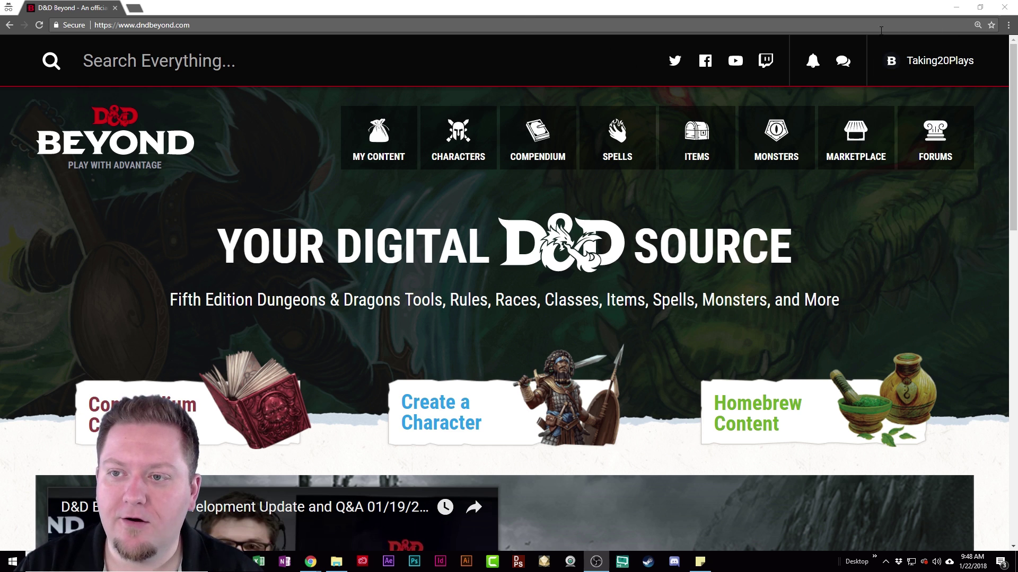
Look over the home page down to its footer and the options under My Content and Characters
{"action": "mouse_move", "coordinate": [908, 106]}
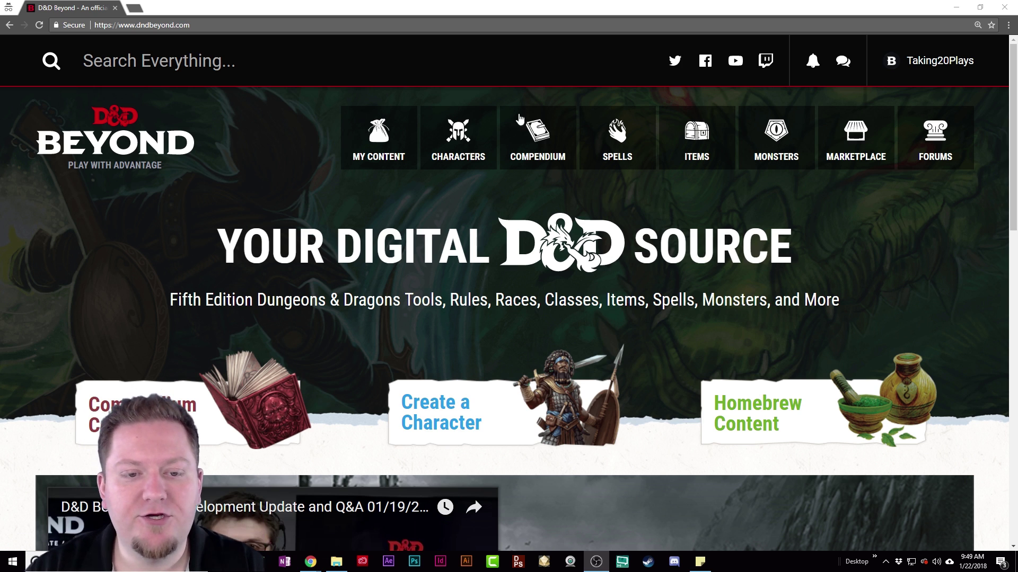
{"action": "scroll", "coordinate": [506, 220], "scroll_direction": "down", "scroll_amount": 3}
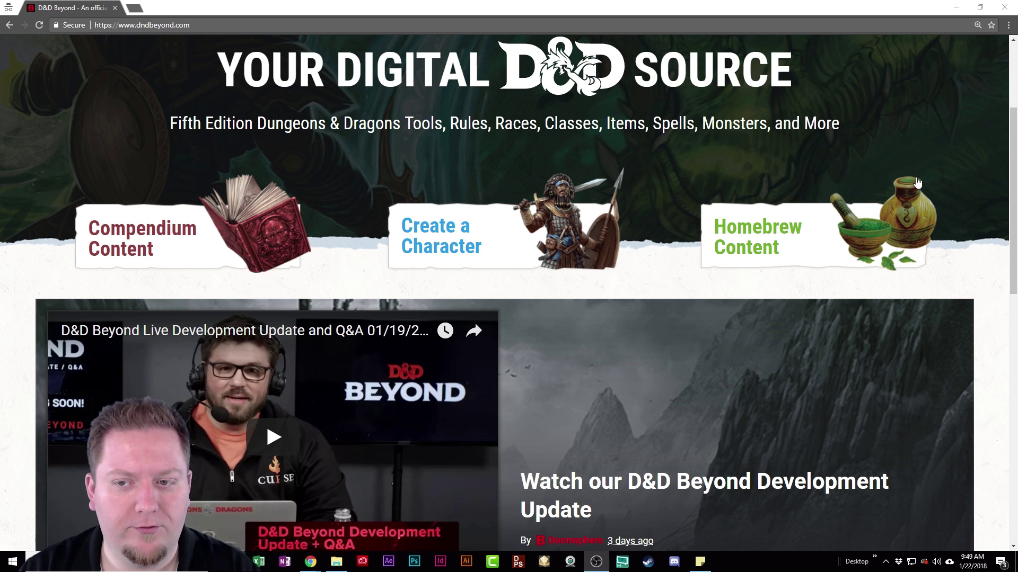
{"action": "scroll", "coordinate": [948, 193], "scroll_direction": "down", "scroll_amount": 8}
{"action": "scroll", "coordinate": [948, 188], "scroll_direction": "down", "scroll_amount": 5}
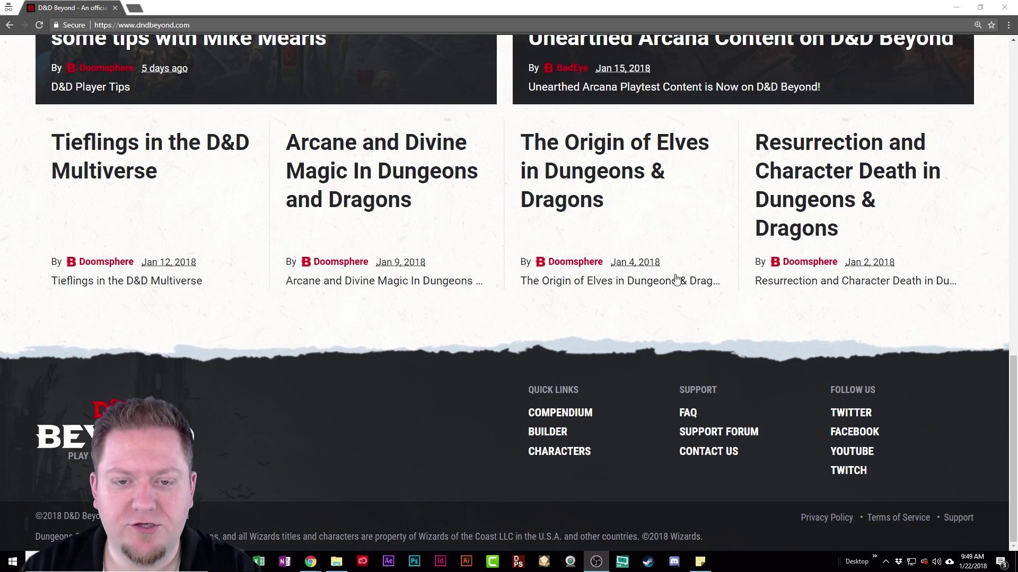
{"action": "scroll", "coordinate": [469, 358], "scroll_direction": "up", "scroll_amount": 14}
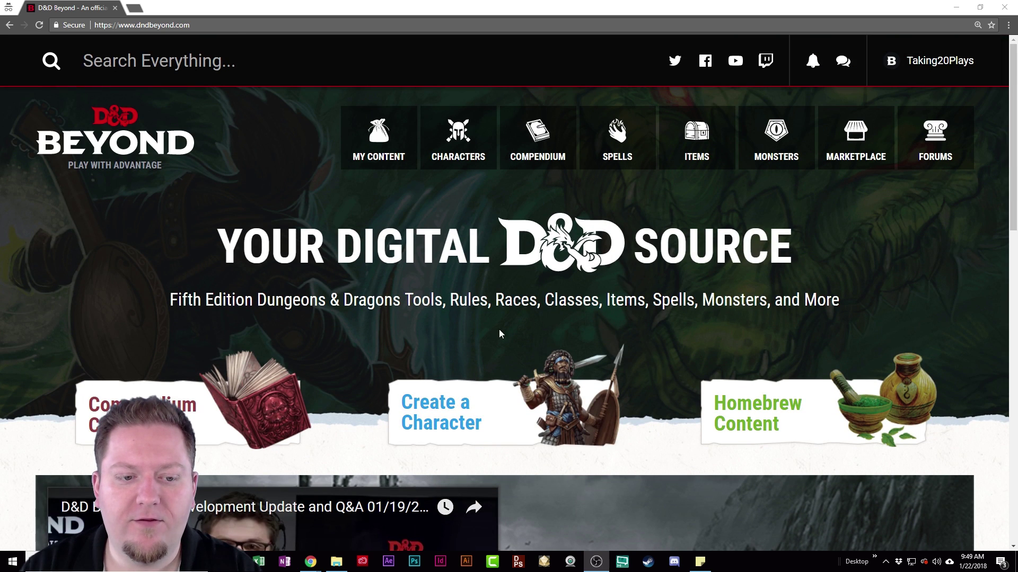
{"action": "mouse_move", "coordinate": [383, 135]}
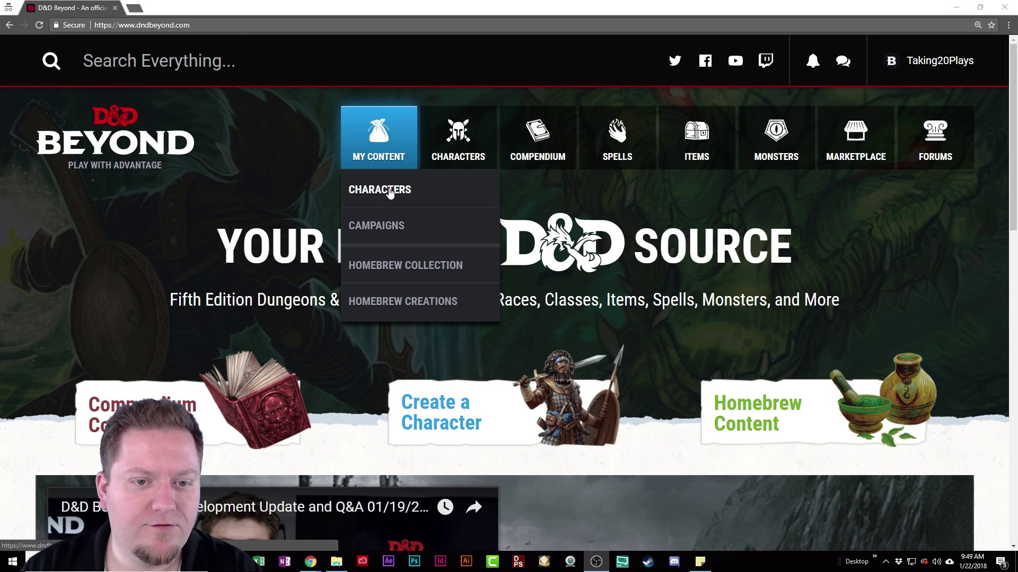
{"action": "mouse_move", "coordinate": [471, 139]}
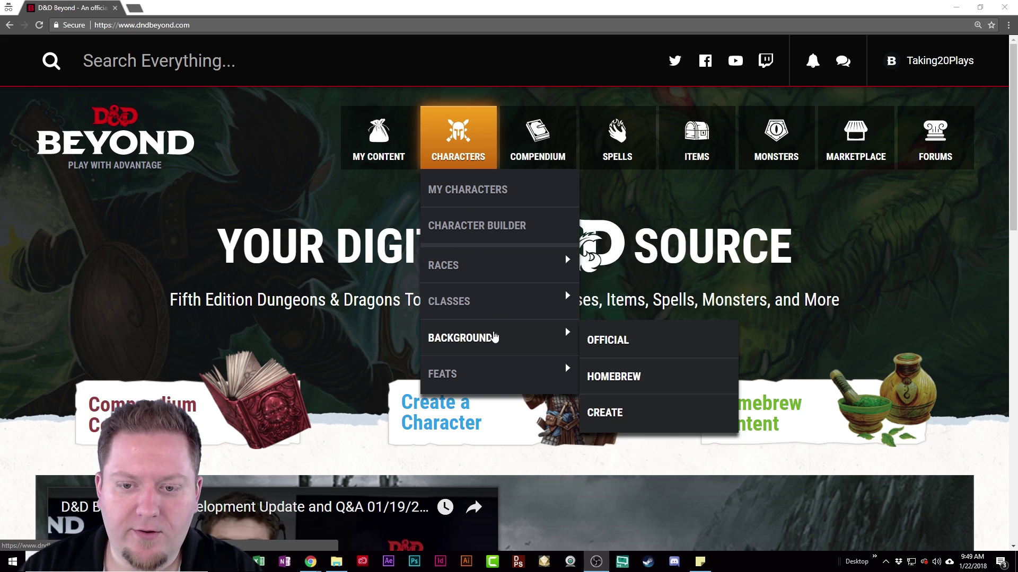
{"action": "mouse_move", "coordinate": [479, 374]}
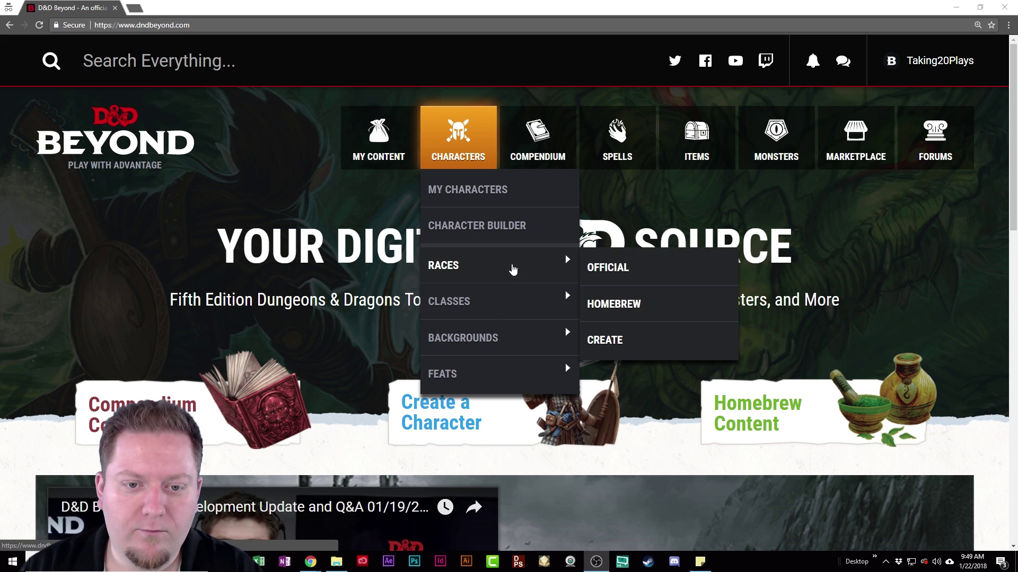
{"action": "mouse_move", "coordinate": [509, 334]}
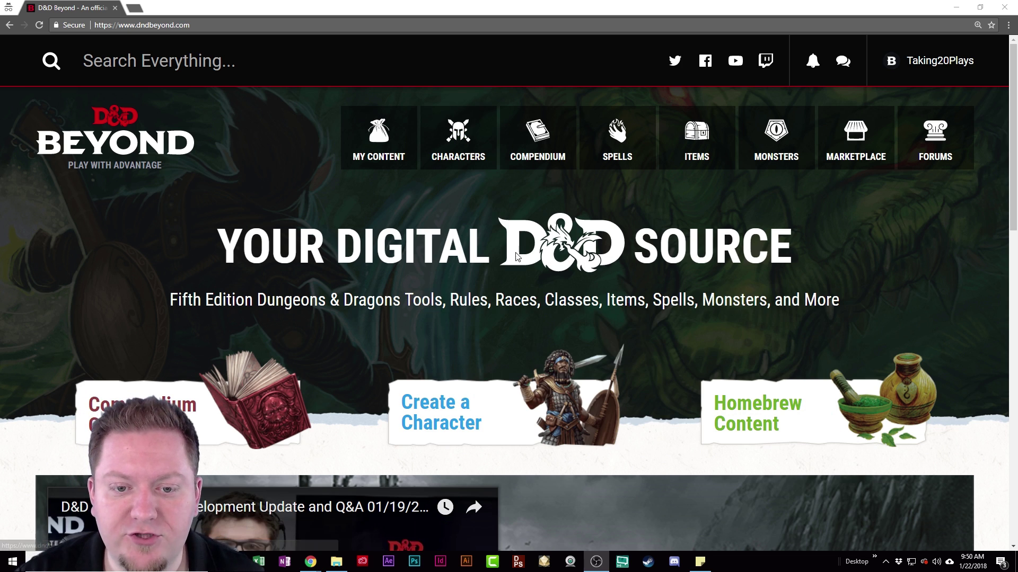
Open the official races list, highlight the Bugbear's source book and open the Bugbear details
{"action": "mouse_move", "coordinate": [476, 272]}
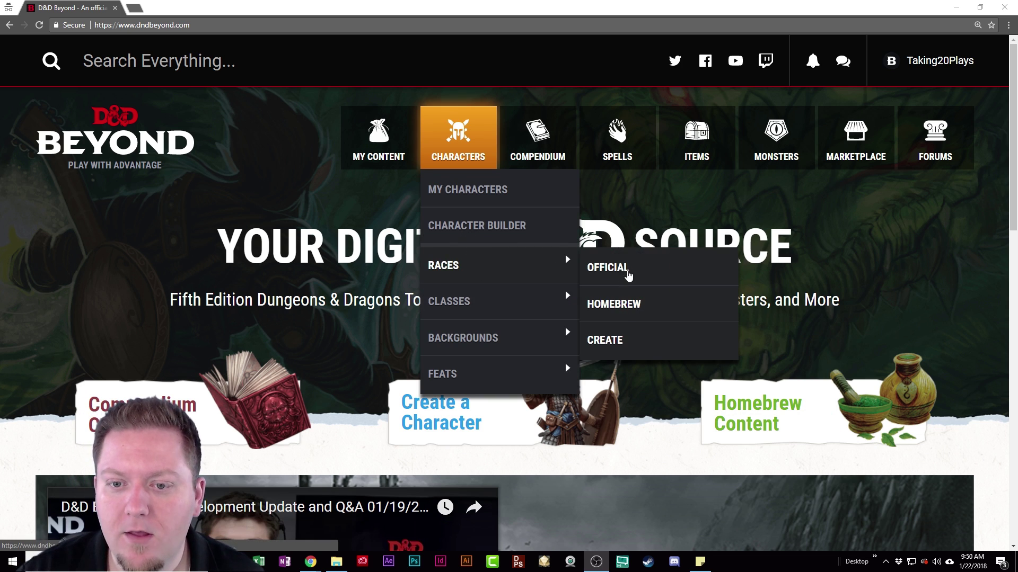
{"action": "left_click", "coordinate": [628, 270]}
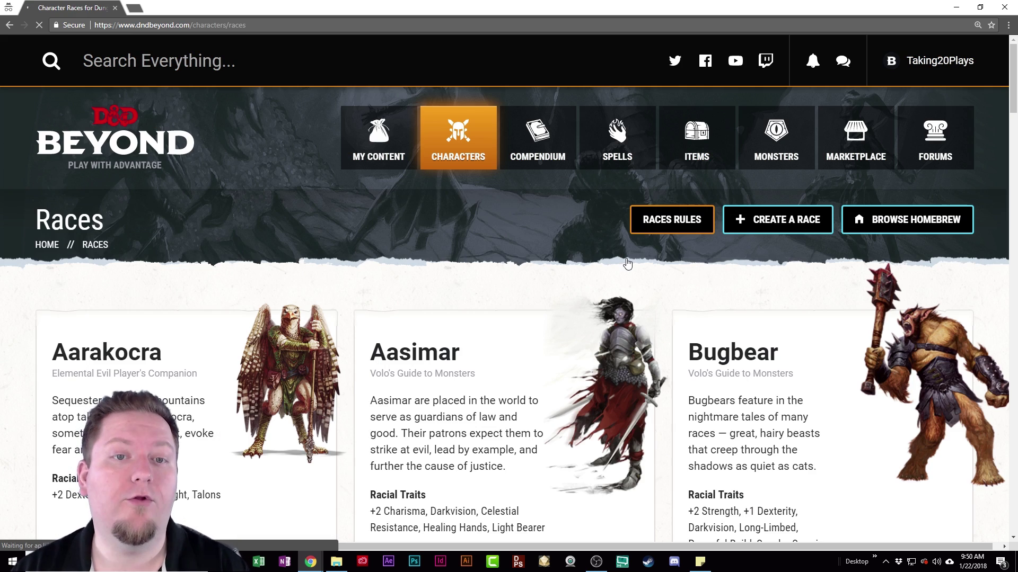
{"action": "scroll", "coordinate": [477, 327], "scroll_direction": "down", "scroll_amount": 3}
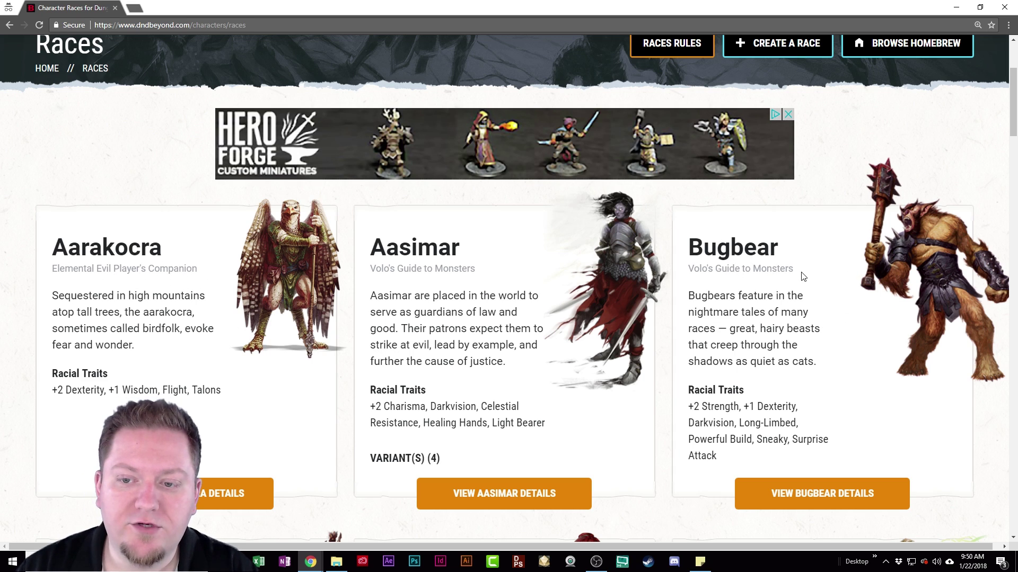
{"action": "left_click_drag", "start_coordinate": [800, 270], "coordinate": [687, 270]}
{"action": "scroll", "coordinate": [838, 327], "scroll_direction": "down", "scroll_amount": 2}
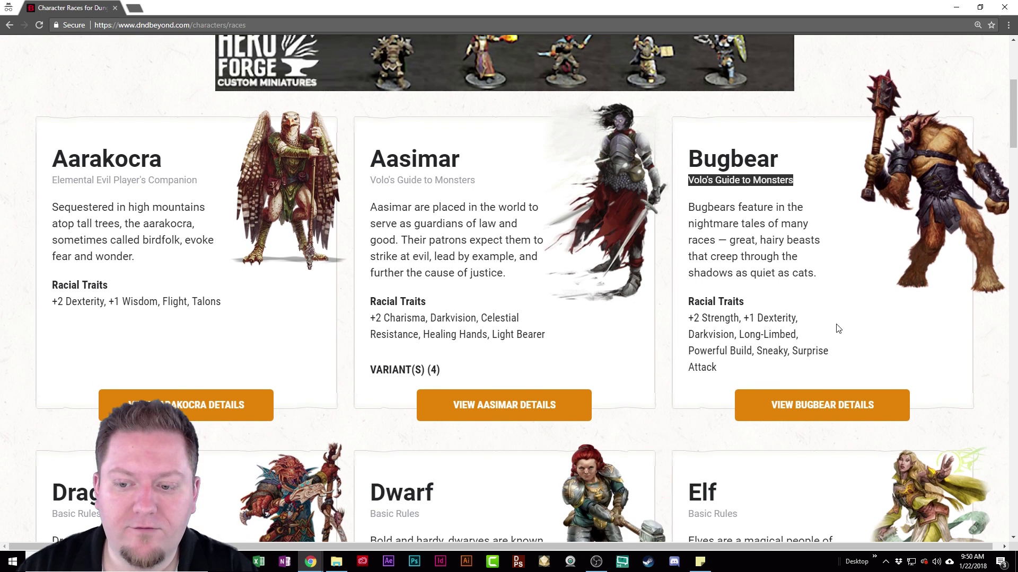
{"action": "left_click", "coordinate": [804, 412]}
Look through the Volo's Guide to Monsters marketplace page, including its description and individual purchase options
{"action": "scroll", "coordinate": [779, 325], "scroll_direction": "down", "scroll_amount": 7}
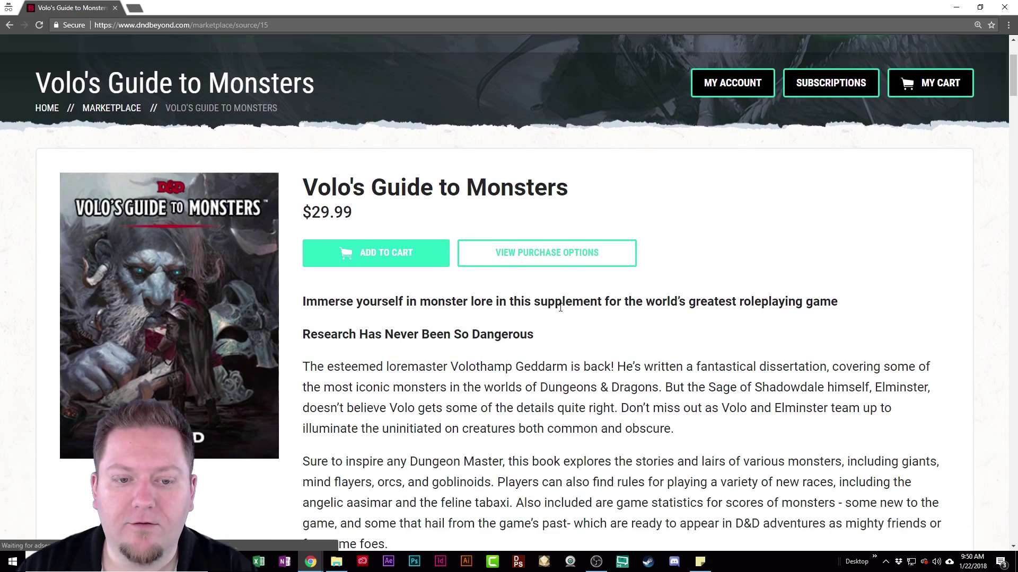
{"action": "scroll", "coordinate": [534, 277], "scroll_direction": "up", "scroll_amount": 4}
{"action": "scroll", "coordinate": [534, 277], "scroll_direction": "down", "scroll_amount": 7}
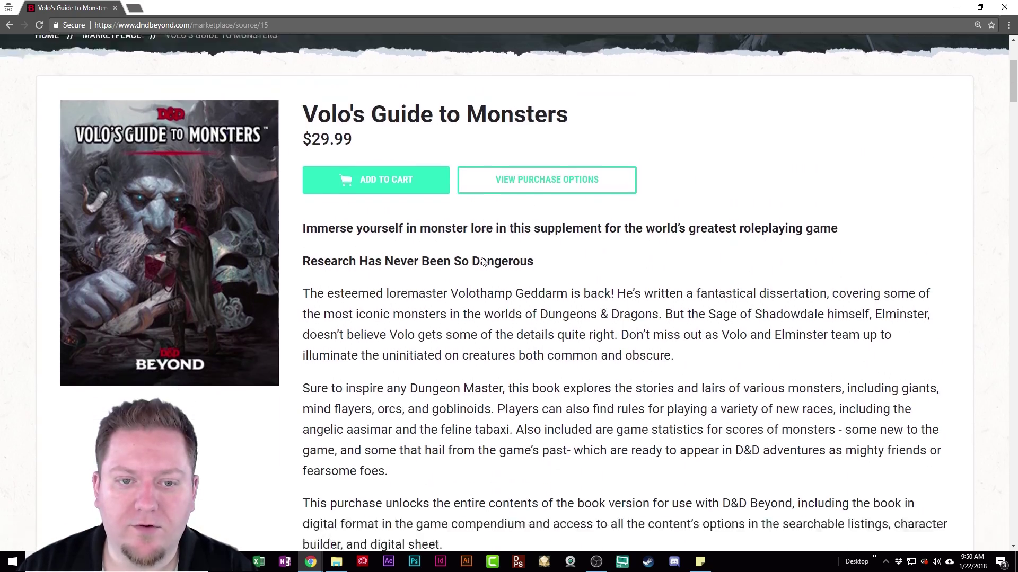
{"action": "scroll", "coordinate": [454, 192], "scroll_direction": "up", "scroll_amount": 7}
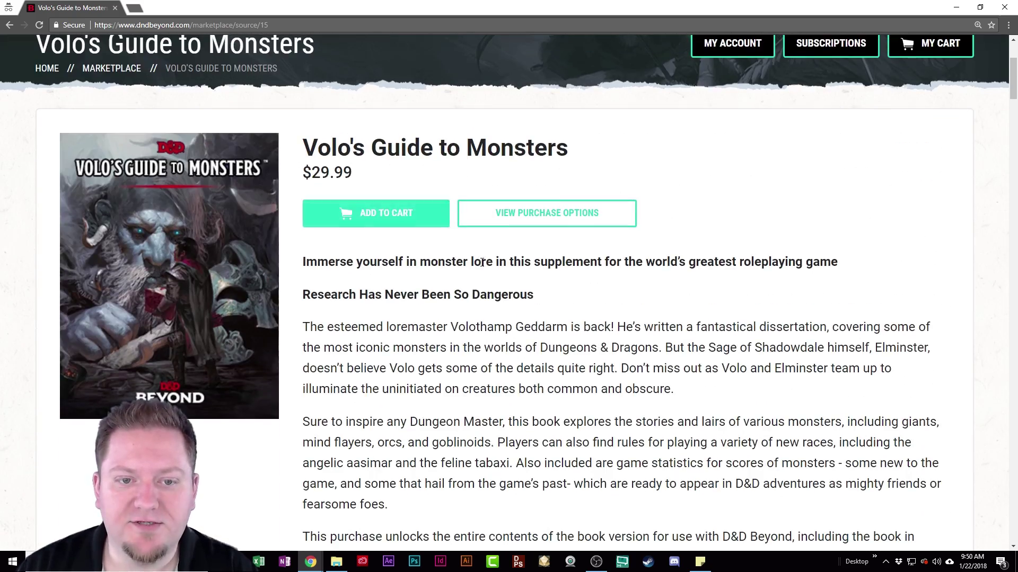
{"action": "scroll", "coordinate": [477, 260], "scroll_direction": "down", "scroll_amount": 10}
{"action": "scroll", "coordinate": [411, 345], "scroll_direction": "down", "scroll_amount": 10}
{"action": "scroll", "coordinate": [412, 345], "scroll_direction": "up", "scroll_amount": 20}
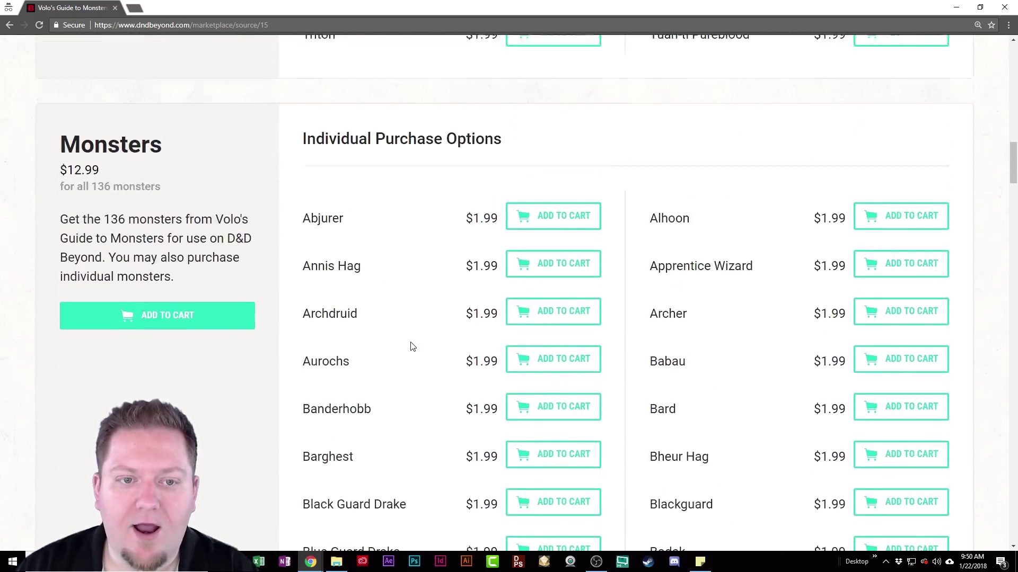
{"action": "scroll", "coordinate": [418, 352], "scroll_direction": "down", "scroll_amount": 6}
{"action": "scroll", "coordinate": [418, 353], "scroll_direction": "up", "scroll_amount": 8}
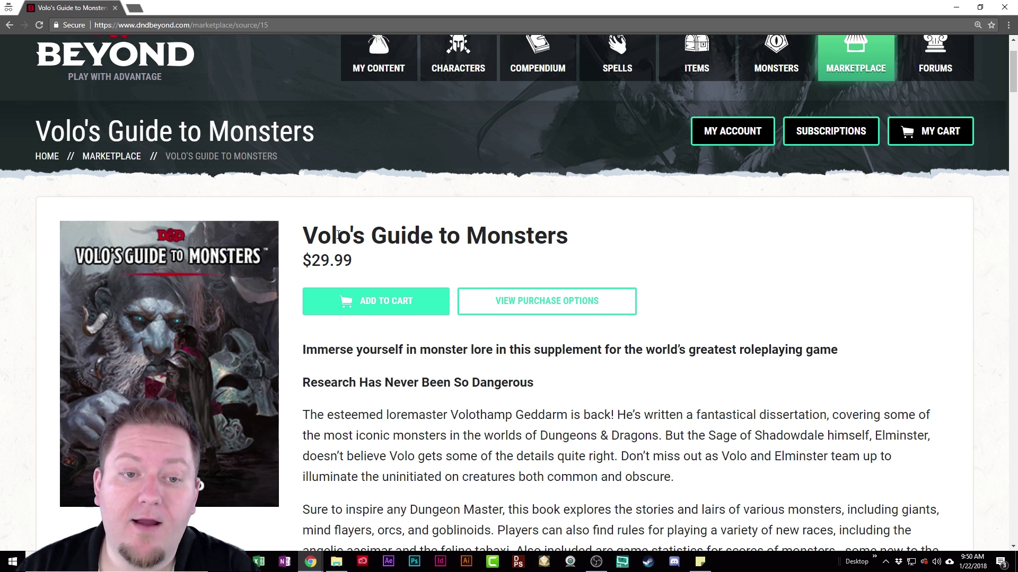
Highlight the full book's price below the Volo's Guide to Monsters title
{"action": "left_click_drag", "start_coordinate": [360, 268], "coordinate": [300, 260]}
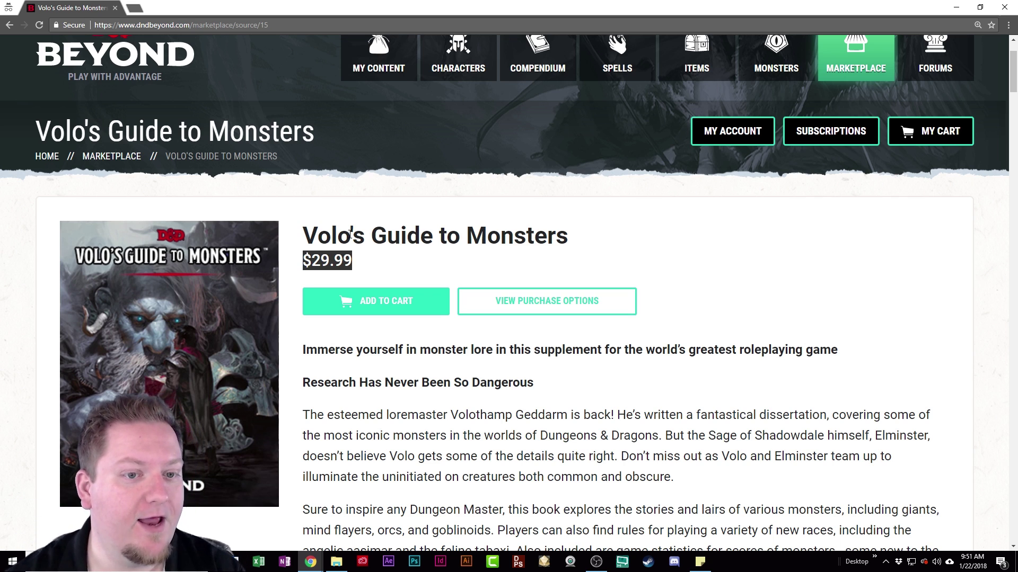
{"action": "left_click", "coordinate": [353, 261]}
{"action": "left_click_drag", "start_coordinate": [354, 262], "coordinate": [301, 261]}
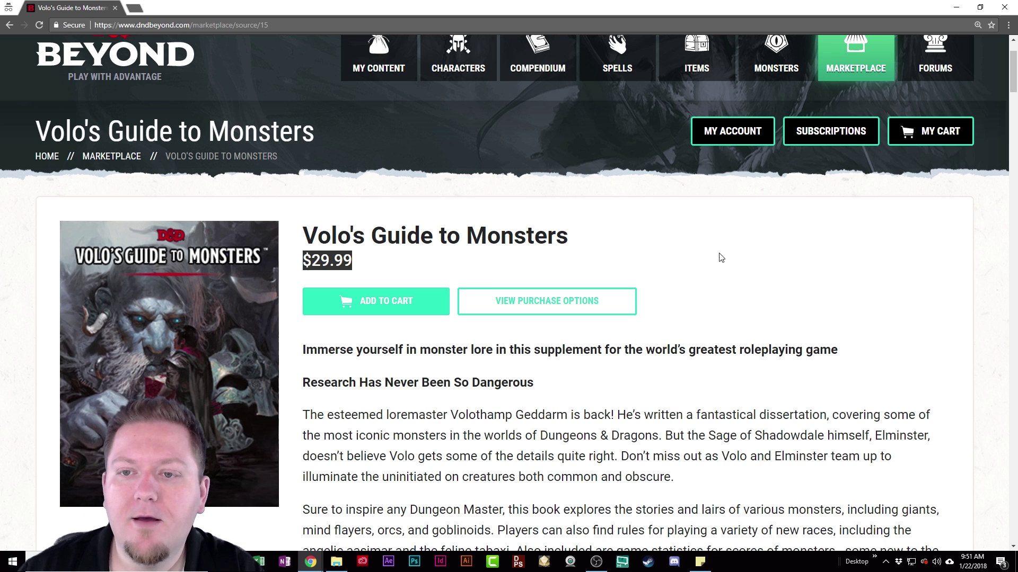
Examine the book's description and the individually sold races and monsters under Additional Purchase Options
{"action": "scroll", "coordinate": [683, 262], "scroll_direction": "down", "scroll_amount": 3}
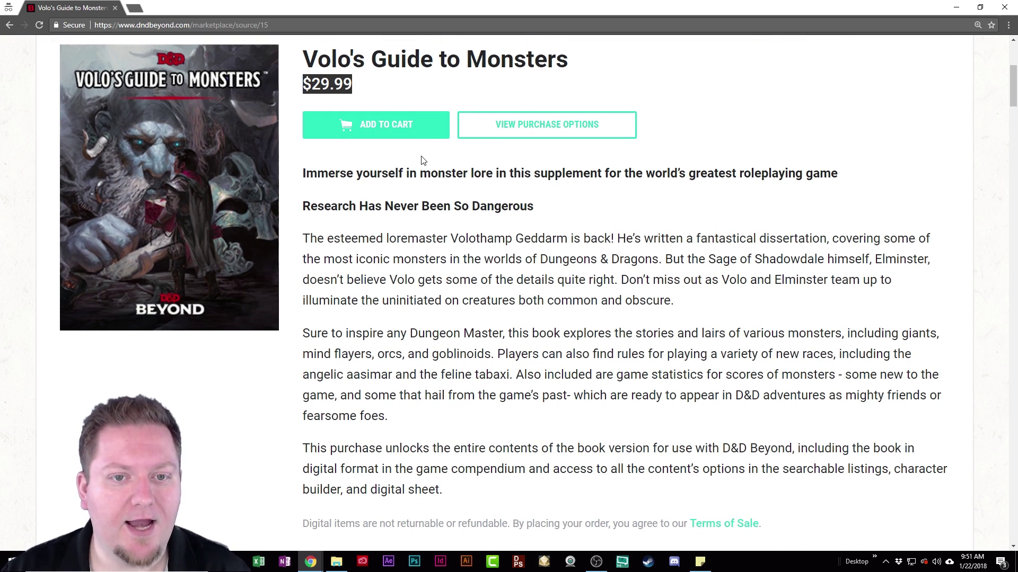
{"action": "scroll", "coordinate": [424, 160], "scroll_direction": "down", "scroll_amount": 11}
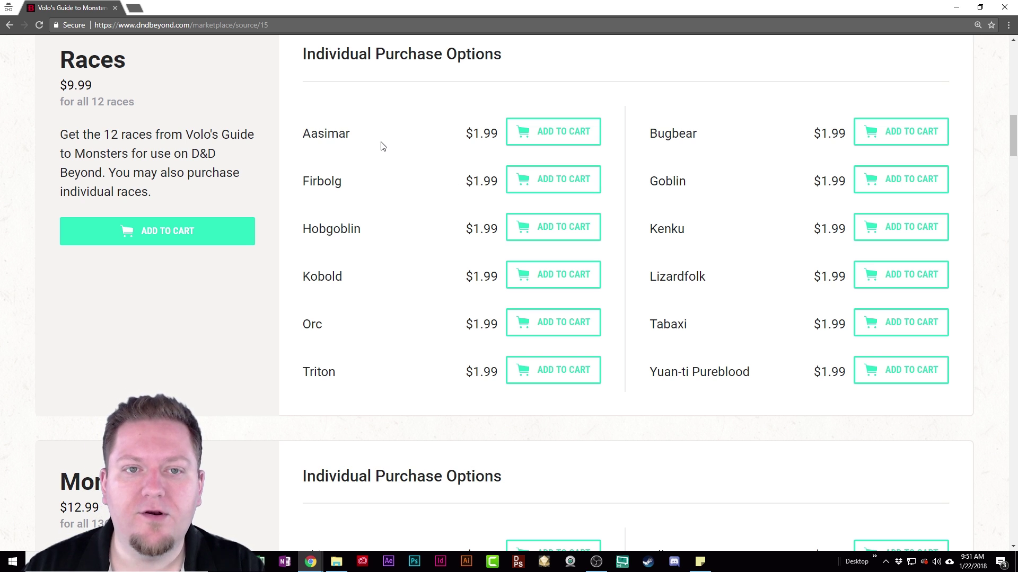
{"action": "scroll", "coordinate": [383, 145], "scroll_direction": "up", "scroll_amount": 2}
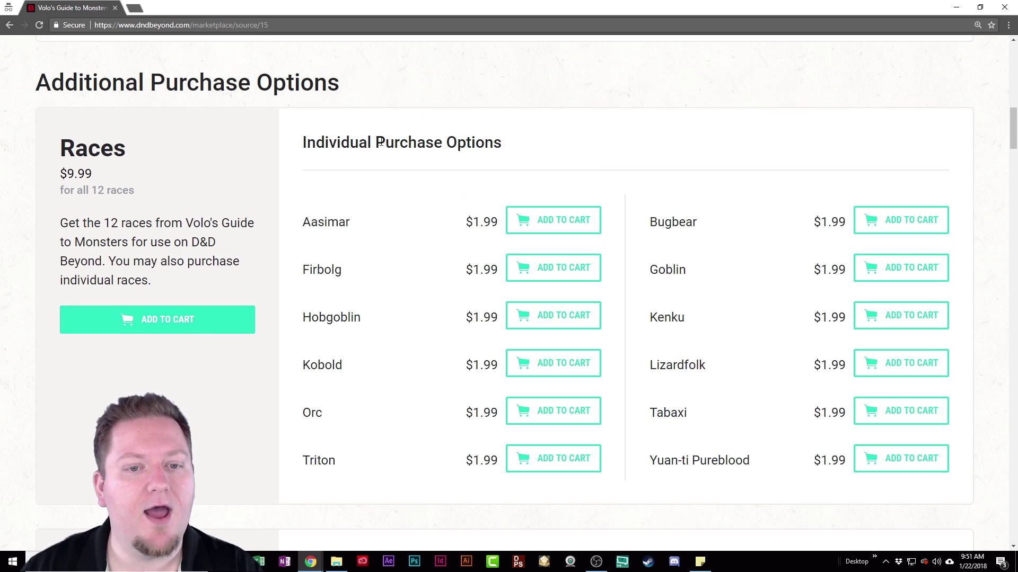
{"action": "scroll", "coordinate": [393, 175], "scroll_direction": "down", "scroll_amount": 2}
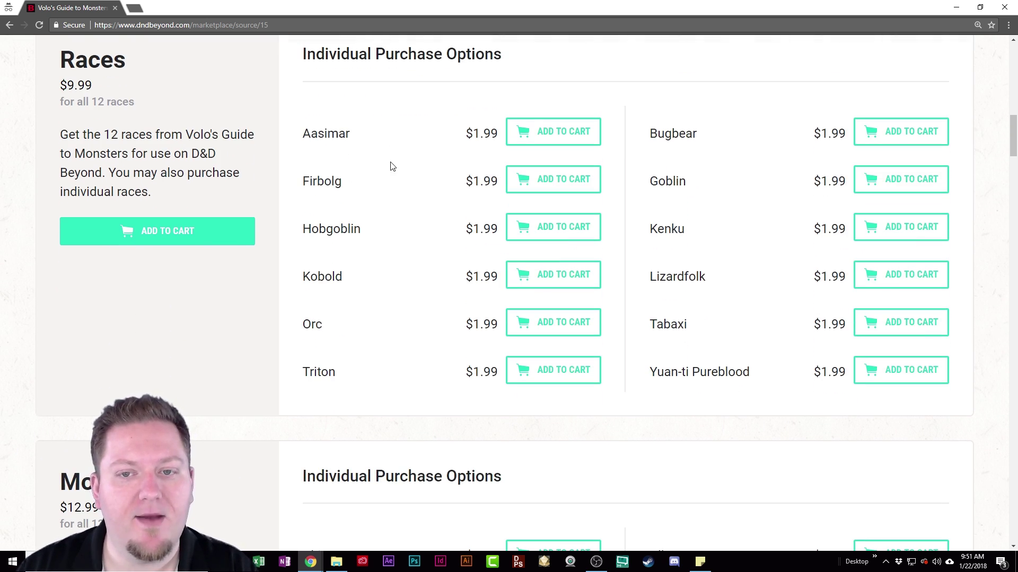
{"action": "scroll", "coordinate": [380, 177], "scroll_direction": "down", "scroll_amount": 10}
{"action": "scroll", "coordinate": [386, 177], "scroll_direction": "down", "scroll_amount": 2}
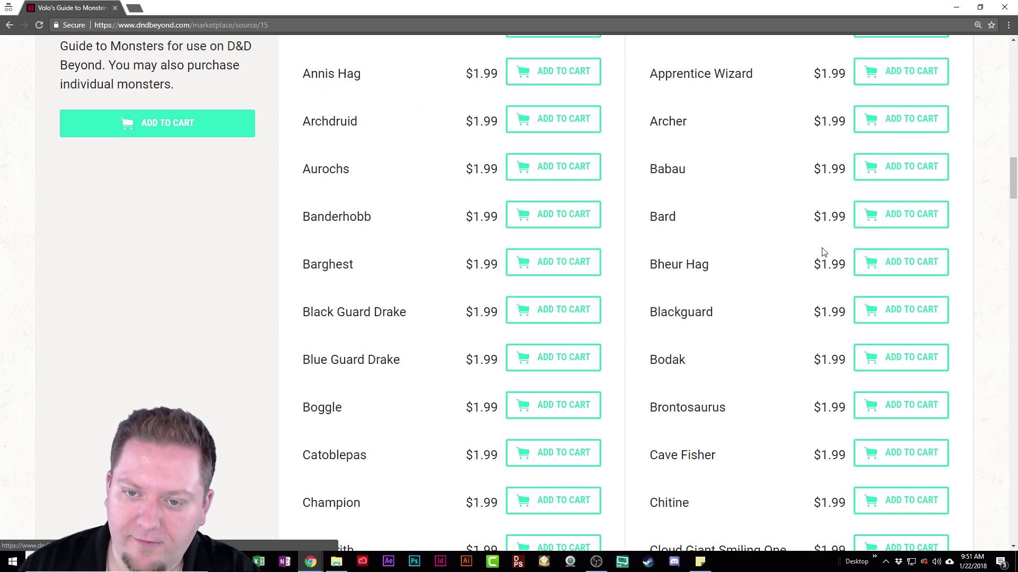
{"action": "scroll", "coordinate": [845, 238], "scroll_direction": "down", "scroll_amount": 4}
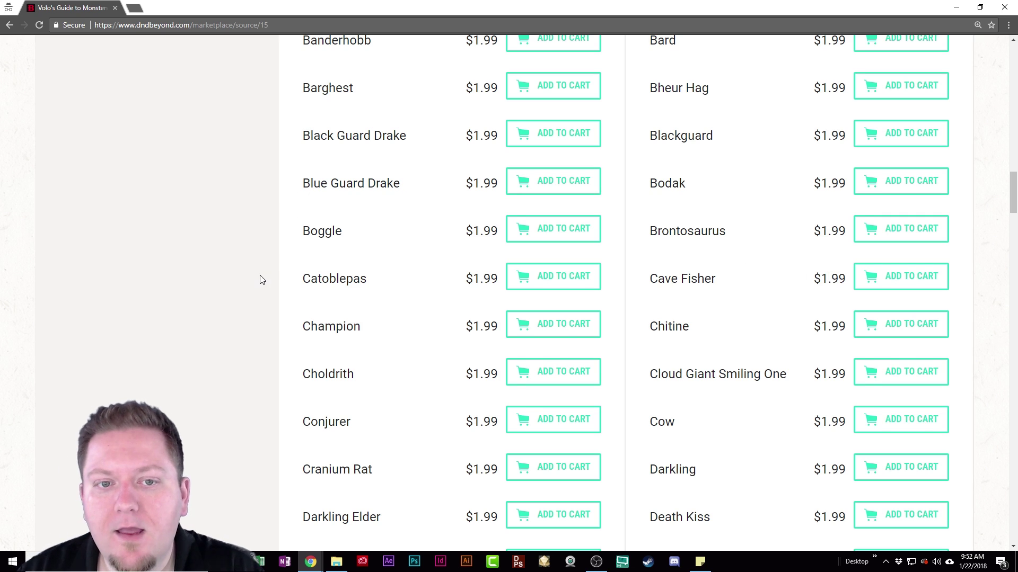
{"action": "scroll", "coordinate": [262, 284], "scroll_direction": "up", "scroll_amount": 15}
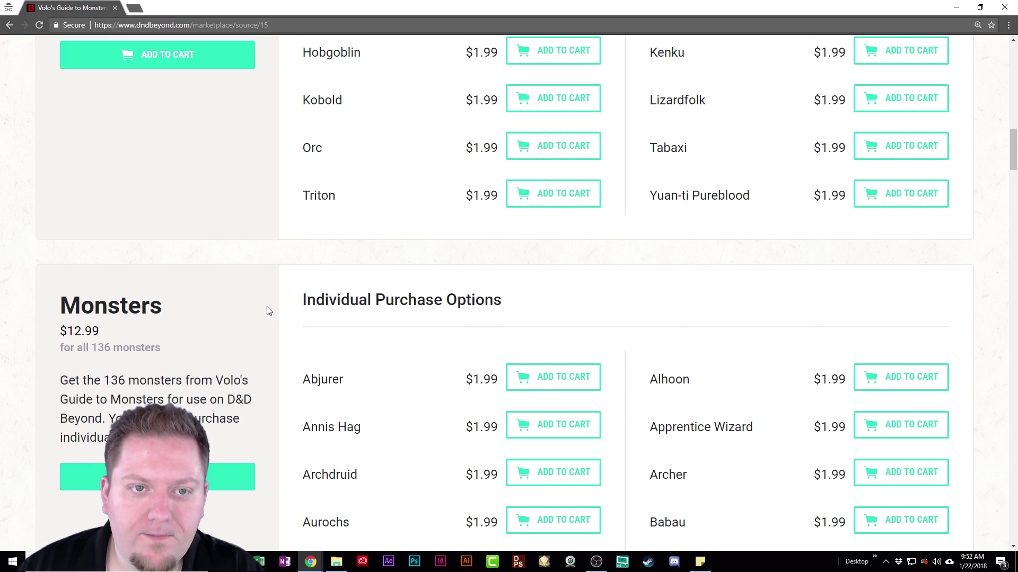
{"action": "scroll", "coordinate": [268, 311], "scroll_direction": "up", "scroll_amount": 15}
{"action": "scroll", "coordinate": [338, 310], "scroll_direction": "up", "scroll_amount": 4}
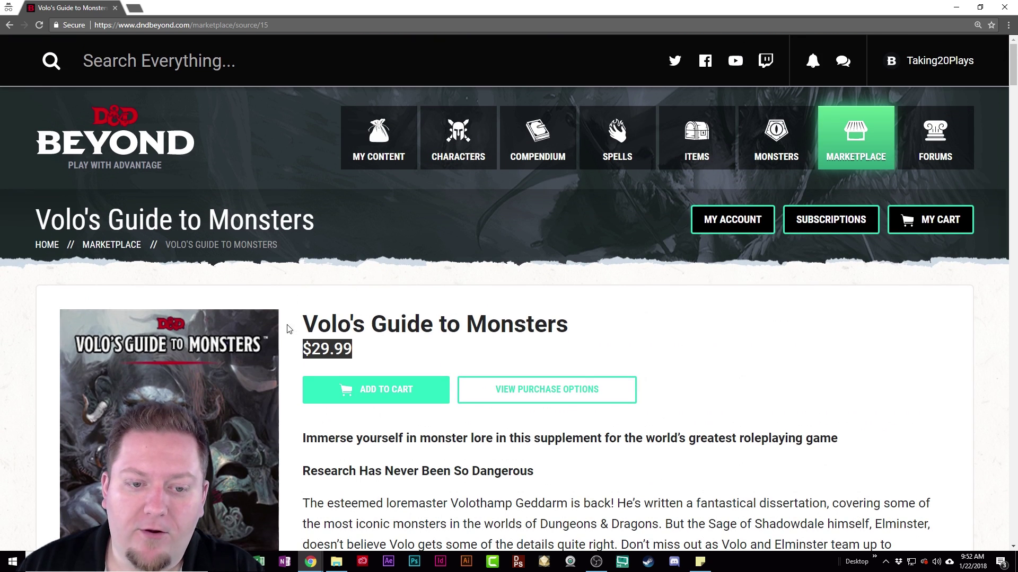
Jump to the book's purchase options and highlight the price of the complete Monsters bundle
{"action": "left_click", "coordinate": [455, 304]}
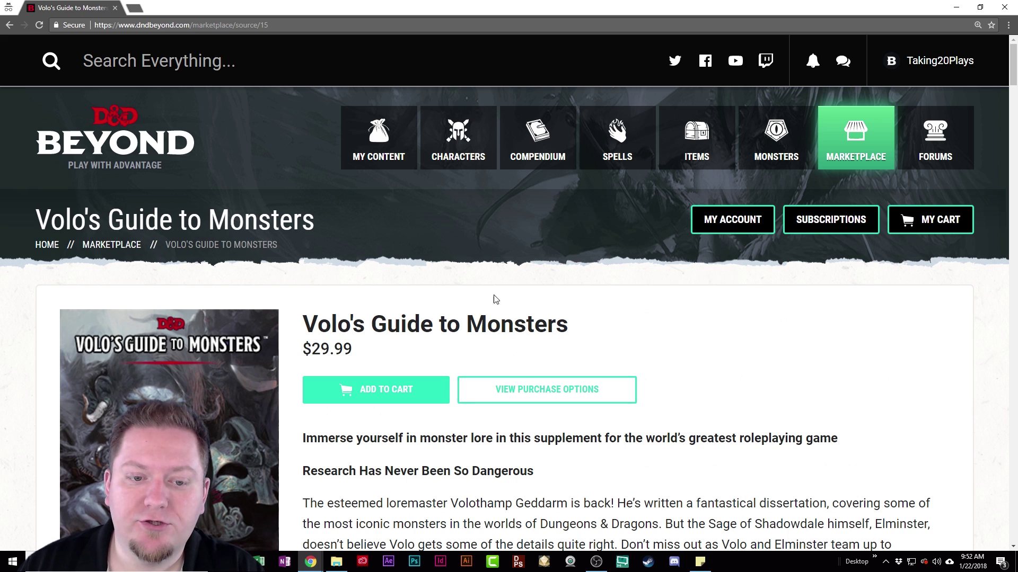
{"action": "left_click", "coordinate": [517, 398]}
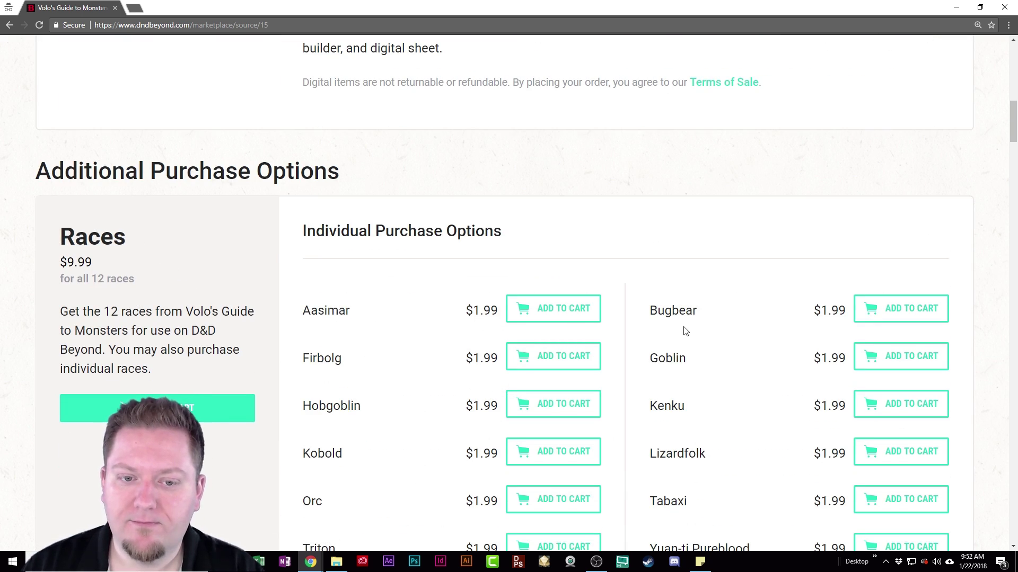
{"action": "scroll", "coordinate": [682, 329], "scroll_direction": "down", "scroll_amount": 2}
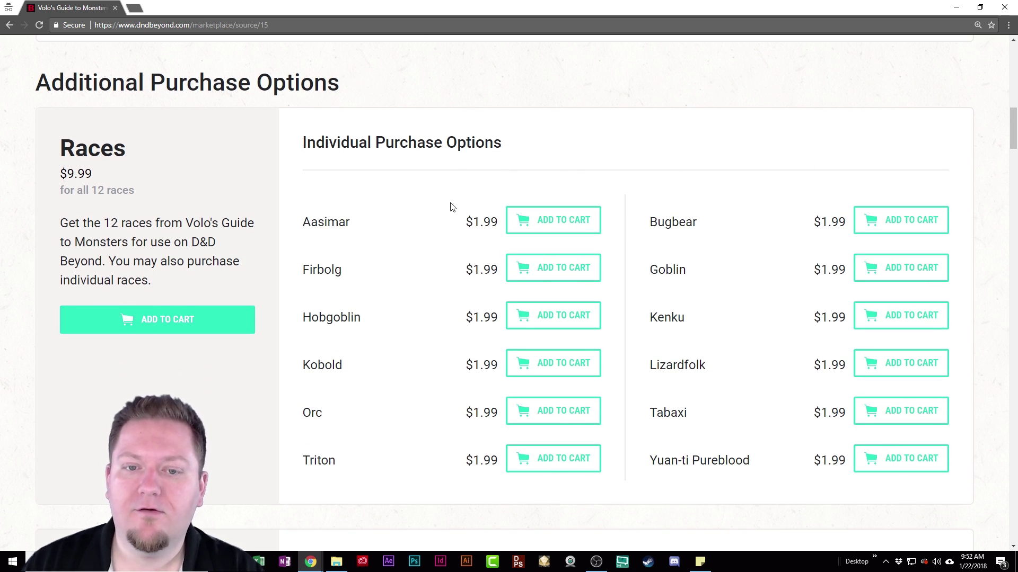
{"action": "scroll", "coordinate": [382, 262], "scroll_direction": "down", "scroll_amount": 10}
{"action": "scroll", "coordinate": [368, 249], "scroll_direction": "up", "scroll_amount": 2}
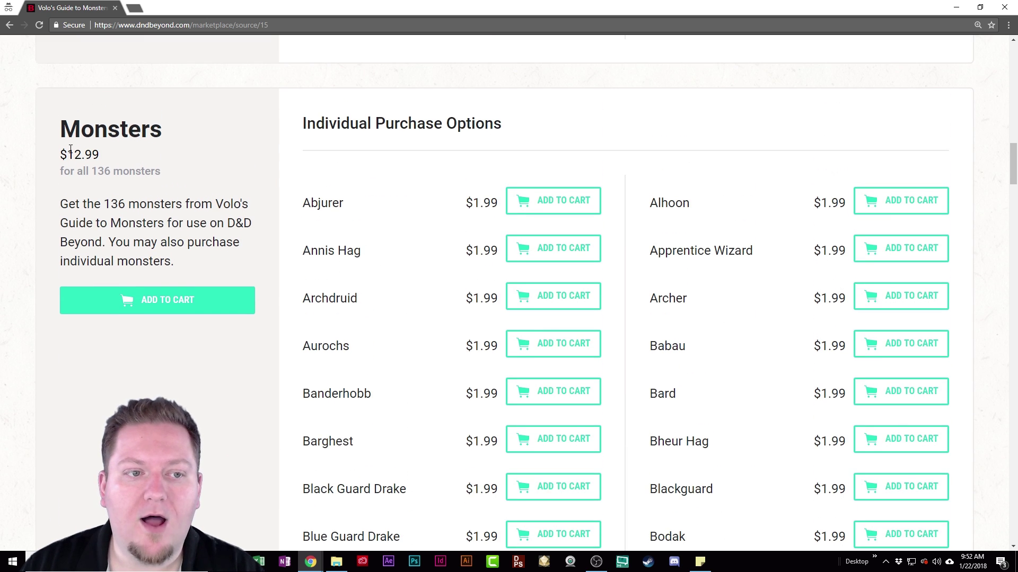
{"action": "left_click_drag", "start_coordinate": [101, 155], "coordinate": [60, 155]}
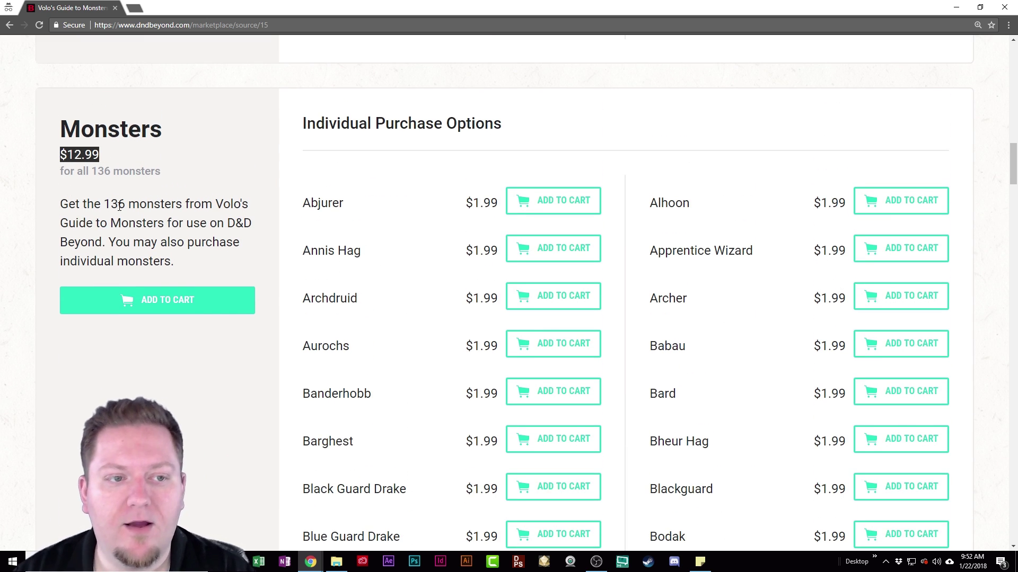
Review the Races and Monsters bundles and highlight the number of monsters included in the Monsters bundle
{"action": "scroll", "coordinate": [122, 202], "scroll_direction": "up", "scroll_amount": 8}
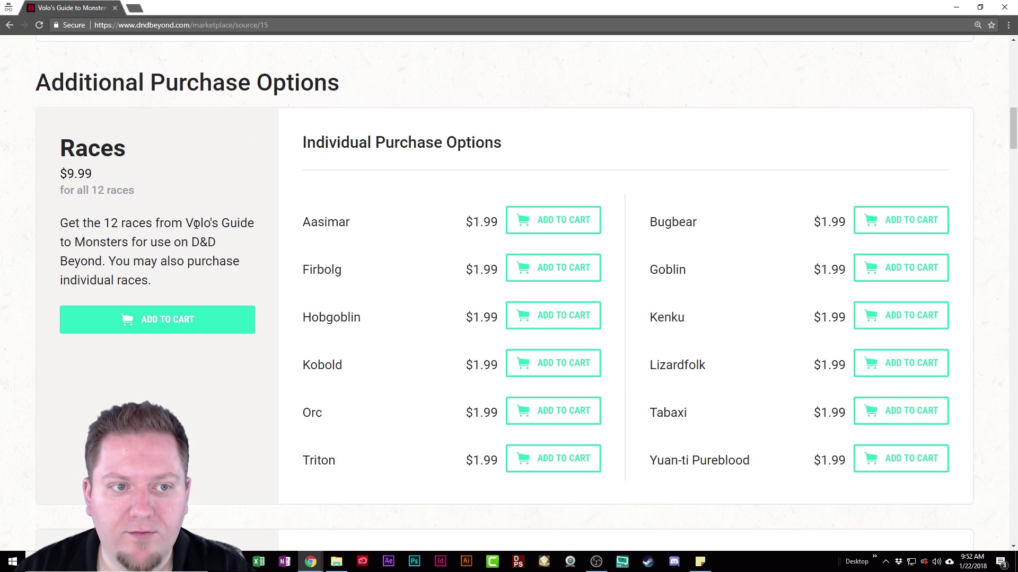
{"action": "scroll", "coordinate": [150, 186], "scroll_direction": "down", "scroll_amount": 15}
{"action": "scroll", "coordinate": [154, 280], "scroll_direction": "up", "scroll_amount": 10}
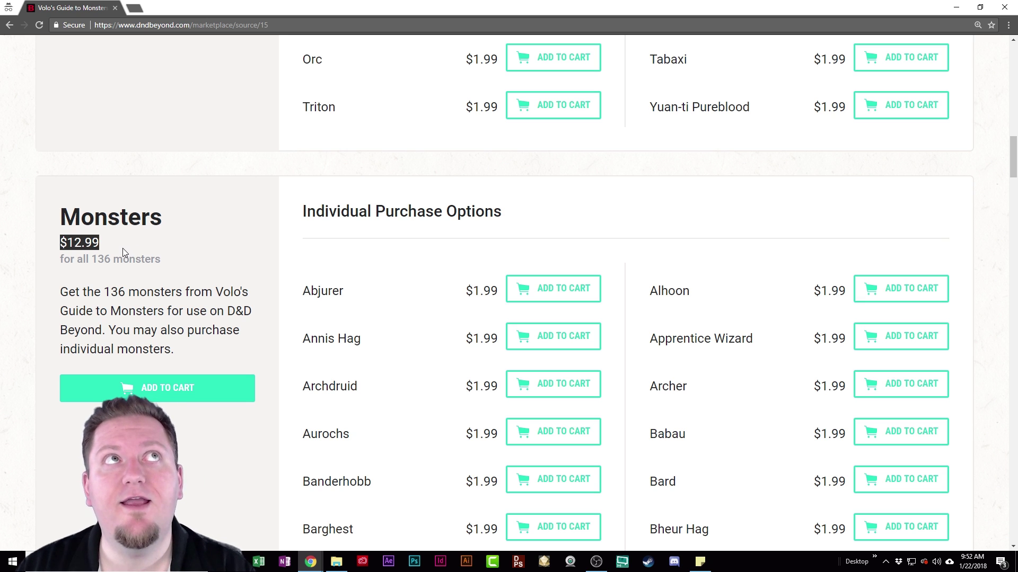
{"action": "left_click_drag", "start_coordinate": [161, 262], "coordinate": [91, 259]}
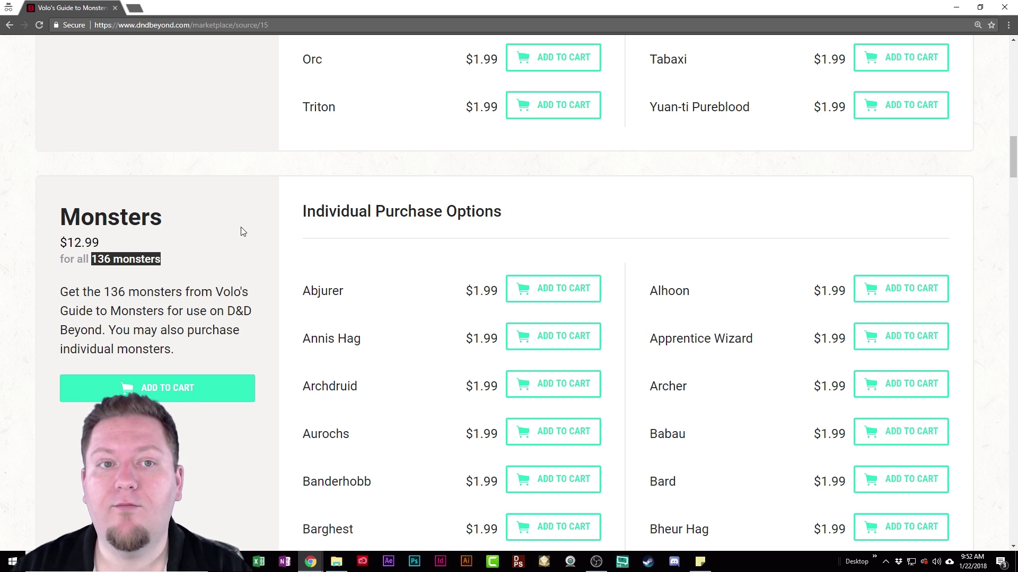
Look through the individually sold races and monsters, down to the Subraces bundle and its individual options
{"action": "scroll", "coordinate": [284, 240], "scroll_direction": "up", "scroll_amount": 5}
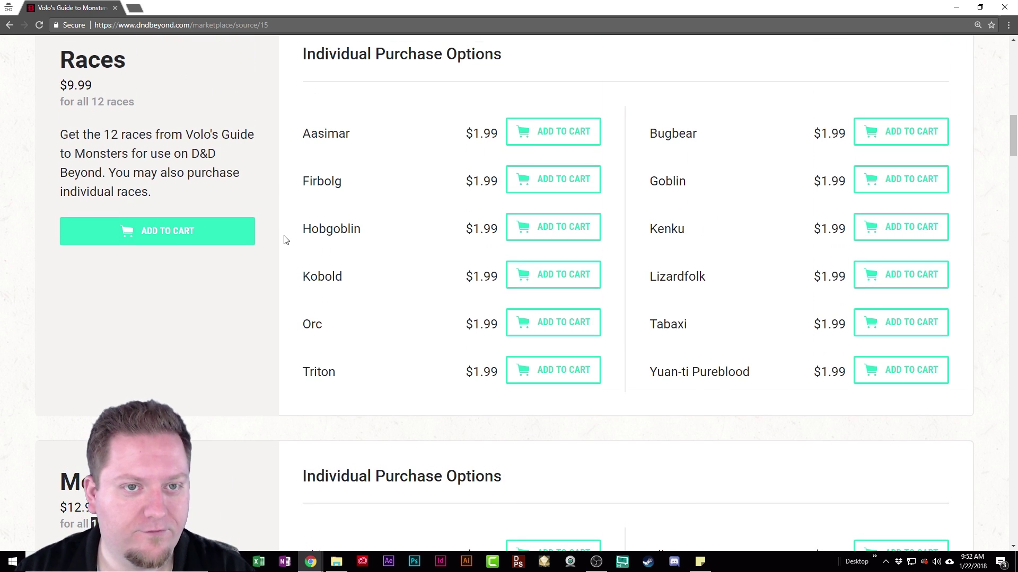
{"action": "scroll", "coordinate": [284, 239], "scroll_direction": "down", "scroll_amount": 7}
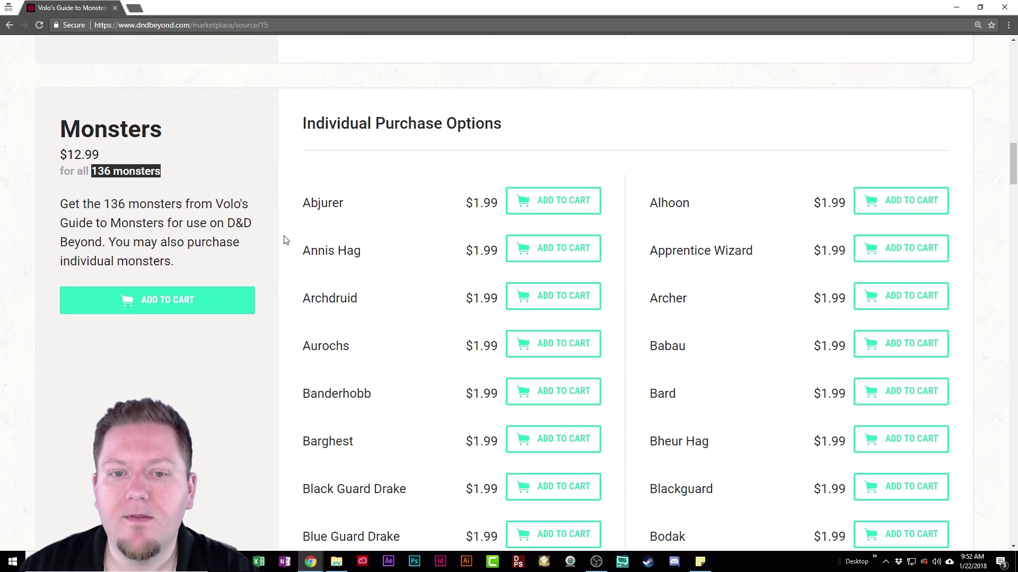
{"action": "scroll", "coordinate": [284, 239], "scroll_direction": "down", "scroll_amount": 2}
{"action": "scroll", "coordinate": [272, 230], "scroll_direction": "up", "scroll_amount": 2}
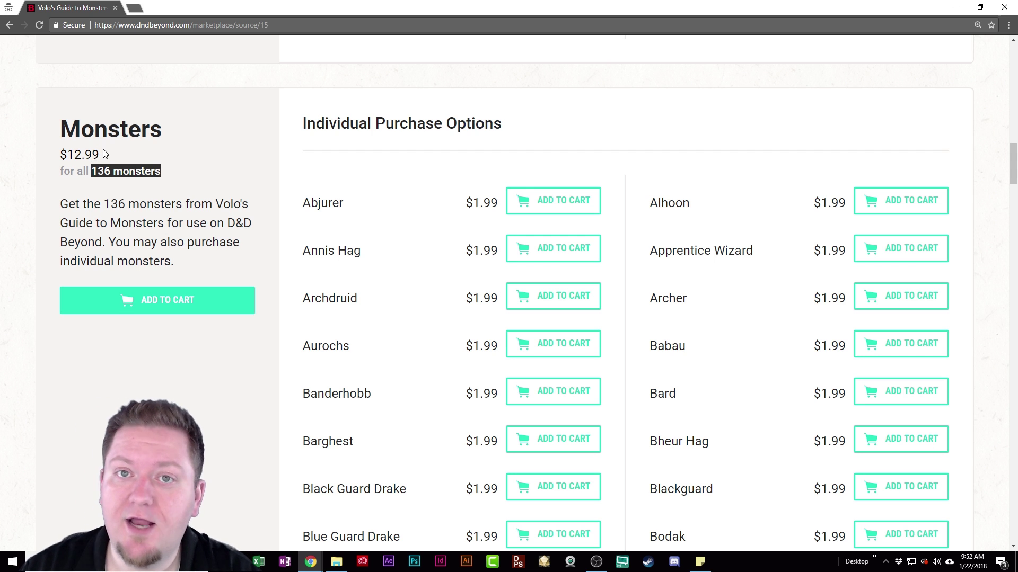
{"action": "scroll", "coordinate": [576, 189], "scroll_direction": "down", "scroll_amount": 3}
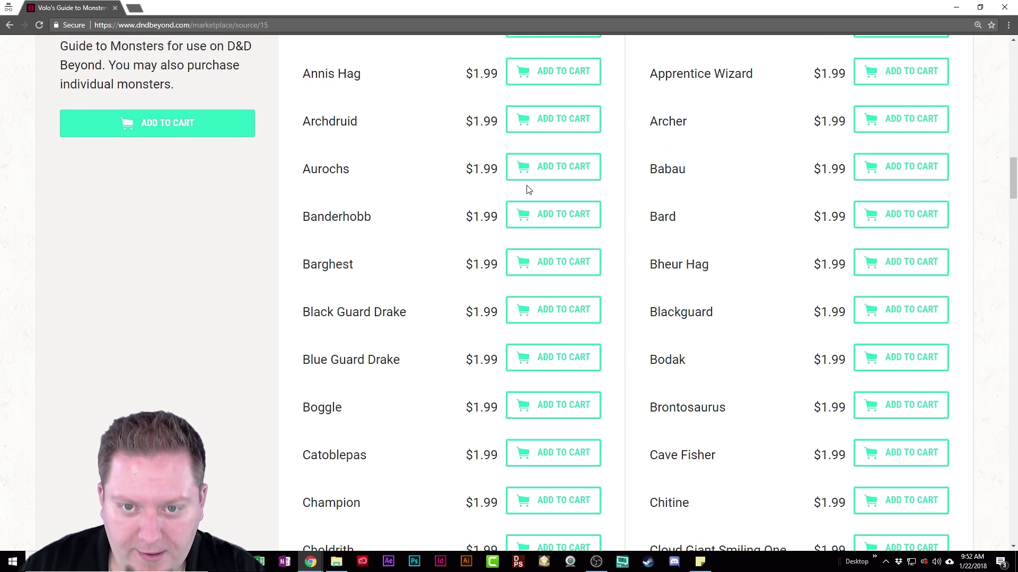
{"action": "scroll", "coordinate": [285, 218], "scroll_direction": "down", "scroll_amount": 9}
{"action": "scroll", "coordinate": [285, 218], "scroll_direction": "down", "scroll_amount": 20}
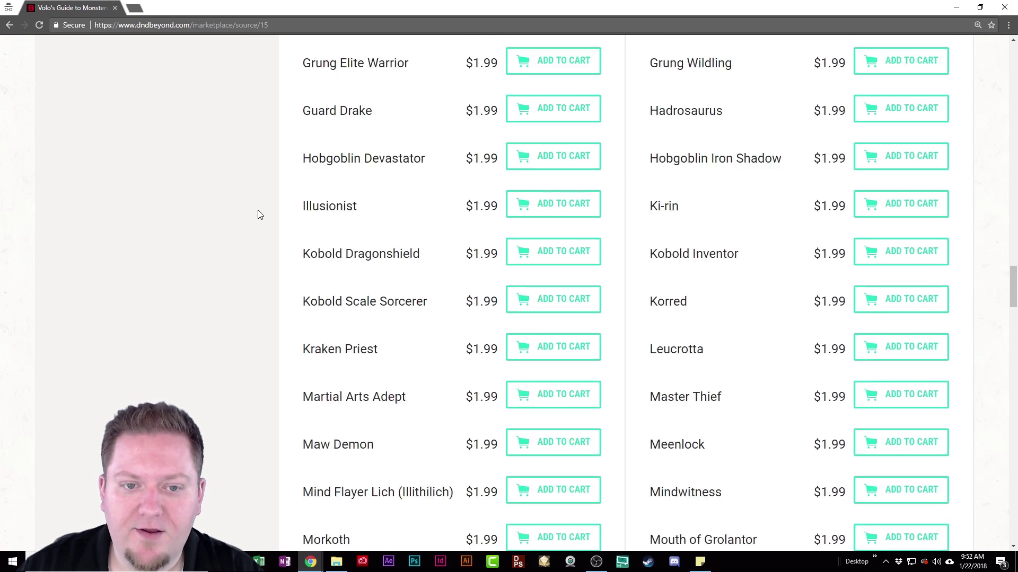
{"action": "scroll", "coordinate": [302, 215], "scroll_direction": "up", "scroll_amount": 2}
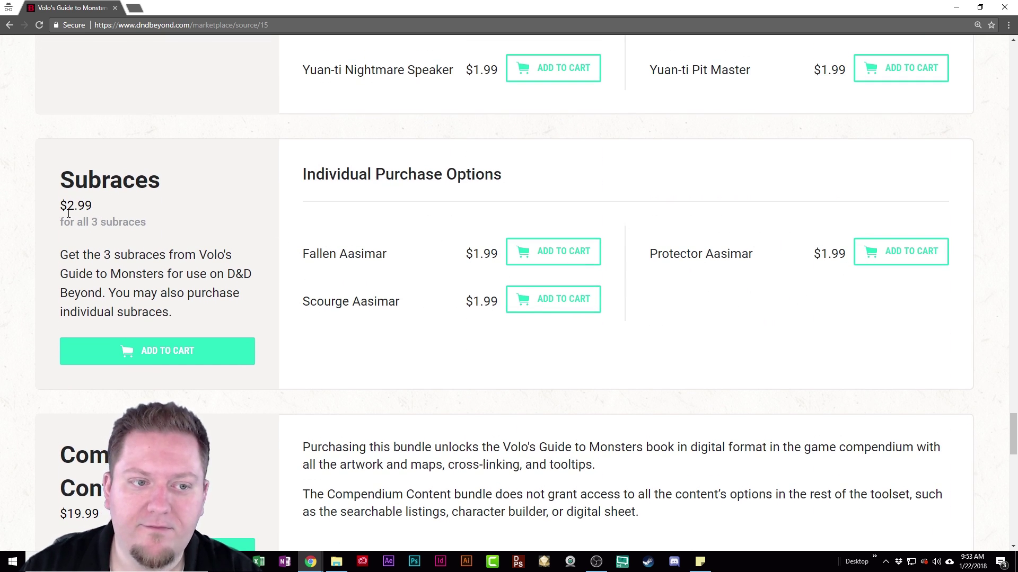
Read the Compendium Content Only description, highlighting the digital-format sentence and the word "cross-linking"
{"action": "scroll", "coordinate": [317, 374], "scroll_direction": "down", "scroll_amount": 5}
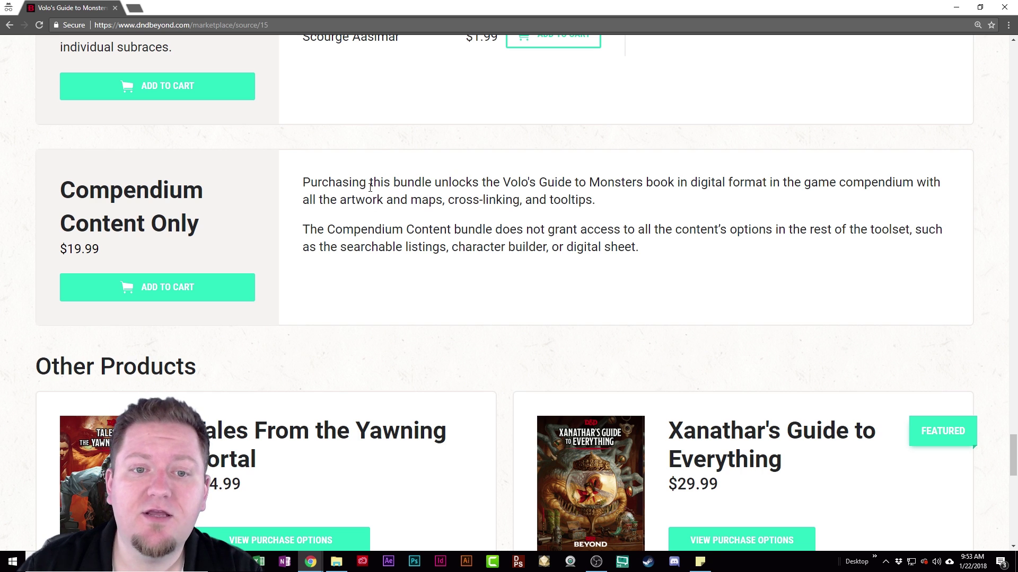
{"action": "left_click_drag", "start_coordinate": [382, 183], "coordinate": [719, 179]}
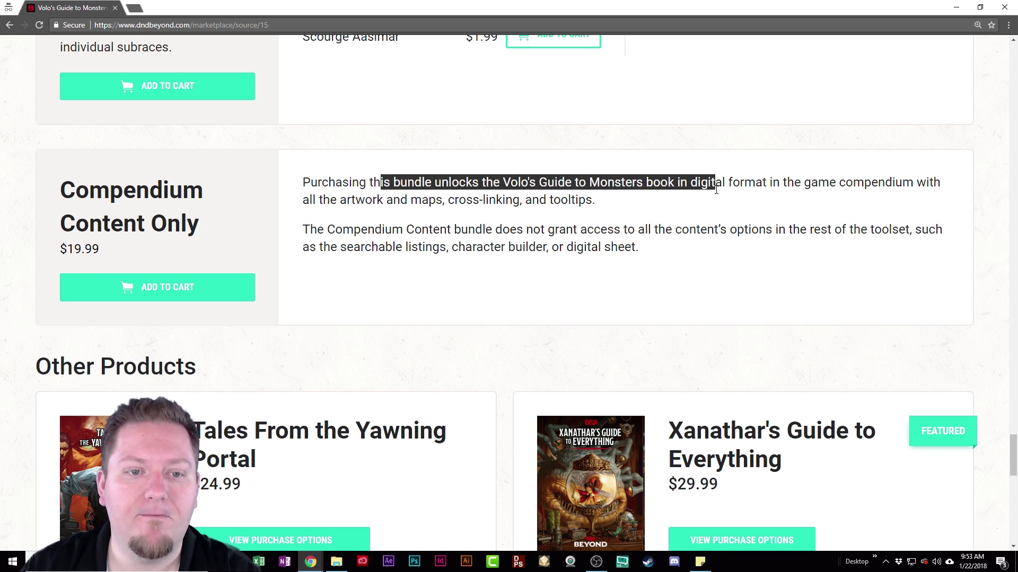
{"action": "left_click_drag", "start_coordinate": [338, 200], "coordinate": [587, 201]}
{"action": "left_click", "coordinate": [585, 198]}
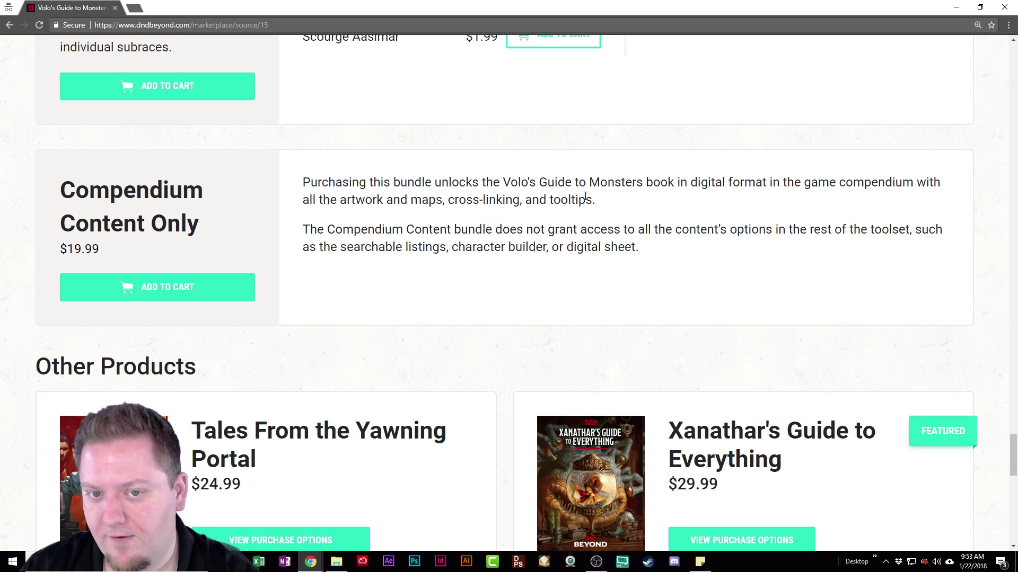
{"action": "left_click_drag", "start_coordinate": [519, 200], "coordinate": [449, 205]}
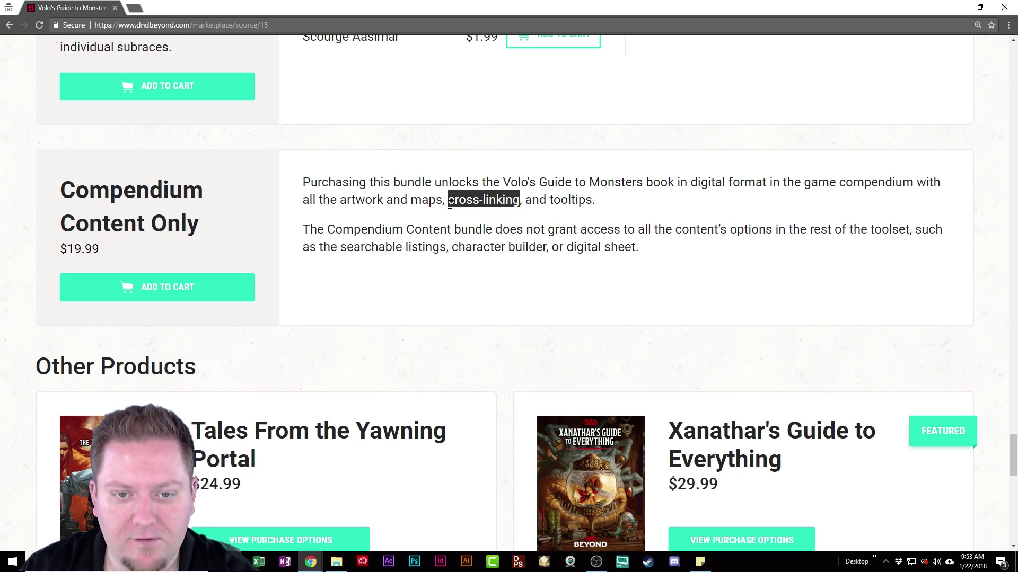
{"action": "left_click", "coordinate": [872, 249]}
Compare the full Volo's Guide to Monsters offer with the individual race purchase options
{"action": "scroll", "coordinate": [711, 309], "scroll_direction": "up", "scroll_amount": 15}
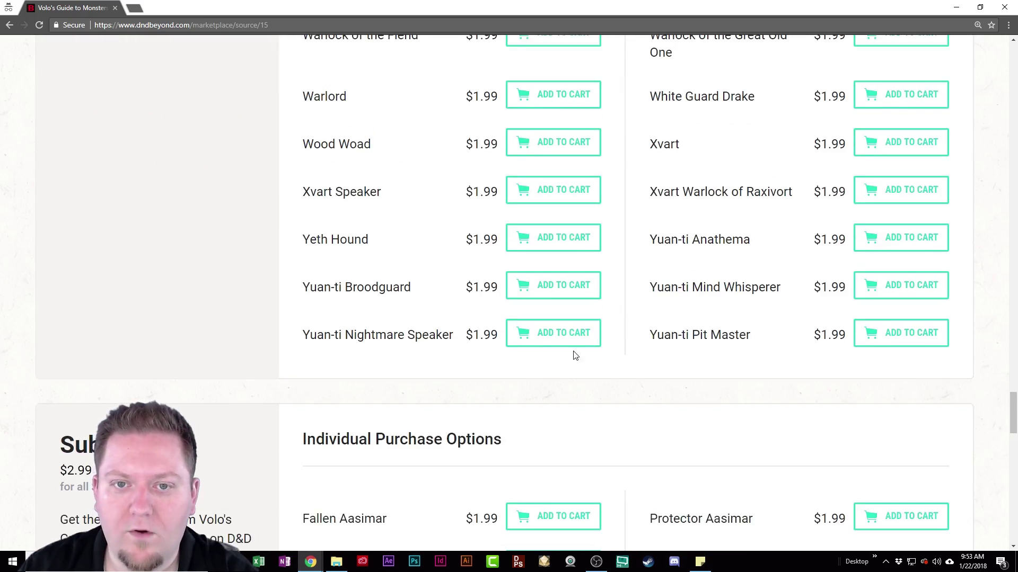
{"action": "scroll", "coordinate": [580, 362], "scroll_direction": "up", "scroll_amount": 20}
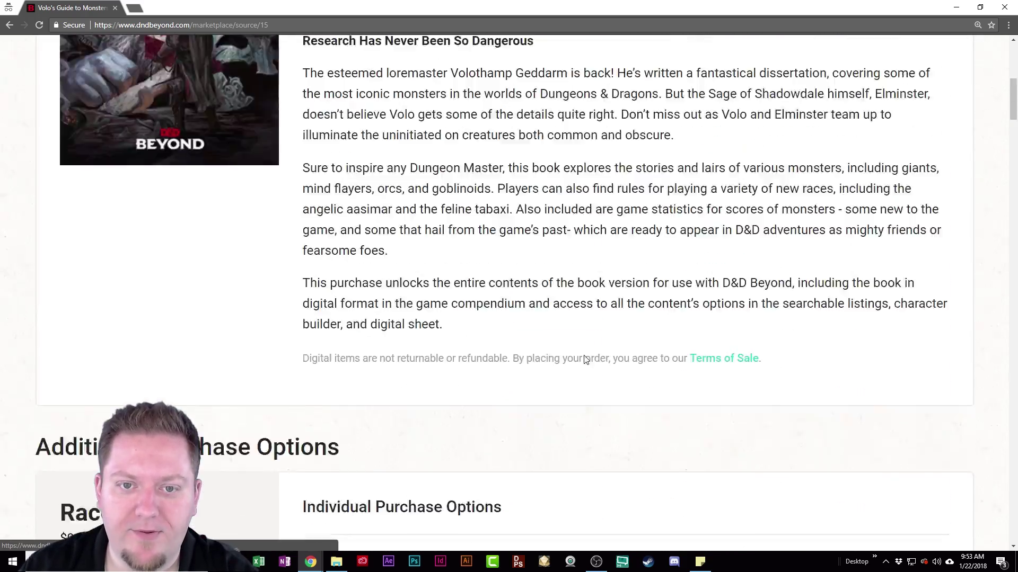
{"action": "scroll", "coordinate": [585, 355], "scroll_direction": "up", "scroll_amount": 2}
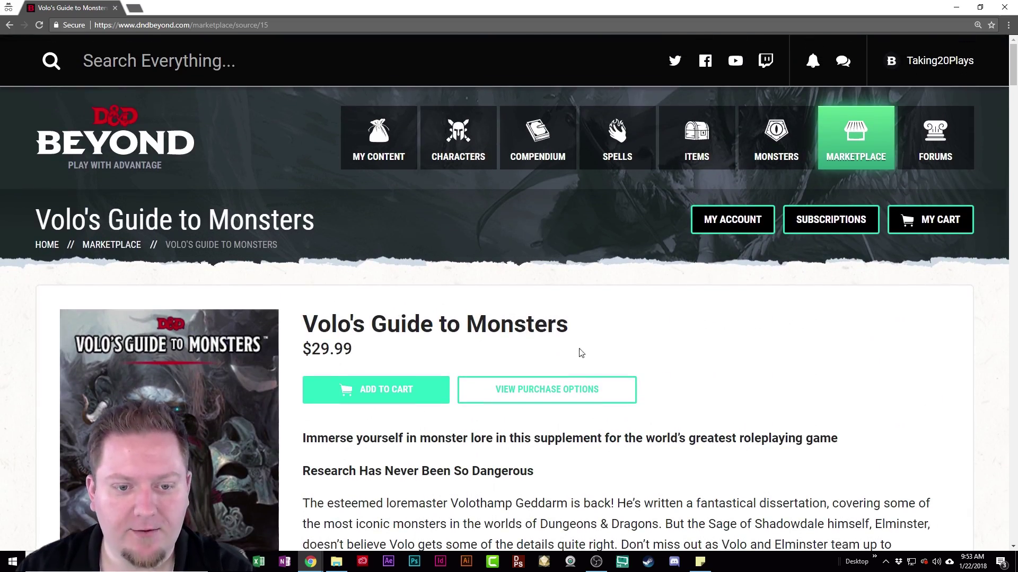
{"action": "scroll", "coordinate": [654, 336], "scroll_direction": "down", "scroll_amount": 10}
{"action": "scroll", "coordinate": [688, 314], "scroll_direction": "down", "scroll_amount": 5}
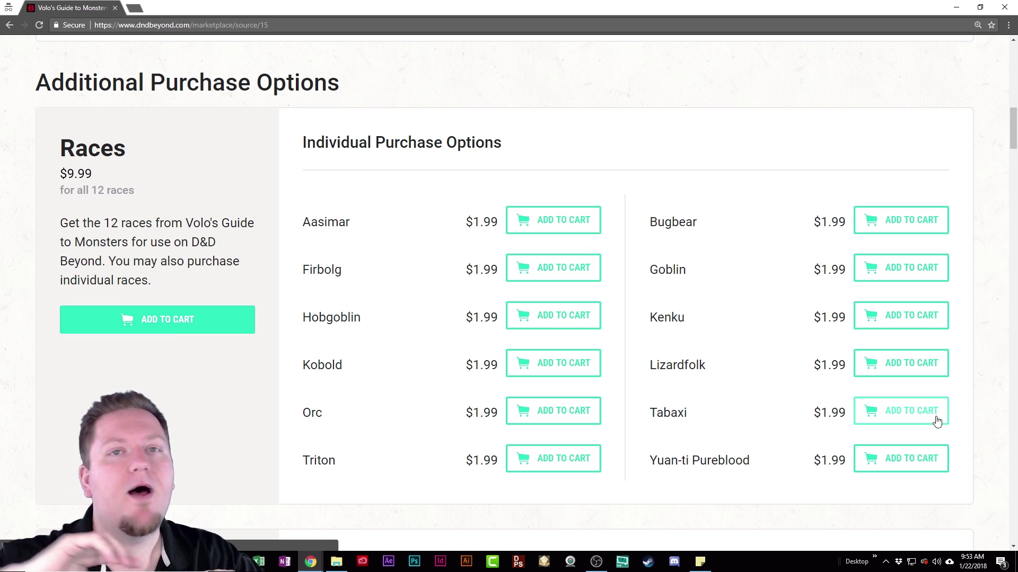
{"action": "scroll", "coordinate": [650, 152], "scroll_direction": "up", "scroll_amount": 20}
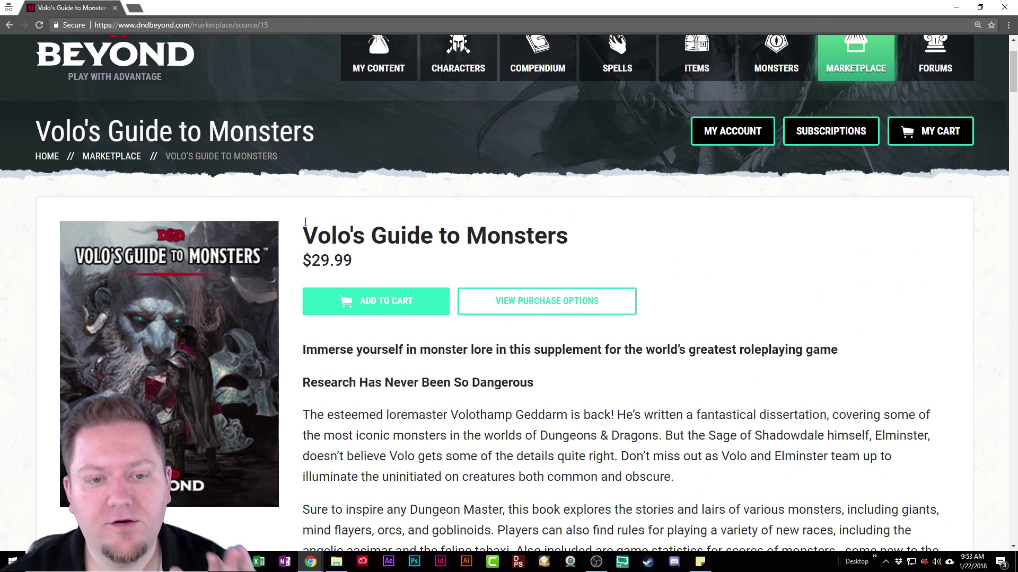
{"action": "scroll", "coordinate": [403, 240], "scroll_direction": "down", "scroll_amount": 20}
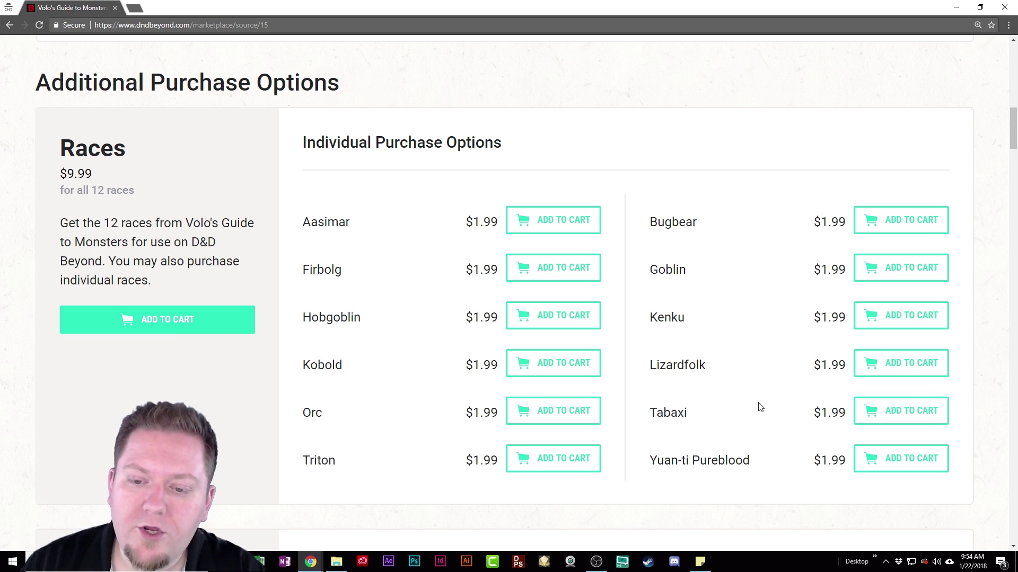
Return to the full book offer and highlight its price below the title
{"action": "scroll", "coordinate": [527, 358], "scroll_direction": "up", "scroll_amount": 10}
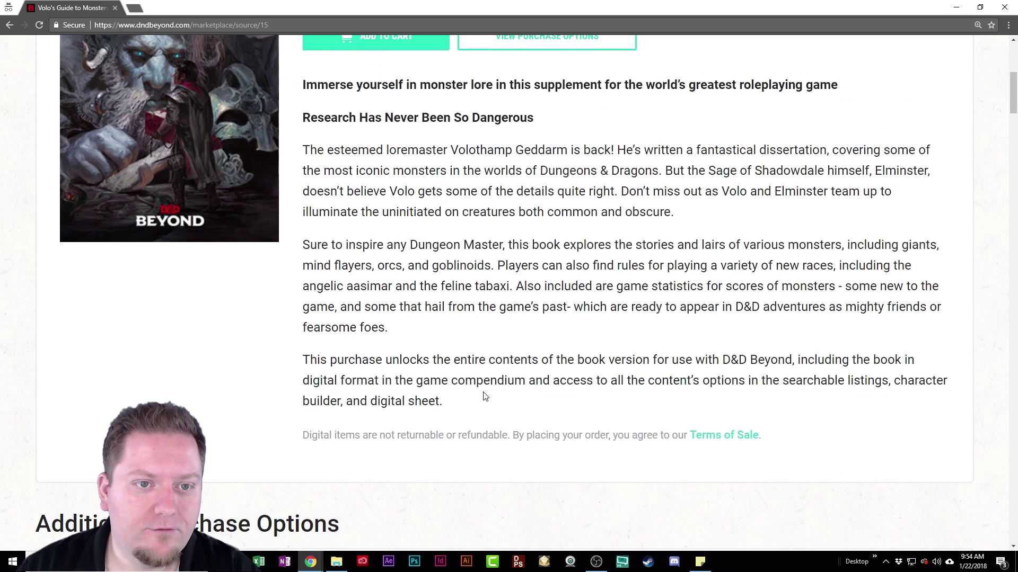
{"action": "left_click_drag", "start_coordinate": [415, 257], "coordinate": [302, 260]}
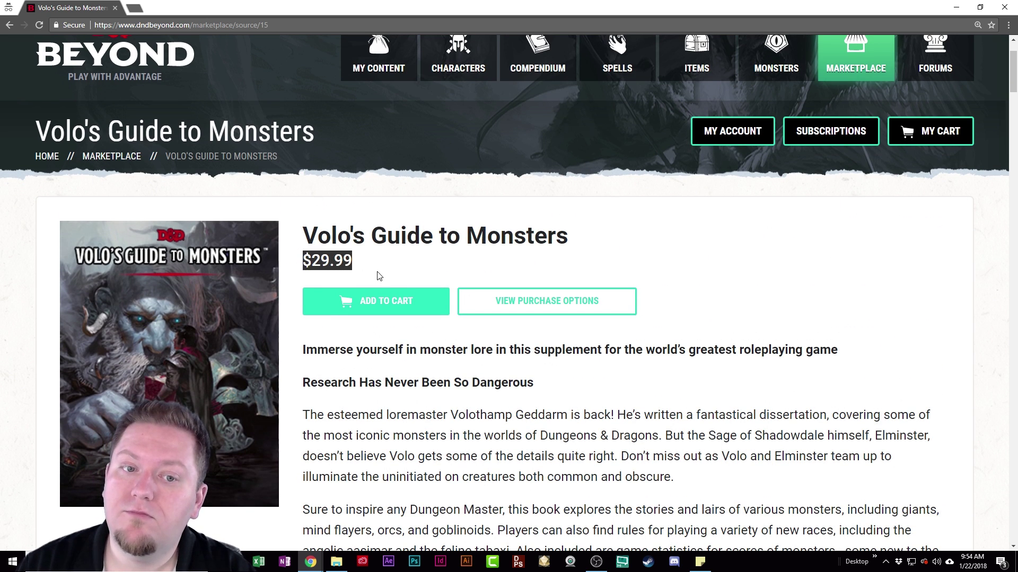
{"action": "left_click", "coordinate": [518, 418]}
Examine the individual Tabaxi race option alongside the full book's description and price
{"action": "scroll", "coordinate": [519, 418], "scroll_direction": "down", "scroll_amount": 10}
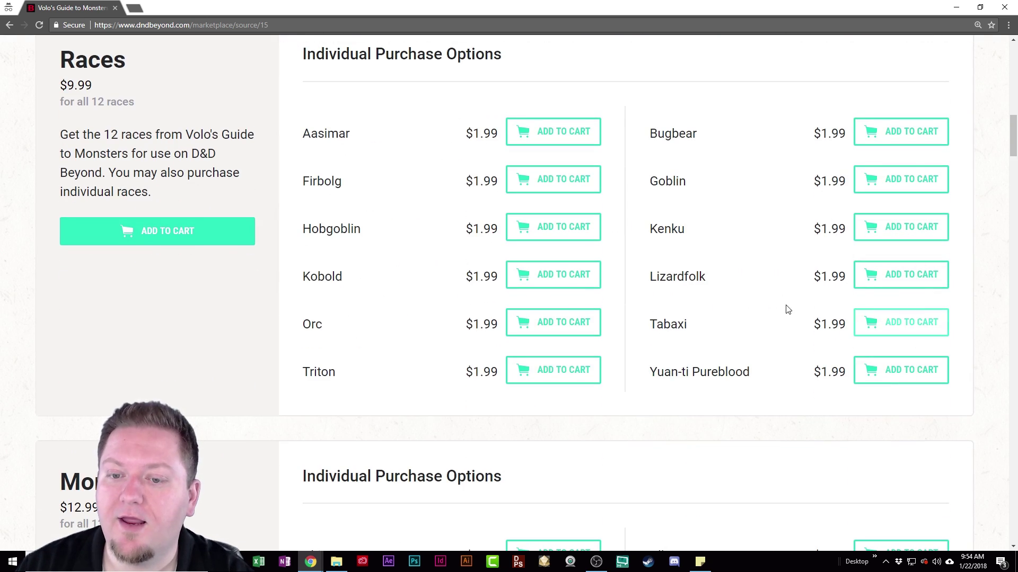
{"action": "scroll", "coordinate": [659, 398], "scroll_direction": "up", "scroll_amount": 5}
{"action": "scroll", "coordinate": [660, 398], "scroll_direction": "up", "scroll_amount": 5}
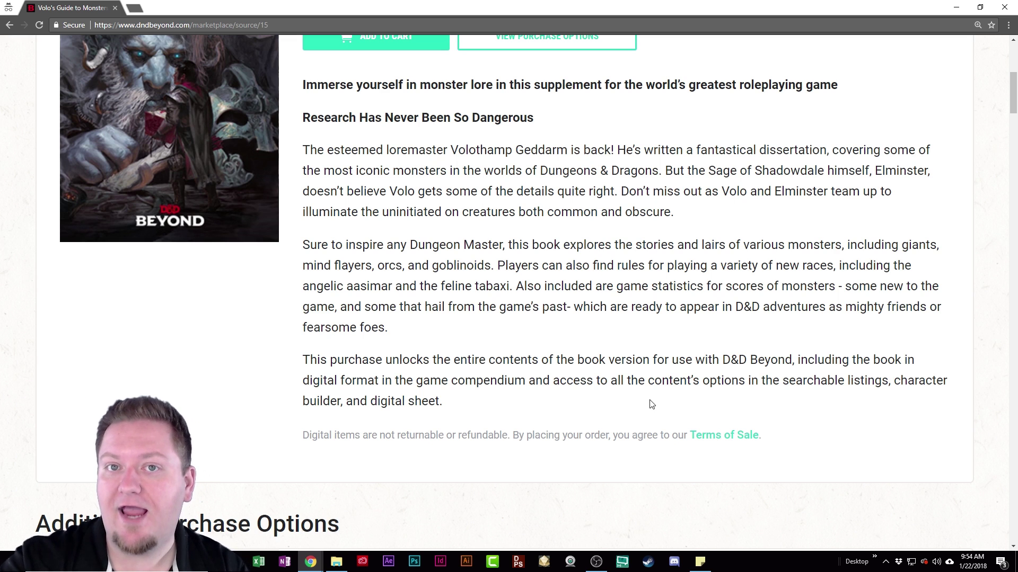
{"action": "scroll", "coordinate": [652, 404], "scroll_direction": "up", "scroll_amount": 5}
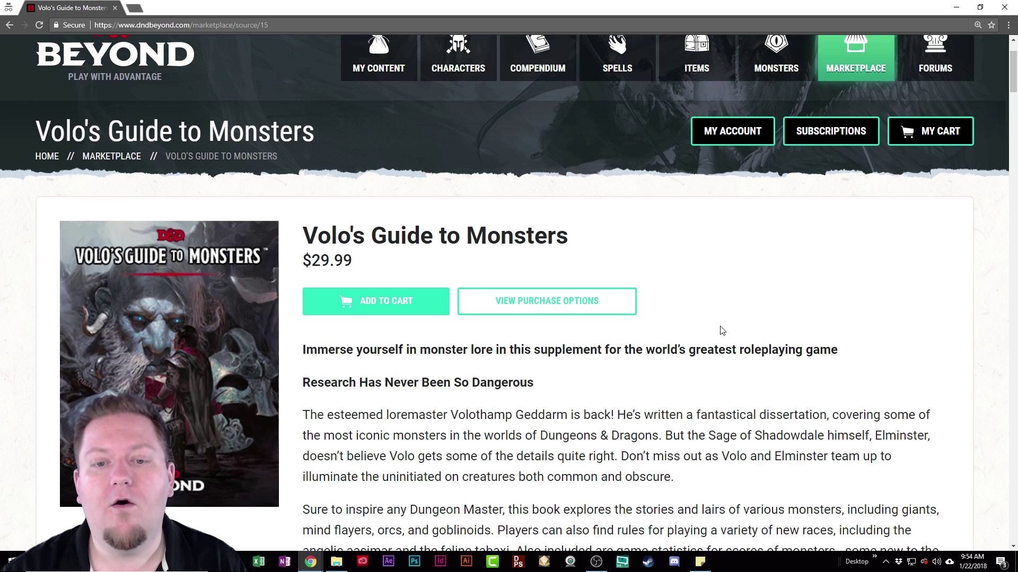
{"action": "scroll", "coordinate": [722, 330], "scroll_direction": "down", "scroll_amount": 15}
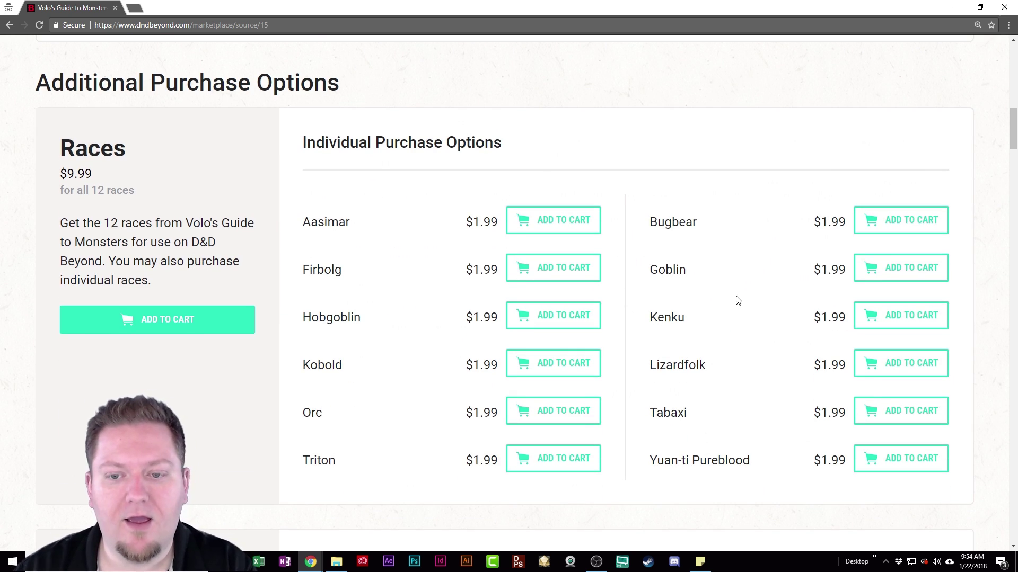
{"action": "left_click", "coordinate": [926, 419]}
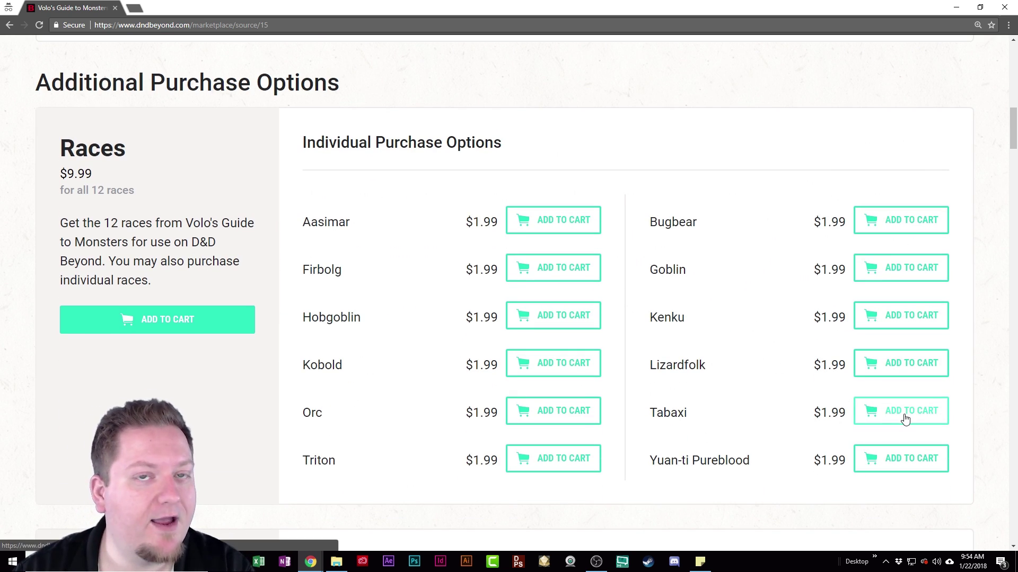
{"action": "scroll", "coordinate": [840, 387], "scroll_direction": "up", "scroll_amount": 5}
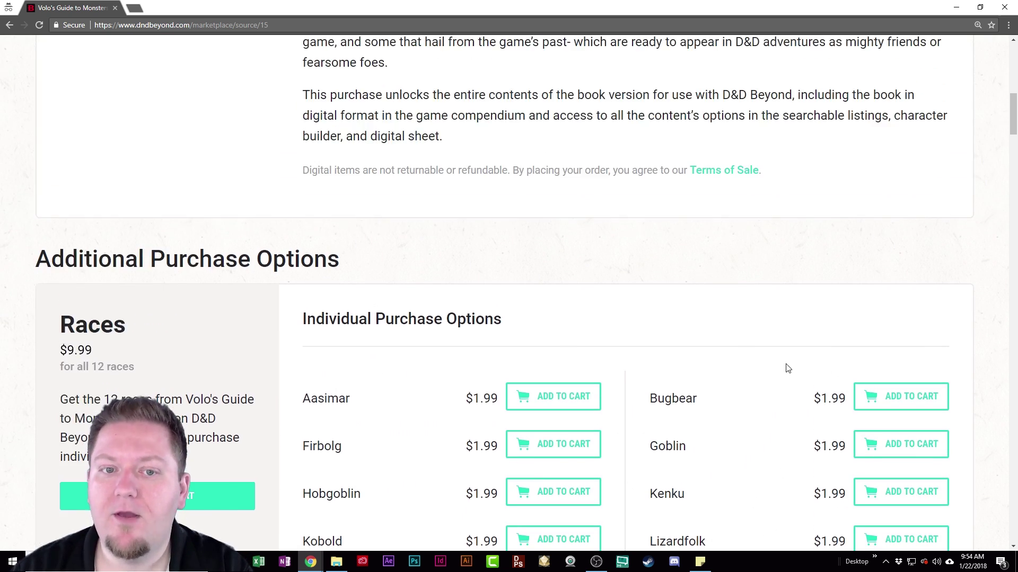
{"action": "scroll", "coordinate": [668, 320], "scroll_direction": "up", "scroll_amount": 4}
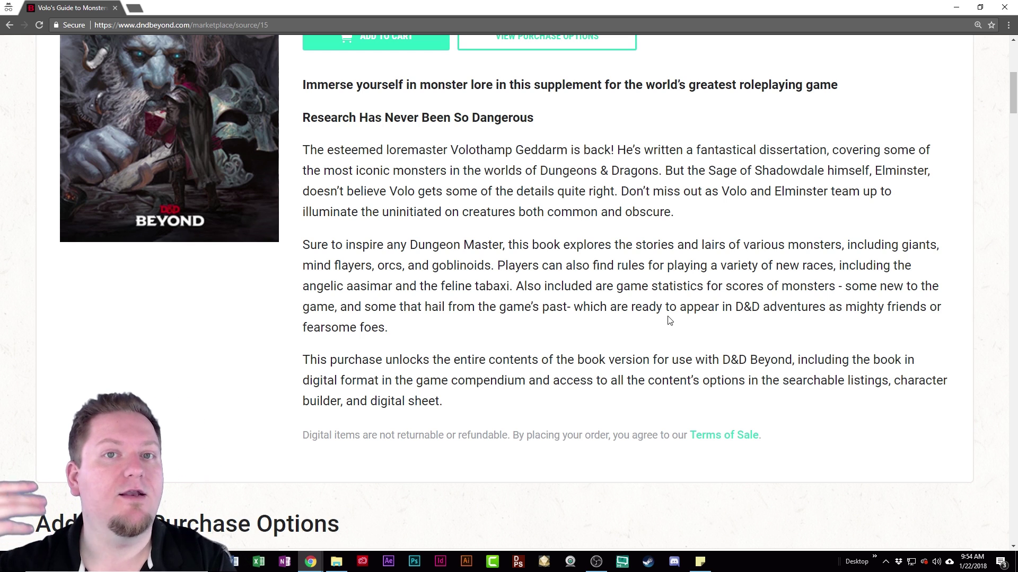
{"action": "scroll", "coordinate": [669, 320], "scroll_direction": "up", "scroll_amount": 5}
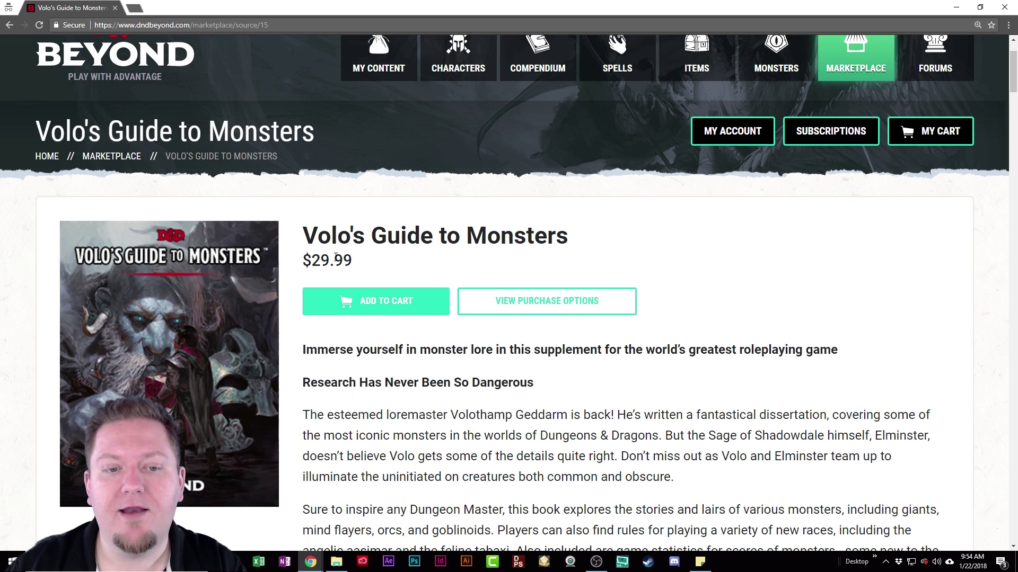
Check the Monsters bundle and its individual options, returning to the start of the Volo's Guide to Monsters page
{"action": "scroll", "coordinate": [704, 314], "scroll_direction": "down", "scroll_amount": 7}
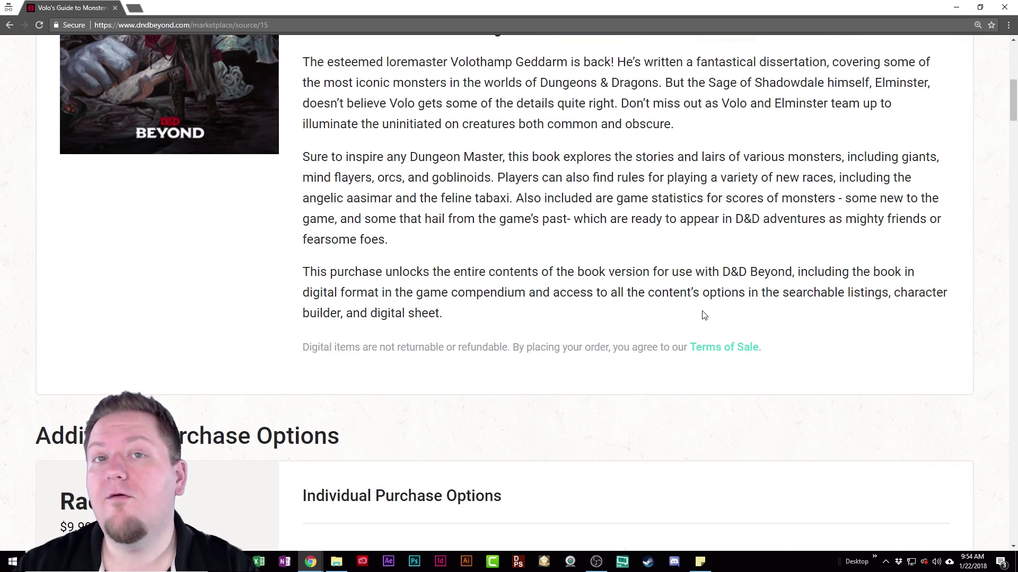
{"action": "scroll", "coordinate": [704, 315], "scroll_direction": "down", "scroll_amount": 15}
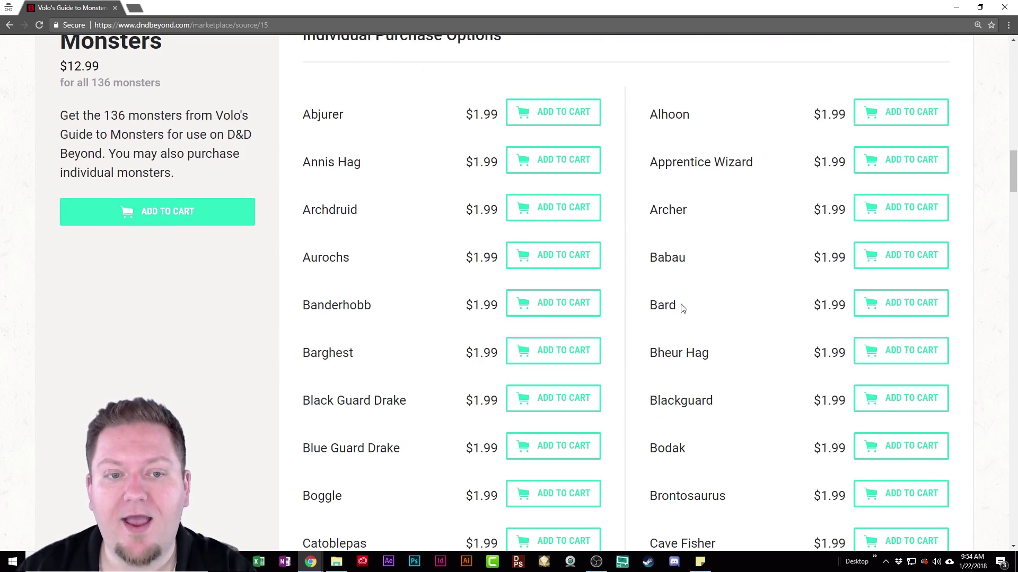
{"action": "scroll", "coordinate": [666, 302], "scroll_direction": "up", "scroll_amount": 9}
{"action": "scroll", "coordinate": [435, 351], "scroll_direction": "up", "scroll_amount": 8}
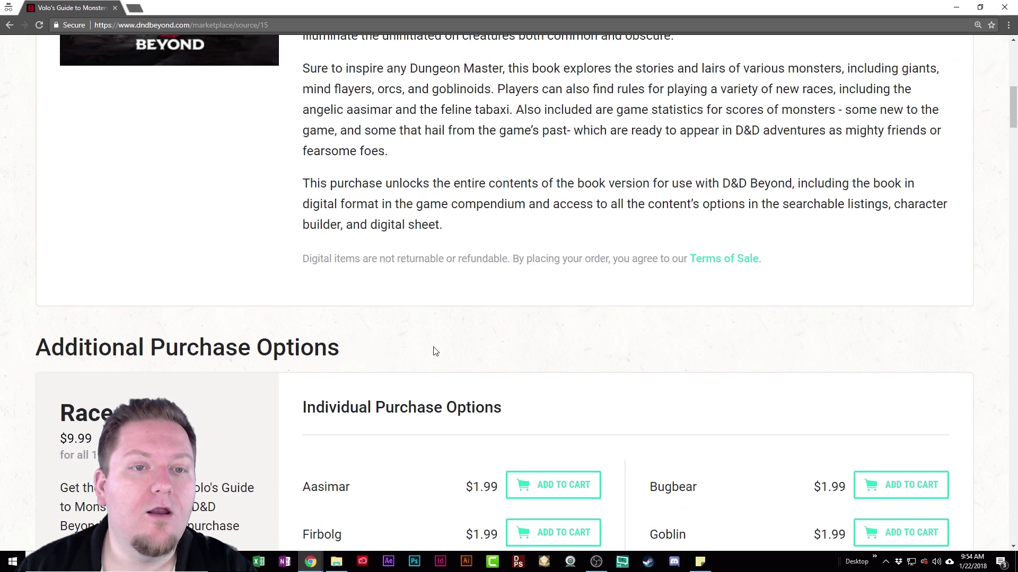
{"action": "scroll", "coordinate": [435, 351], "scroll_direction": "up", "scroll_amount": 10}
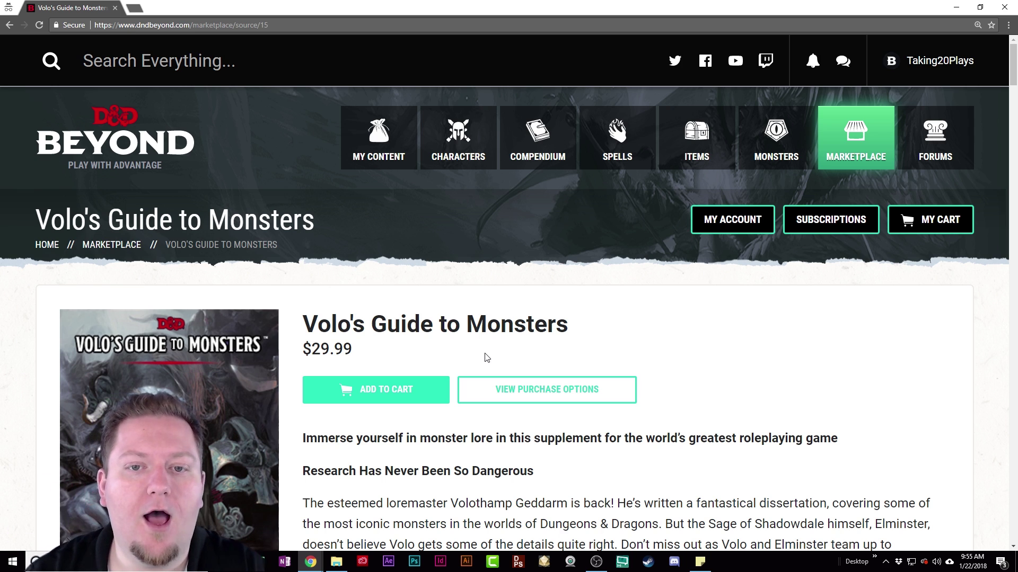
Open the Player's Handbook from the compendium's rules list and look through its individually sold subclasses
{"action": "mouse_move", "coordinate": [508, 141]}
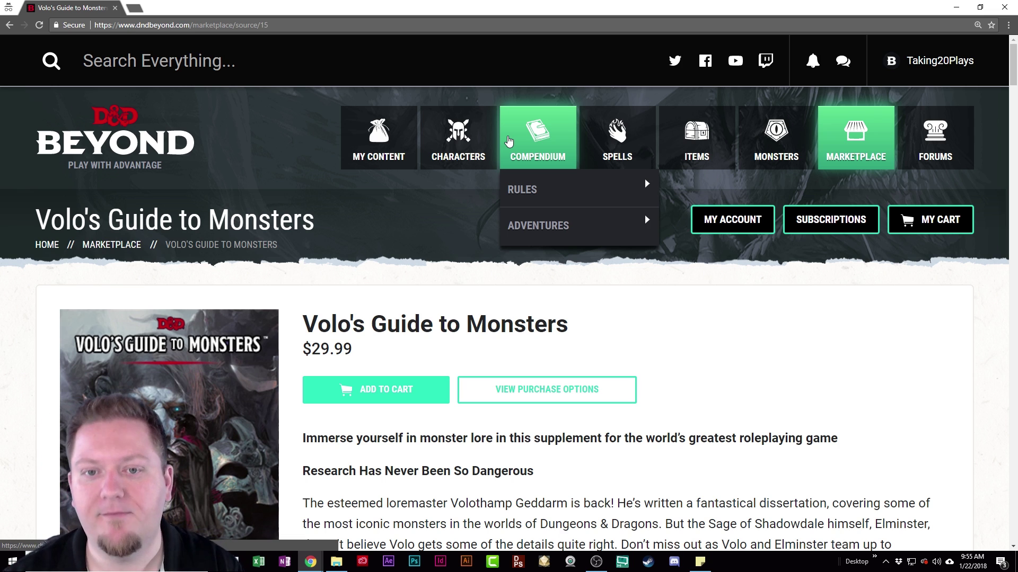
{"action": "mouse_move", "coordinate": [520, 178]}
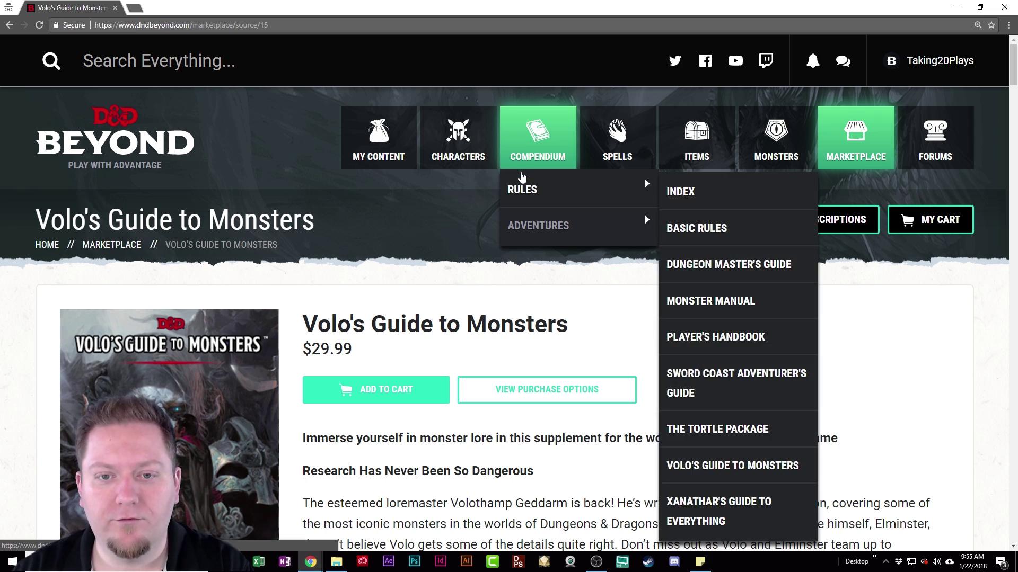
{"action": "scroll", "coordinate": [718, 275], "scroll_direction": "down", "scroll_amount": 2}
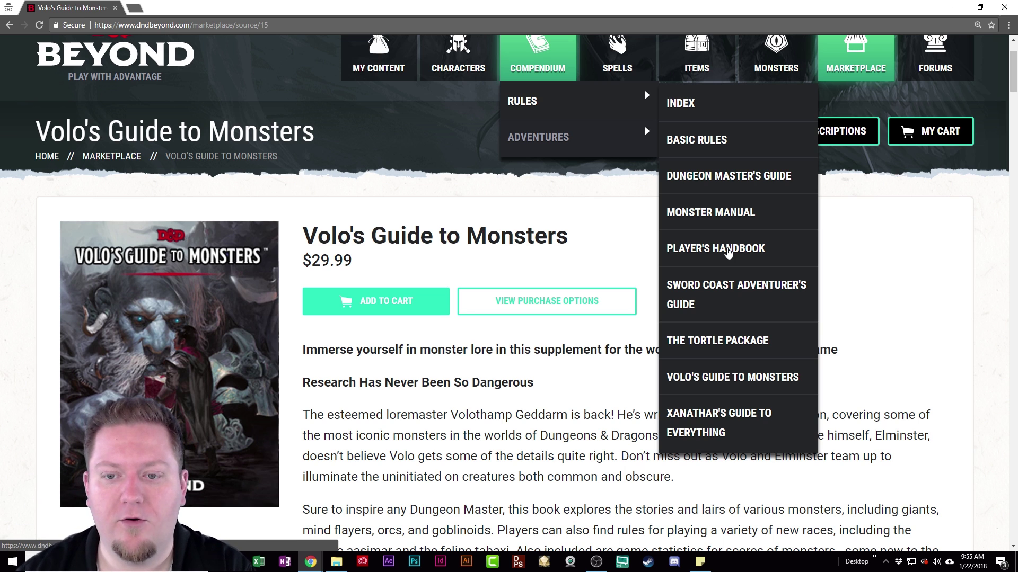
{"action": "left_click", "coordinate": [727, 253]}
{"action": "scroll", "coordinate": [670, 279], "scroll_direction": "down", "scroll_amount": 5}
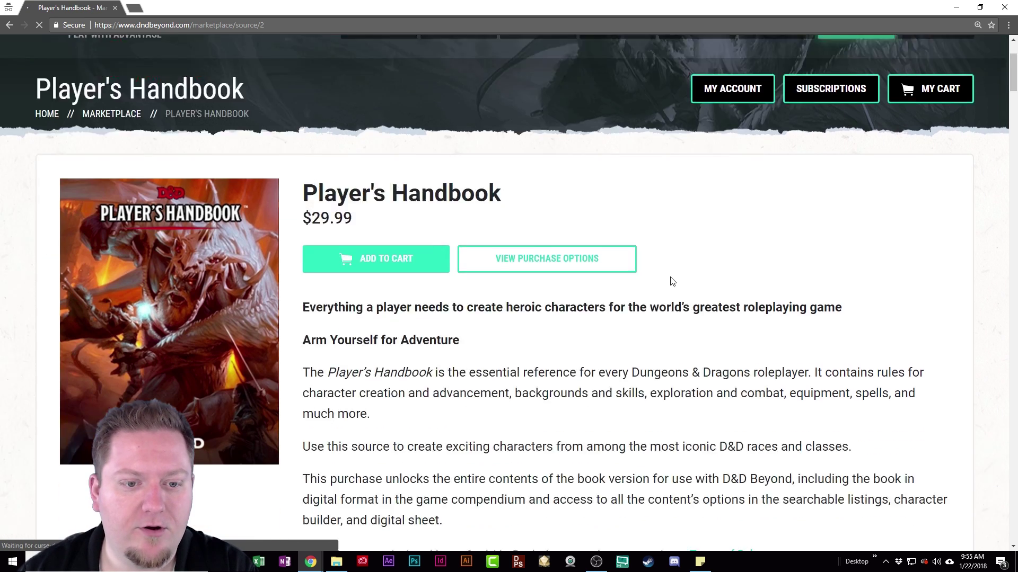
{"action": "scroll", "coordinate": [483, 233], "scroll_direction": "down", "scroll_amount": 10}
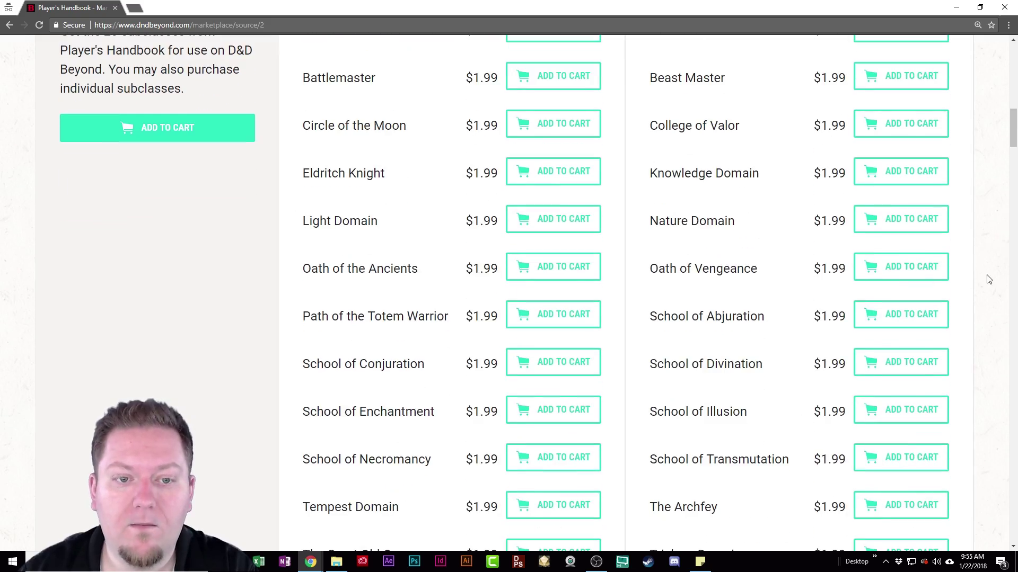
Look through the Player's Handbook's individually sold feats and backgrounds, returning to the full book offer
{"action": "scroll", "coordinate": [768, 316], "scroll_direction": "down", "scroll_amount": 15}
{"action": "scroll", "coordinate": [610, 286], "scroll_direction": "down", "scroll_amount": 20}
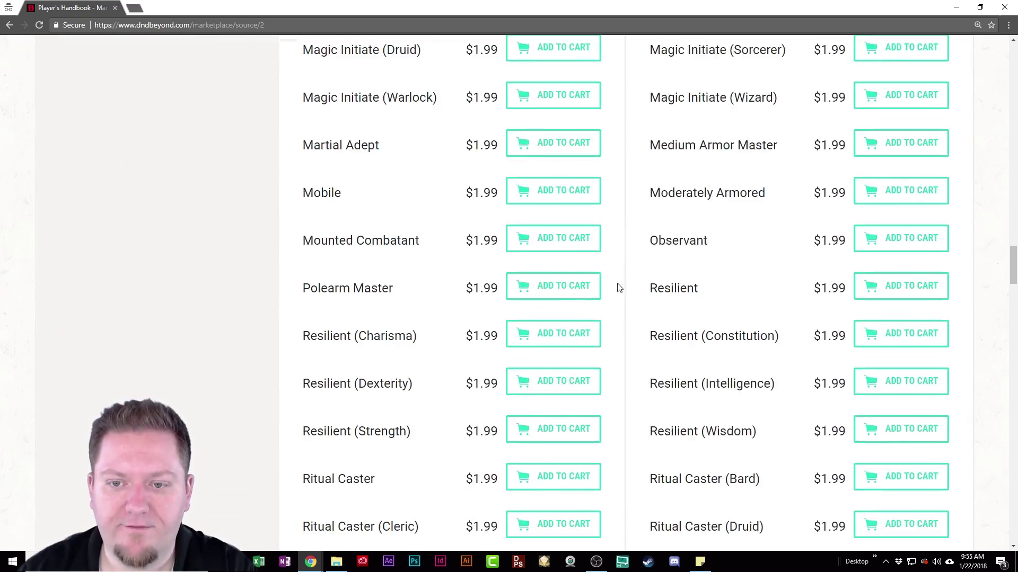
{"action": "scroll", "coordinate": [615, 287], "scroll_direction": "up", "scroll_amount": 20}
{"action": "scroll", "coordinate": [620, 291], "scroll_direction": "up", "scroll_amount": 20}
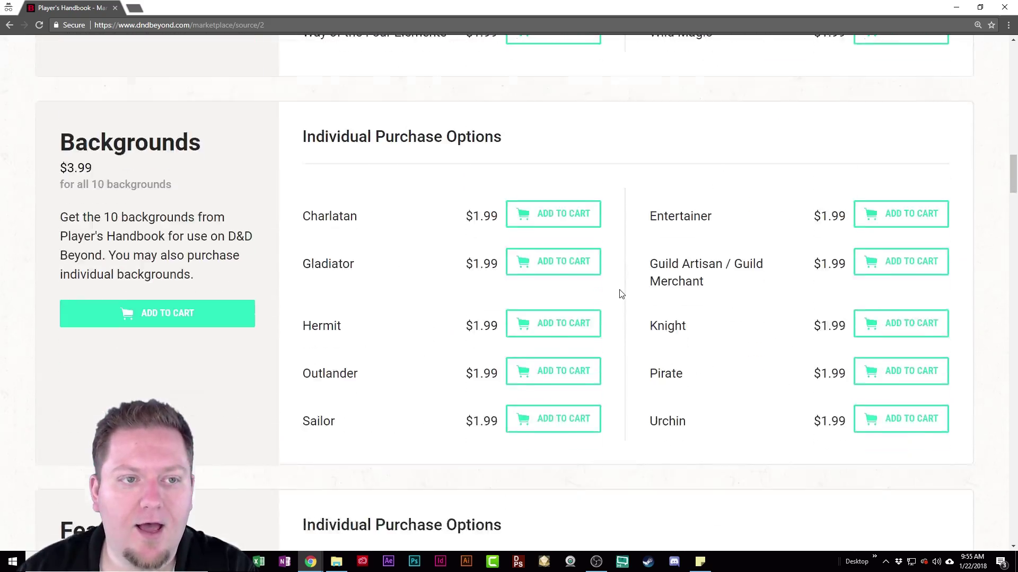
{"action": "scroll", "coordinate": [591, 272], "scroll_direction": "up", "scroll_amount": 9}
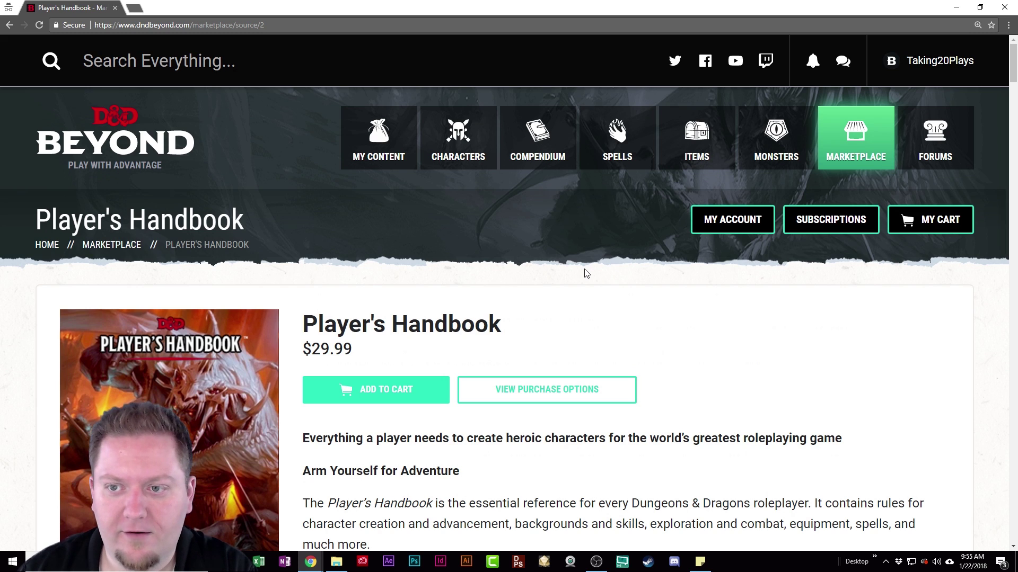
{"action": "scroll", "coordinate": [599, 247], "scroll_direction": "down", "scroll_amount": 2}
{"action": "scroll", "coordinate": [599, 247], "scroll_direction": "up", "scroll_amount": 2}
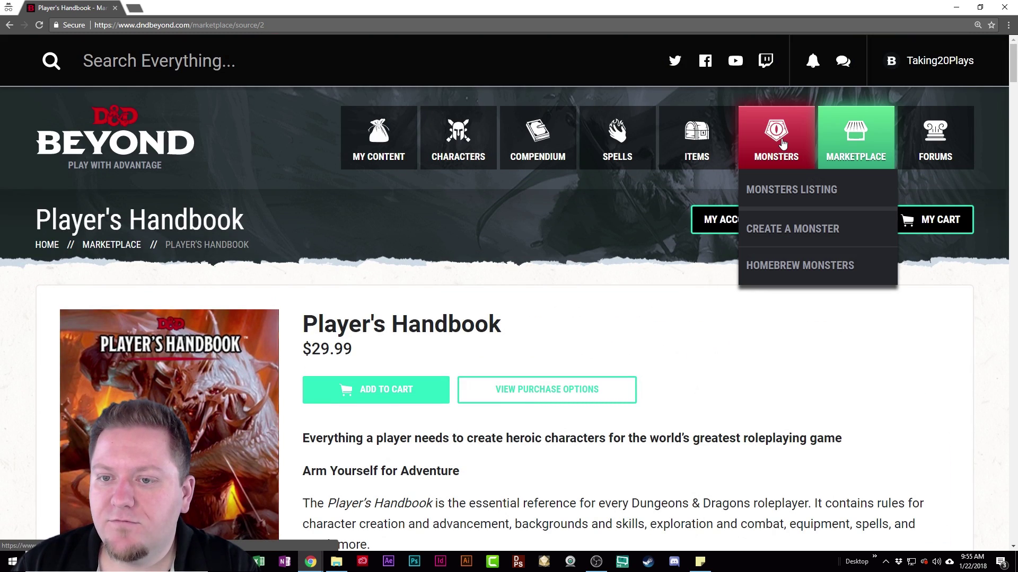
Open the magic items listing, look through its first page and go to page 4
{"action": "mouse_move", "coordinate": [696, 137]}
{"action": "left_click", "coordinate": [705, 191]}
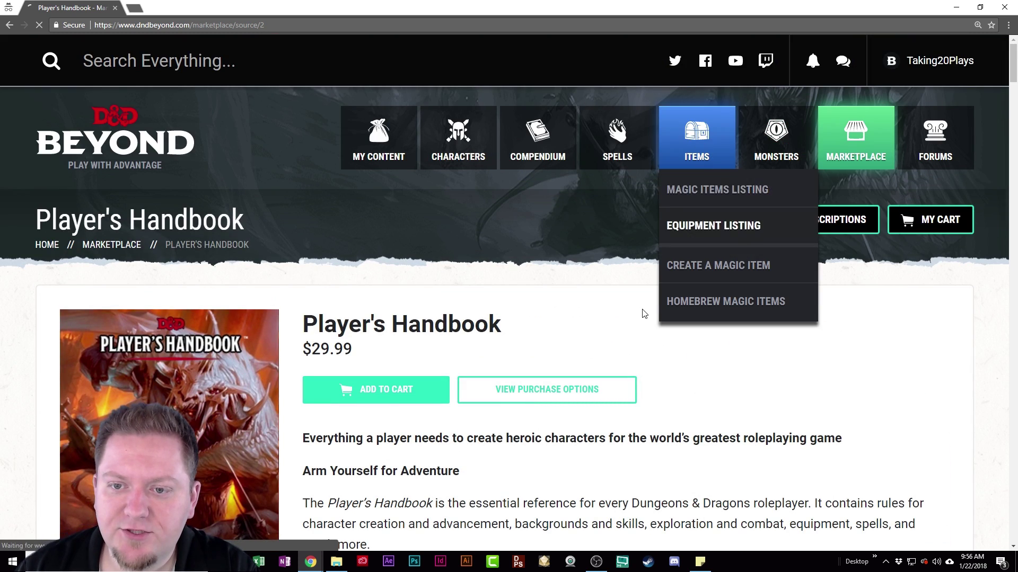
{"action": "scroll", "coordinate": [442, 298], "scroll_direction": "down", "scroll_amount": 20}
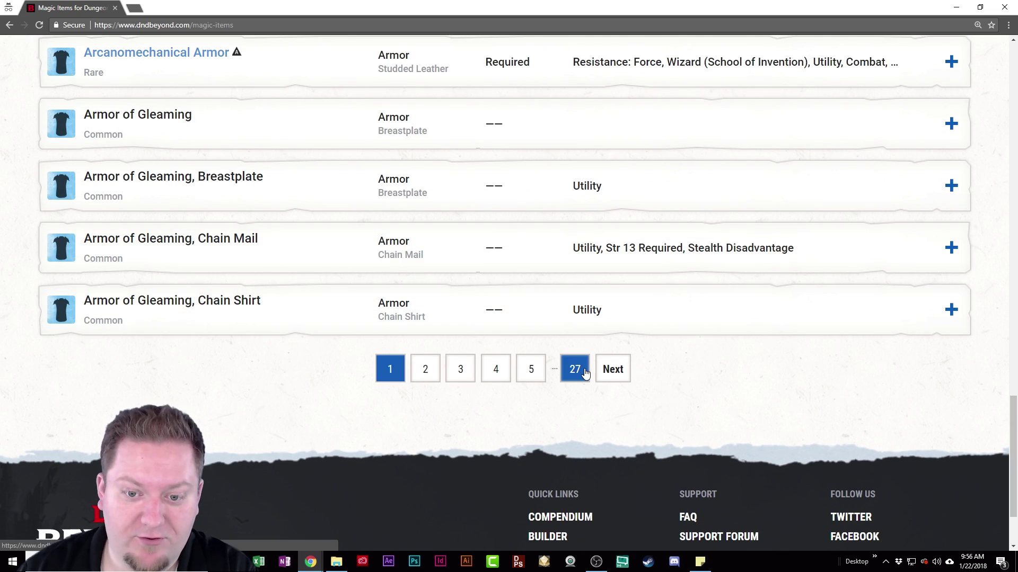
{"action": "left_click", "coordinate": [501, 375]}
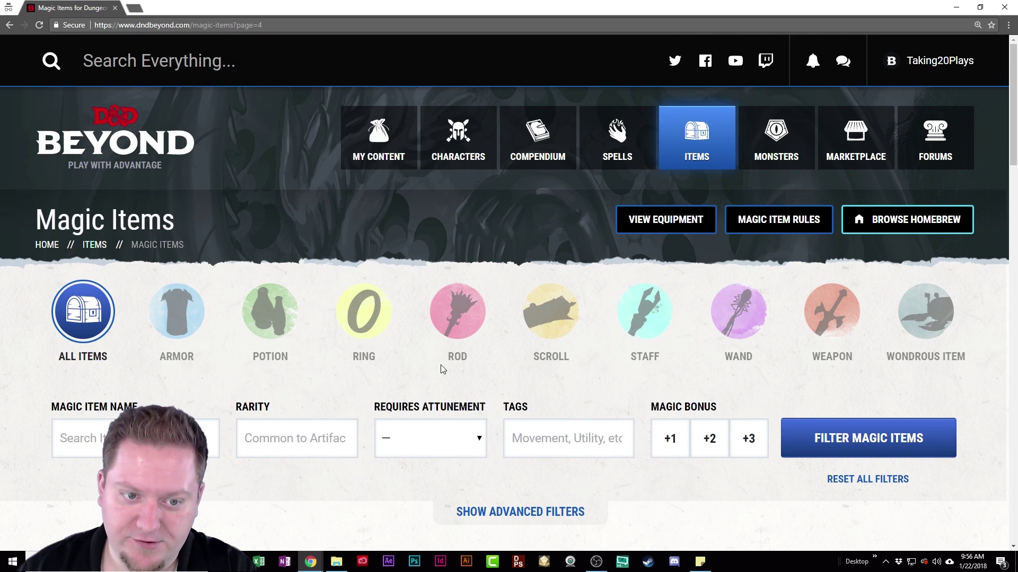
Filter the magic items by the Ring type and look through the listed rings
{"action": "left_click", "coordinate": [364, 311]}
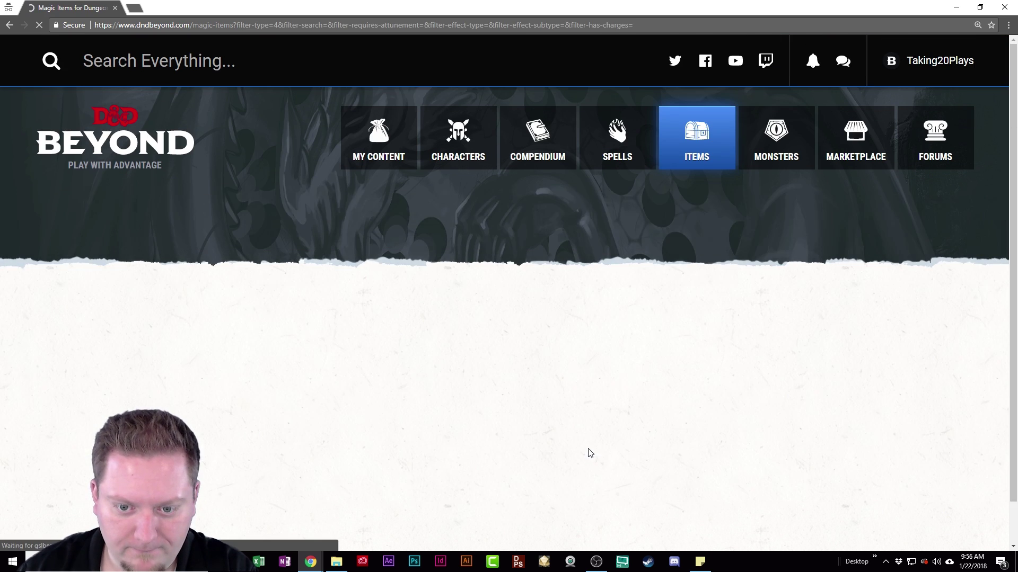
{"action": "scroll", "coordinate": [460, 363], "scroll_direction": "down", "scroll_amount": 5}
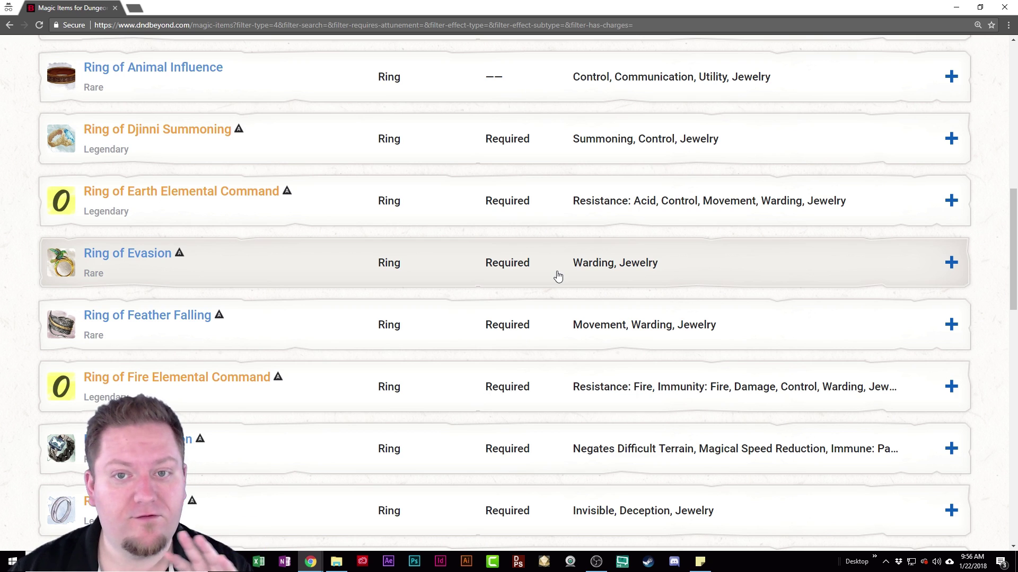
{"action": "scroll", "coordinate": [557, 276], "scroll_direction": "up", "scroll_amount": 10}
{"action": "mouse_move", "coordinate": [932, 62]}
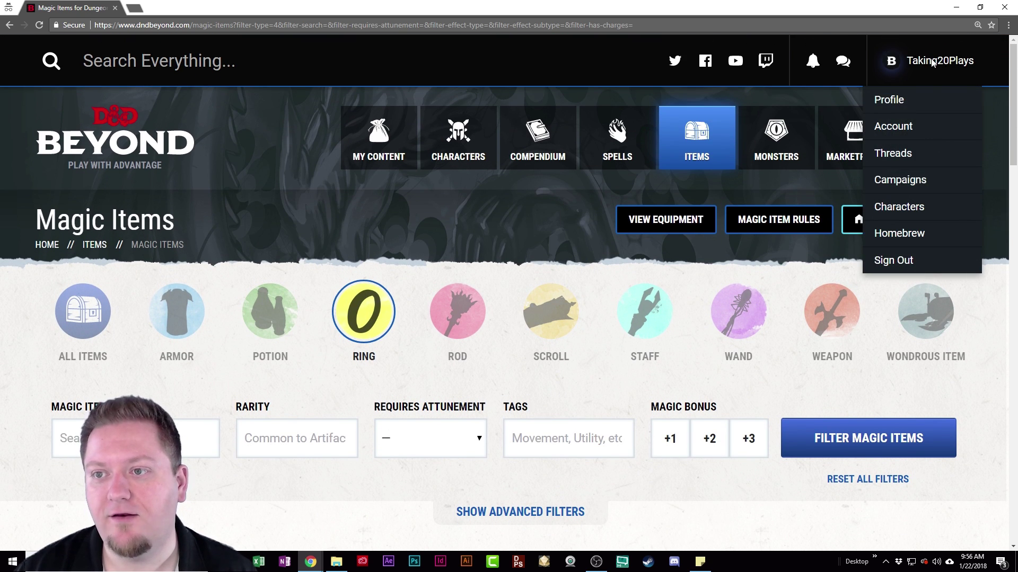
{"action": "scroll", "coordinate": [359, 291], "scroll_direction": "down", "scroll_amount": 10}
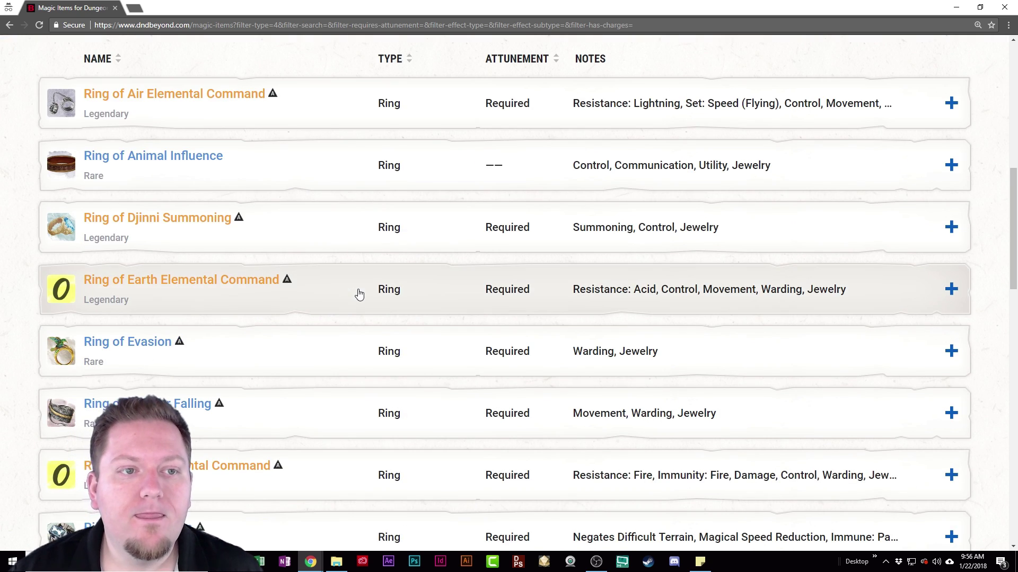
{"action": "scroll", "coordinate": [359, 295], "scroll_direction": "down", "scroll_amount": 15}
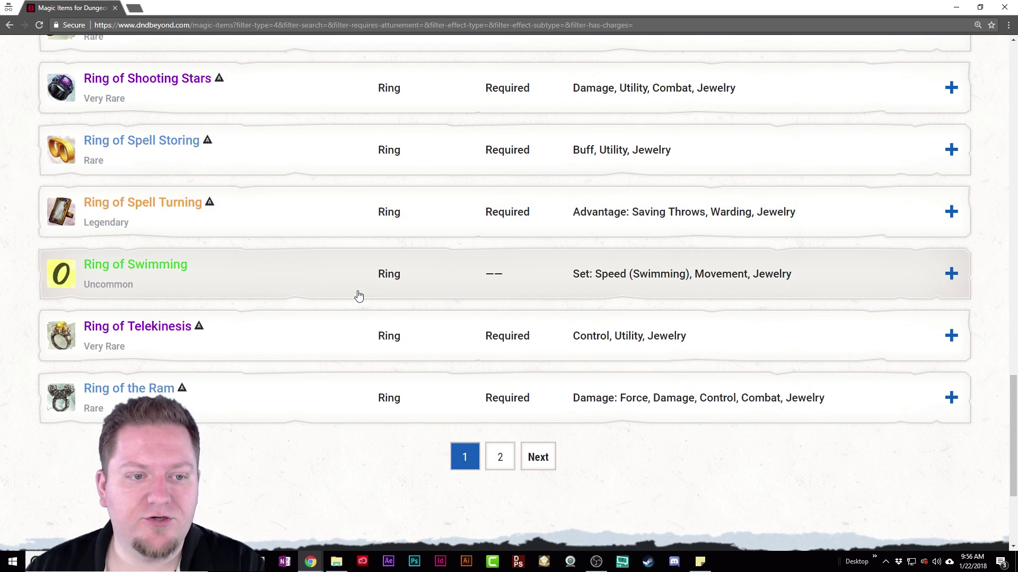
{"action": "scroll", "coordinate": [358, 295], "scroll_direction": "up", "scroll_amount": 20}
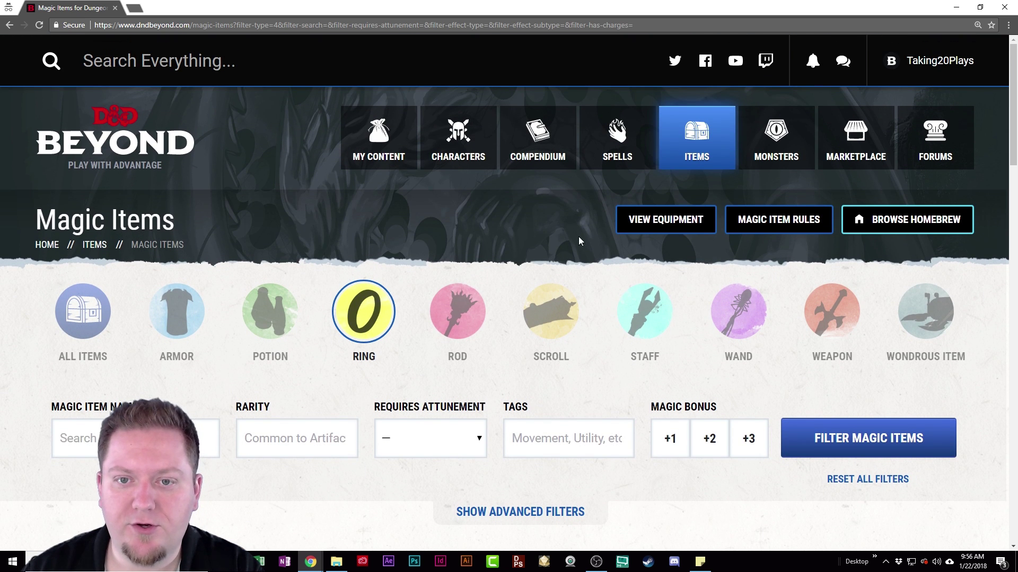
Open the monsters listing and look through its first page and page 4
{"action": "mouse_move", "coordinate": [773, 136]}
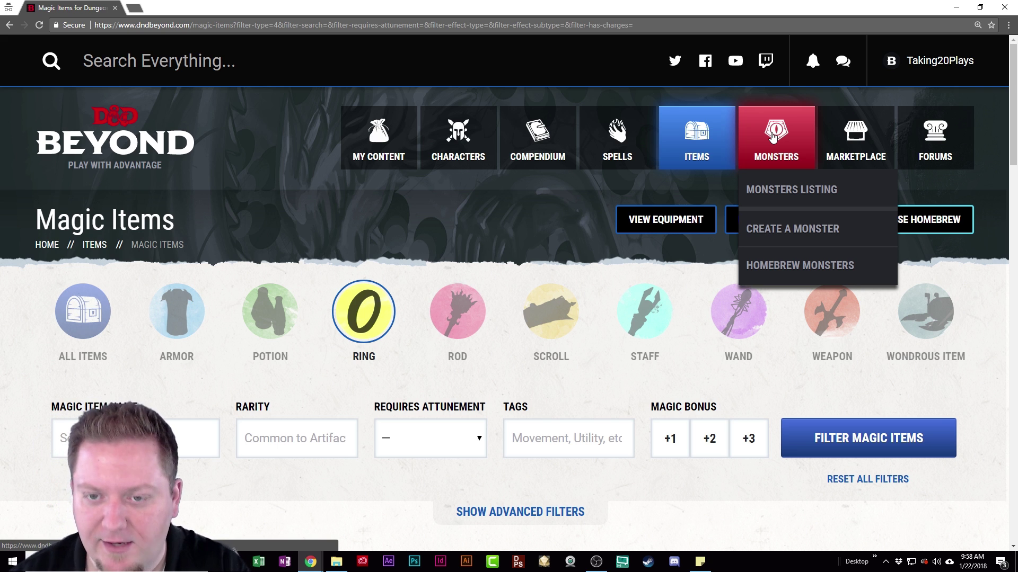
{"action": "left_click", "coordinate": [795, 189]}
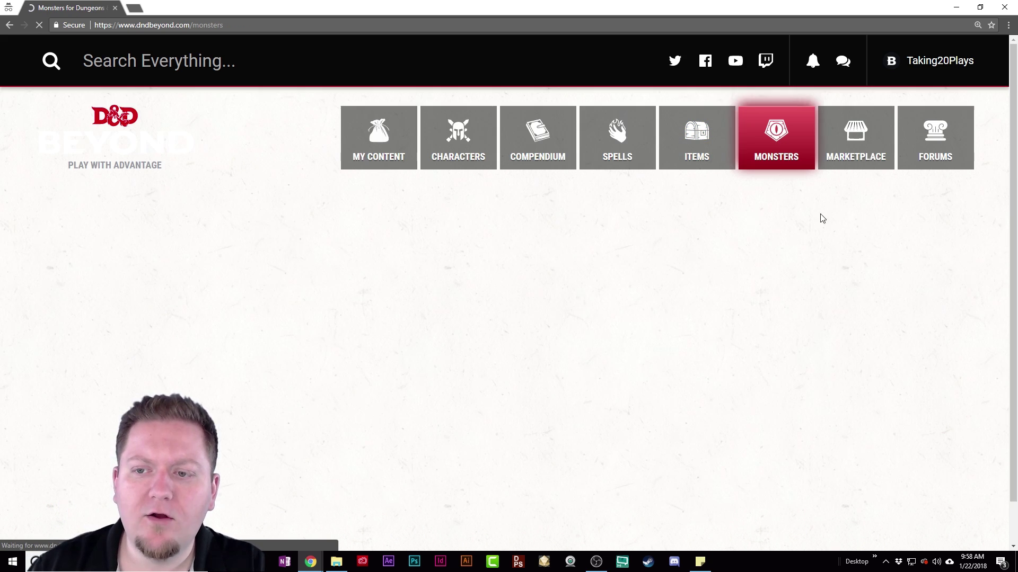
{"action": "scroll", "coordinate": [530, 228], "scroll_direction": "down", "scroll_amount": 20}
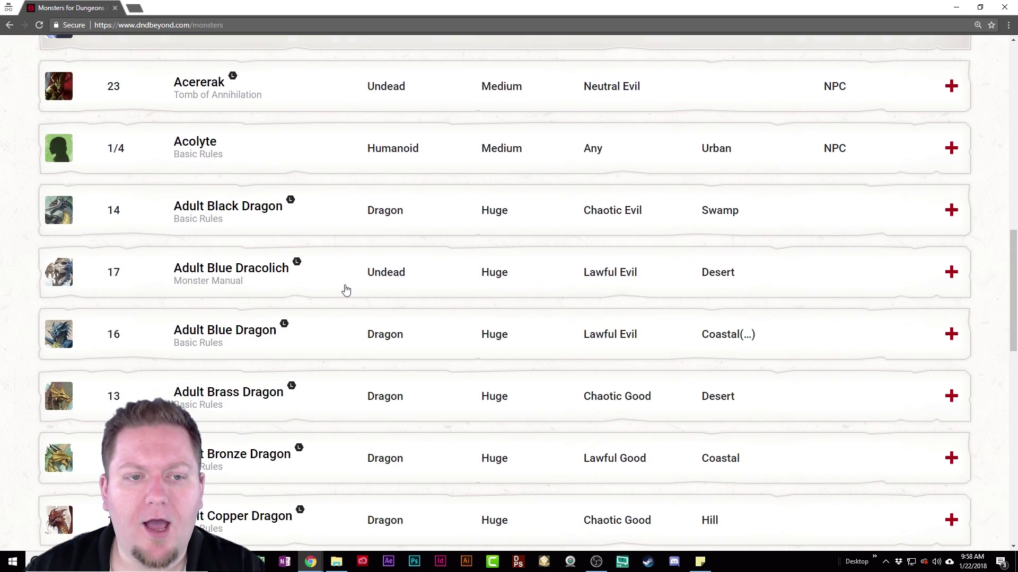
{"action": "scroll", "coordinate": [345, 289], "scroll_direction": "down", "scroll_amount": 5}
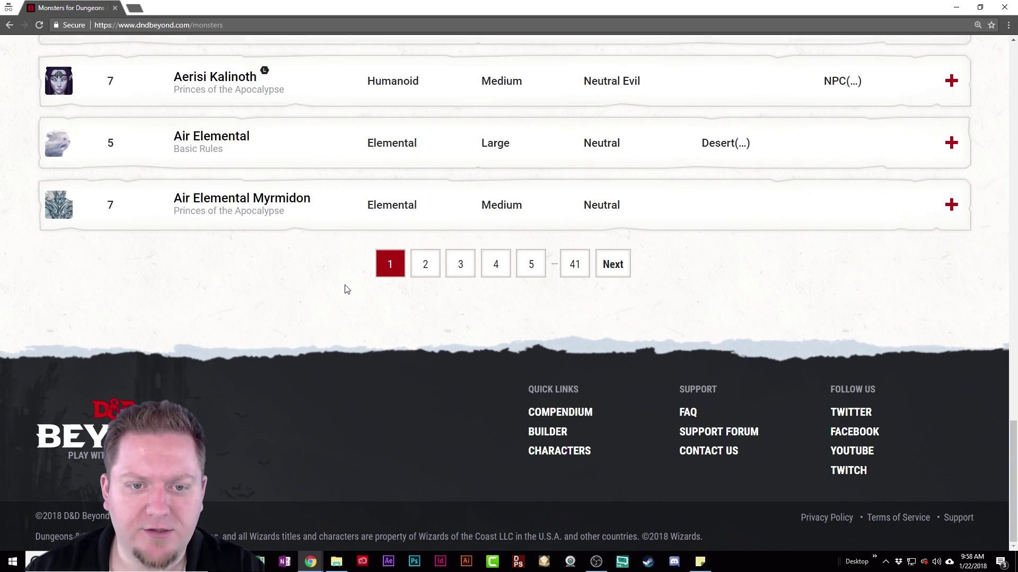
{"action": "left_click", "coordinate": [496, 266]}
{"action": "scroll", "coordinate": [496, 268], "scroll_direction": "down", "scroll_amount": 15}
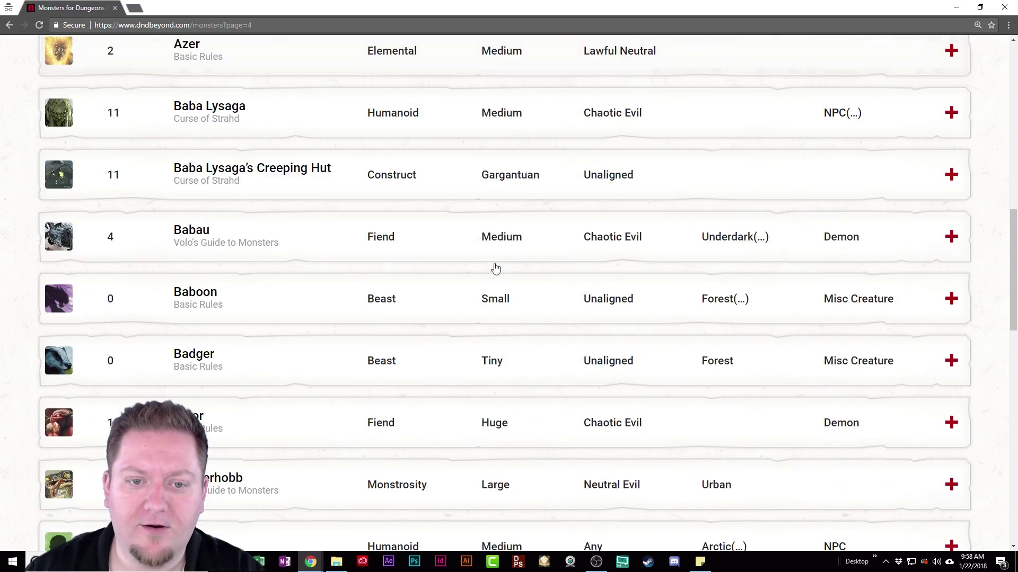
{"action": "scroll", "coordinate": [496, 267], "scroll_direction": "down", "scroll_amount": 8}
{"action": "scroll", "coordinate": [491, 276], "scroll_direction": "up", "scroll_amount": 20}
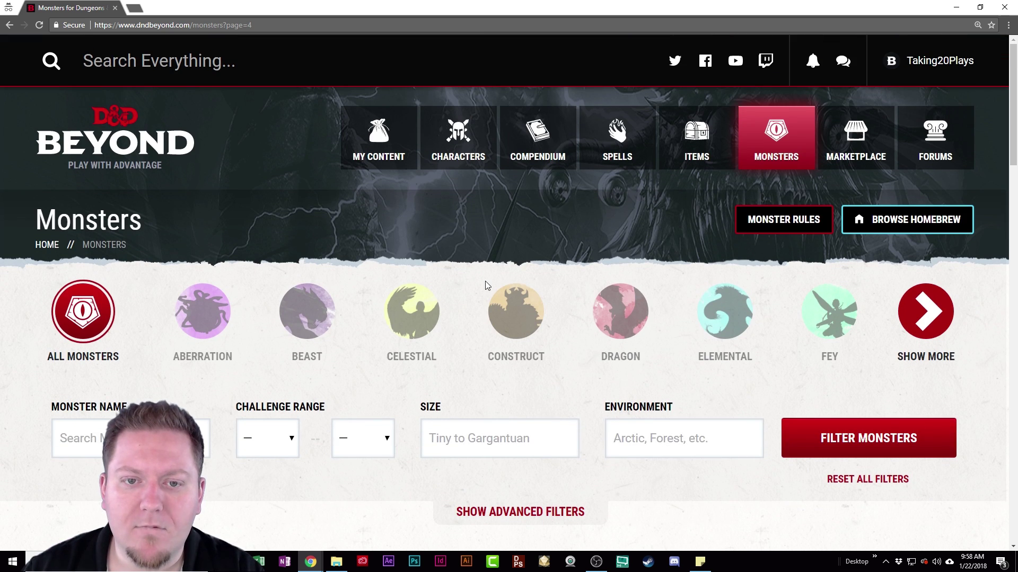
View the character builder's creation methods and the My Characters list
{"action": "mouse_move", "coordinate": [466, 154]}
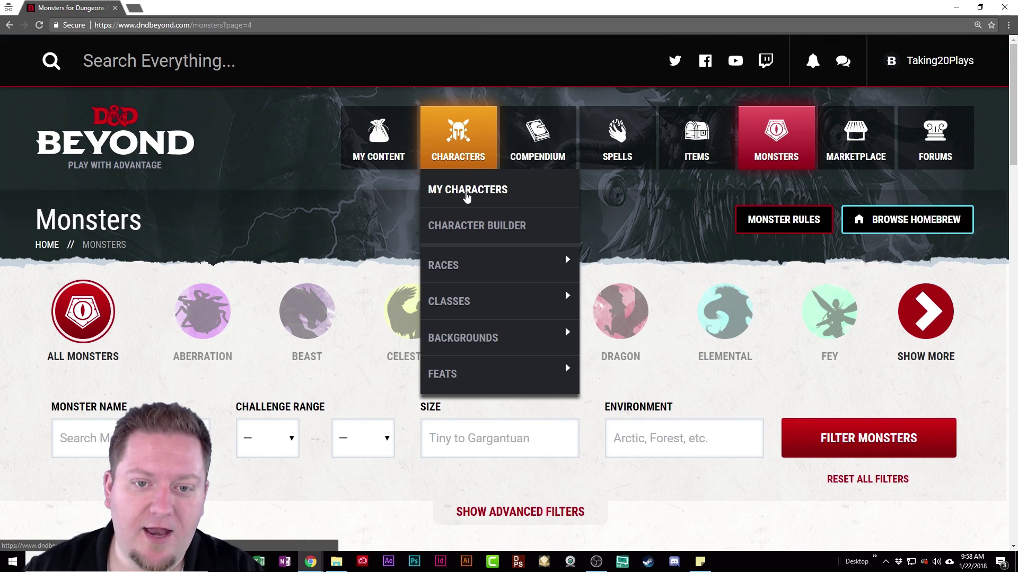
{"action": "left_click", "coordinate": [472, 226]}
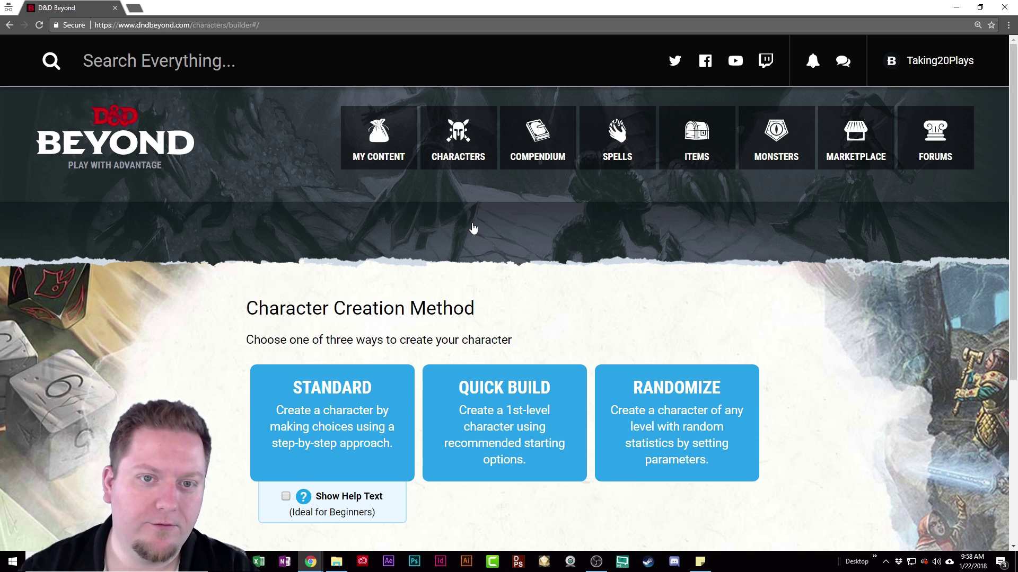
{"action": "mouse_move", "coordinate": [440, 148]}
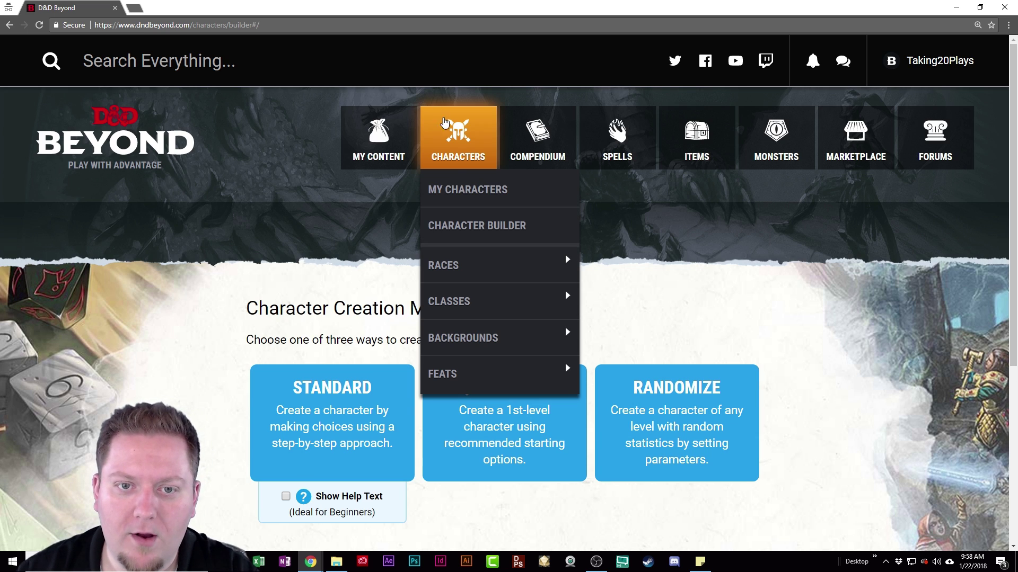
{"action": "left_click", "coordinate": [455, 188]}
{"action": "scroll", "coordinate": [430, 237], "scroll_direction": "down", "scroll_amount": 2}
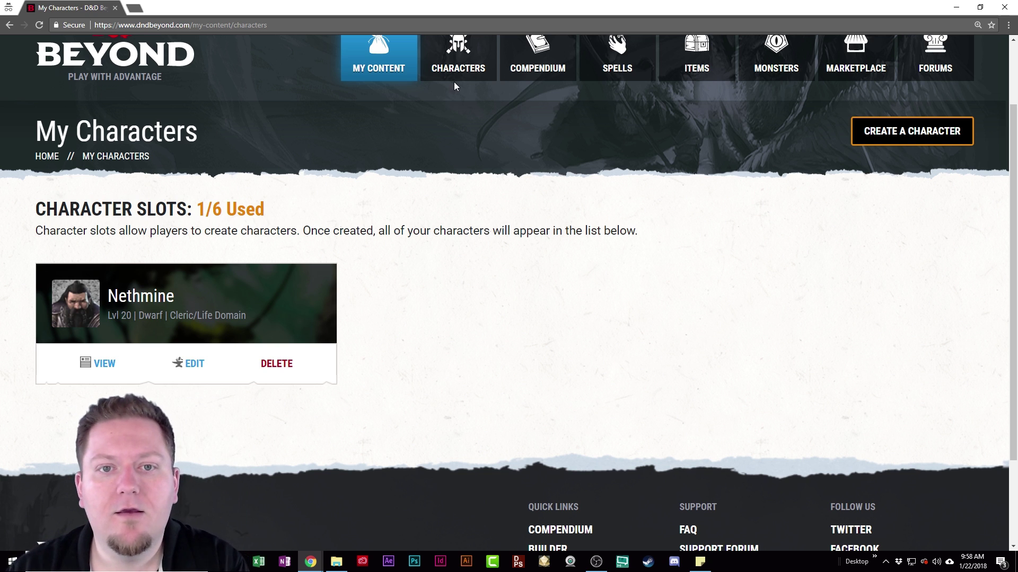
Start a new character in the character builder with the Standard method and randomize its name twice
{"action": "mouse_move", "coordinate": [456, 78]}
{"action": "left_click", "coordinate": [465, 139]}
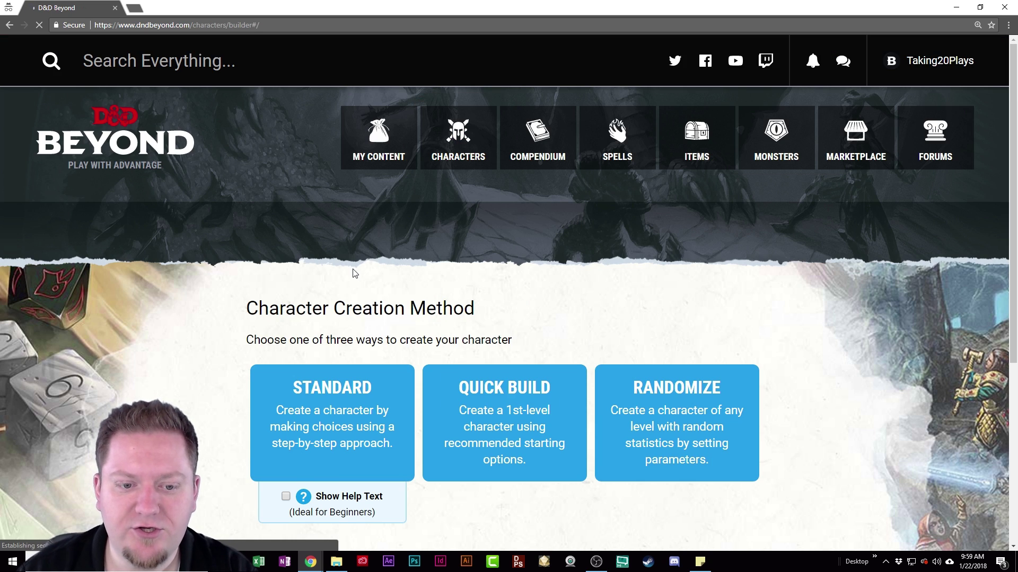
{"action": "scroll", "coordinate": [318, 286], "scroll_direction": "down", "scroll_amount": 3}
{"action": "left_click", "coordinate": [309, 240]}
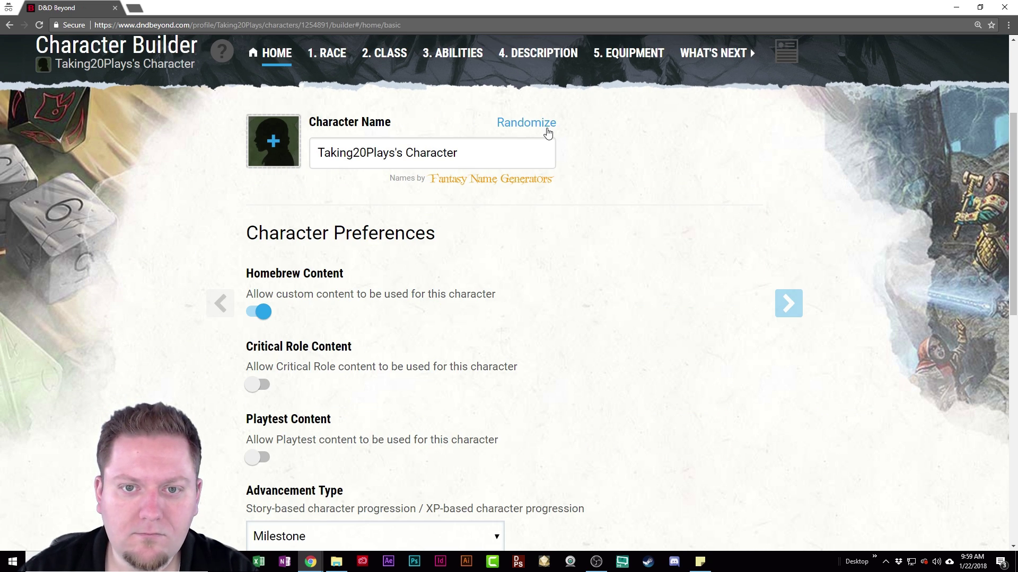
{"action": "left_click", "coordinate": [548, 133]}
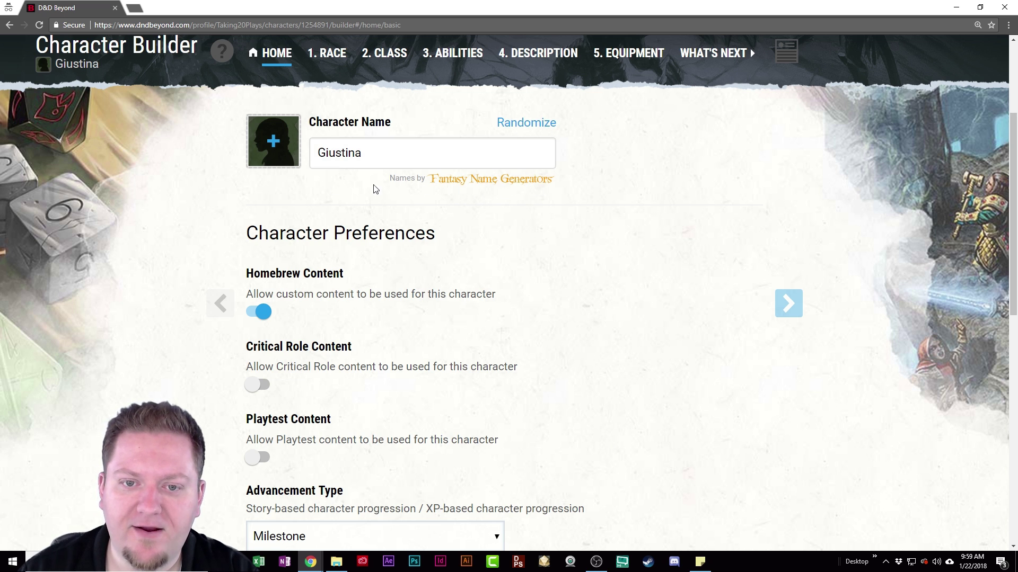
{"action": "left_click", "coordinate": [514, 128]}
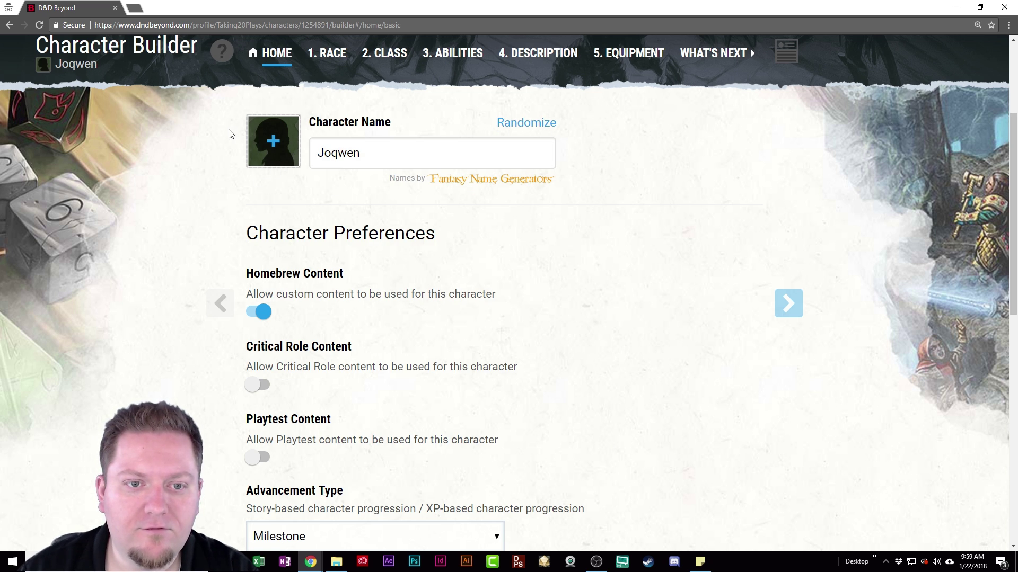
Browse the portrait gallery and apply the blonde woman's portrait to the new character
{"action": "left_click", "coordinate": [273, 141]}
{"action": "scroll", "coordinate": [528, 304], "scroll_direction": "down", "scroll_amount": 10}
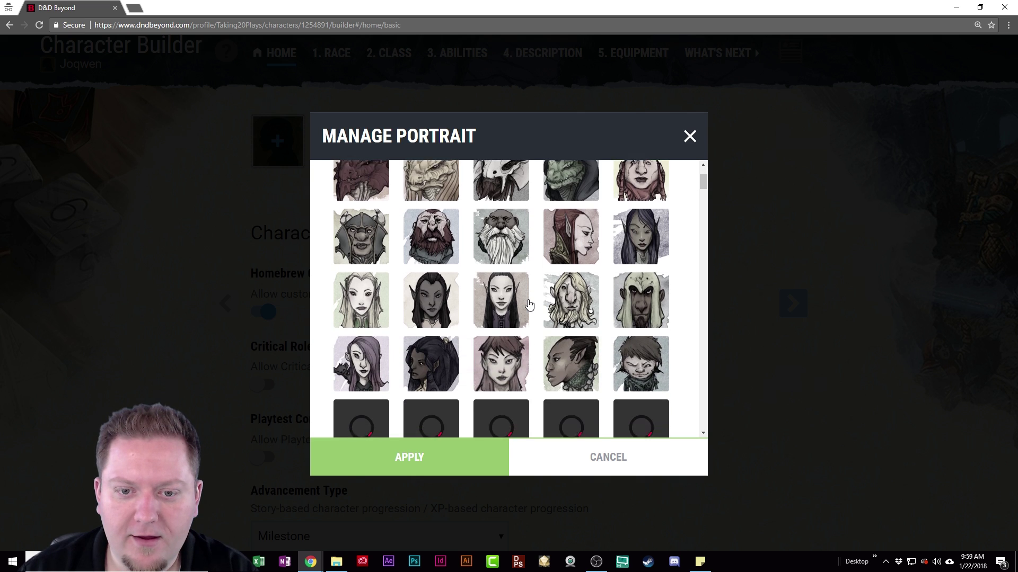
{"action": "scroll", "coordinate": [528, 304], "scroll_direction": "down", "scroll_amount": 15}
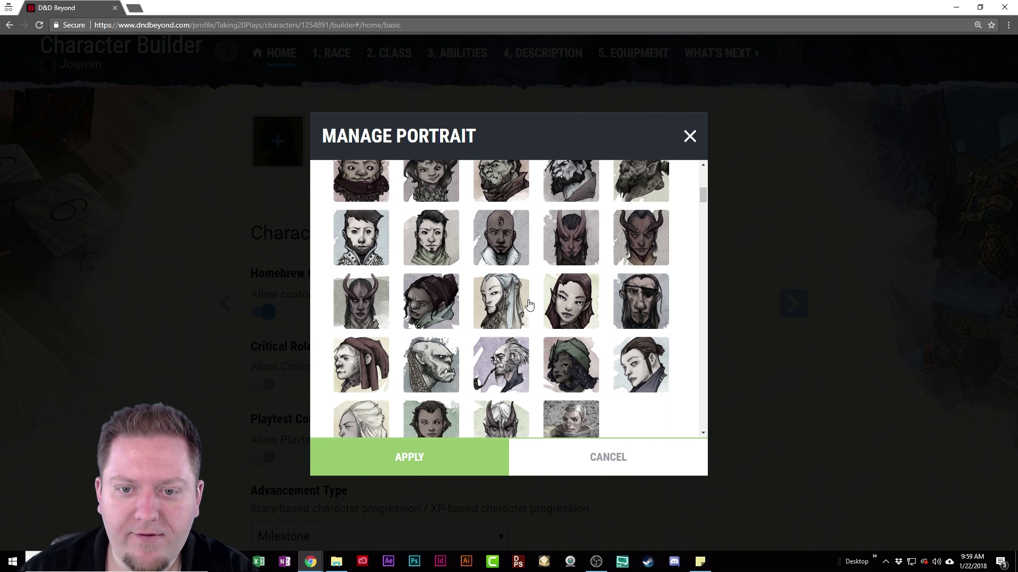
{"action": "scroll", "coordinate": [529, 303], "scroll_direction": "down", "scroll_amount": 5}
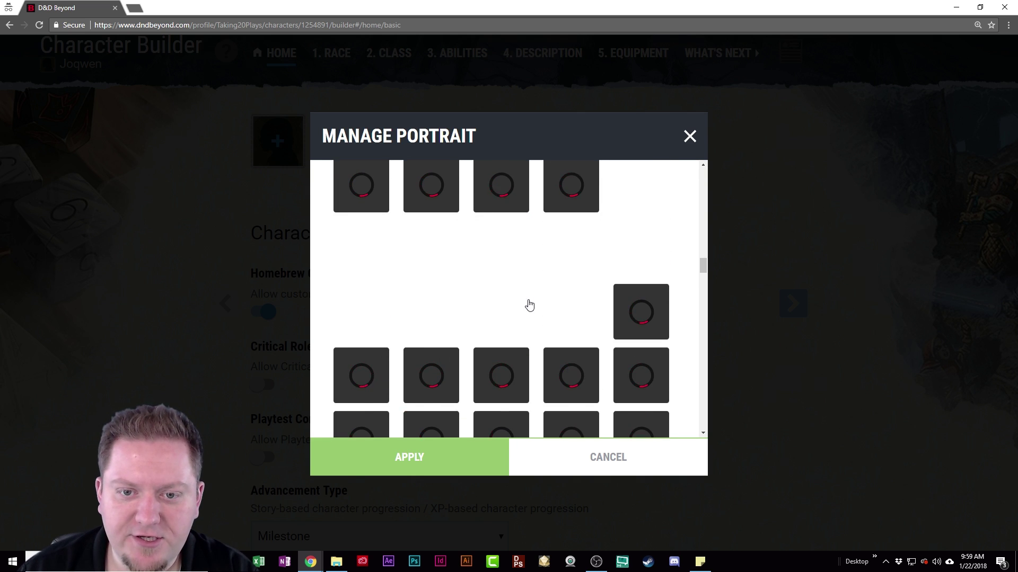
{"action": "scroll", "coordinate": [502, 340], "scroll_direction": "up", "scroll_amount": 2}
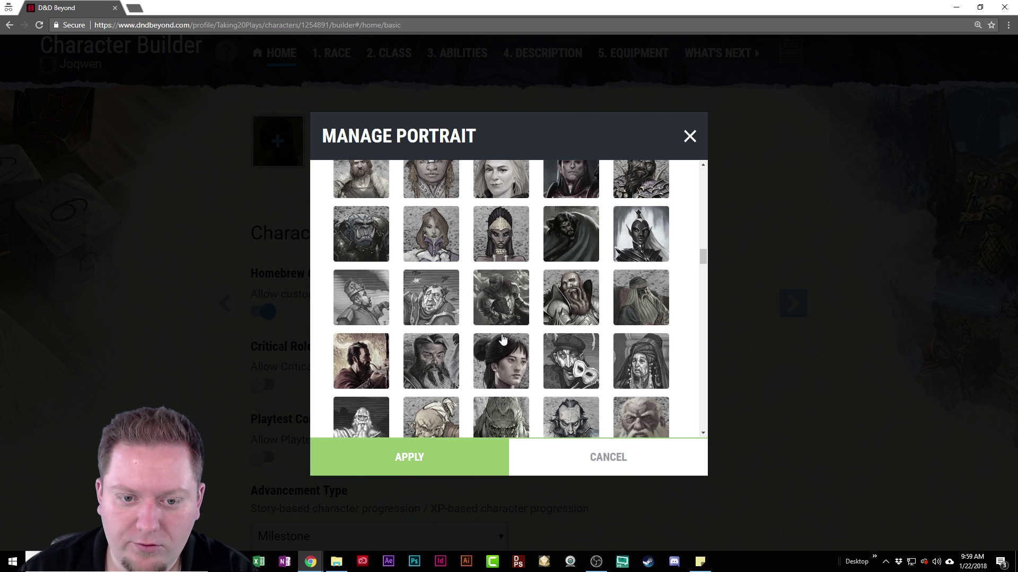
{"action": "scroll", "coordinate": [503, 339], "scroll_direction": "up", "scroll_amount": 3}
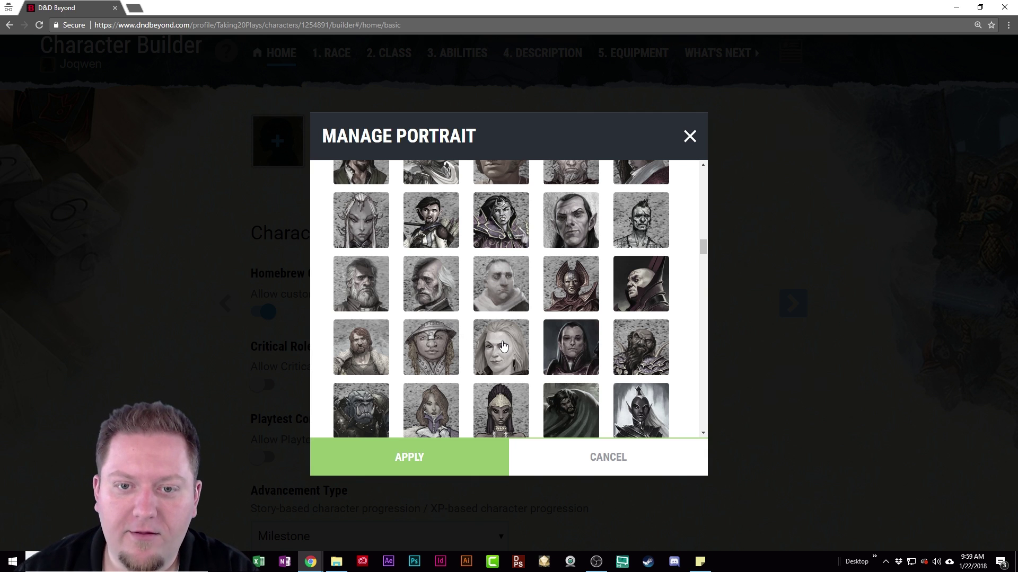
{"action": "scroll", "coordinate": [503, 346], "scroll_direction": "down", "scroll_amount": 2}
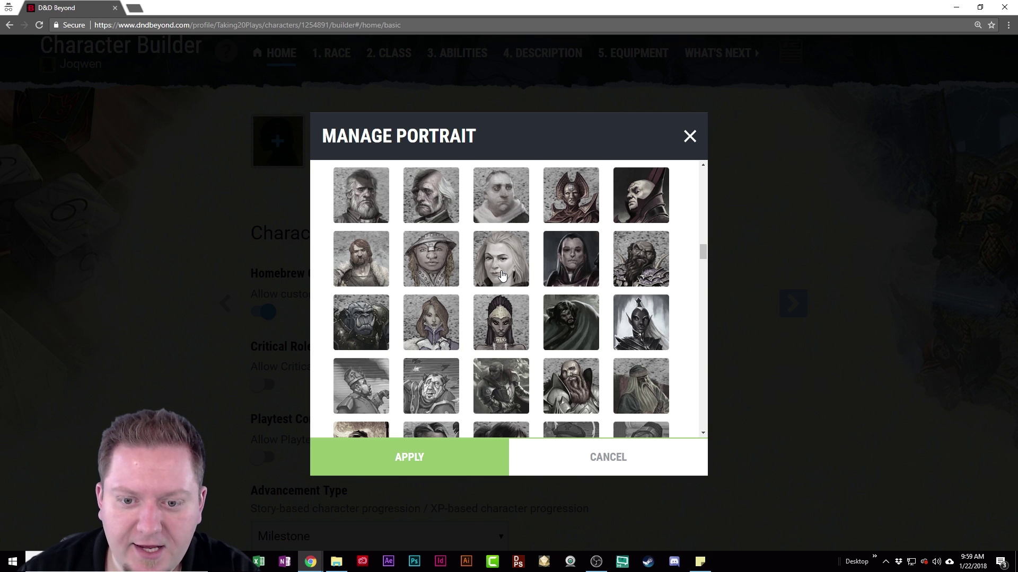
{"action": "left_click", "coordinate": [502, 275]}
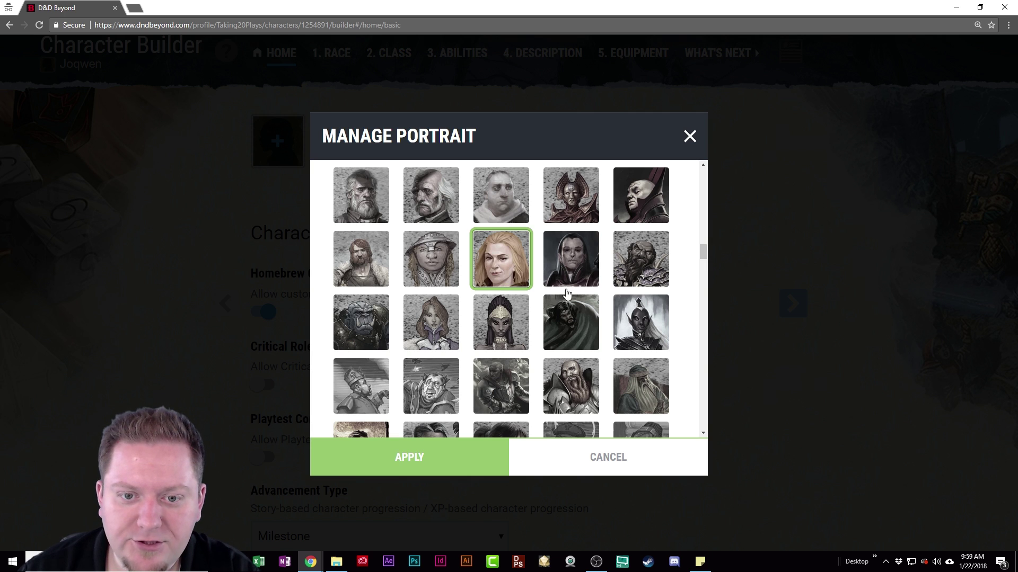
{"action": "left_click", "coordinate": [397, 466]}
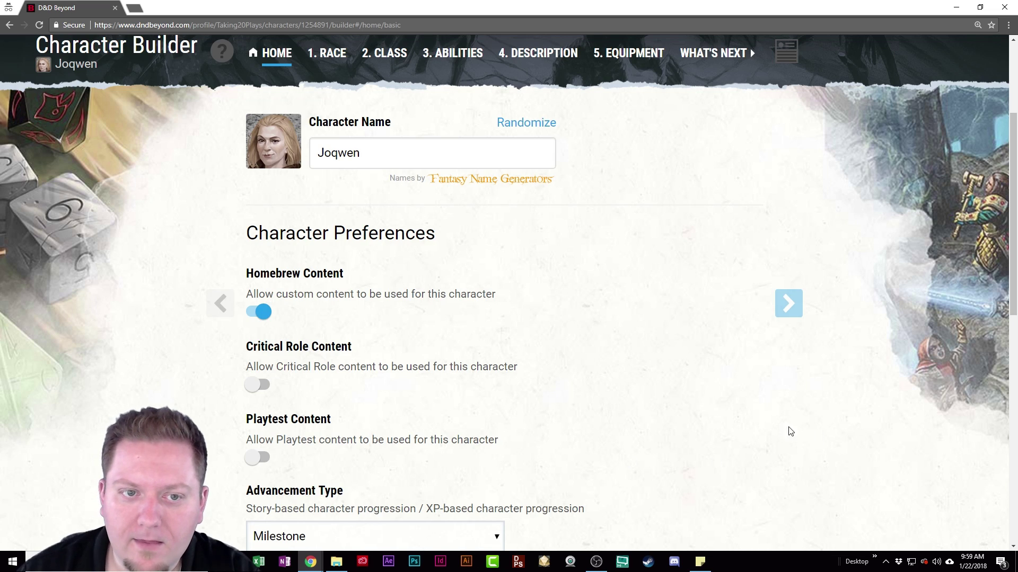
Replace the character's portrait with the red-bearded dwarf from the portrait gallery
{"action": "left_click", "coordinate": [265, 124]}
{"action": "scroll", "coordinate": [493, 318], "scroll_direction": "down", "scroll_amount": 4}
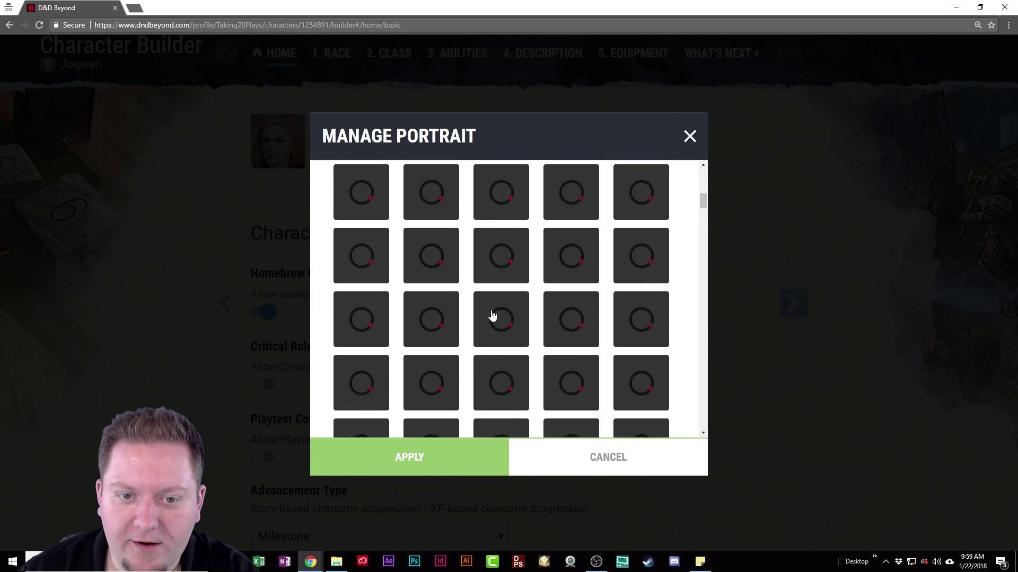
{"action": "scroll", "coordinate": [492, 315], "scroll_direction": "up", "scroll_amount": 3}
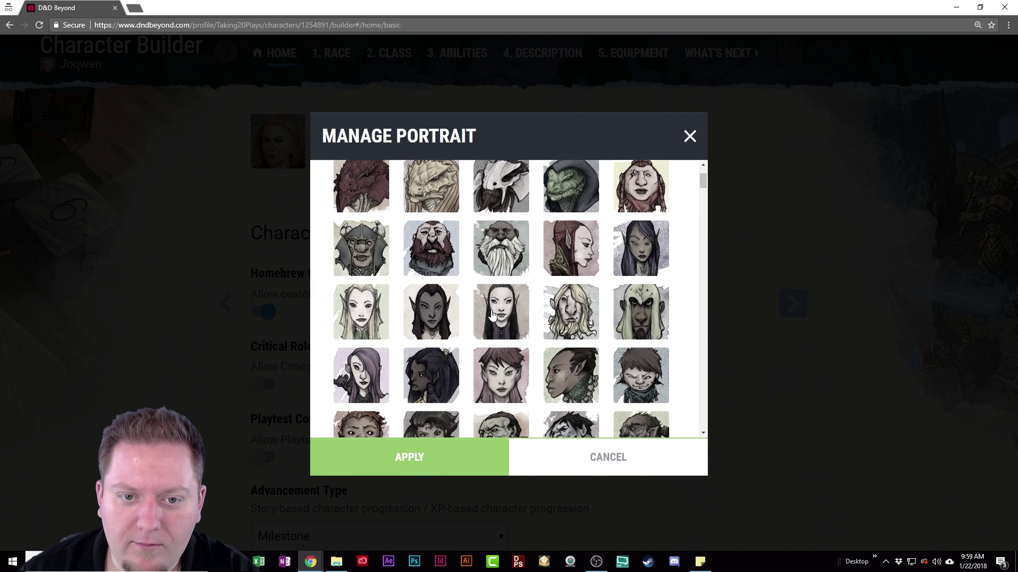
{"action": "left_click", "coordinate": [428, 262]}
{"action": "left_click", "coordinate": [446, 463]}
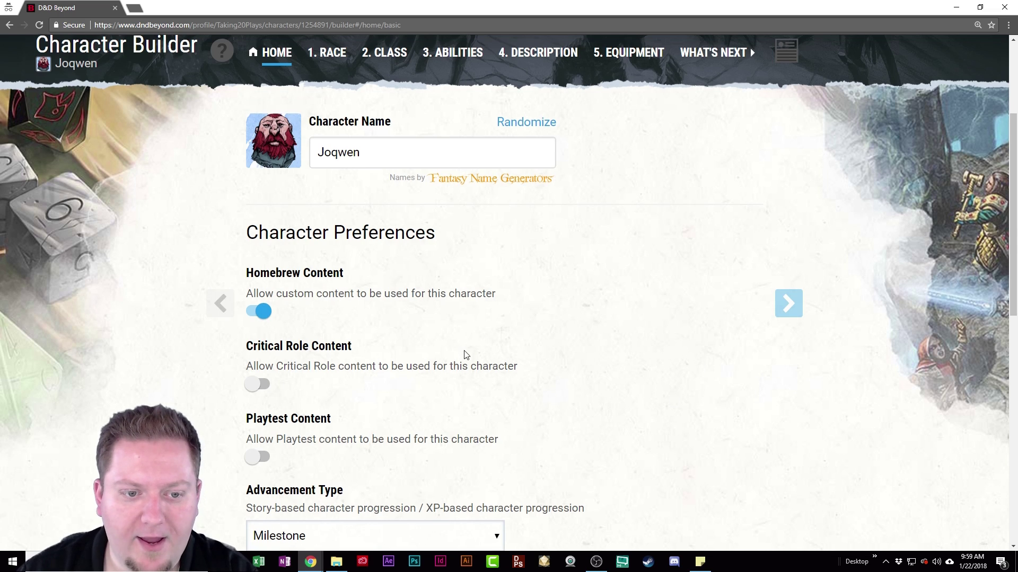
Set the character's Advancement Type to XP, confirming the change, and keep the Hit Point Type as Fixed
{"action": "scroll", "coordinate": [466, 355], "scroll_direction": "down", "scroll_amount": 3}
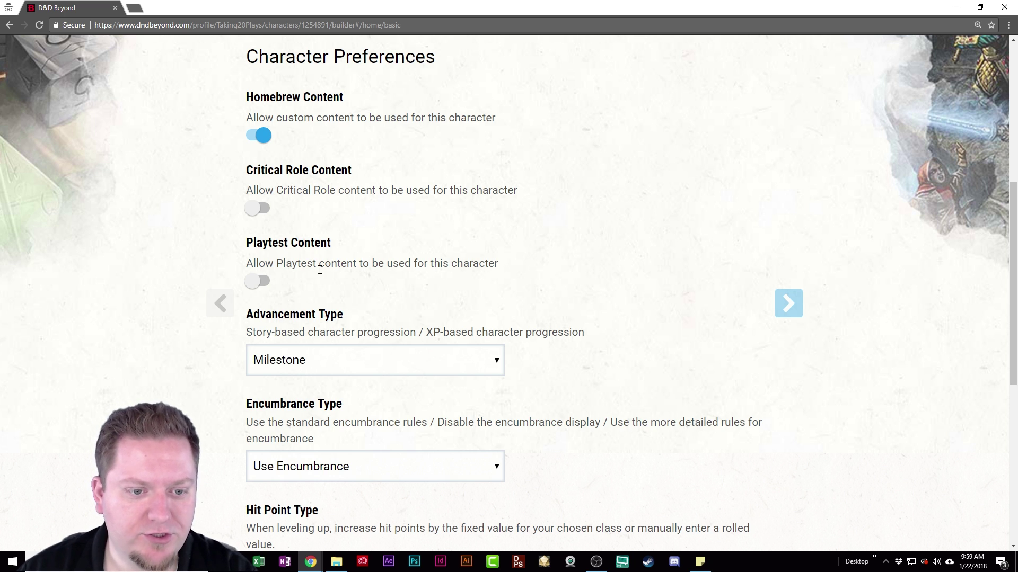
{"action": "scroll", "coordinate": [319, 270], "scroll_direction": "down", "scroll_amount": 2}
{"action": "left_click", "coordinate": [394, 280]}
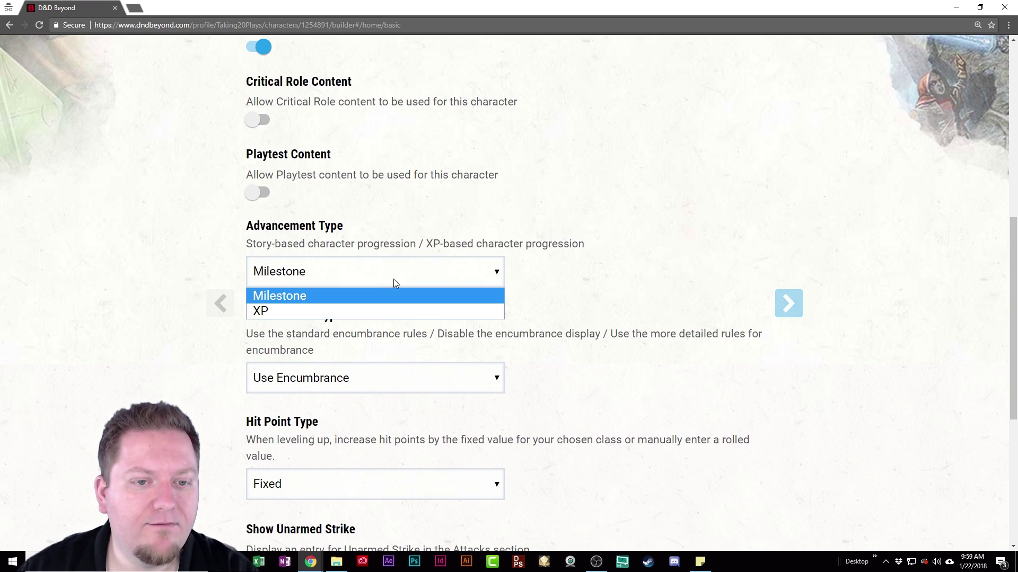
{"action": "left_click", "coordinate": [327, 313]}
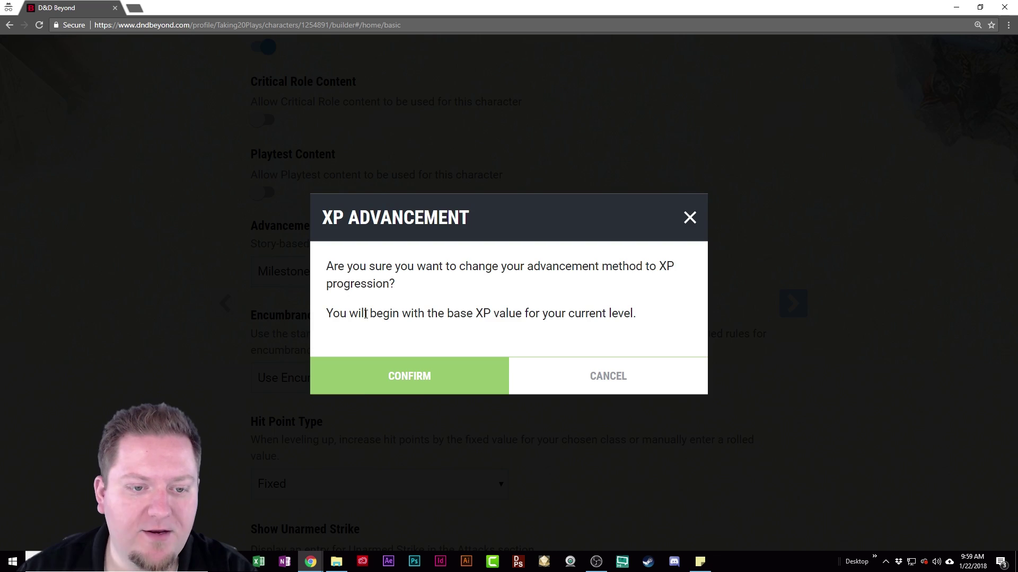
{"action": "left_click", "coordinate": [431, 391]}
{"action": "scroll", "coordinate": [429, 388], "scroll_direction": "down", "scroll_amount": 4}
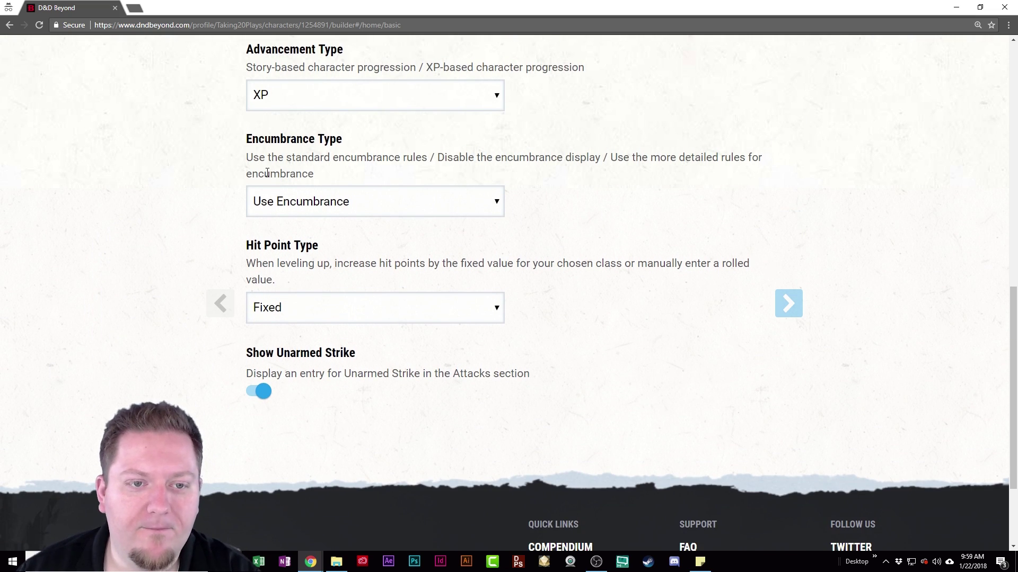
{"action": "left_click", "coordinate": [336, 321]}
{"action": "left_click", "coordinate": [291, 330]}
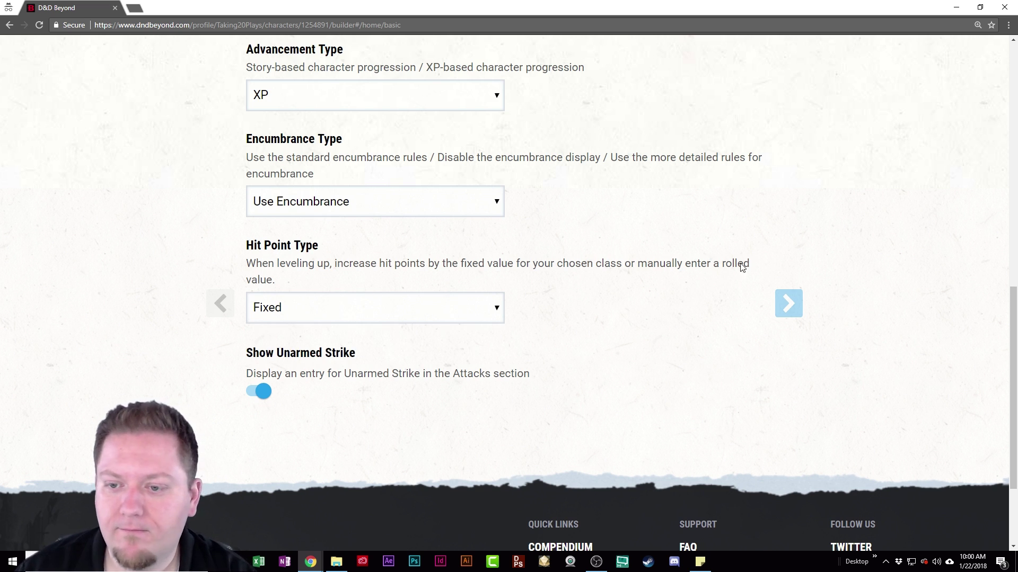
Open the race selection and look through the available races and the Compendium's rules sourcebooks
{"action": "left_click", "coordinate": [793, 313]}
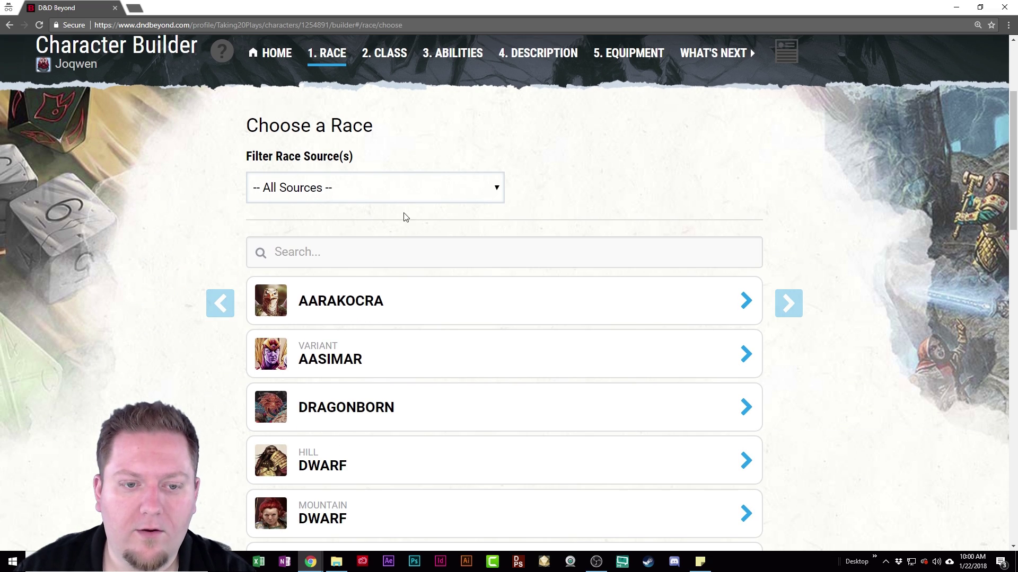
{"action": "scroll", "coordinate": [615, 200], "scroll_direction": "down", "scroll_amount": 18}
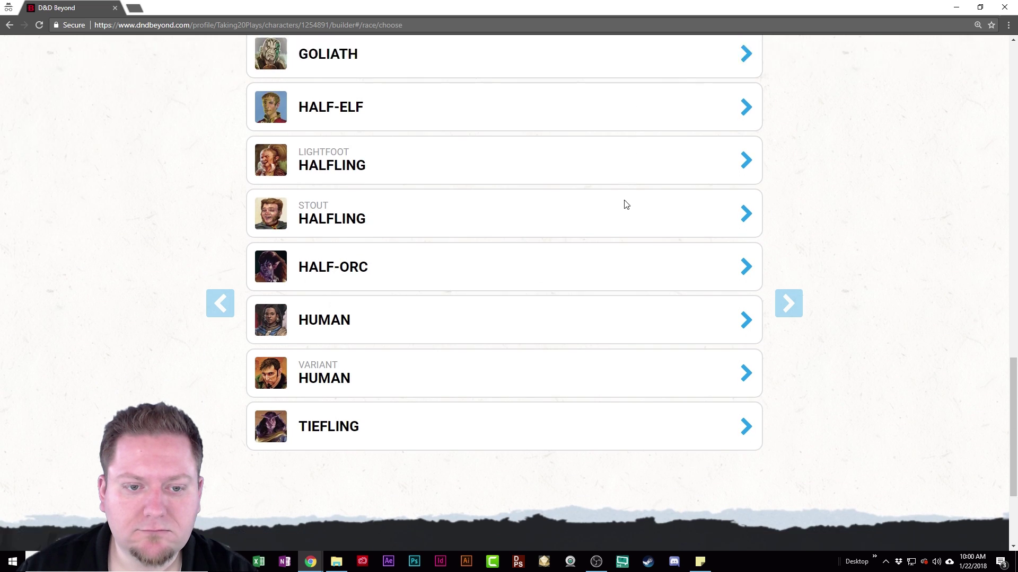
{"action": "scroll", "coordinate": [511, 272], "scroll_direction": "up", "scroll_amount": 20}
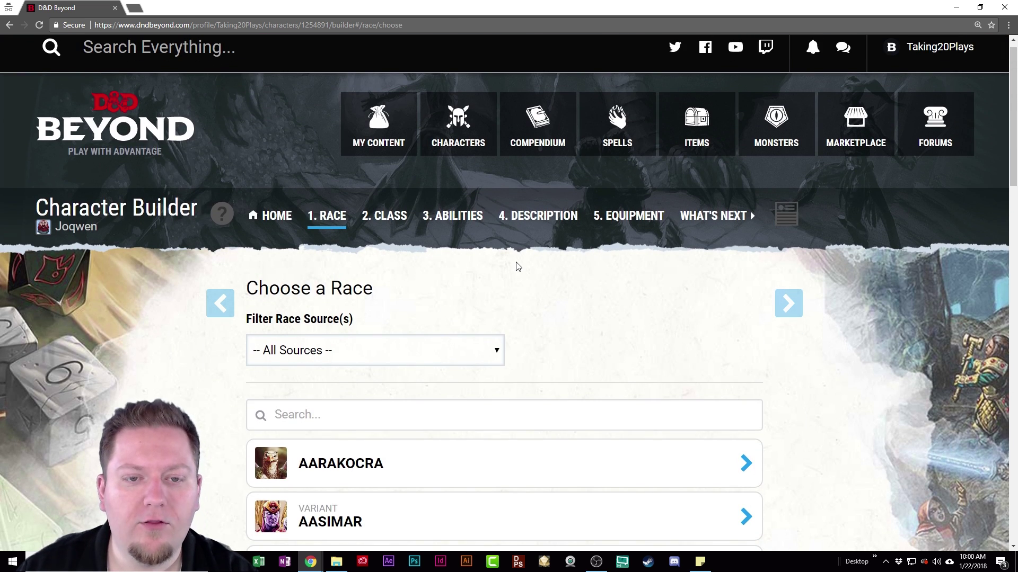
{"action": "mouse_move", "coordinate": [537, 127]}
{"action": "mouse_move", "coordinate": [545, 177]}
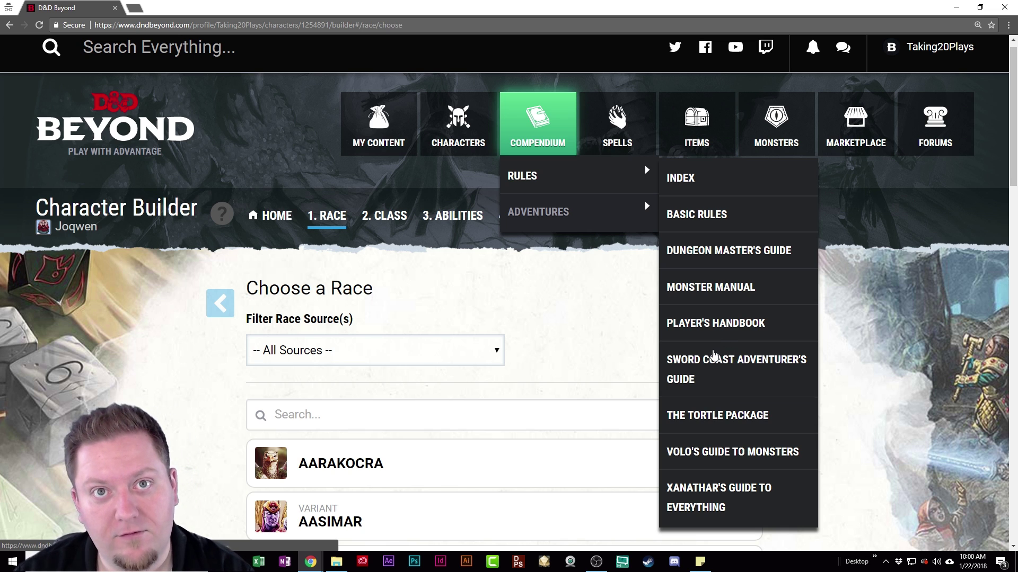
{"action": "scroll", "coordinate": [486, 344], "scroll_direction": "down", "scroll_amount": 6}
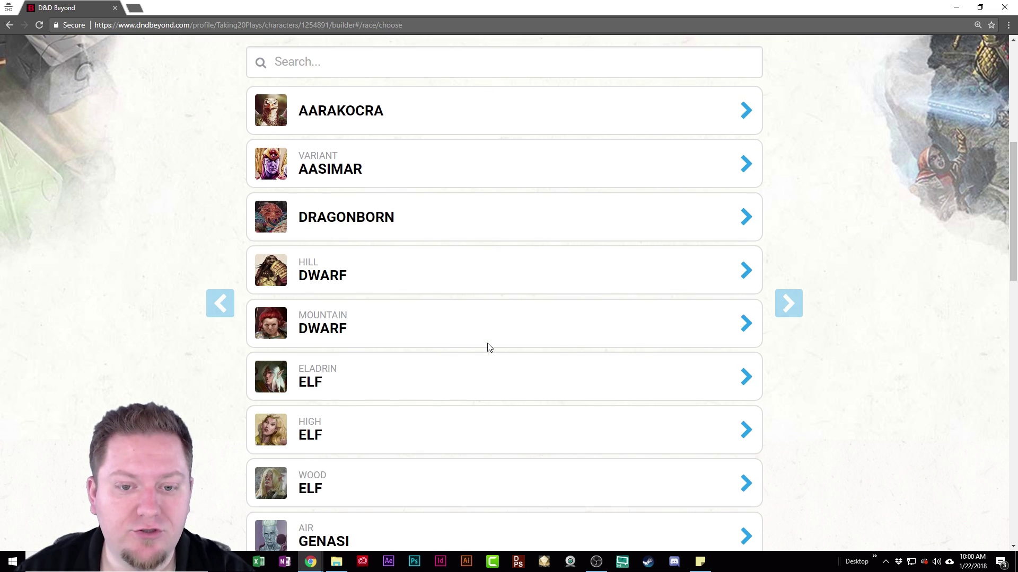
{"action": "scroll", "coordinate": [487, 346], "scroll_direction": "down", "scroll_amount": 4}
{"action": "scroll", "coordinate": [488, 348], "scroll_direction": "down", "scroll_amount": 15}
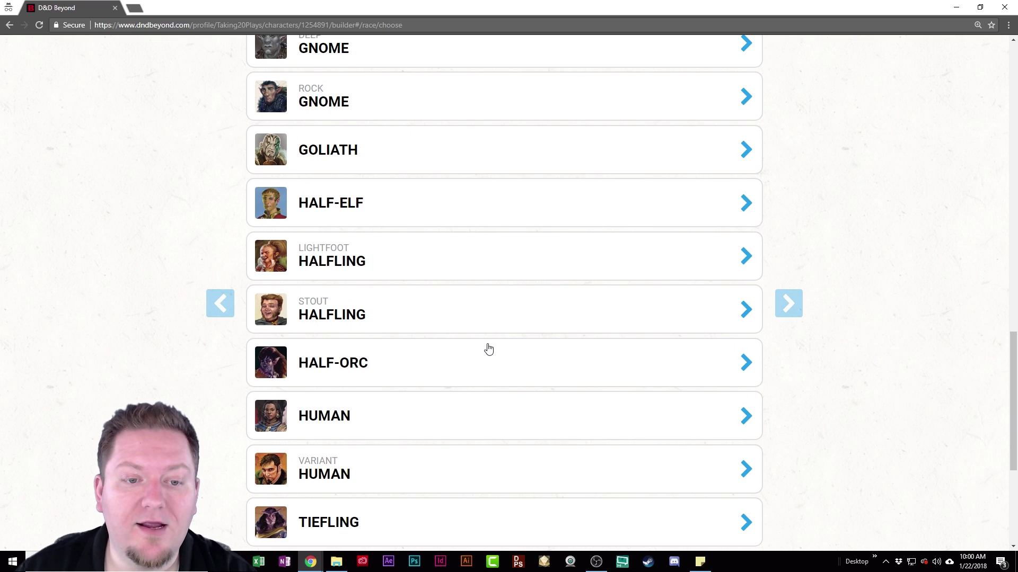
{"action": "scroll", "coordinate": [348, 319], "scroll_direction": "up", "scroll_amount": 5}
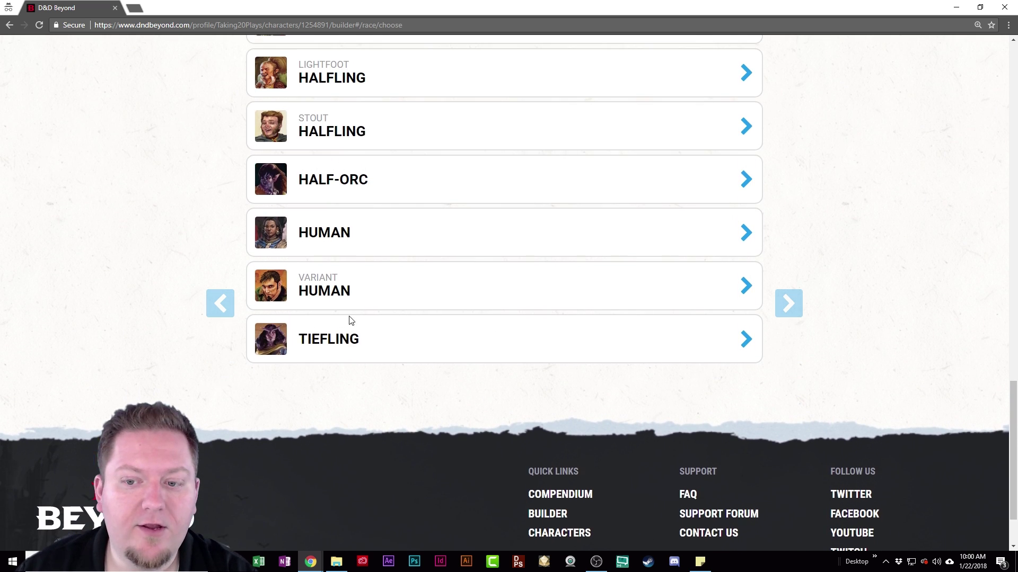
{"action": "scroll", "coordinate": [353, 362], "scroll_direction": "up", "scroll_amount": 12}
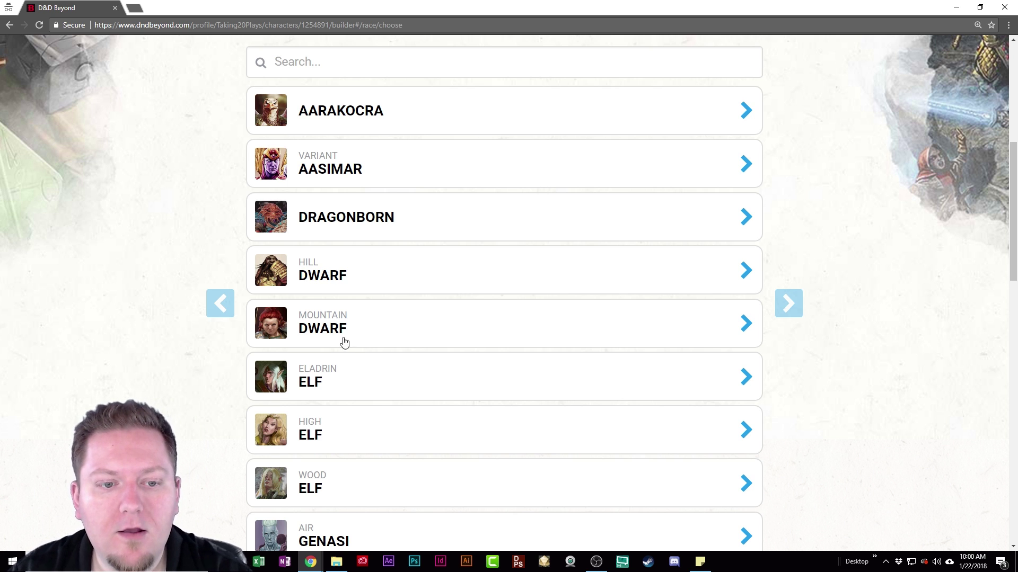
Review the Mountain Dwarf's racial traits and choose it as the character's race
{"action": "left_click", "coordinate": [341, 340]}
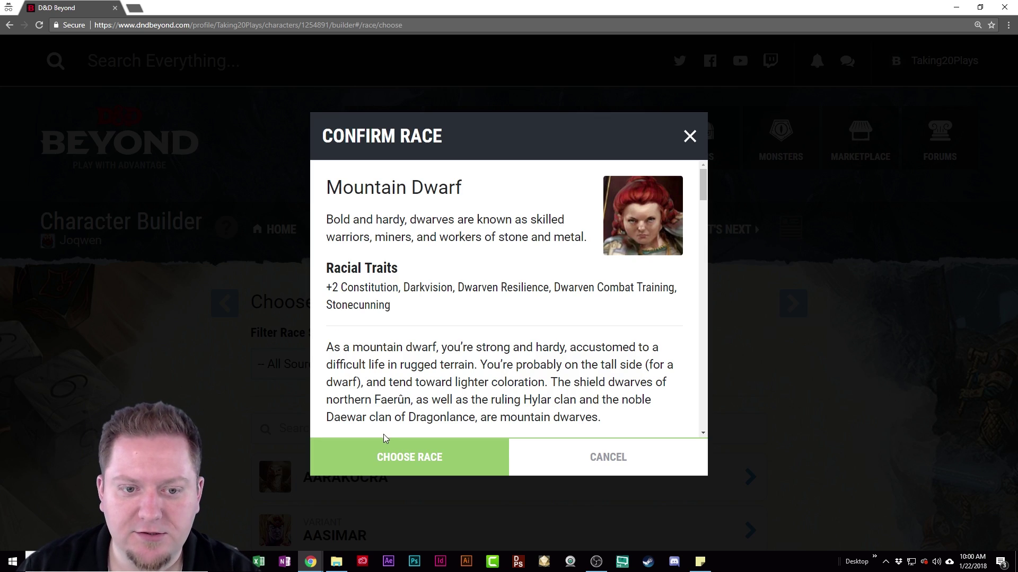
{"action": "scroll", "coordinate": [416, 419], "scroll_direction": "down", "scroll_amount": 5}
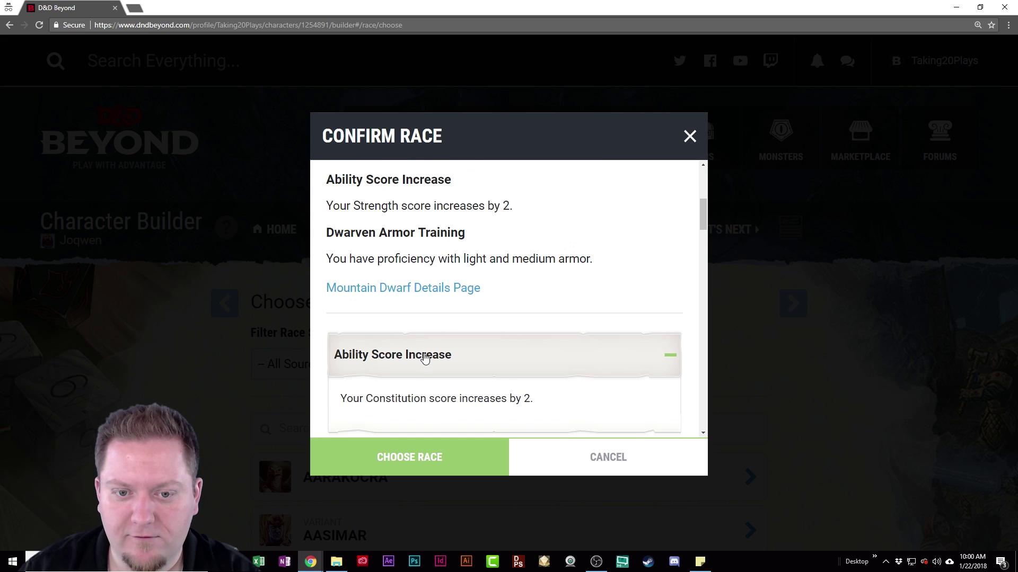
{"action": "left_click", "coordinate": [419, 457]}
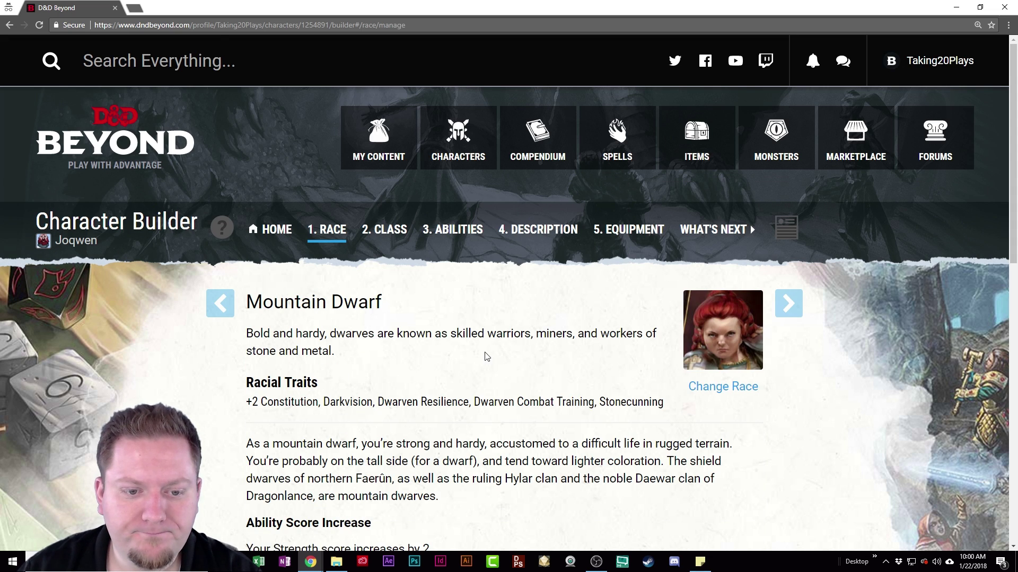
Read the Darkvision trait, set the dwarf's Tool Proficiency to Mason's Tools, and continue to the class selection
{"action": "scroll", "coordinate": [485, 356], "scroll_direction": "down", "scroll_amount": 6}
{"action": "scroll", "coordinate": [485, 356], "scroll_direction": "down", "scroll_amount": 3}
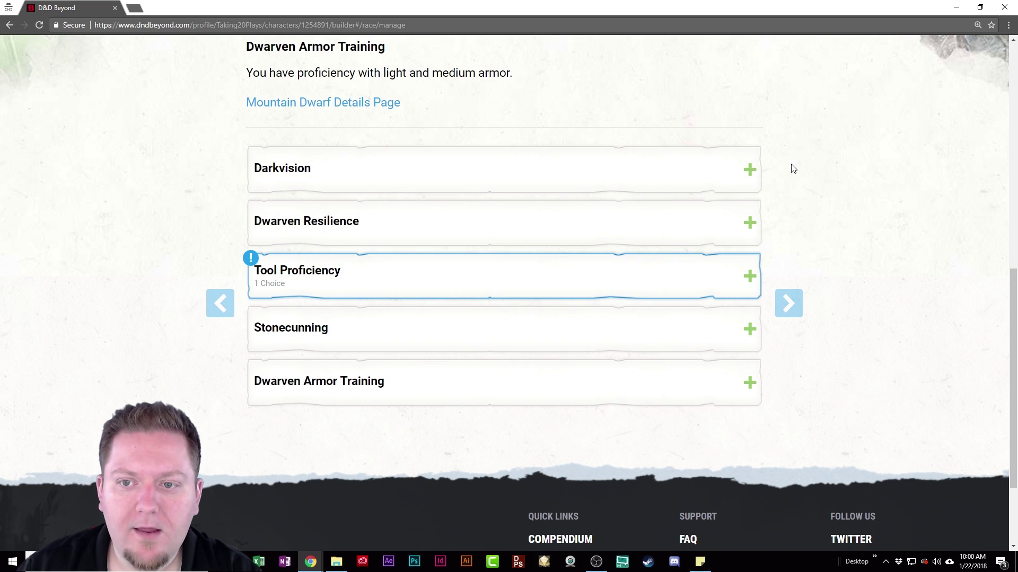
{"action": "left_click", "coordinate": [748, 172]}
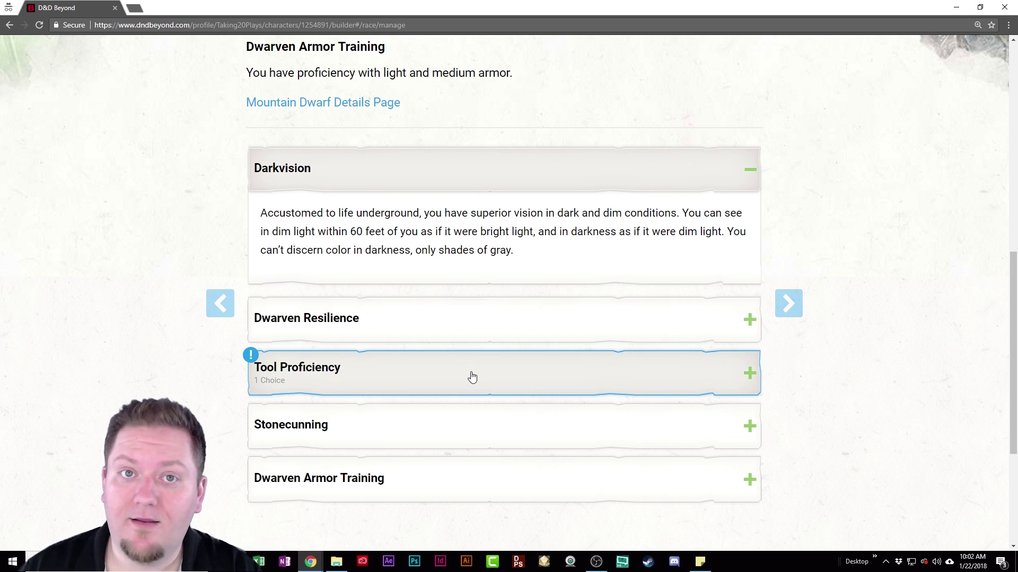
{"action": "left_click", "coordinate": [472, 377]}
{"action": "scroll", "coordinate": [552, 371], "scroll_direction": "down", "scroll_amount": 3}
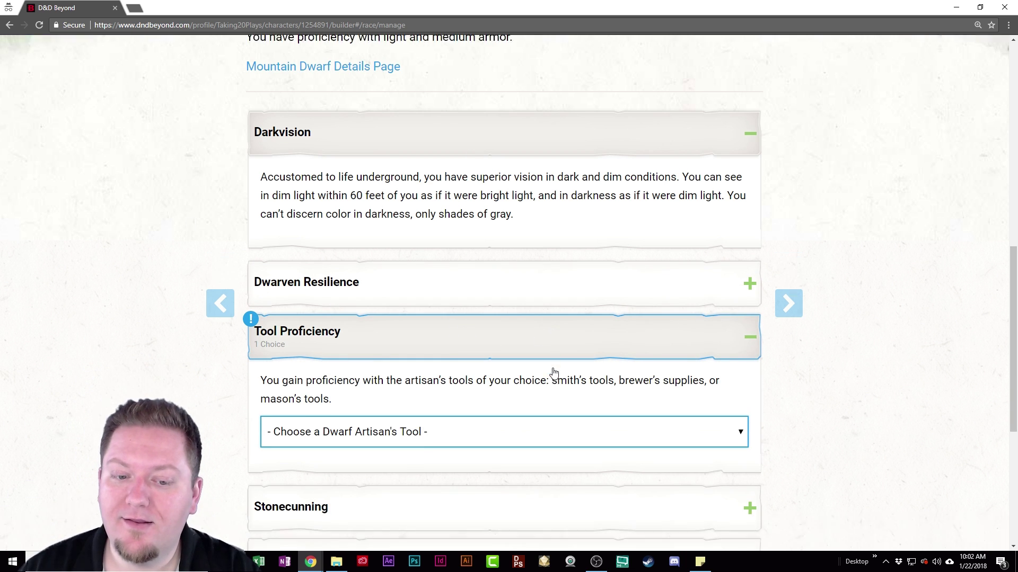
{"action": "left_click", "coordinate": [444, 299]}
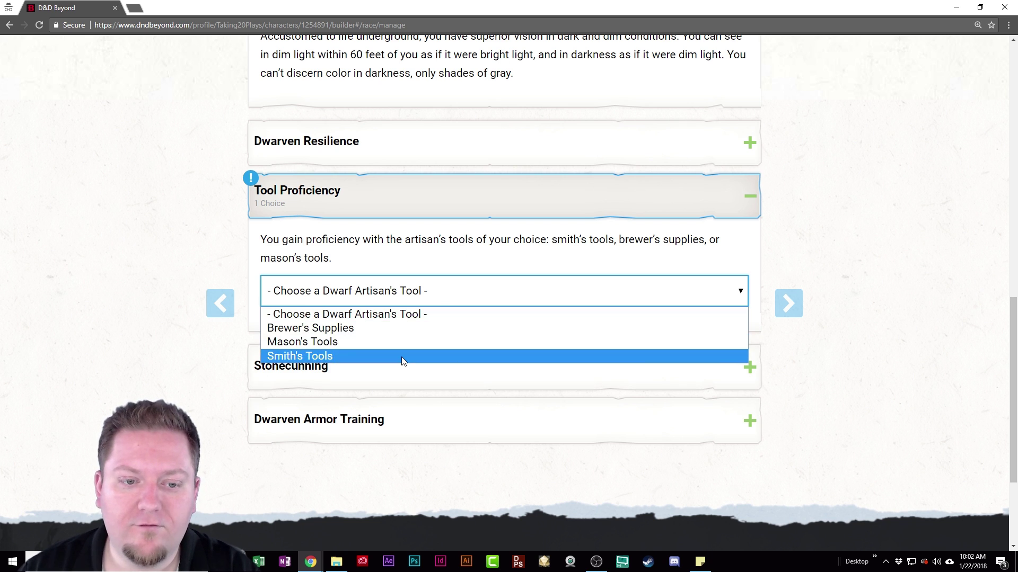
{"action": "left_click", "coordinate": [399, 342]}
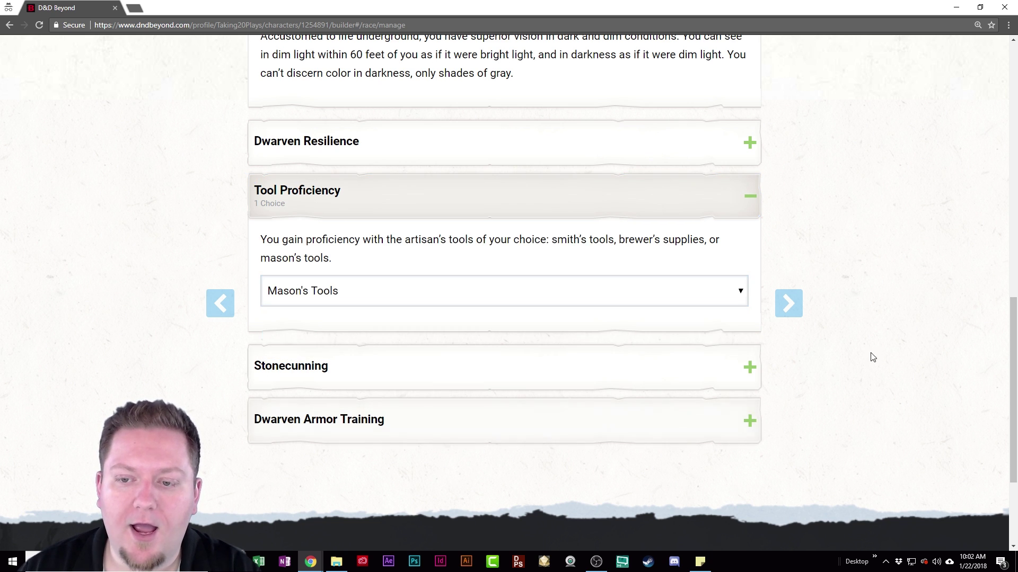
{"action": "left_click", "coordinate": [793, 300]}
Add the Fighter class after reviewing its features, and remove it from the character again
{"action": "scroll", "coordinate": [546, 302], "scroll_direction": "down", "scroll_amount": 5}
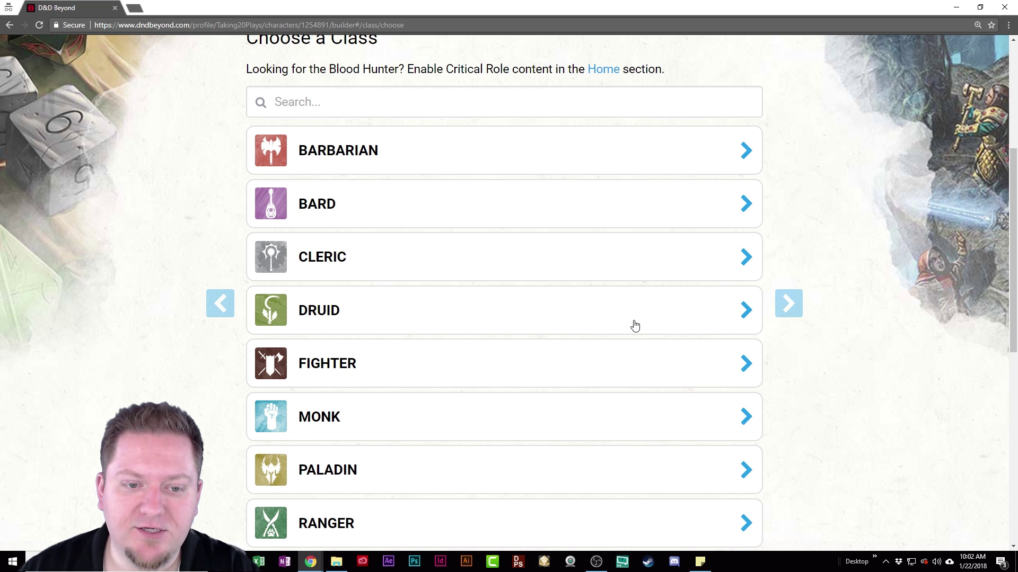
{"action": "left_click", "coordinate": [418, 377]}
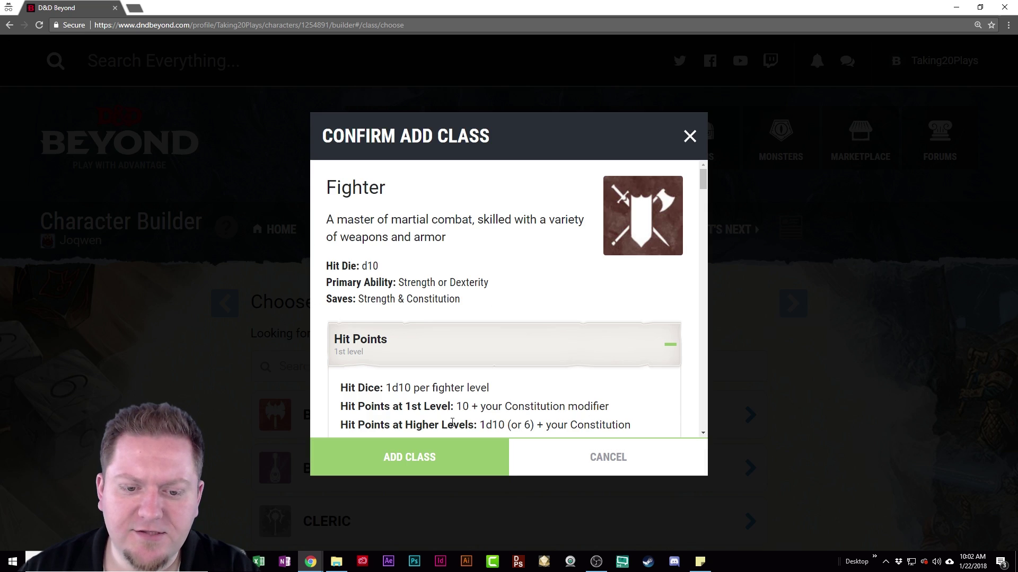
{"action": "scroll", "coordinate": [465, 331], "scroll_direction": "down", "scroll_amount": 10}
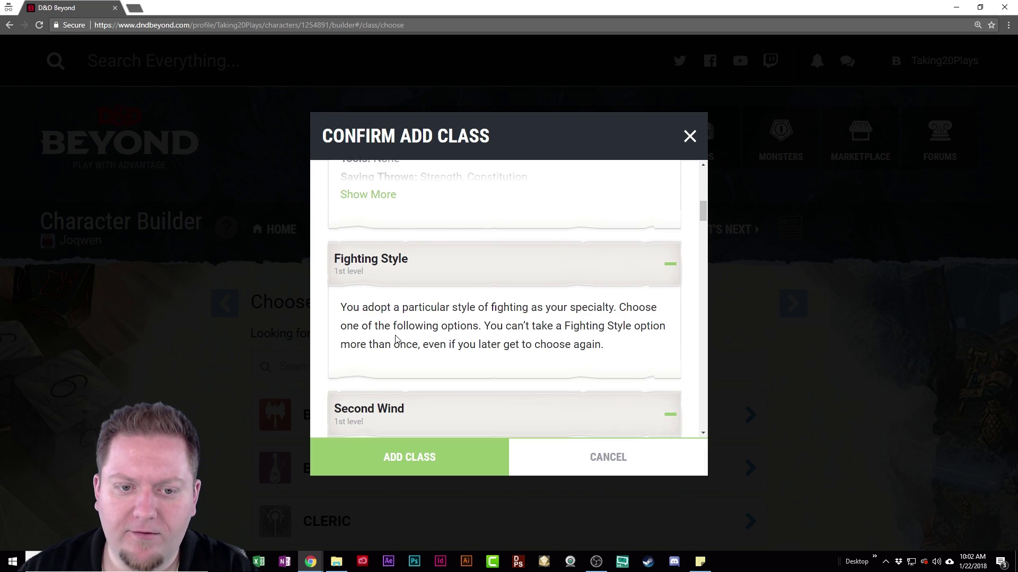
{"action": "scroll", "coordinate": [465, 331], "scroll_direction": "down", "scroll_amount": 15}
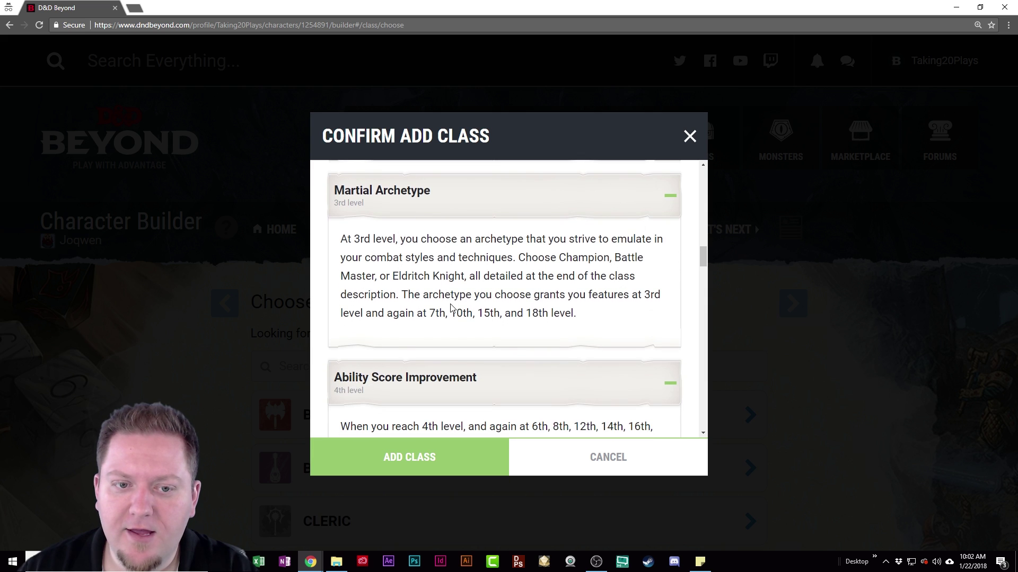
{"action": "scroll", "coordinate": [402, 257], "scroll_direction": "down", "scroll_amount": 10}
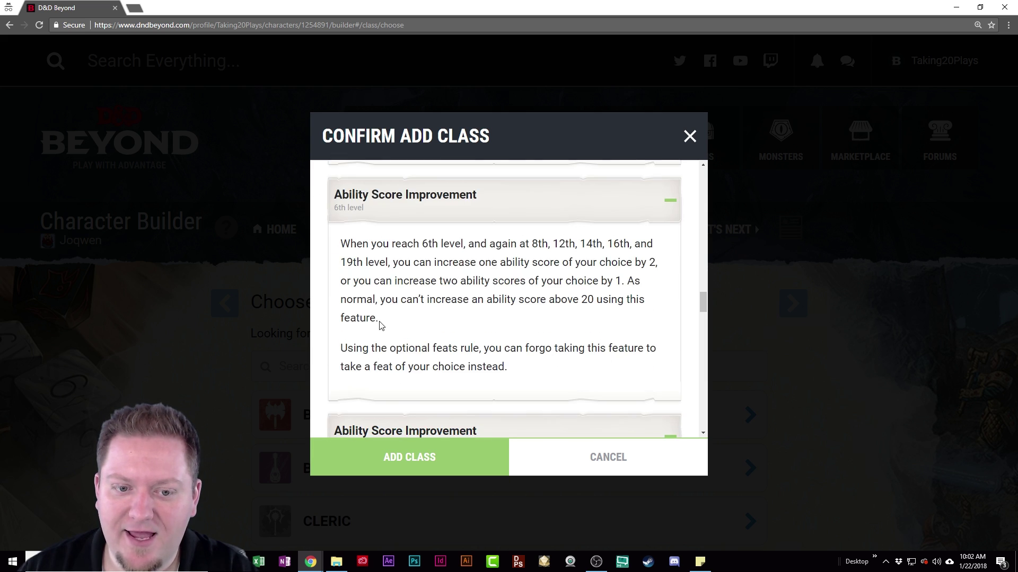
{"action": "left_click", "coordinate": [464, 453]}
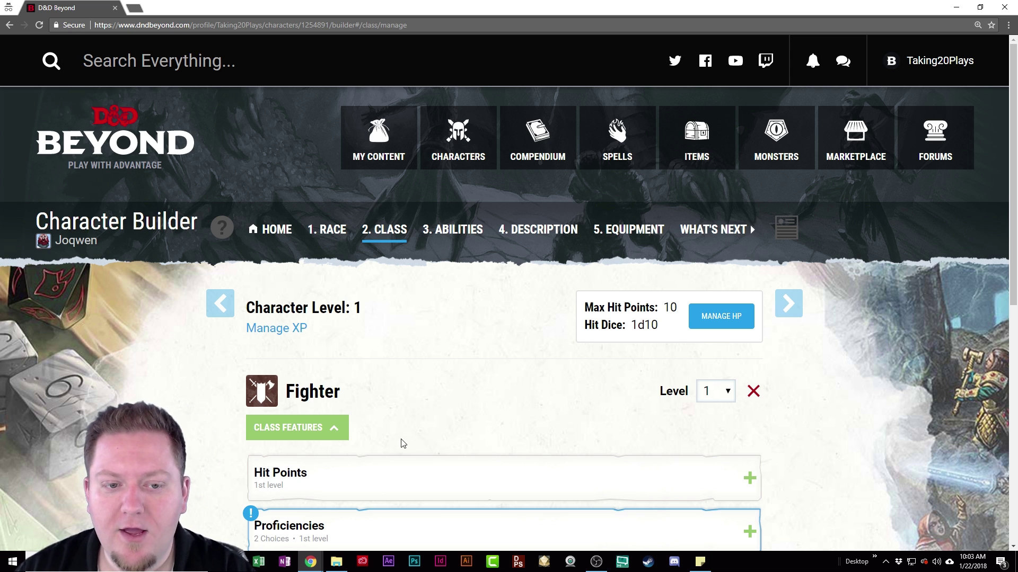
{"action": "left_click", "coordinate": [753, 391]}
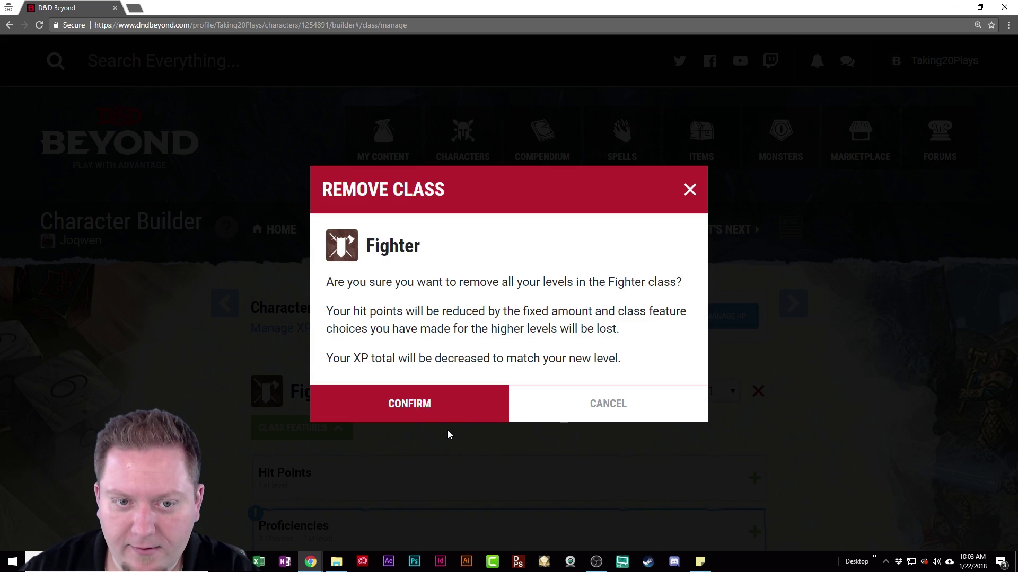
{"action": "left_click", "coordinate": [427, 404]}
Review the Cleric's hit points and primary ability and add Cleric as the character's class
{"action": "scroll", "coordinate": [424, 339], "scroll_direction": "down", "scroll_amount": 3}
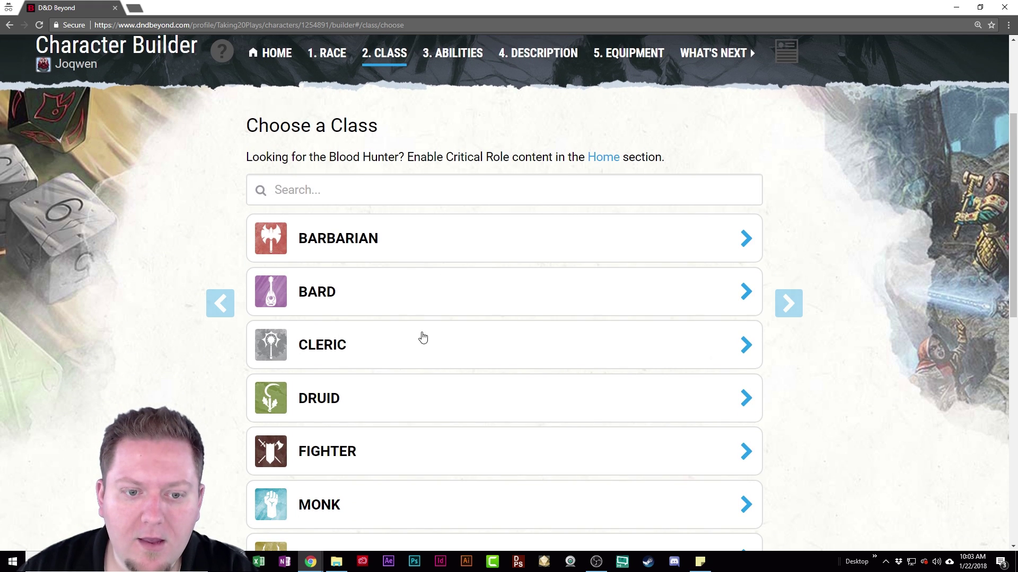
{"action": "left_click", "coordinate": [400, 358]}
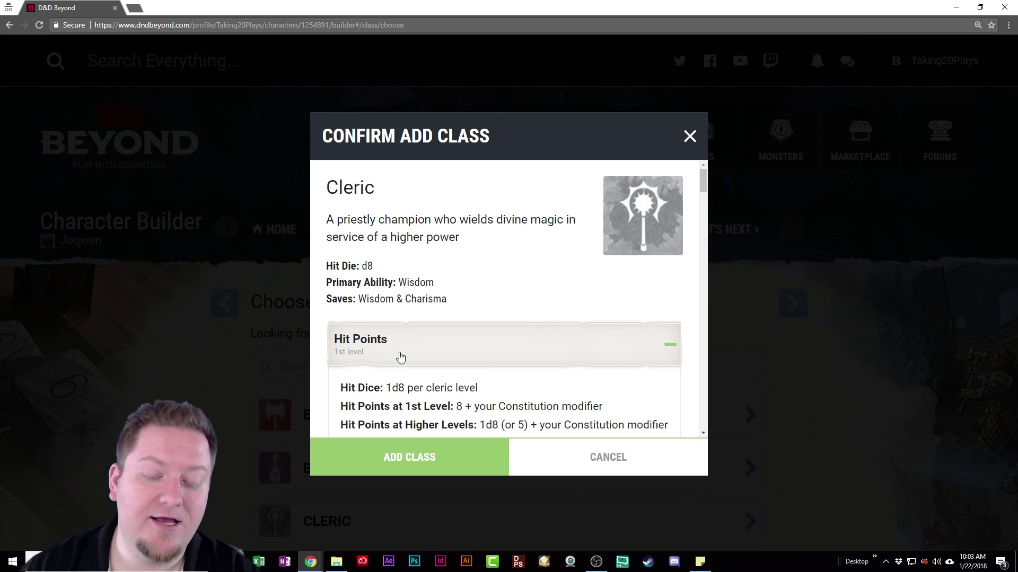
{"action": "scroll", "coordinate": [400, 358], "scroll_direction": "down", "scroll_amount": 2}
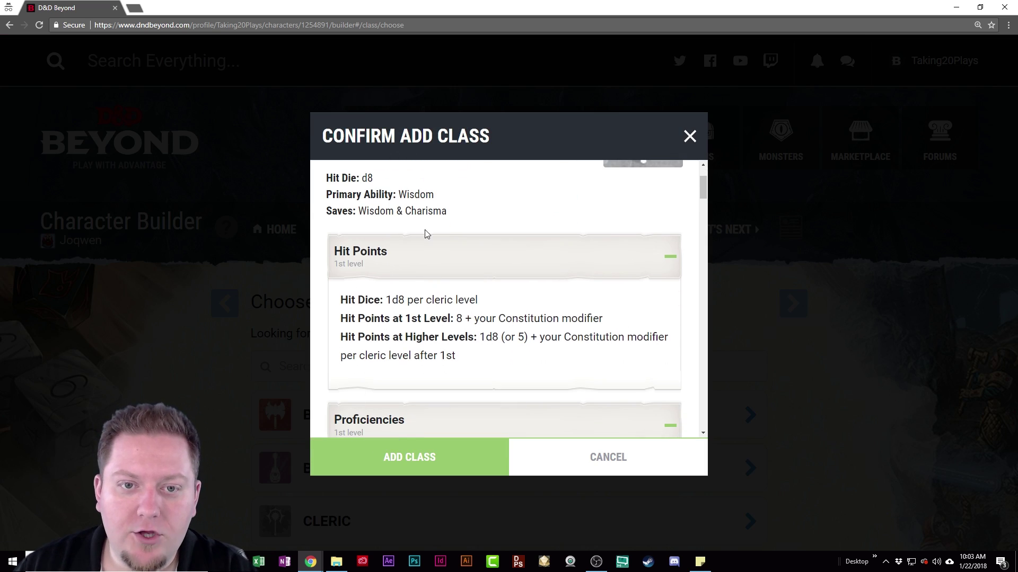
{"action": "left_click", "coordinate": [457, 457]}
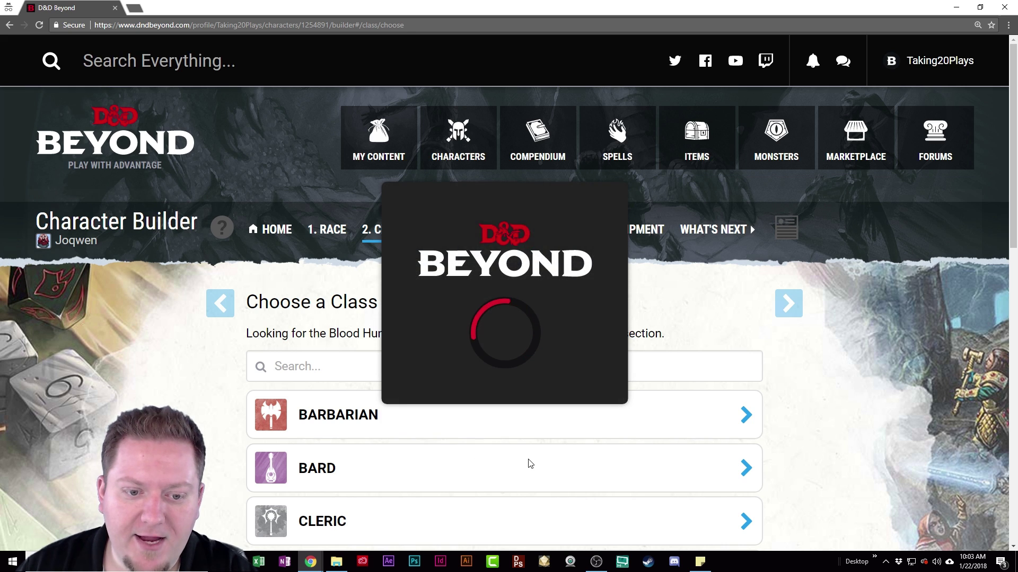
Set the Cleric's Divine Domain to Life Domain and check which other domains are offered
{"action": "scroll", "coordinate": [779, 402], "scroll_direction": "down", "scroll_amount": 6}
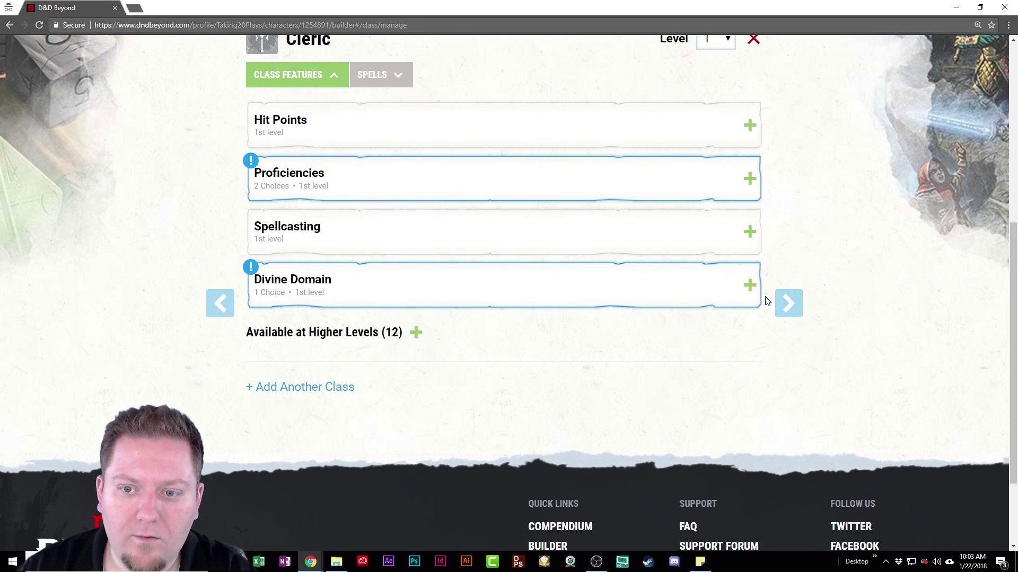
{"action": "left_click", "coordinate": [750, 286]}
{"action": "left_click", "coordinate": [446, 447]}
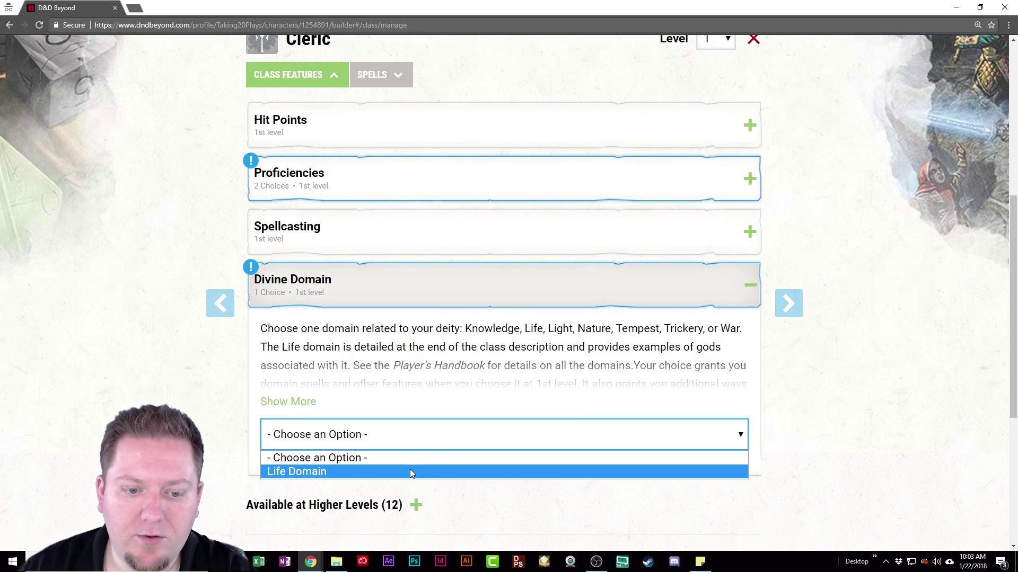
{"action": "left_click", "coordinate": [364, 472]}
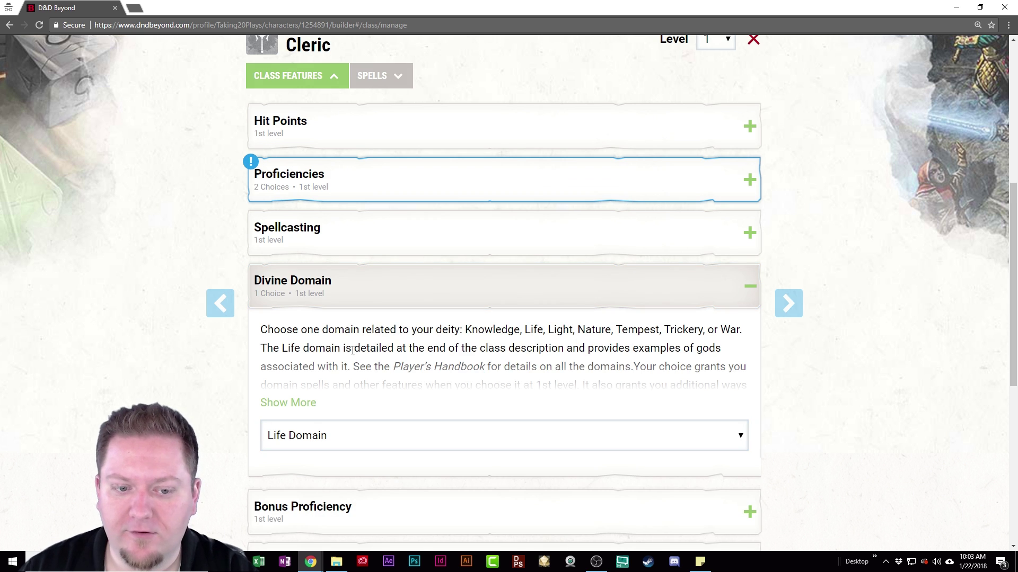
{"action": "left_click", "coordinate": [409, 443]}
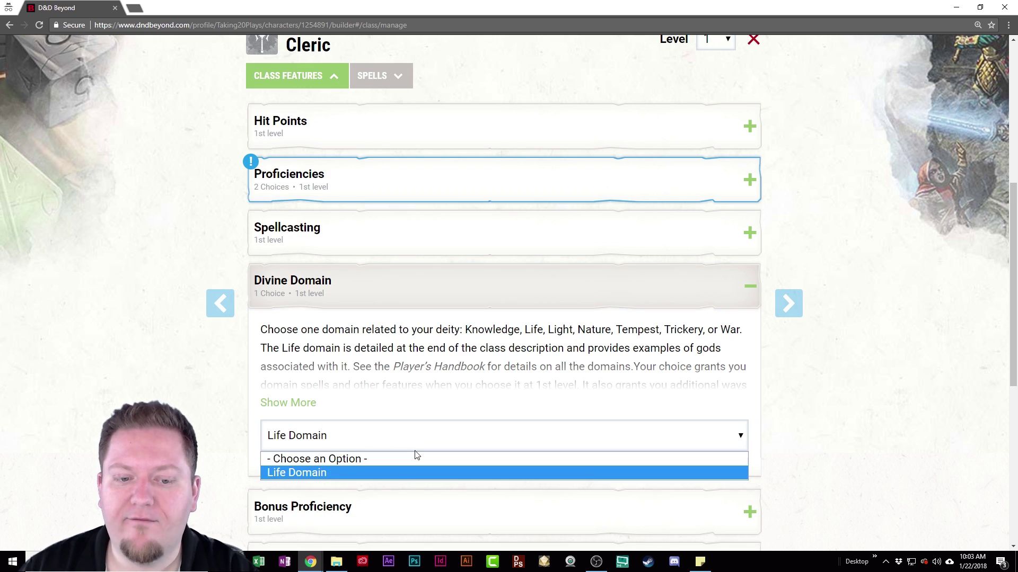
{"action": "scroll", "coordinate": [447, 450], "scroll_direction": "down", "scroll_amount": 7}
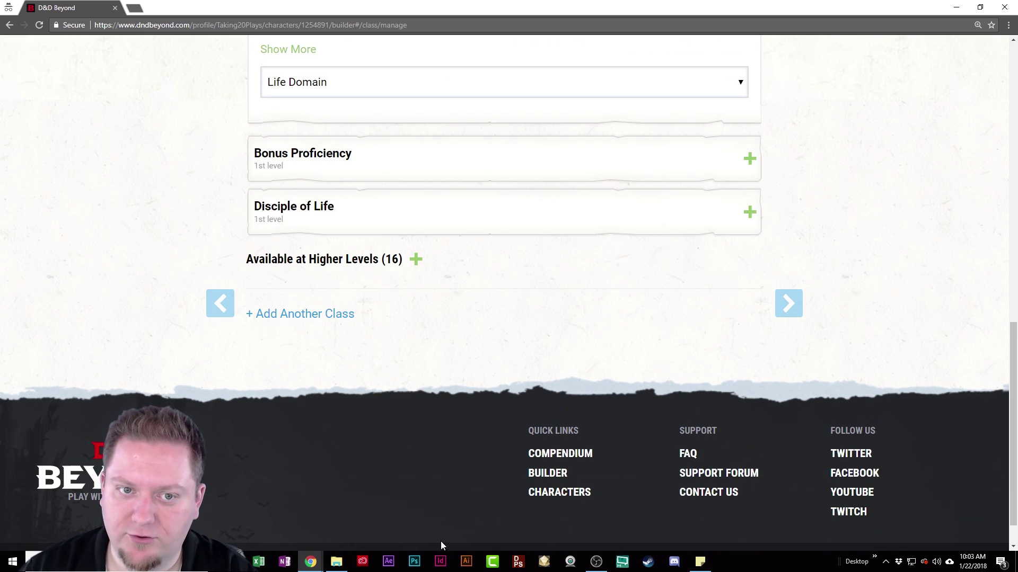
Choose History and Religion as the Cleric's skill proficiencies and continue to the ability scores
{"action": "scroll", "coordinate": [701, 419], "scroll_direction": "up", "scroll_amount": 4}
{"action": "scroll", "coordinate": [700, 419], "scroll_direction": "up", "scroll_amount": 1}
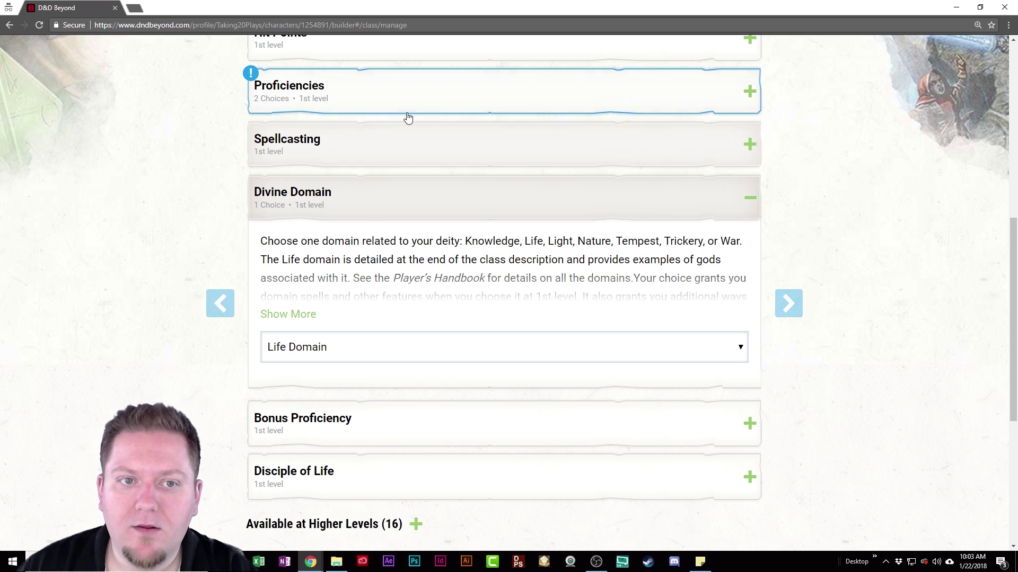
{"action": "left_click", "coordinate": [383, 109]}
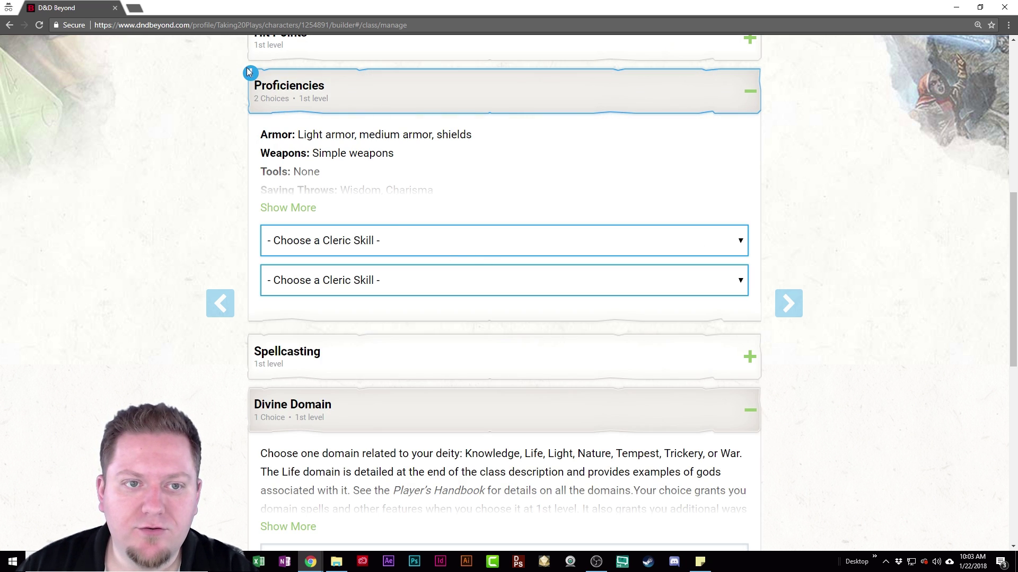
{"action": "left_click", "coordinate": [366, 235]}
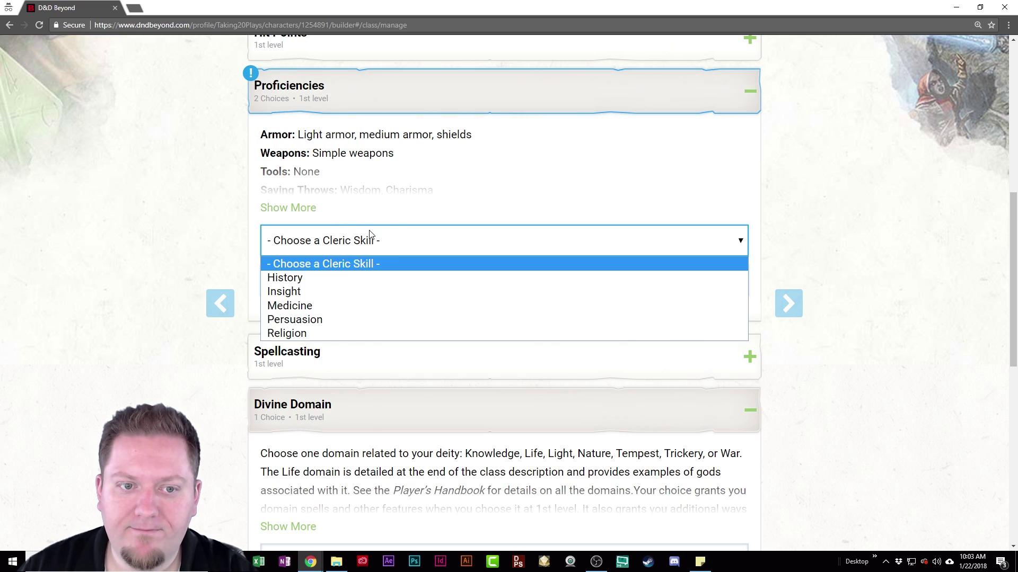
{"action": "left_click", "coordinate": [404, 274]}
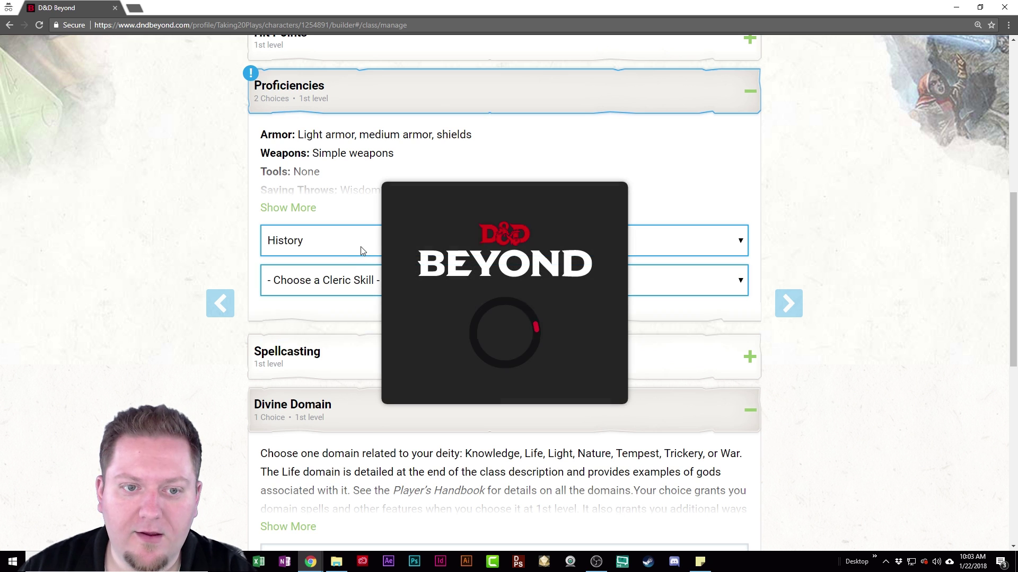
{"action": "left_click", "coordinate": [345, 280]}
{"action": "left_click", "coordinate": [359, 359]}
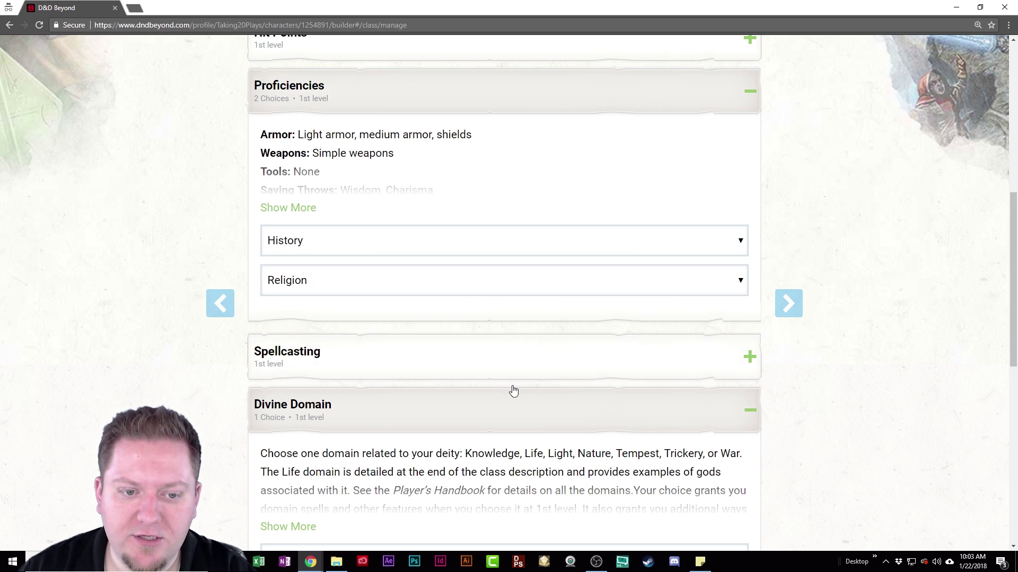
{"action": "scroll", "coordinate": [404, 365], "scroll_direction": "down", "scroll_amount": 8}
{"action": "left_click", "coordinate": [814, 302]}
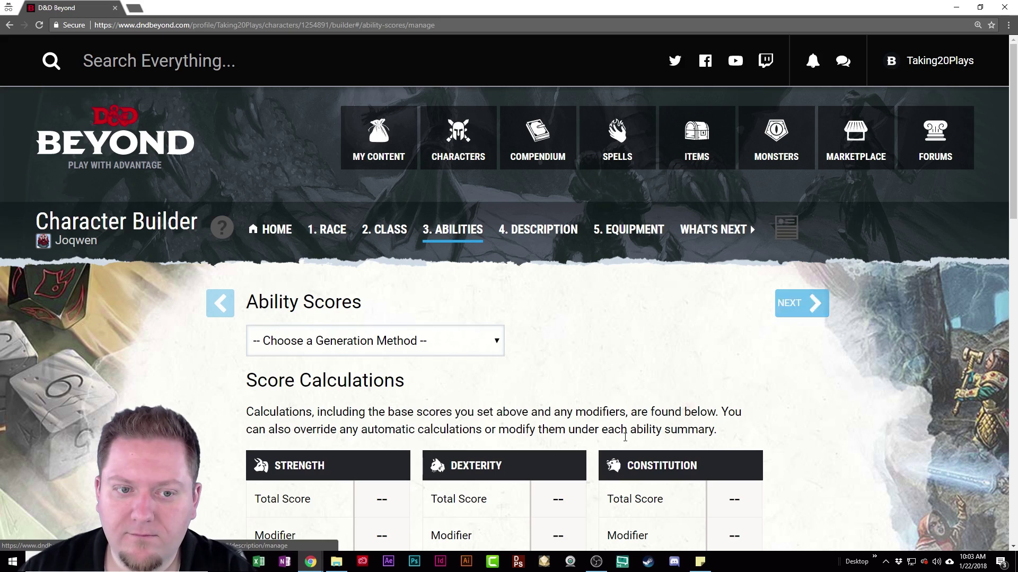
Choose Point Buy as the ability score generation method and set Strength and Constitution to 14 each
{"action": "left_click", "coordinate": [422, 350]}
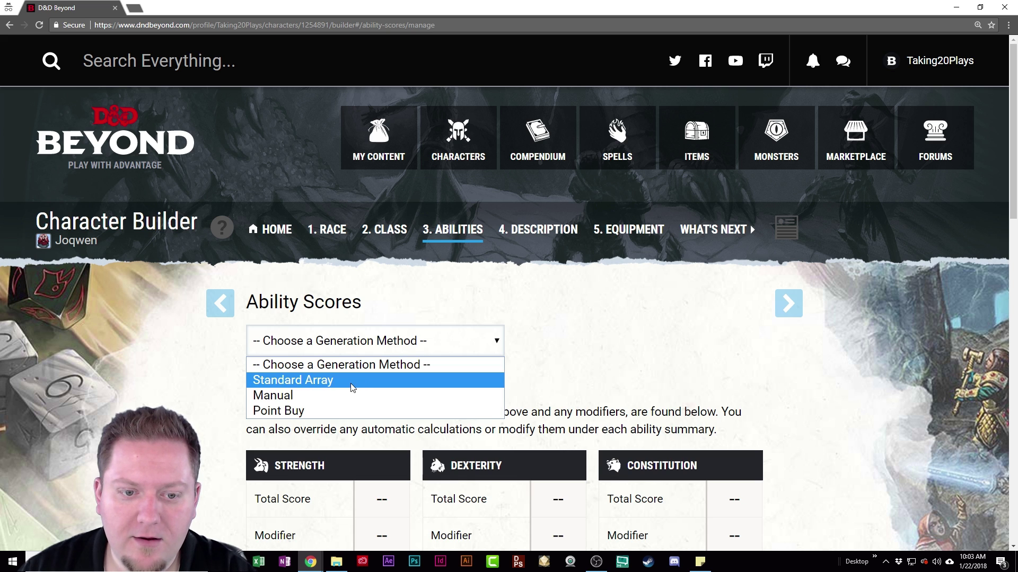
{"action": "left_click", "coordinate": [328, 411]}
{"action": "scroll", "coordinate": [624, 352], "scroll_direction": "down", "scroll_amount": 3}
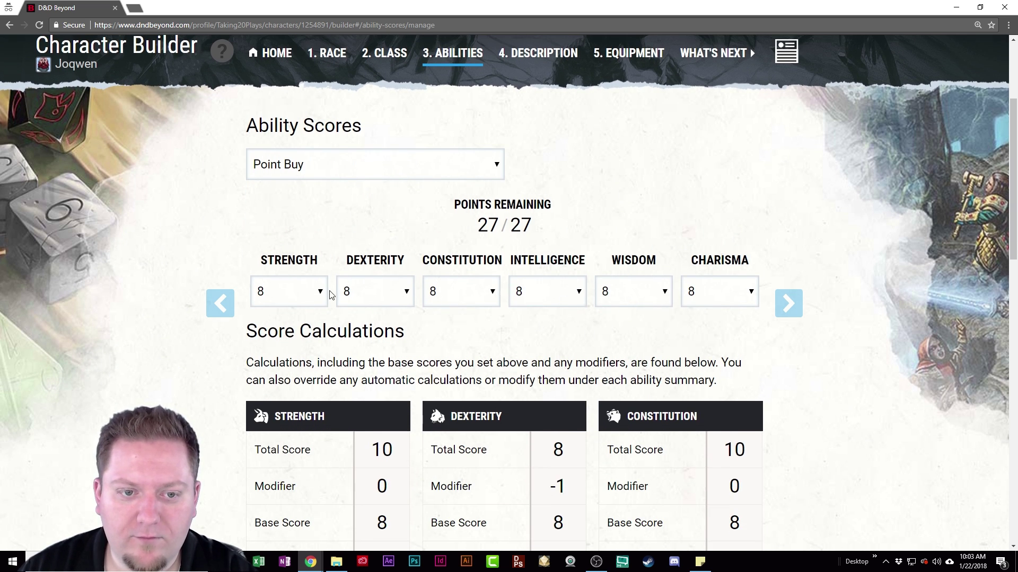
{"action": "left_click", "coordinate": [305, 292]}
{"action": "left_click", "coordinate": [294, 408]}
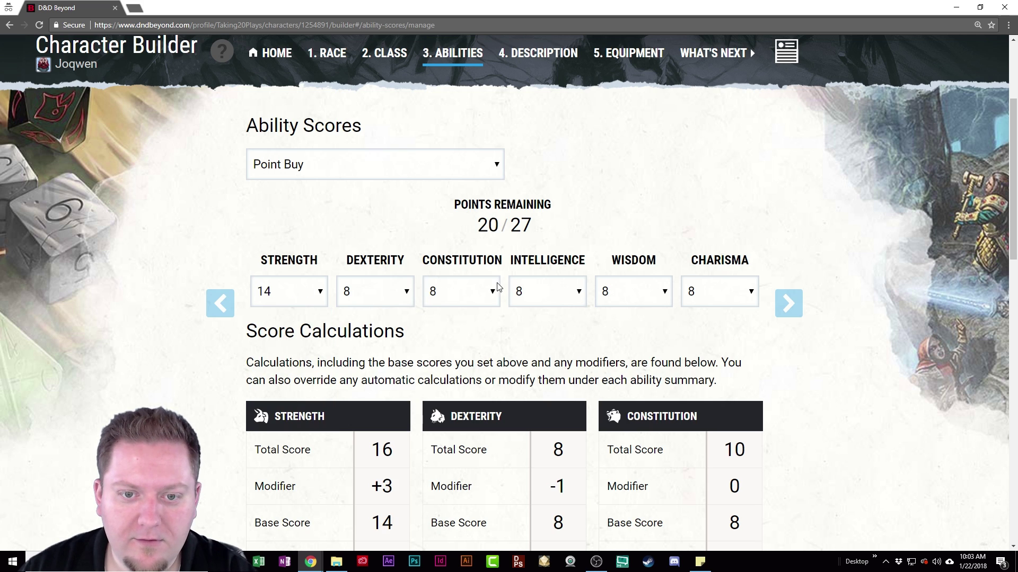
{"action": "left_click", "coordinate": [474, 294]}
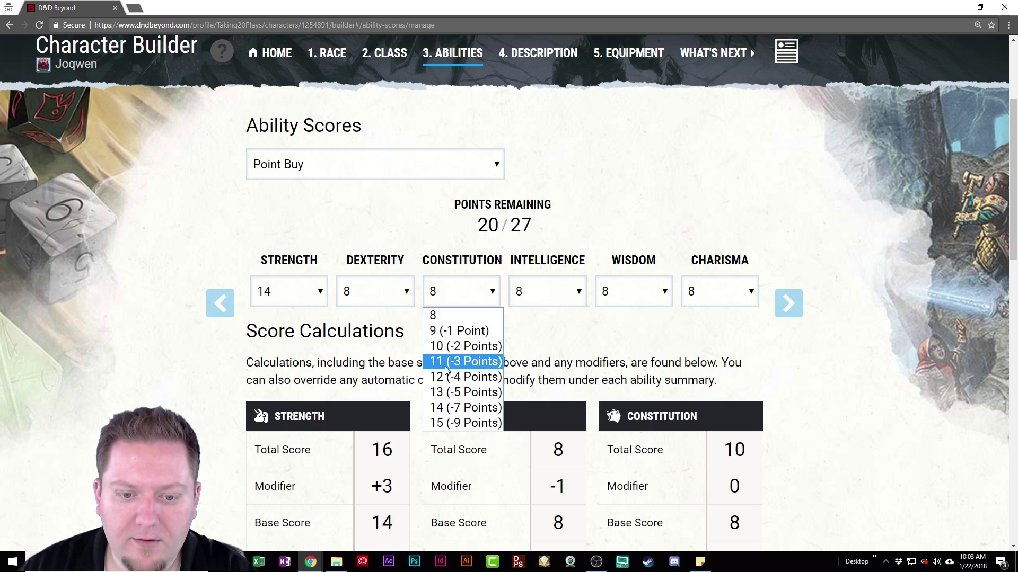
{"action": "left_click", "coordinate": [454, 408]}
Set Wisdom to 14 and Charisma, Dexterity and Intelligence to 10 each
{"action": "left_click", "coordinate": [615, 292]}
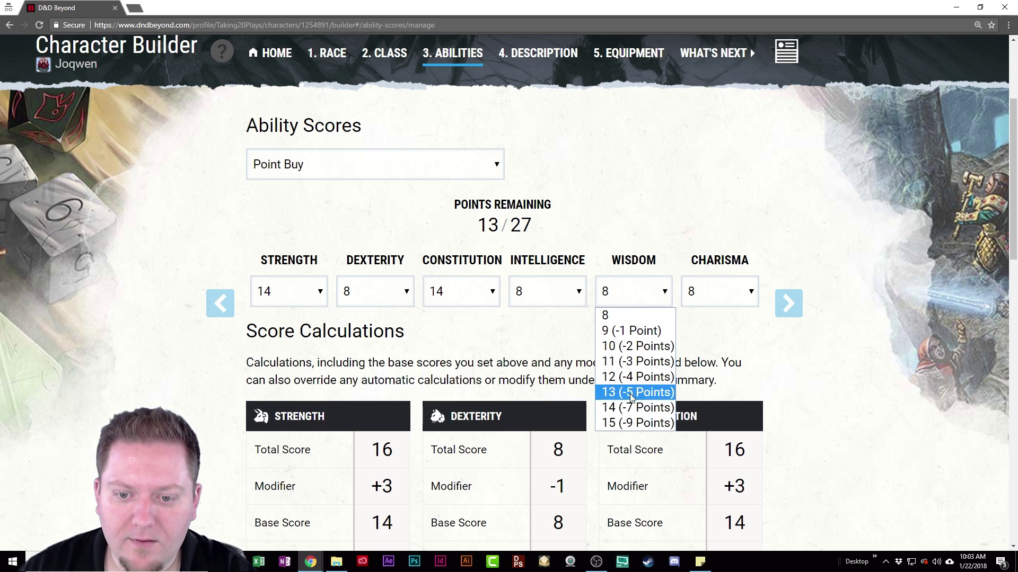
{"action": "left_click", "coordinate": [632, 409]}
{"action": "left_click", "coordinate": [716, 291]}
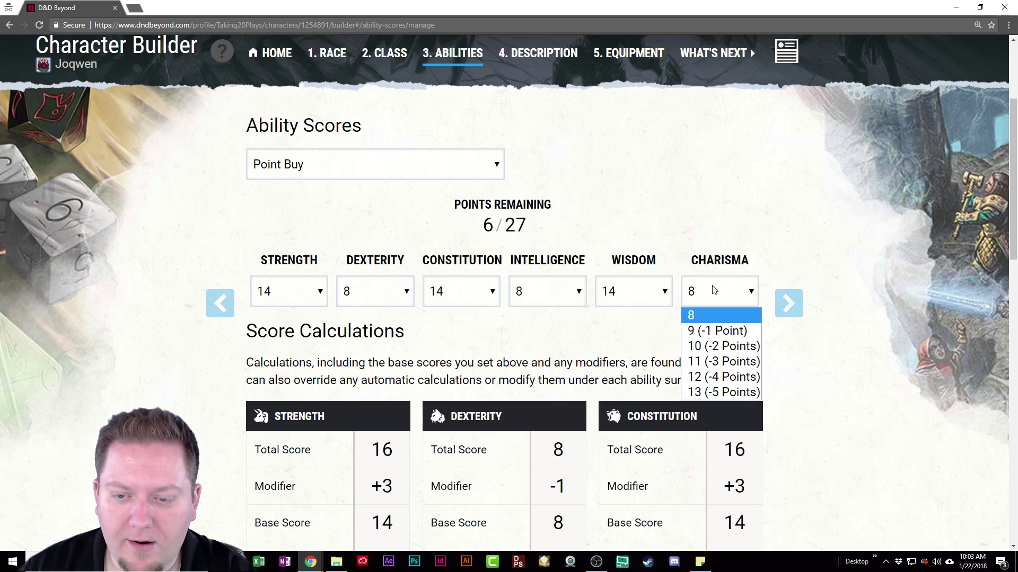
{"action": "left_click", "coordinate": [717, 348]}
{"action": "left_click", "coordinate": [389, 293]}
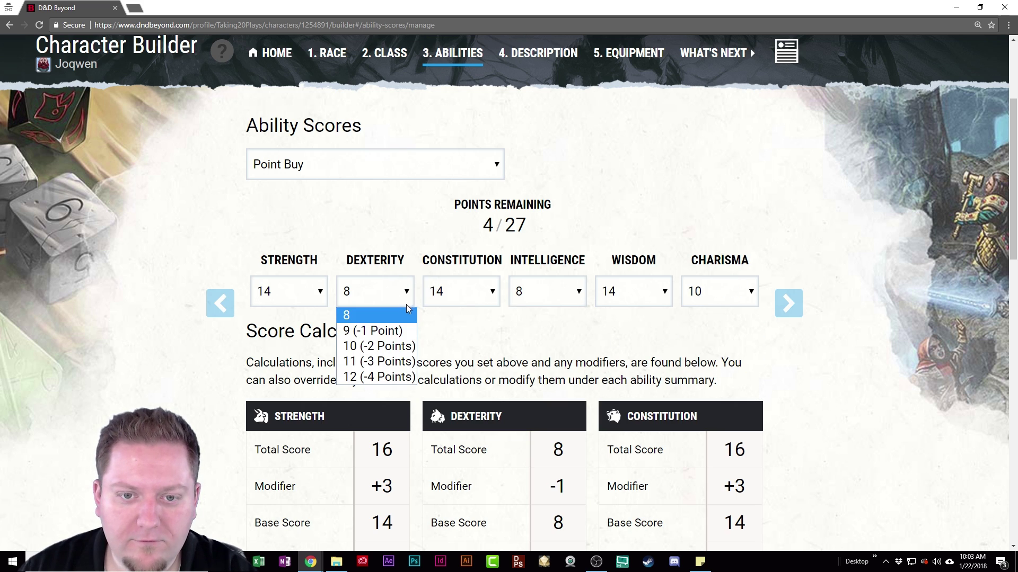
{"action": "left_click", "coordinate": [379, 346]}
{"action": "left_click", "coordinate": [562, 293]}
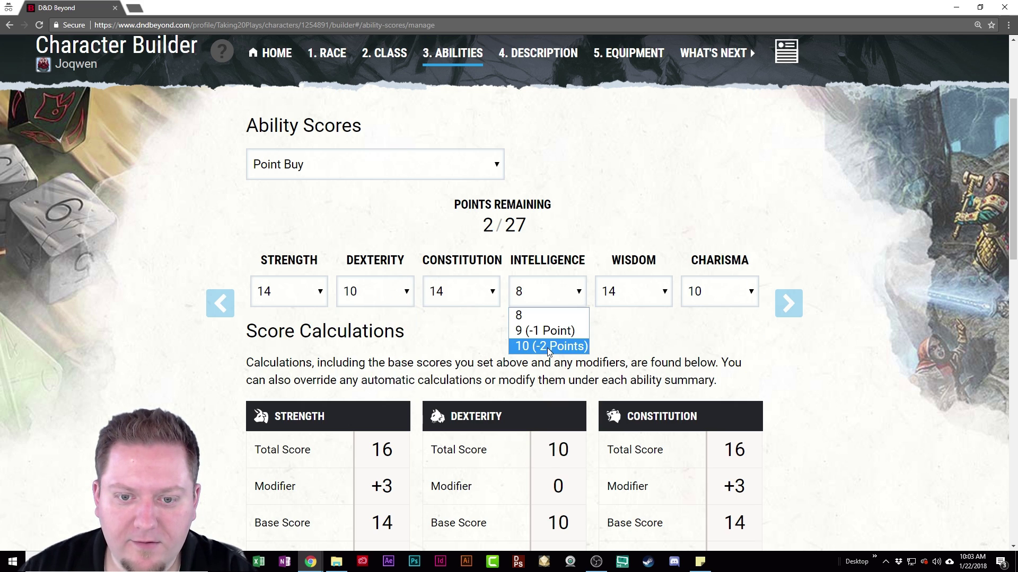
{"action": "left_click", "coordinate": [547, 347]}
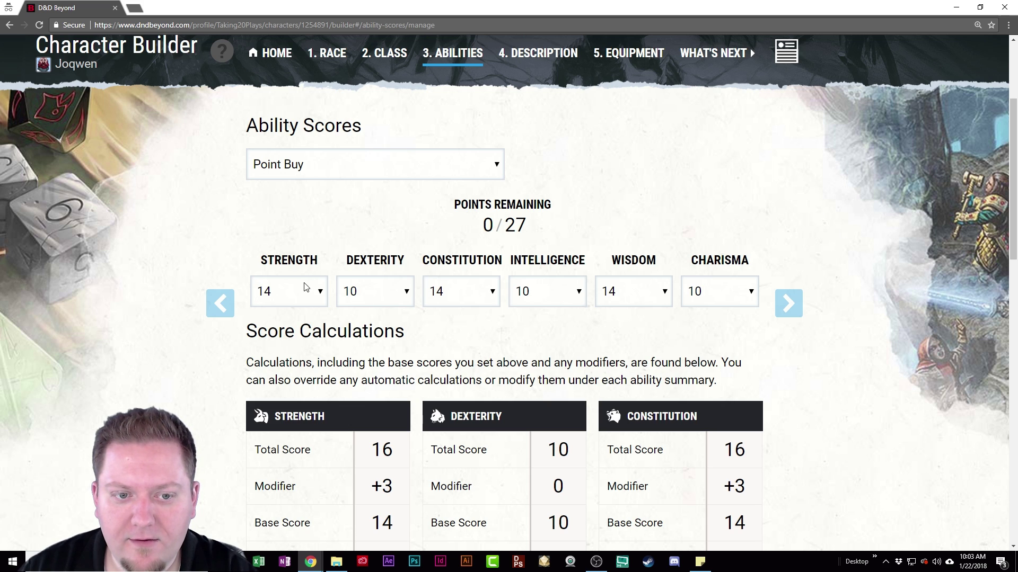
Redistribute the ability points by setting Constitution to 12, Wisdom to 15 and Intelligence to 11
{"action": "left_click", "coordinate": [475, 295]}
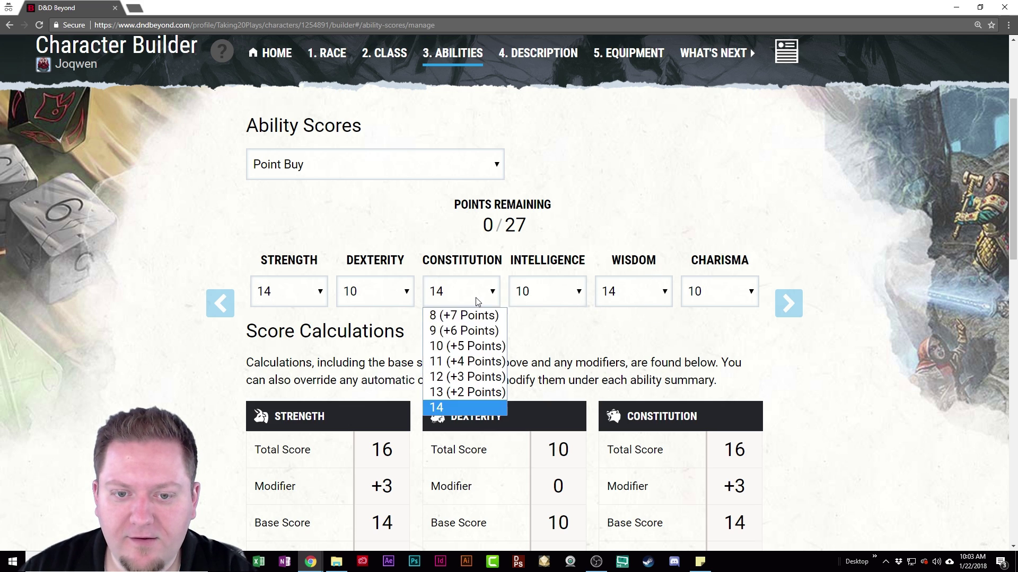
{"action": "left_click", "coordinate": [478, 376]}
{"action": "left_click", "coordinate": [646, 287]}
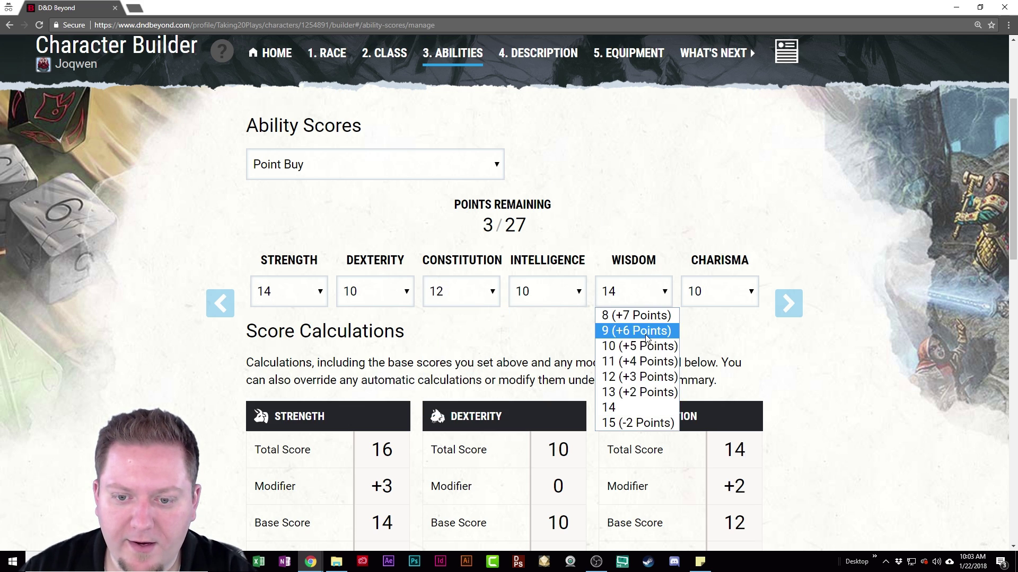
{"action": "left_click", "coordinate": [648, 423]}
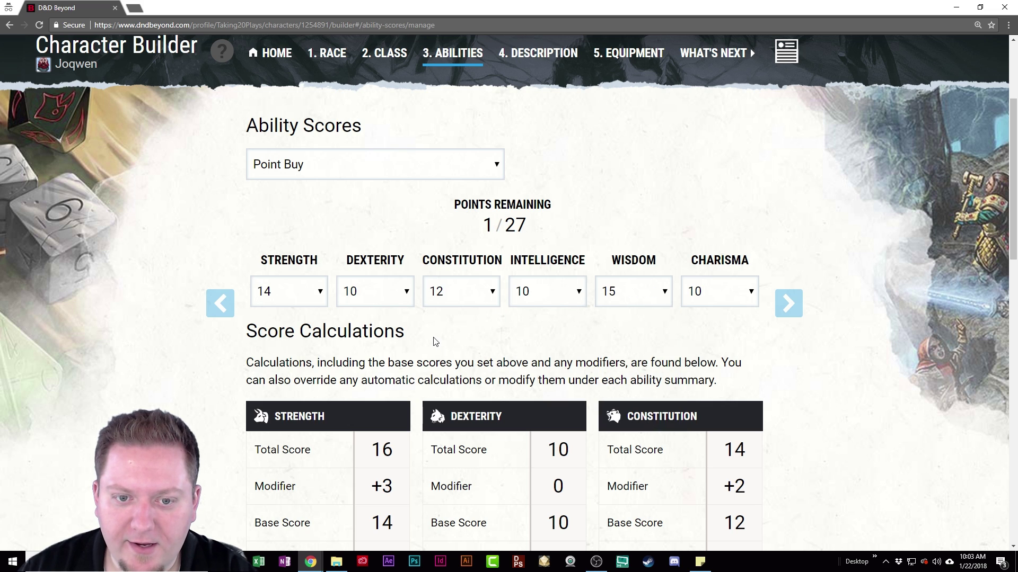
{"action": "left_click", "coordinate": [555, 294]}
{"action": "left_click", "coordinate": [541, 360]}
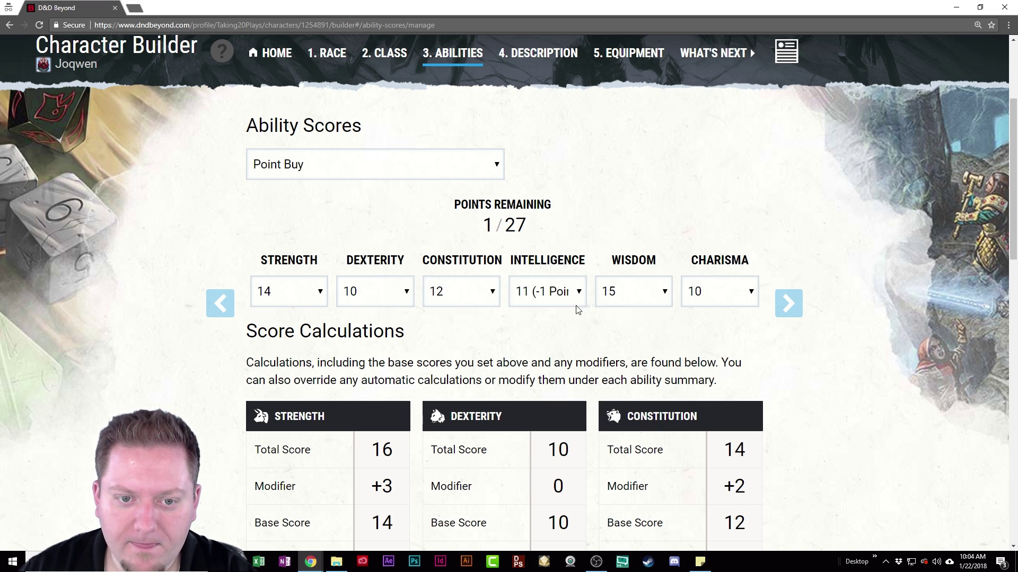
Examine the score calculations of all six abilities, especially the racial bonuses for Strength and Constitution
{"action": "scroll", "coordinate": [886, 392], "scroll_direction": "down", "scroll_amount": 5}
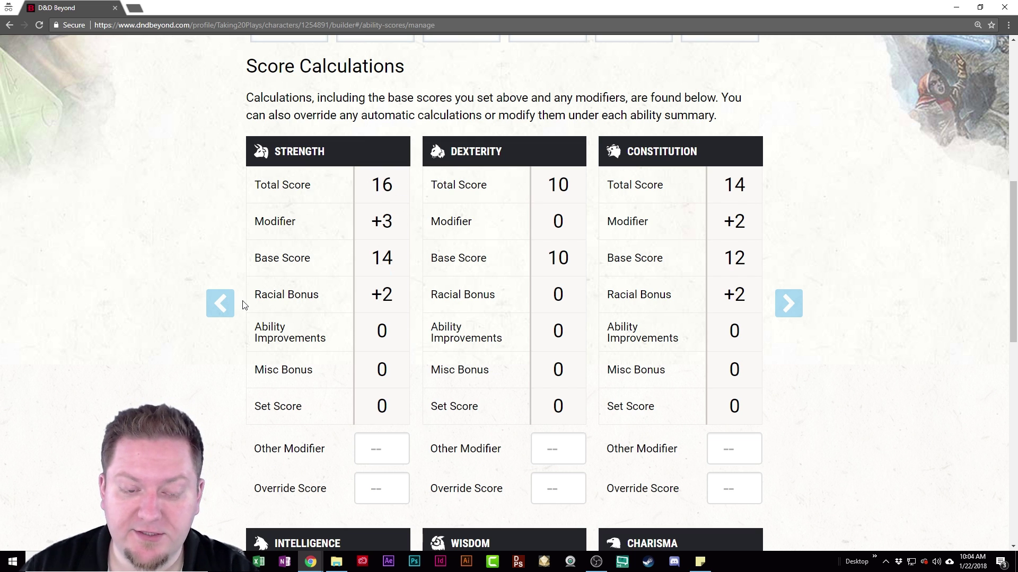
{"action": "left_click_drag", "start_coordinate": [256, 295], "coordinate": [323, 299]}
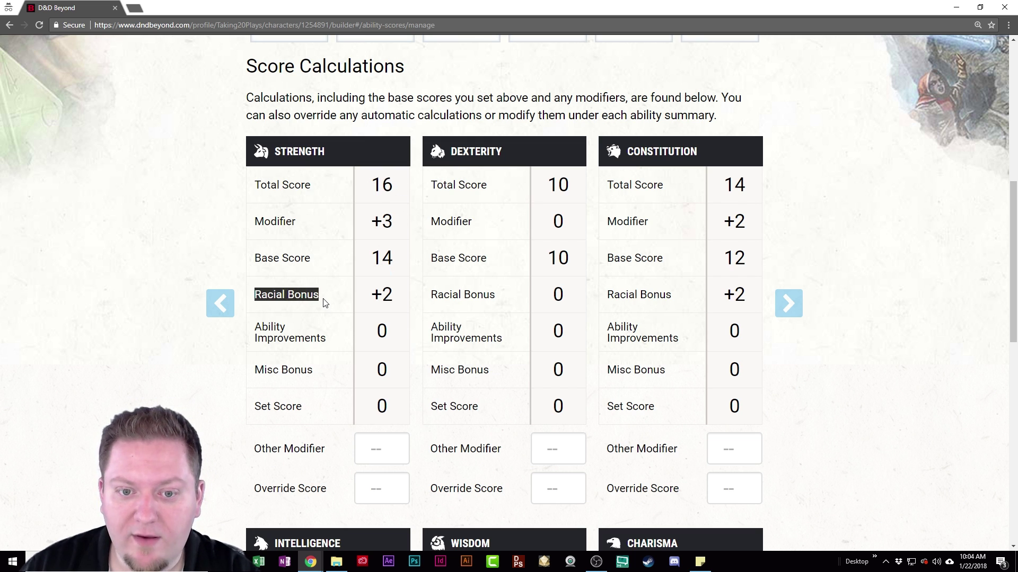
{"action": "left_click", "coordinate": [339, 166]}
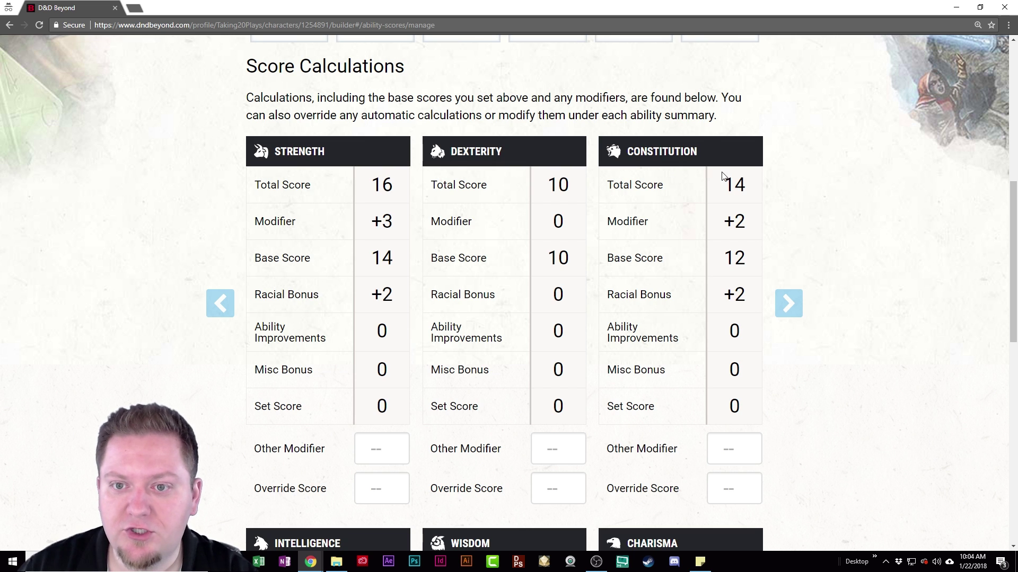
{"action": "left_click_drag", "start_coordinate": [740, 295], "coordinate": [616, 300]}
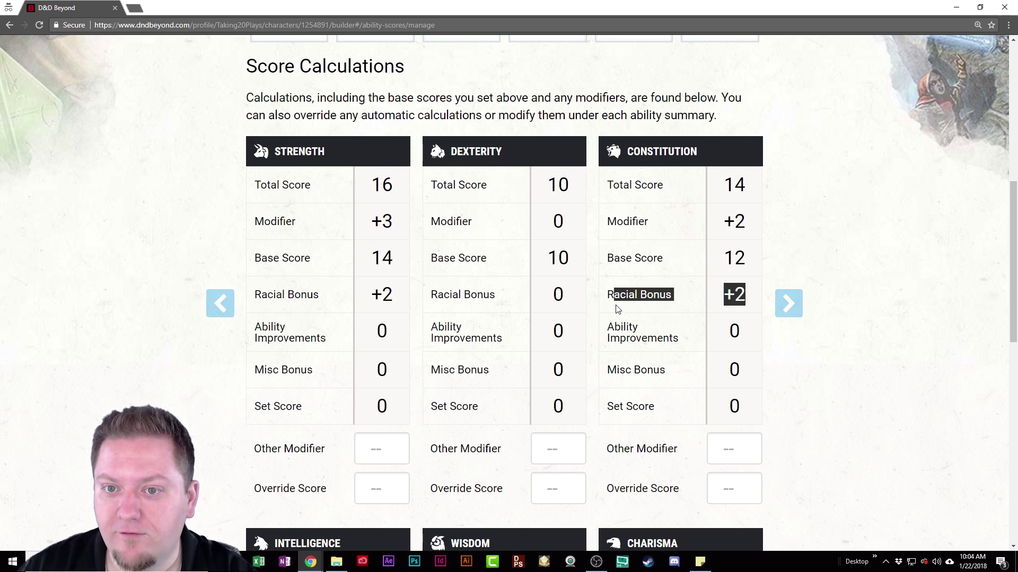
{"action": "scroll", "coordinate": [620, 292], "scroll_direction": "down", "scroll_amount": 5}
{"action": "scroll", "coordinate": [620, 293], "scroll_direction": "down", "scroll_amount": 3}
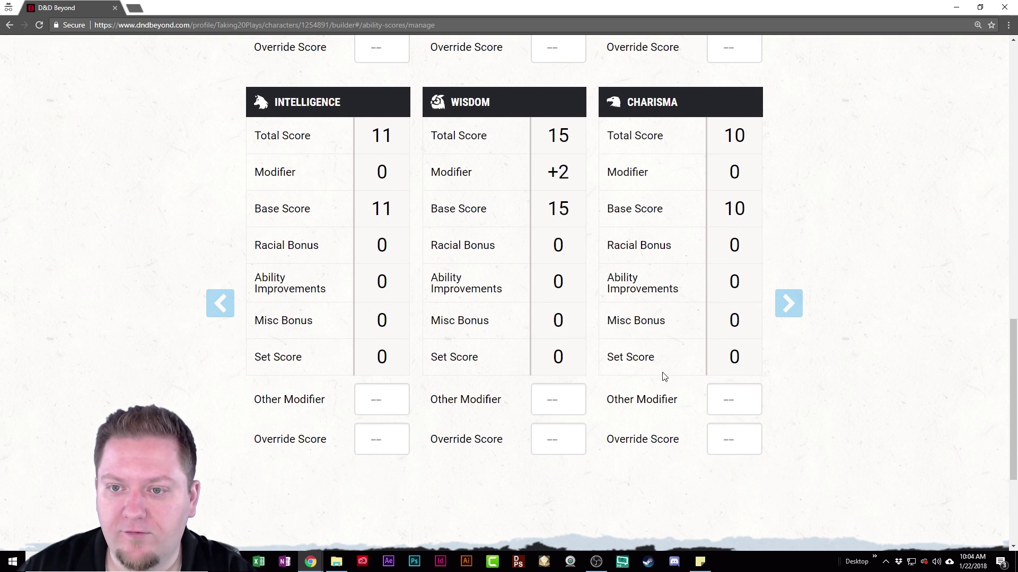
{"action": "scroll", "coordinate": [865, 384], "scroll_direction": "down", "scroll_amount": 2}
{"action": "scroll", "coordinate": [883, 354], "scroll_direction": "down", "scroll_amount": 2}
{"action": "scroll", "coordinate": [859, 336], "scroll_direction": "up", "scroll_amount": 11}
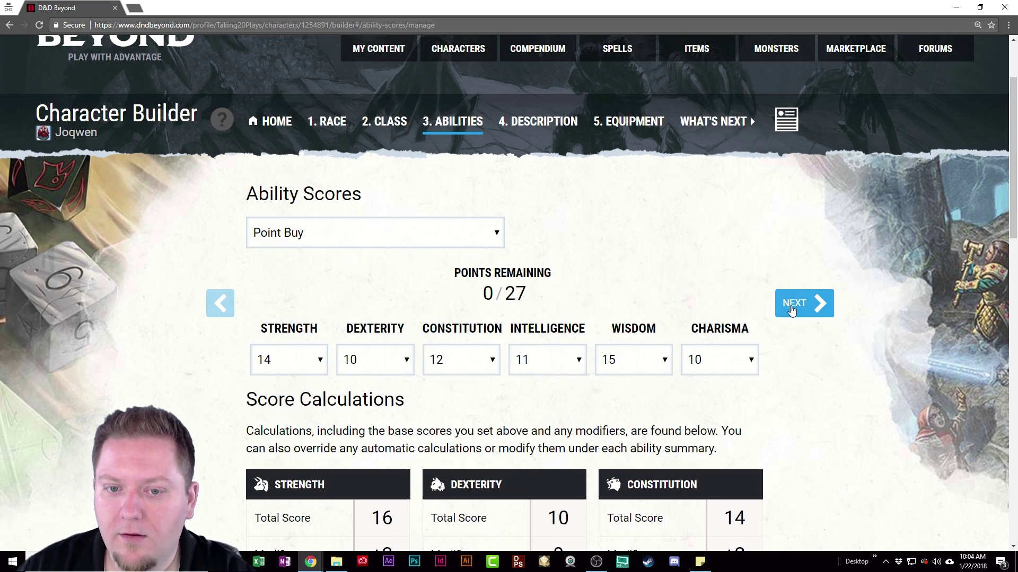
Continue to the character description, choose the Folk Hero background with Smith's Tools, and open its Rustic Hospitality feature
{"action": "left_click", "coordinate": [793, 310]}
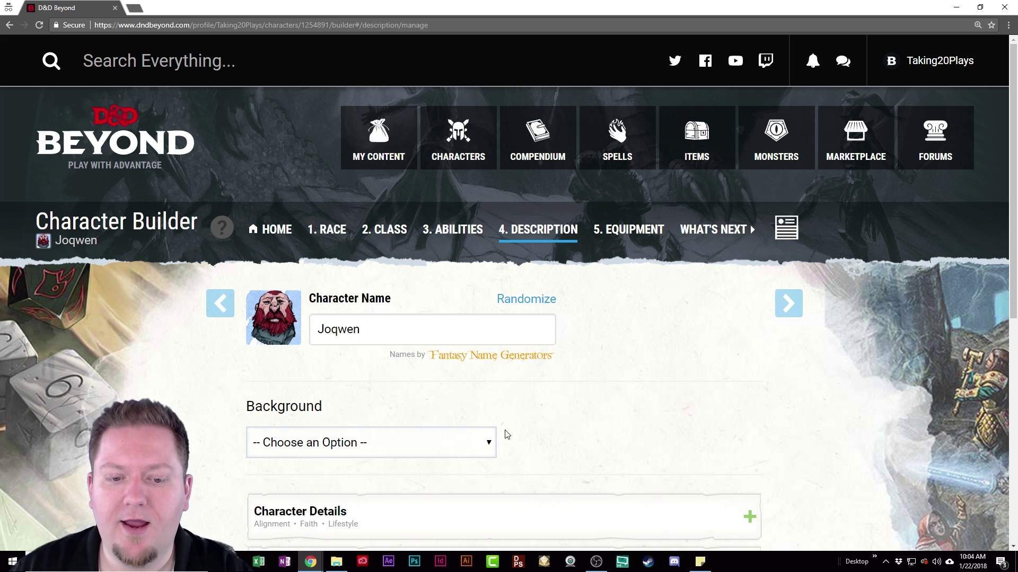
{"action": "left_click", "coordinate": [483, 445]}
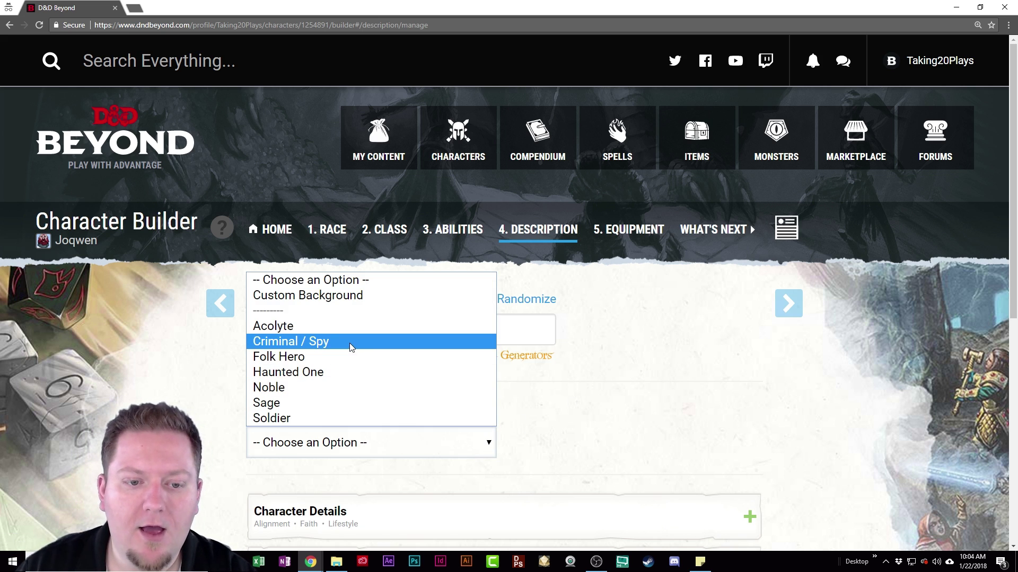
{"action": "left_click", "coordinate": [350, 356]}
{"action": "scroll", "coordinate": [318, 359], "scroll_direction": "down", "scroll_amount": 5}
{"action": "left_click", "coordinate": [411, 351]}
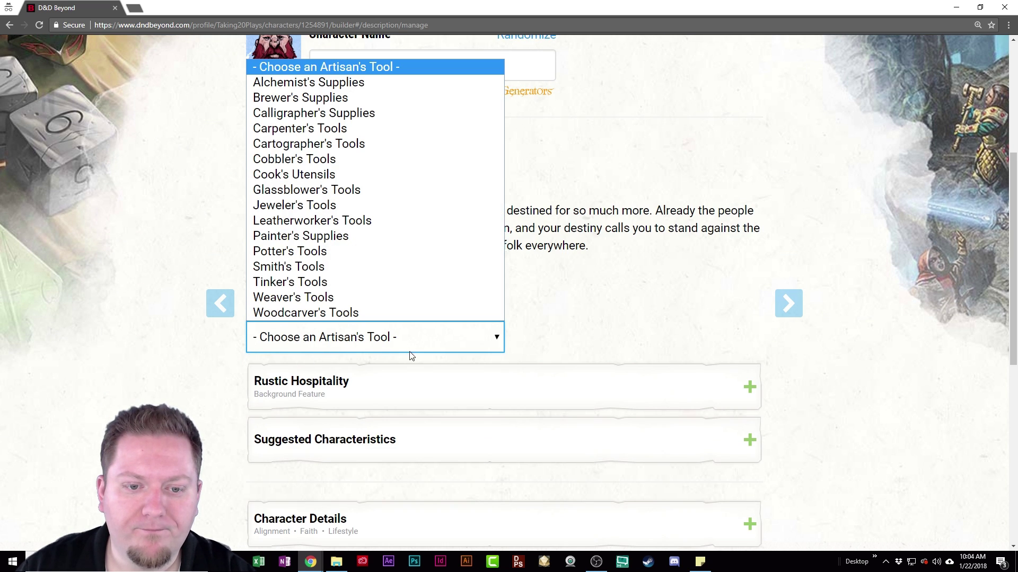
{"action": "left_click", "coordinate": [318, 268]}
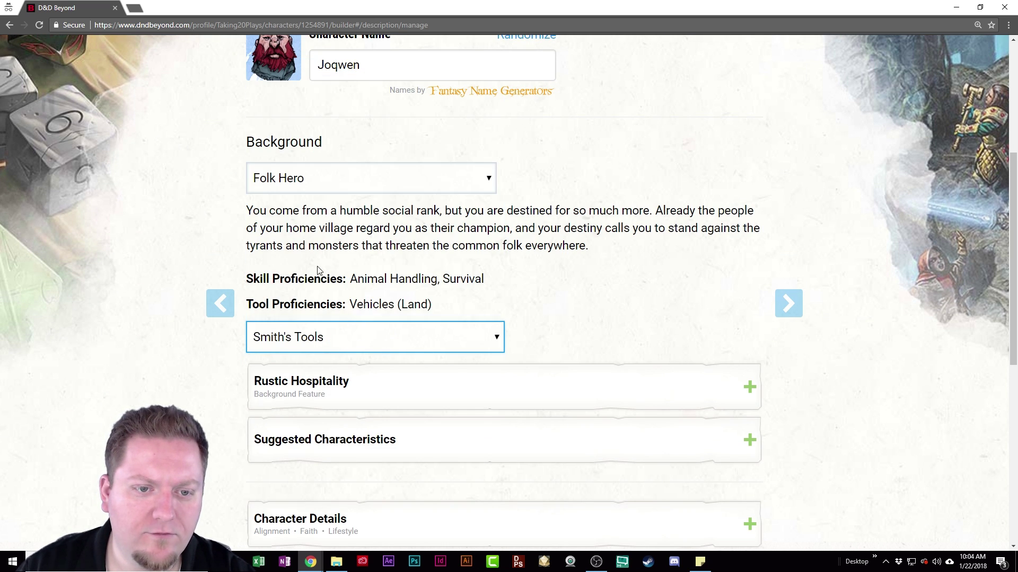
{"action": "left_click", "coordinate": [668, 396]}
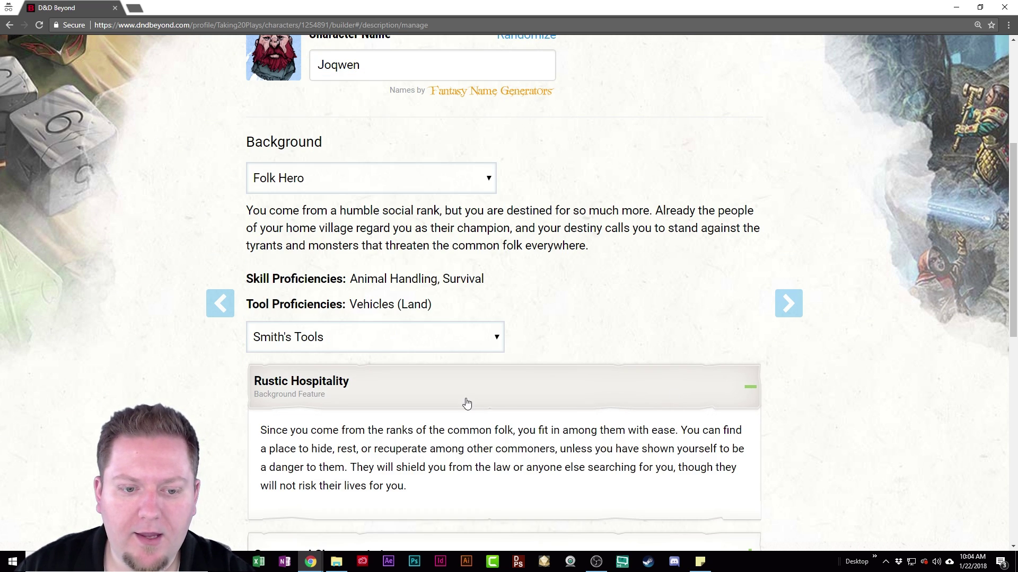
Add two suggested personality traits: 3, "When I set my mind to something", and 6, "Thinking is for other people. I prefer action."
{"action": "scroll", "coordinate": [467, 404], "scroll_direction": "down", "scroll_amount": 8}
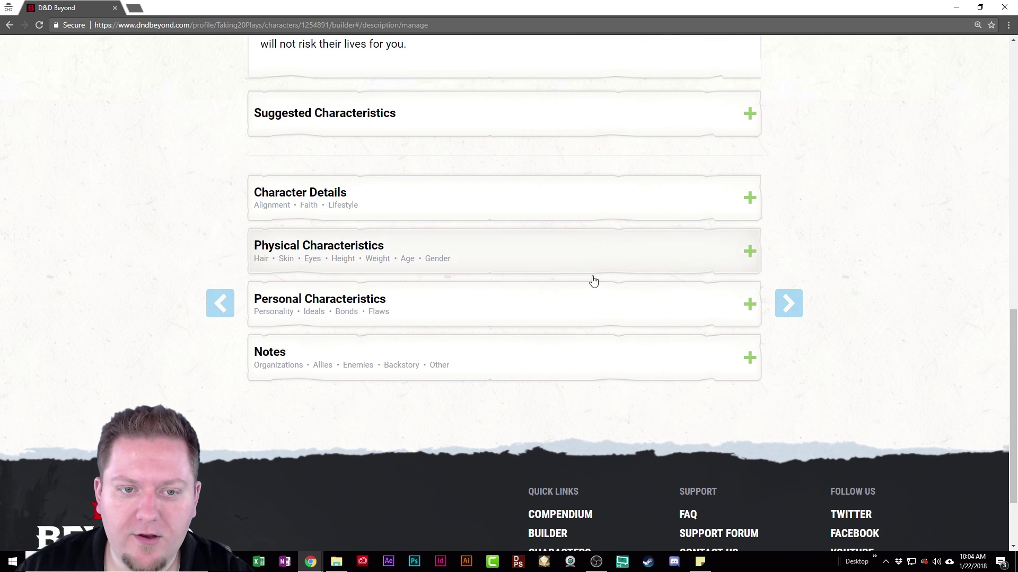
{"action": "left_click", "coordinate": [749, 312]}
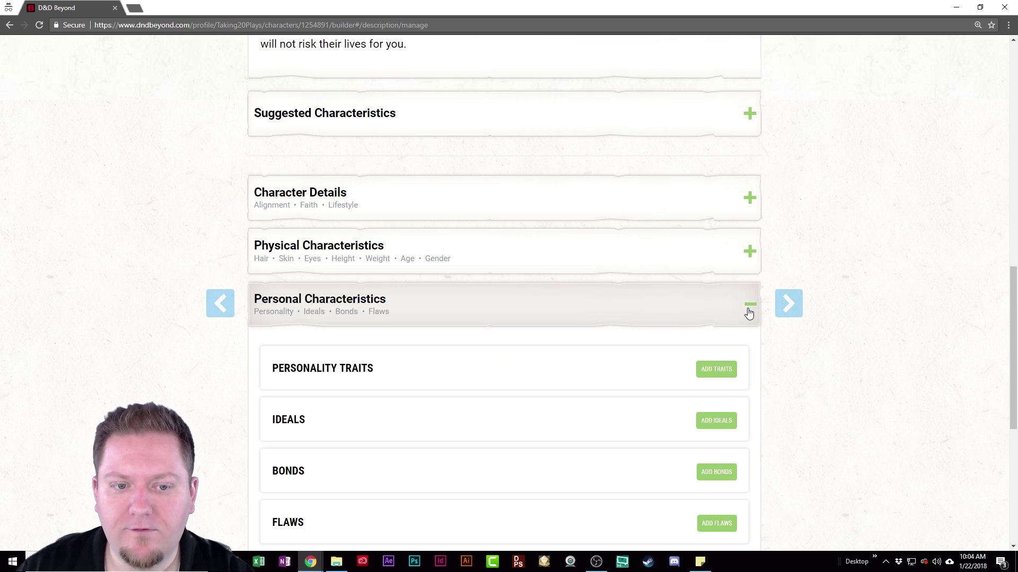
{"action": "scroll", "coordinate": [455, 360], "scroll_direction": "down", "scroll_amount": 2}
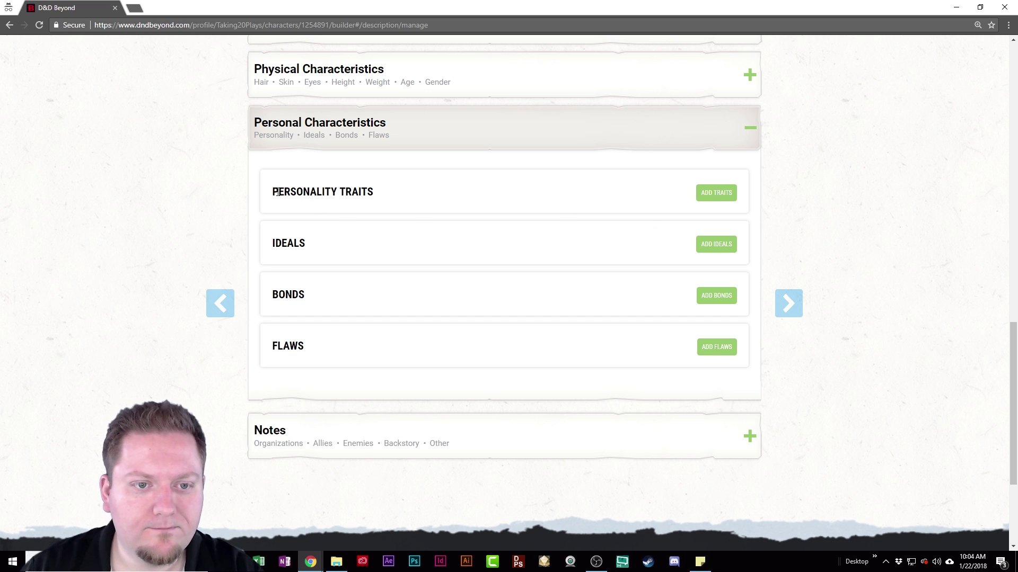
{"action": "left_click", "coordinate": [712, 191]}
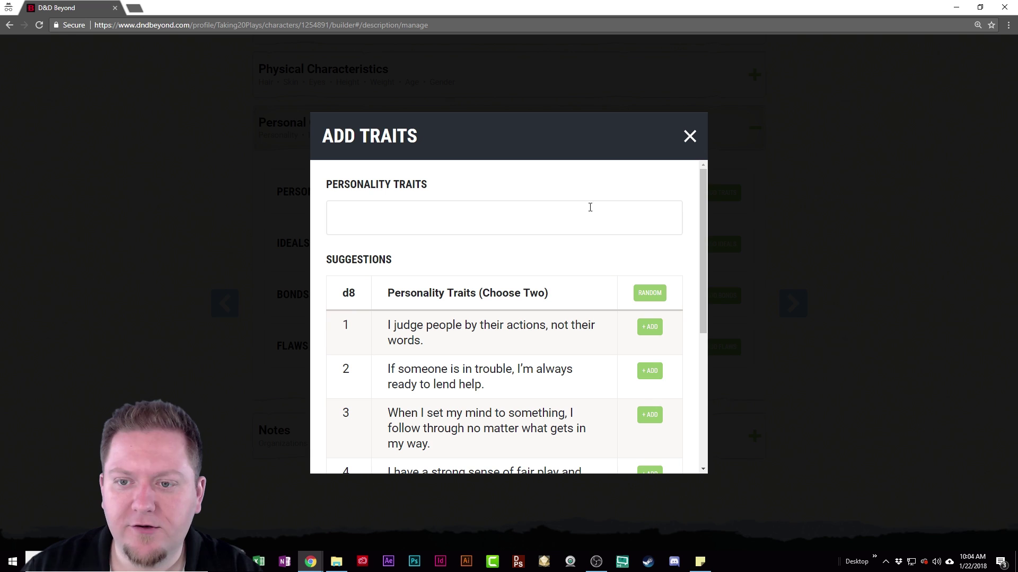
{"action": "scroll", "coordinate": [431, 229], "scroll_direction": "down", "scroll_amount": 5}
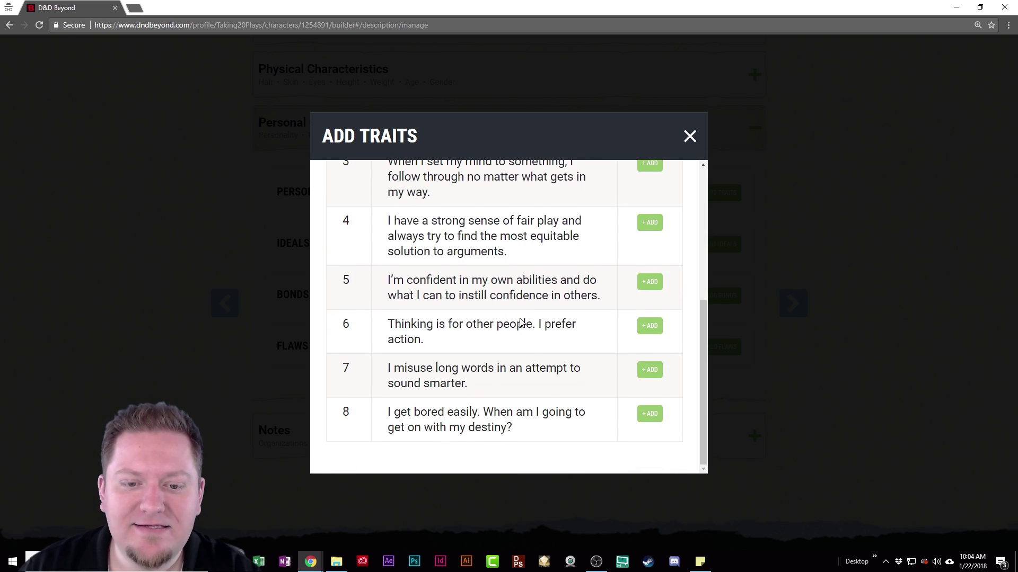
{"action": "scroll", "coordinate": [522, 322], "scroll_direction": "up", "scroll_amount": 5}
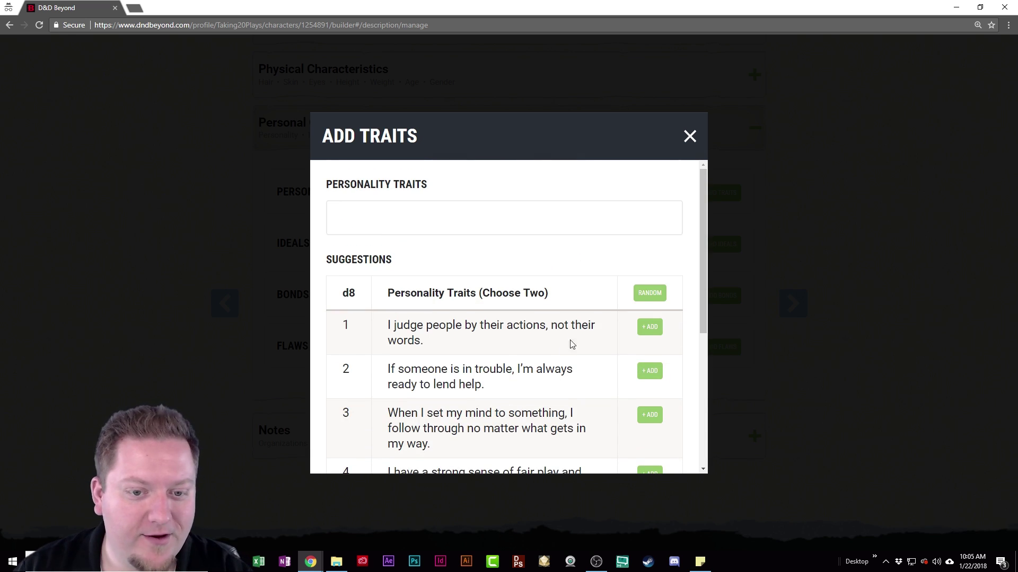
{"action": "scroll", "coordinate": [572, 345], "scroll_direction": "down", "scroll_amount": 2}
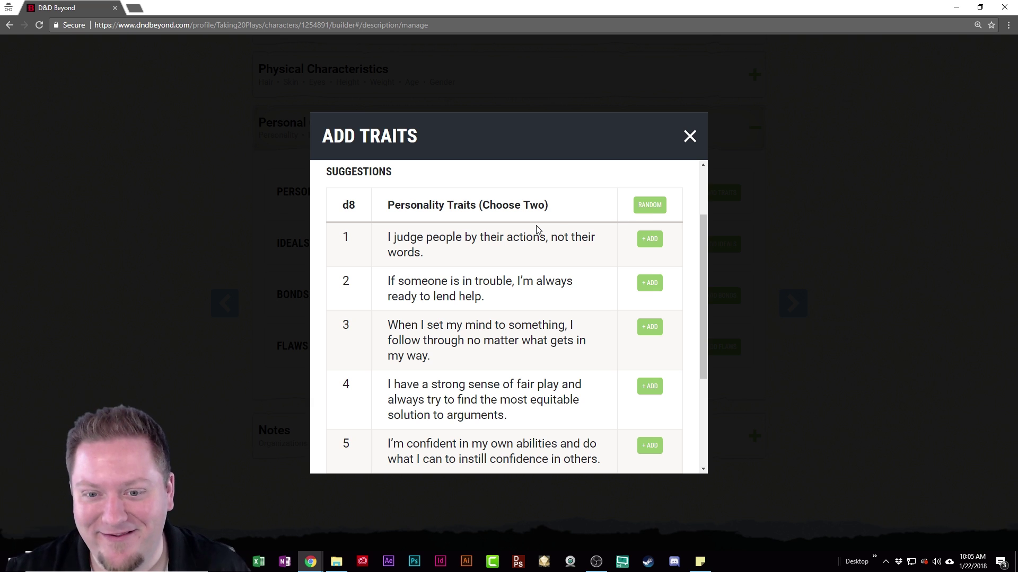
{"action": "scroll", "coordinate": [557, 256], "scroll_direction": "down", "scroll_amount": 2}
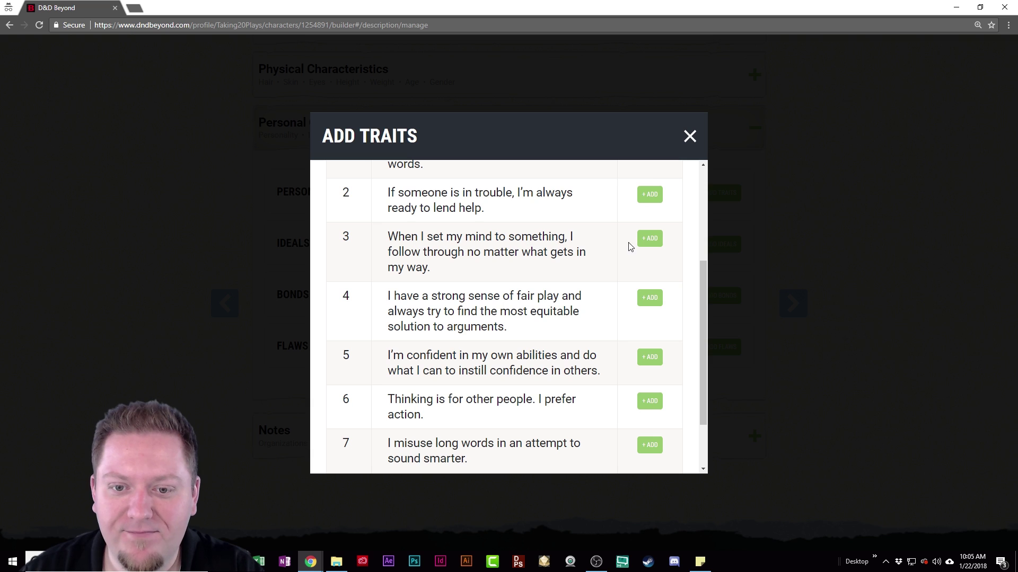
{"action": "left_click", "coordinate": [649, 239]}
{"action": "left_click", "coordinate": [649, 401]}
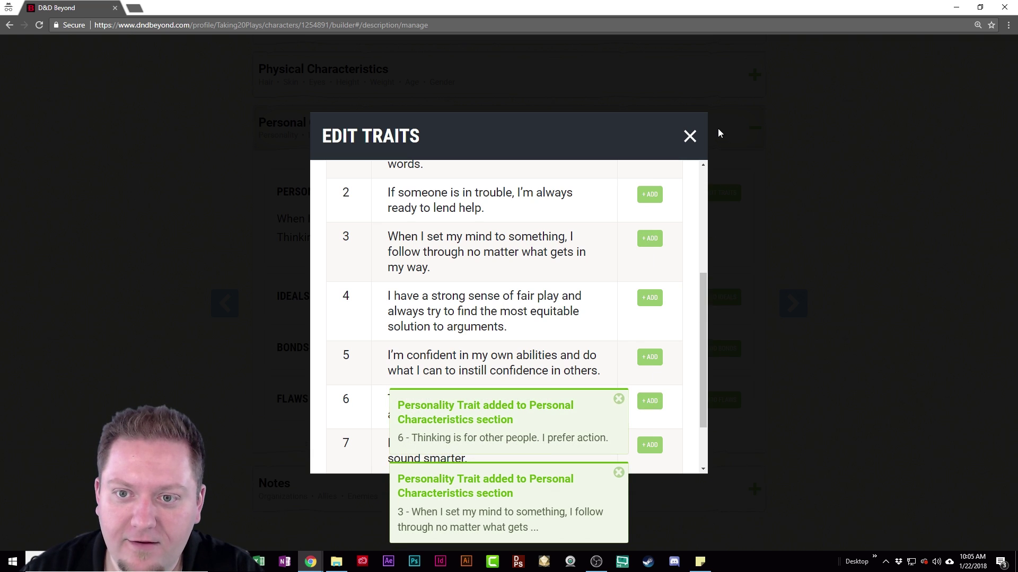
{"action": "left_click", "coordinate": [689, 143]}
Continue to the equipment stage and choose Equipment instead of Gold as the starting option
{"action": "scroll", "coordinate": [759, 209], "scroll_direction": "down", "scroll_amount": 5}
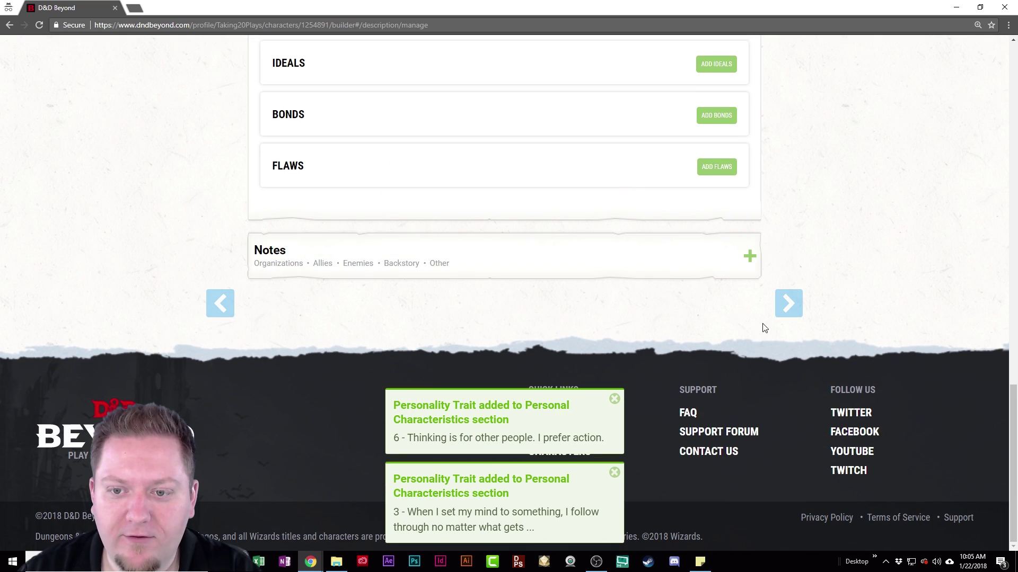
{"action": "scroll", "coordinate": [764, 325], "scroll_direction": "up", "scroll_amount": 10}
{"action": "scroll", "coordinate": [768, 321], "scroll_direction": "up", "scroll_amount": 8}
{"action": "left_click", "coordinate": [788, 303]}
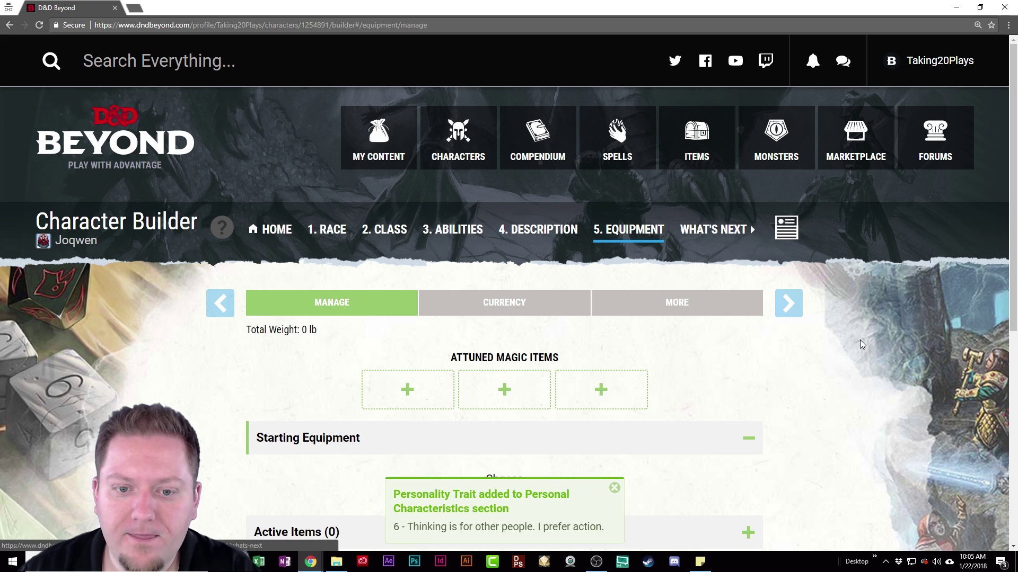
{"action": "scroll", "coordinate": [527, 440], "scroll_direction": "down", "scroll_amount": 5}
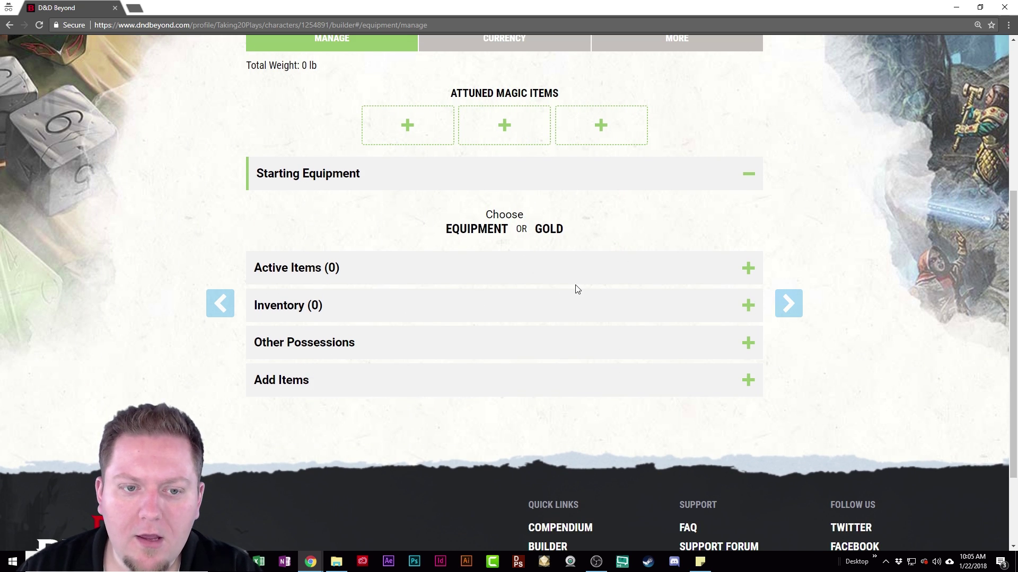
{"action": "left_click", "coordinate": [476, 229]}
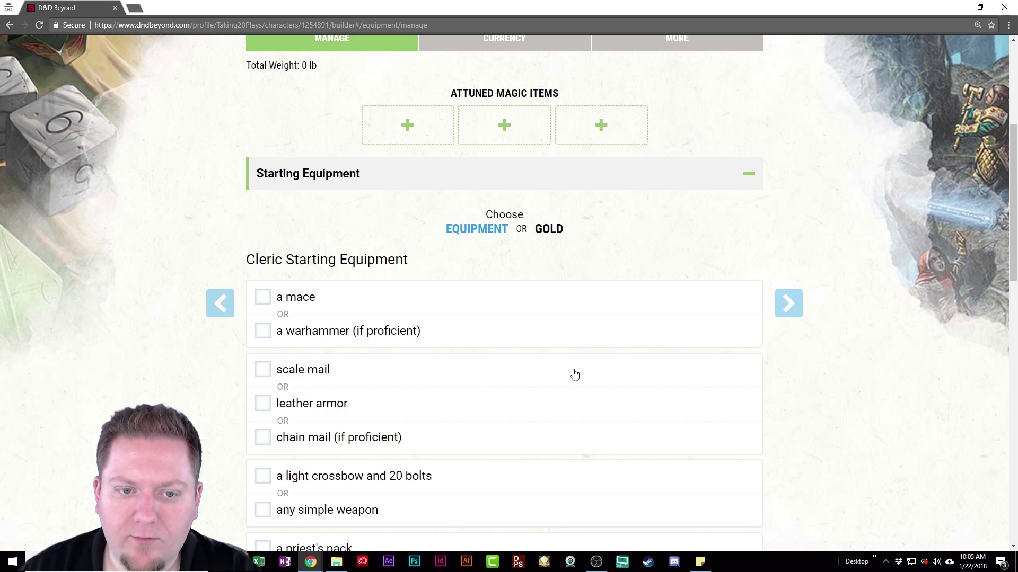
Select a mace, scale mail, a light crossbow with 20 bolts and a priest's pack as Cleric starting equipment
{"action": "left_click", "coordinate": [264, 299]}
{"action": "scroll", "coordinate": [297, 338], "scroll_direction": "down", "scroll_amount": 2}
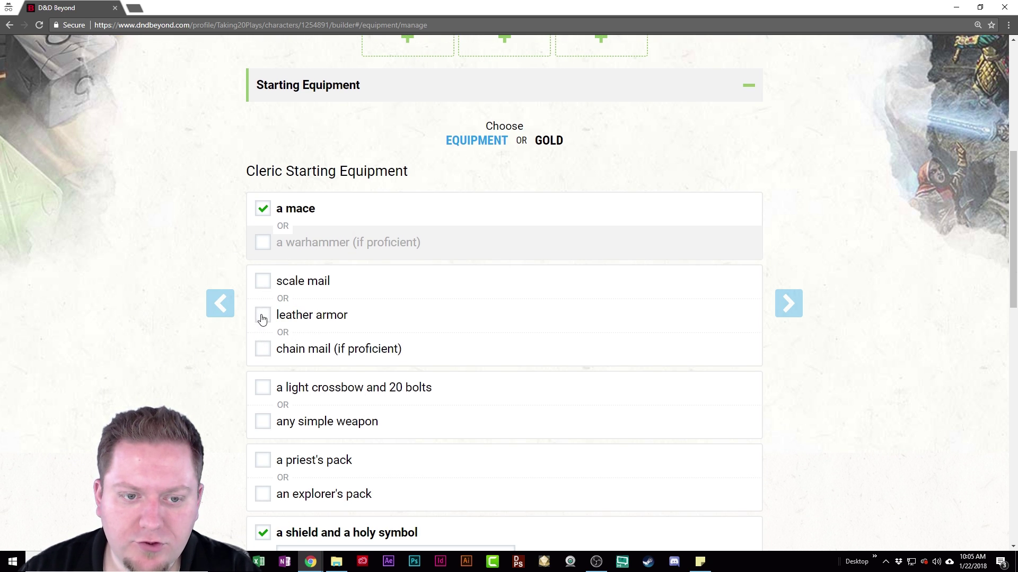
{"action": "left_click", "coordinate": [262, 281]}
{"action": "scroll", "coordinate": [403, 357], "scroll_direction": "down", "scroll_amount": 4}
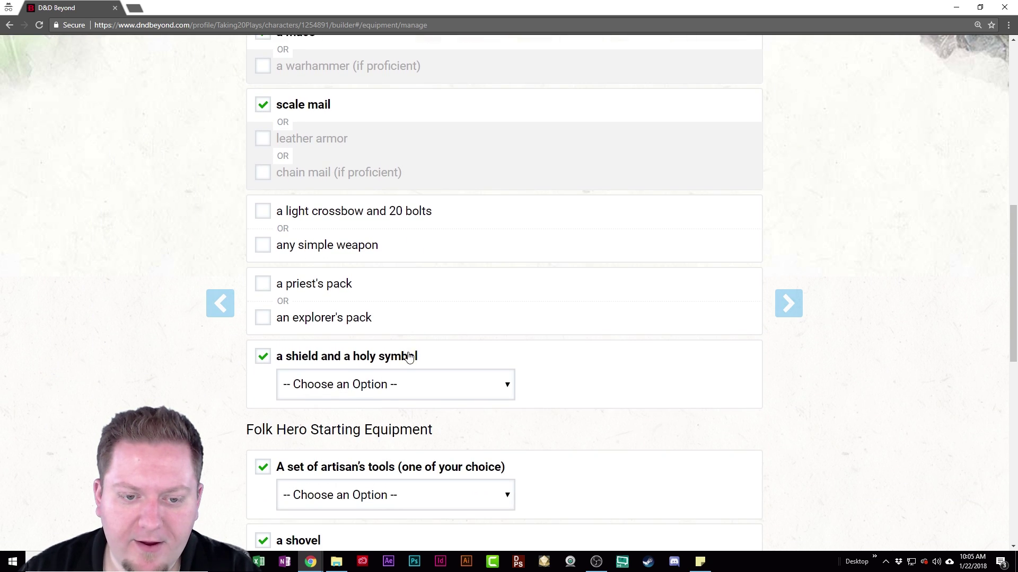
{"action": "left_click", "coordinate": [264, 217]}
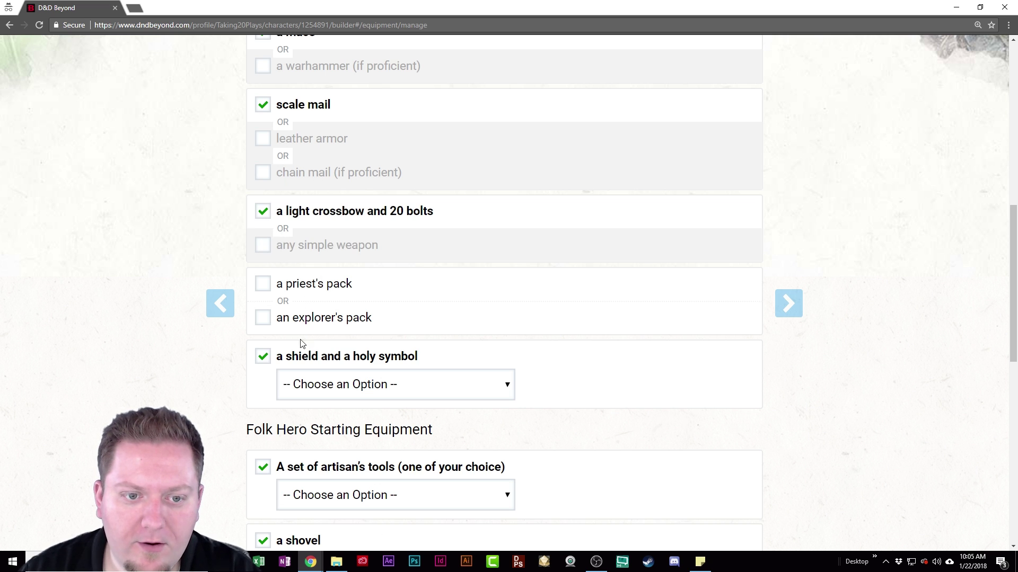
{"action": "left_click", "coordinate": [262, 286]}
Choose Holy Symbol for the shield set and Smith's Tools as artisan's tools, and add the starting equipment to the inventory
{"action": "scroll", "coordinate": [499, 374], "scroll_direction": "down", "scroll_amount": 4}
{"action": "left_click", "coordinate": [364, 257]}
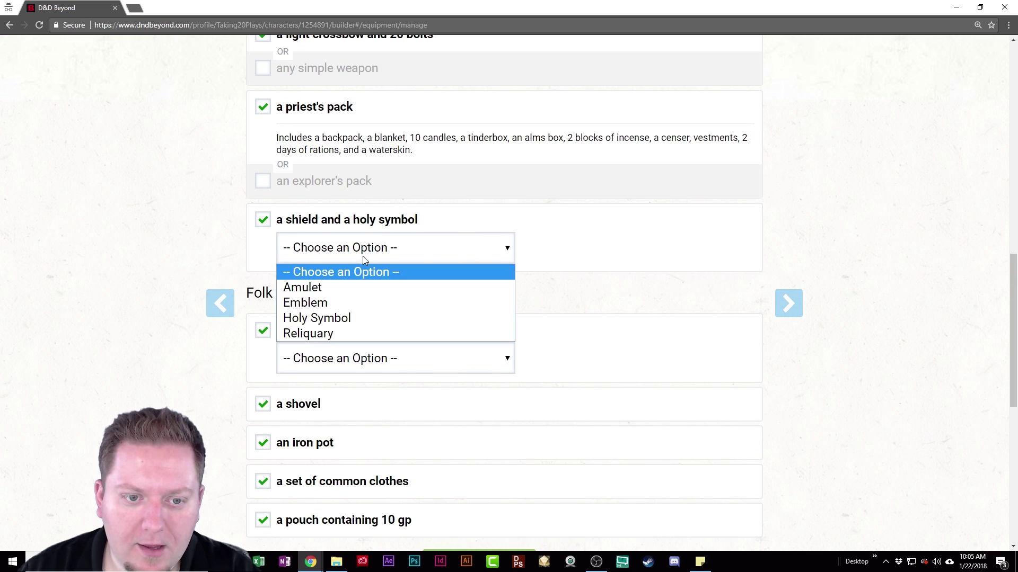
{"action": "left_click", "coordinate": [341, 319]}
{"action": "left_click", "coordinate": [344, 360]}
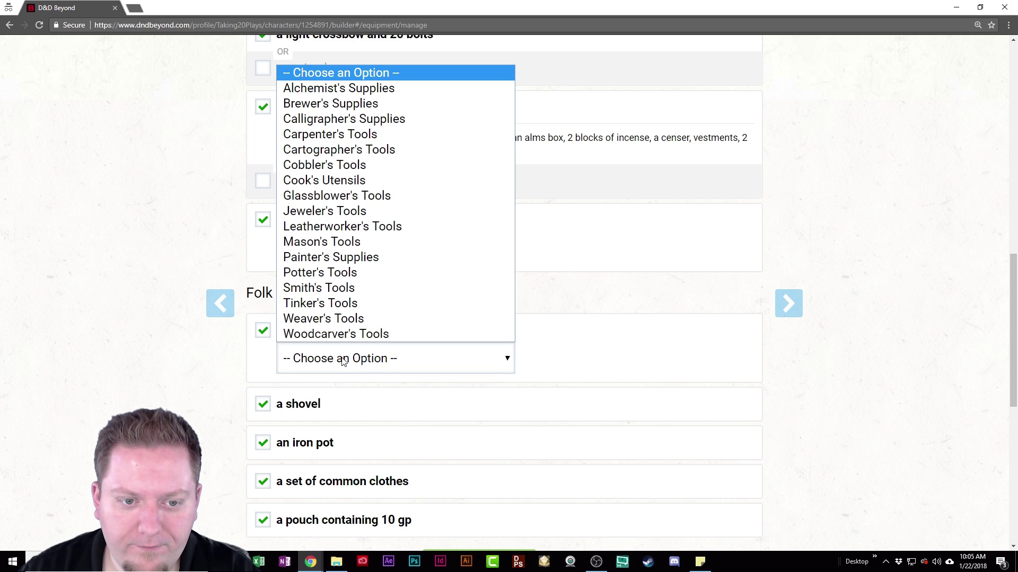
{"action": "left_click", "coordinate": [368, 288]}
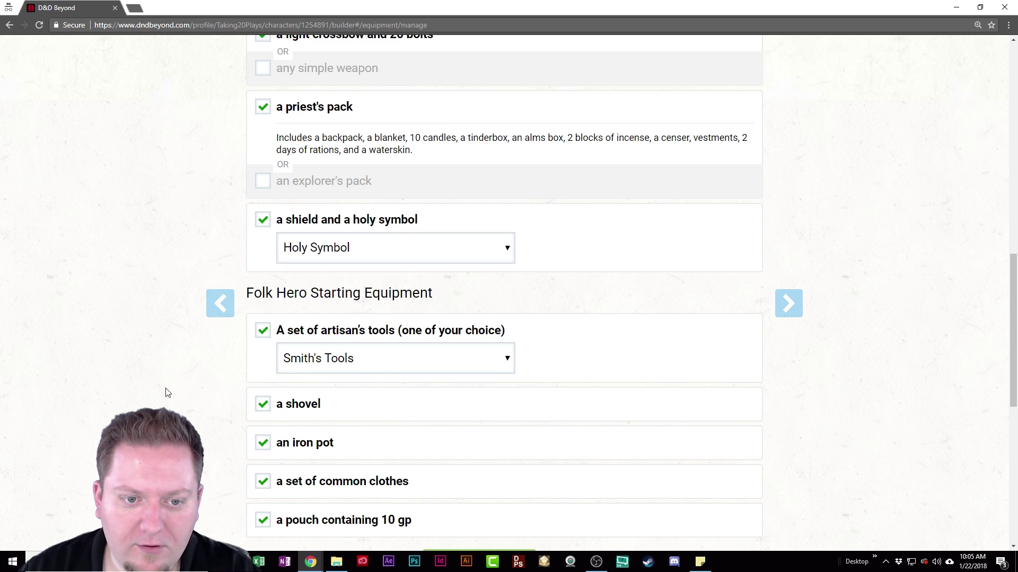
{"action": "scroll", "coordinate": [387, 347], "scroll_direction": "down", "scroll_amount": 3}
{"action": "scroll", "coordinate": [207, 284], "scroll_direction": "down", "scroll_amount": 3}
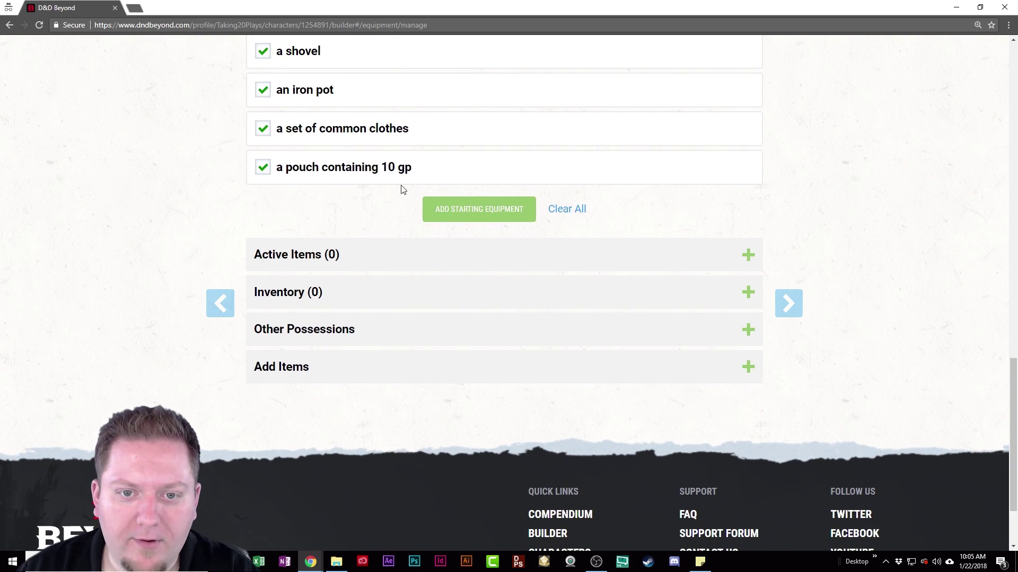
{"action": "left_click", "coordinate": [517, 209]}
Check the currency section and look through the starting equipment listed in the inventory
{"action": "scroll", "coordinate": [618, 366], "scroll_direction": "down", "scroll_amount": 10}
{"action": "scroll", "coordinate": [618, 365], "scroll_direction": "up", "scroll_amount": 15}
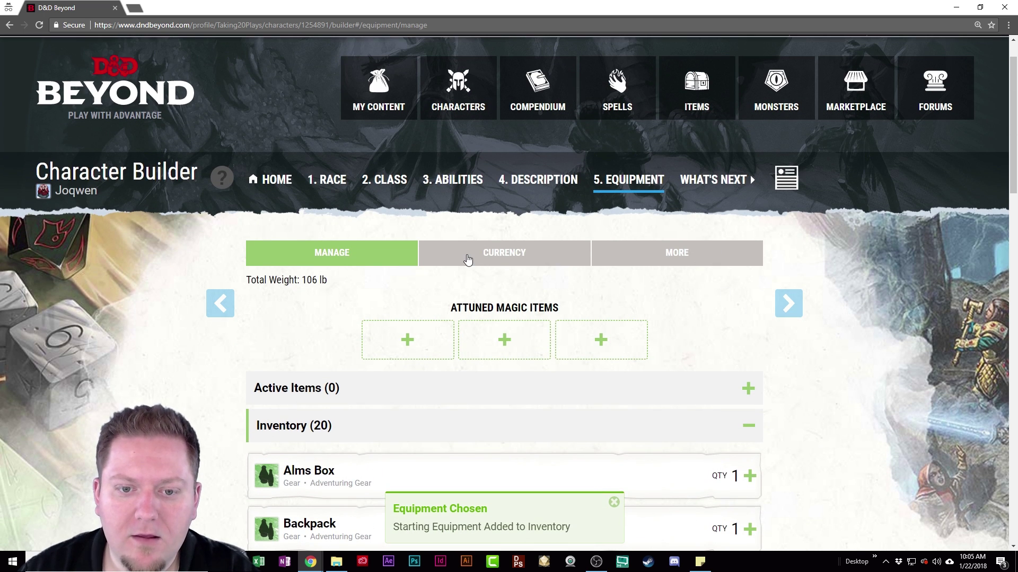
{"action": "left_click", "coordinate": [467, 257]}
{"action": "left_click", "coordinate": [326, 254]}
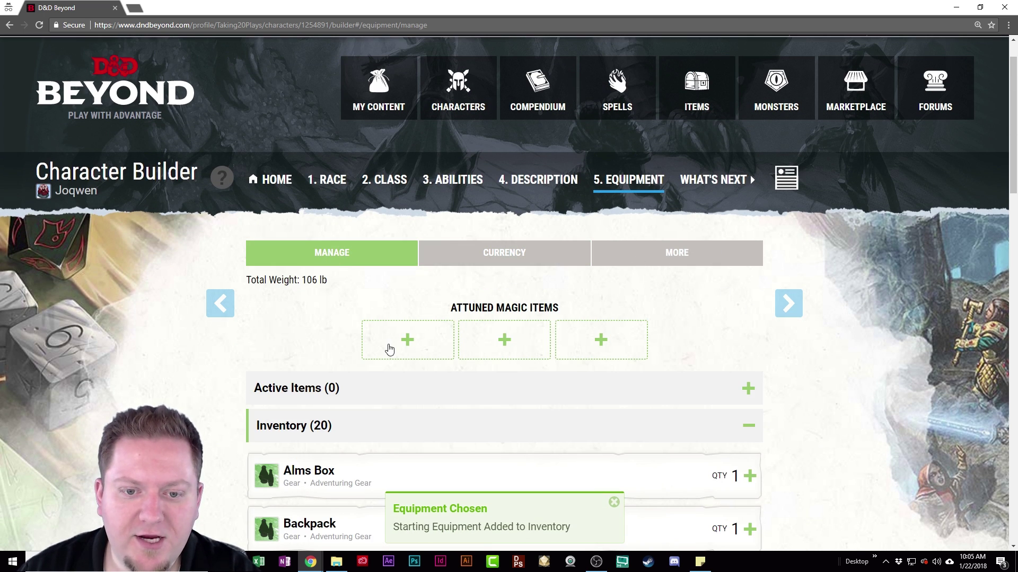
{"action": "scroll", "coordinate": [533, 353], "scroll_direction": "down", "scroll_amount": 5}
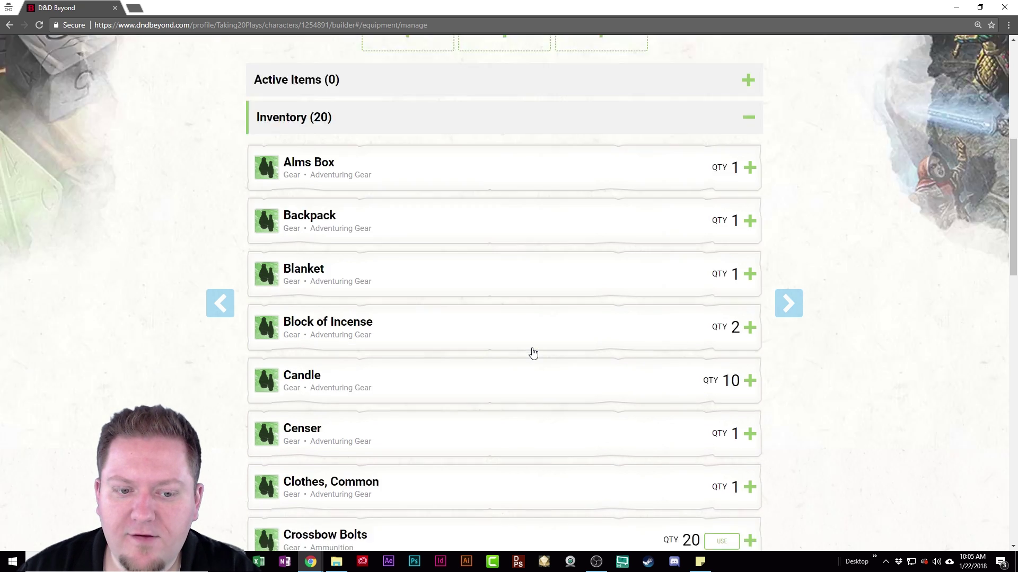
{"action": "scroll", "coordinate": [533, 353], "scroll_direction": "down", "scroll_amount": 15}
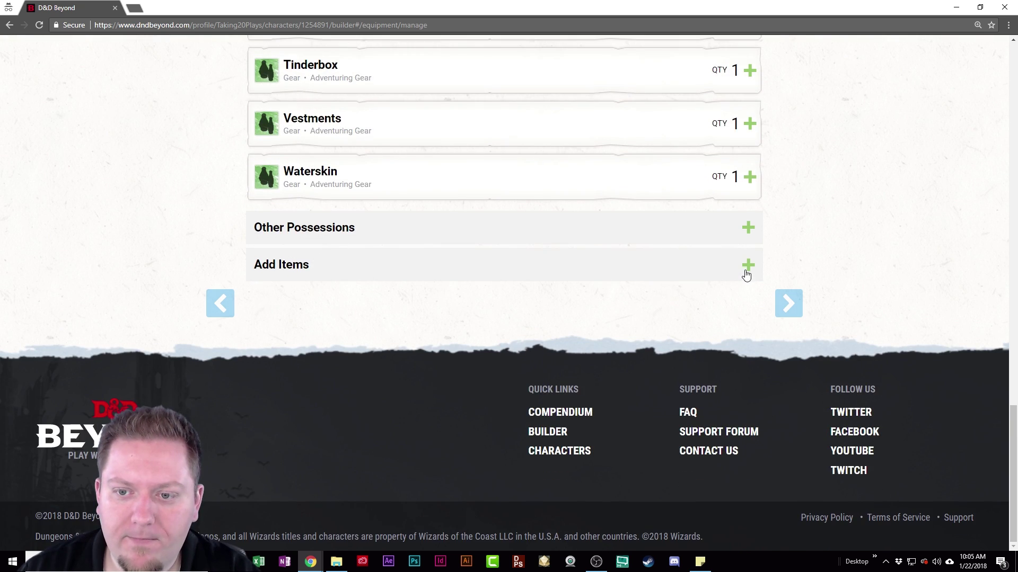
Open the list of items that can be added and filter it to Wondrous items
{"action": "left_click", "coordinate": [745, 271]}
{"action": "scroll", "coordinate": [466, 368], "scroll_direction": "down", "scroll_amount": 6}
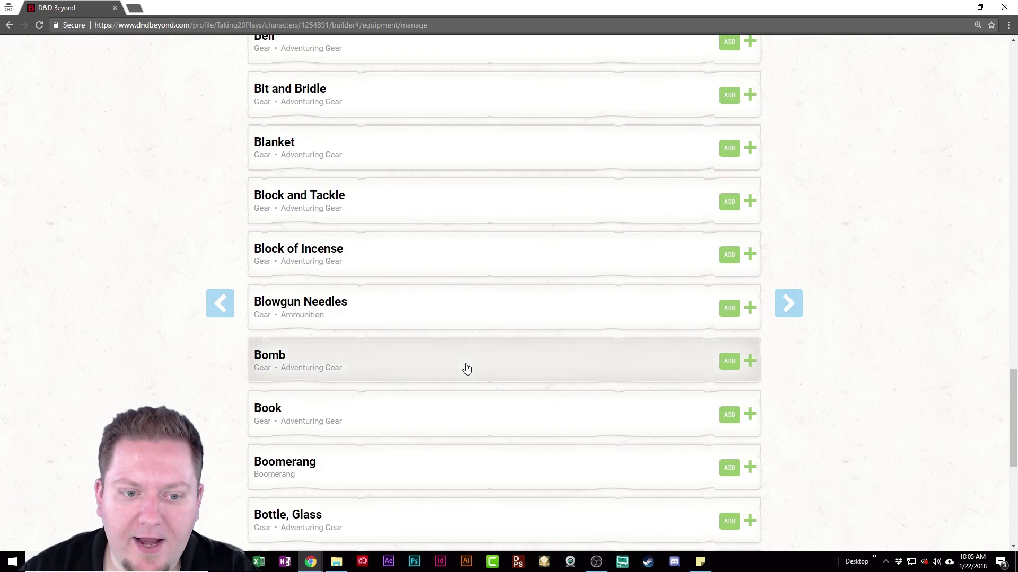
{"action": "scroll", "coordinate": [466, 368], "scroll_direction": "up", "scroll_amount": 20}
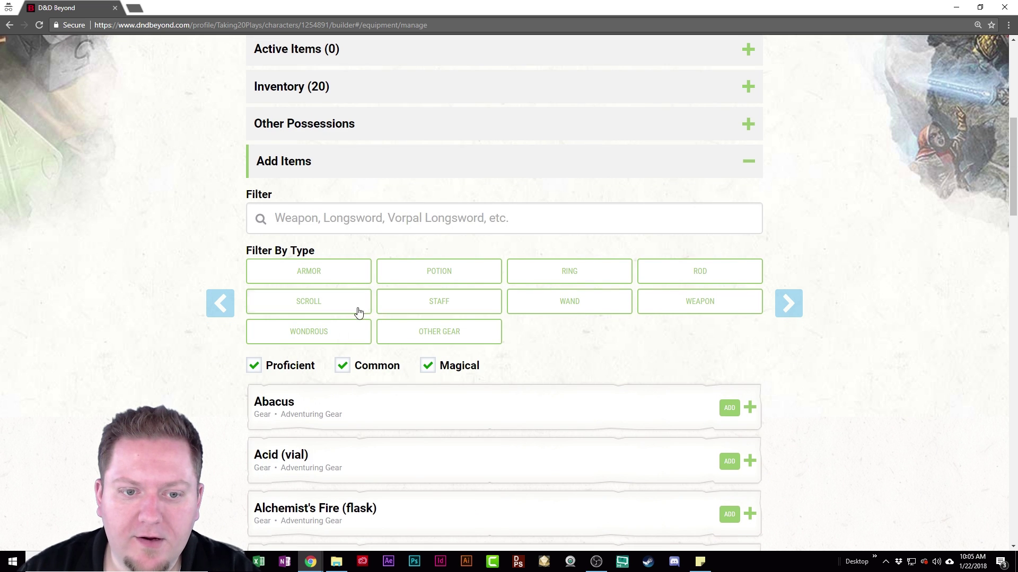
{"action": "left_click", "coordinate": [332, 336]}
{"action": "scroll", "coordinate": [431, 375], "scroll_direction": "down", "scroll_amount": 8}
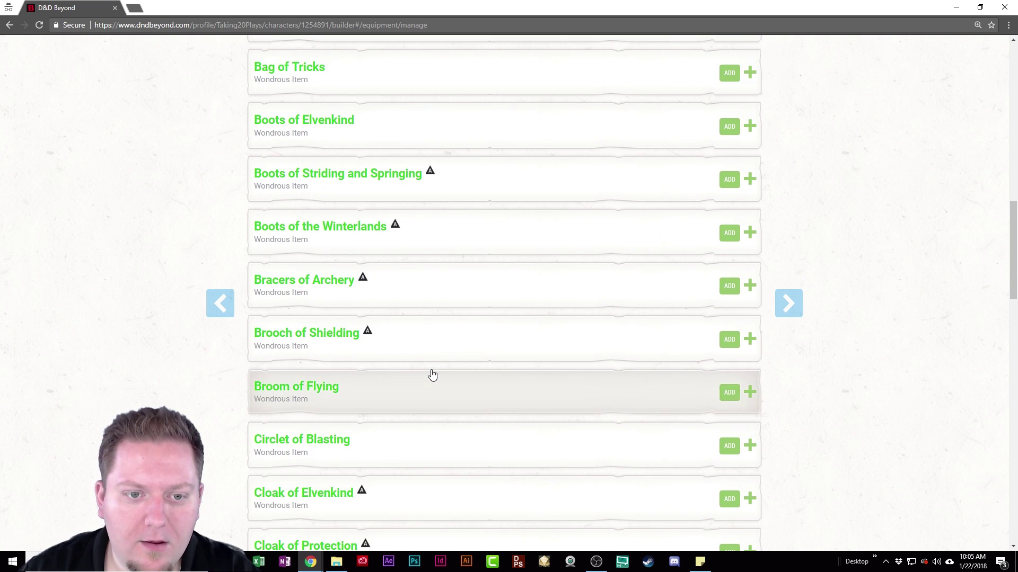
Read the description of the Boots of the Winterlands and add the item to the inventory
{"action": "left_click", "coordinate": [750, 233]}
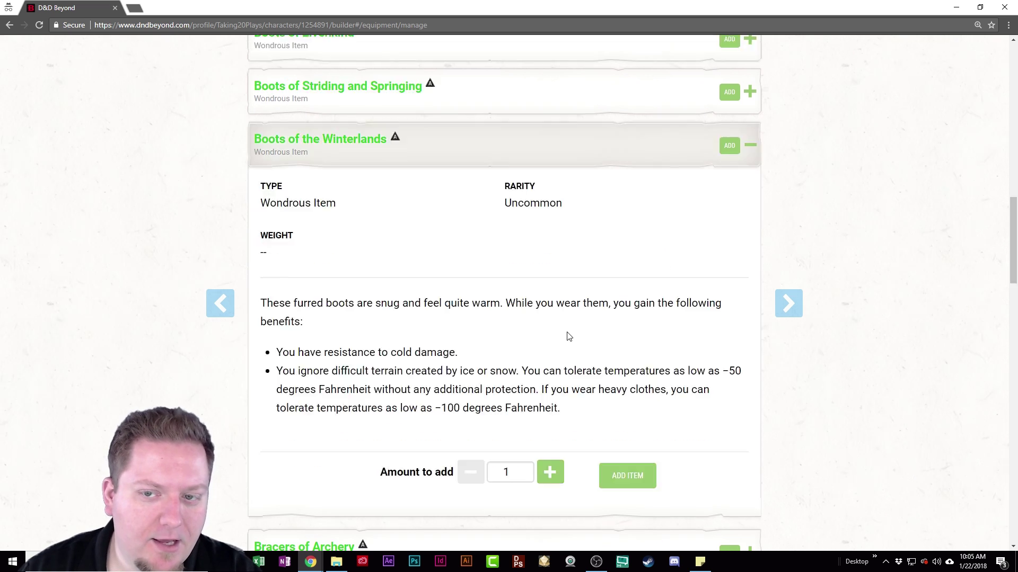
{"action": "scroll", "coordinate": [493, 387], "scroll_direction": "up", "scroll_amount": 2}
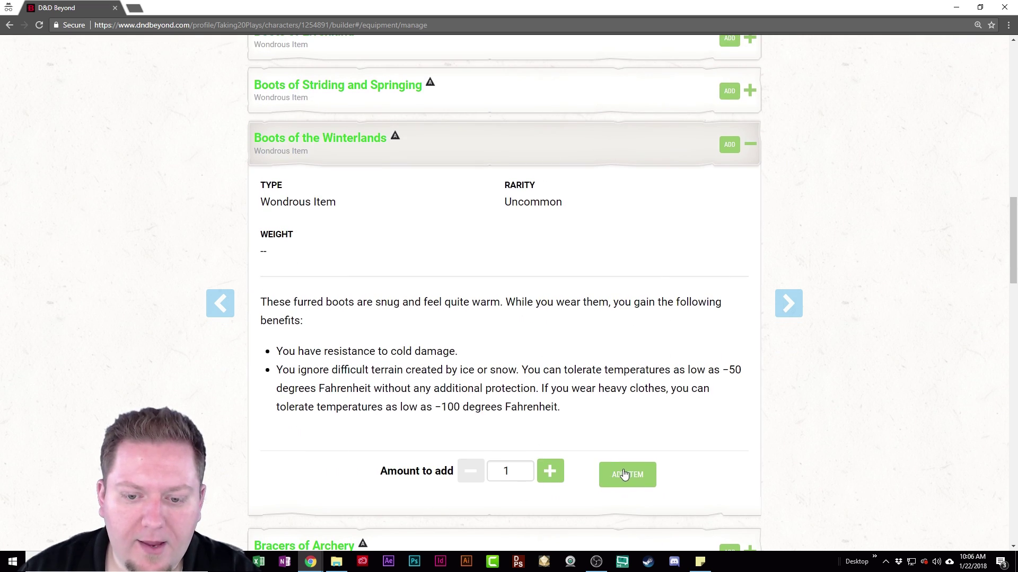
{"action": "left_click", "coordinate": [726, 153]}
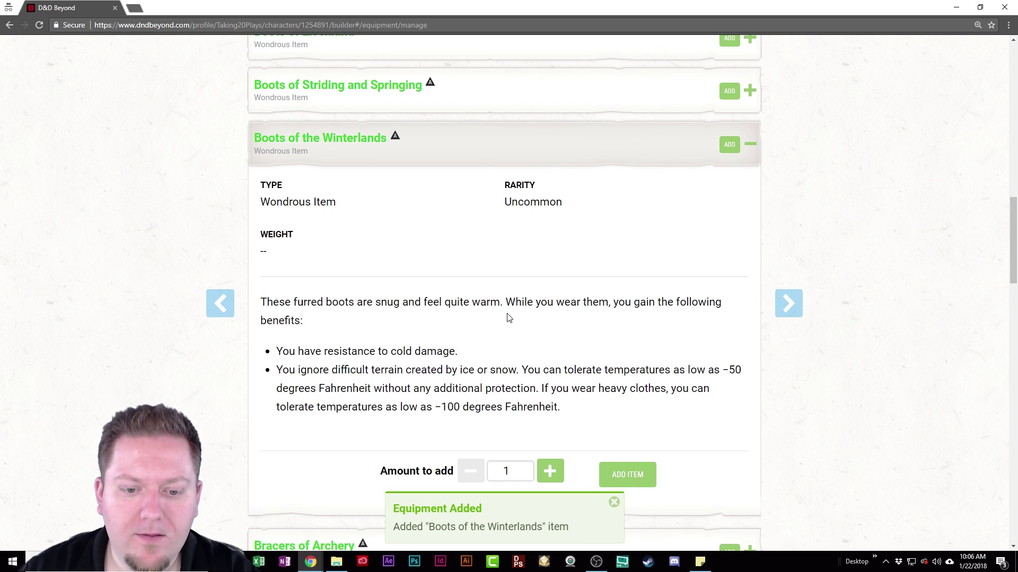
Open the inventory list and mark the Boots of the Winterlands as in use
{"action": "scroll", "coordinate": [507, 318], "scroll_direction": "down", "scroll_amount": 3}
{"action": "scroll", "coordinate": [504, 391], "scroll_direction": "up", "scroll_amount": 15}
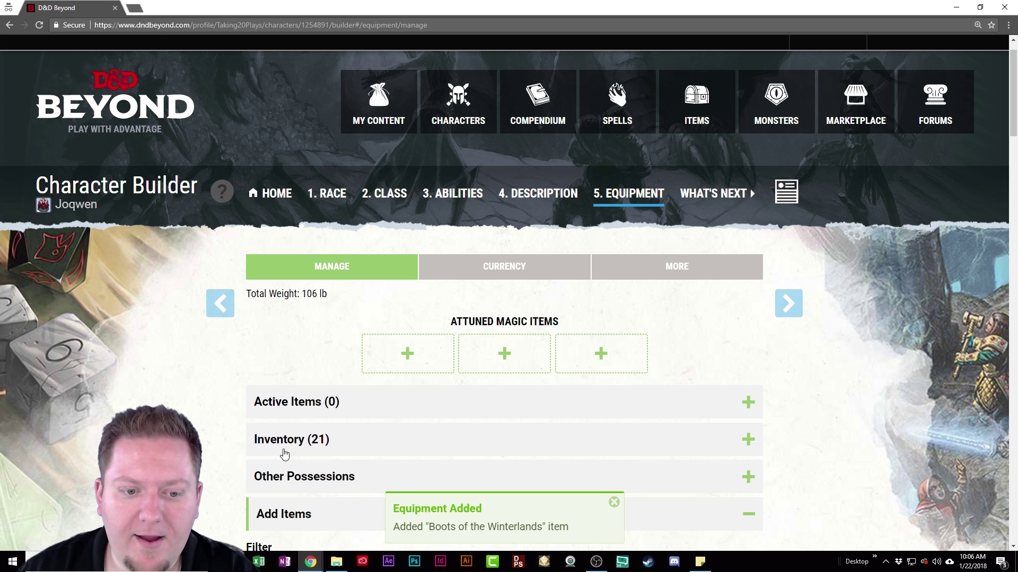
{"action": "left_click", "coordinate": [307, 440]}
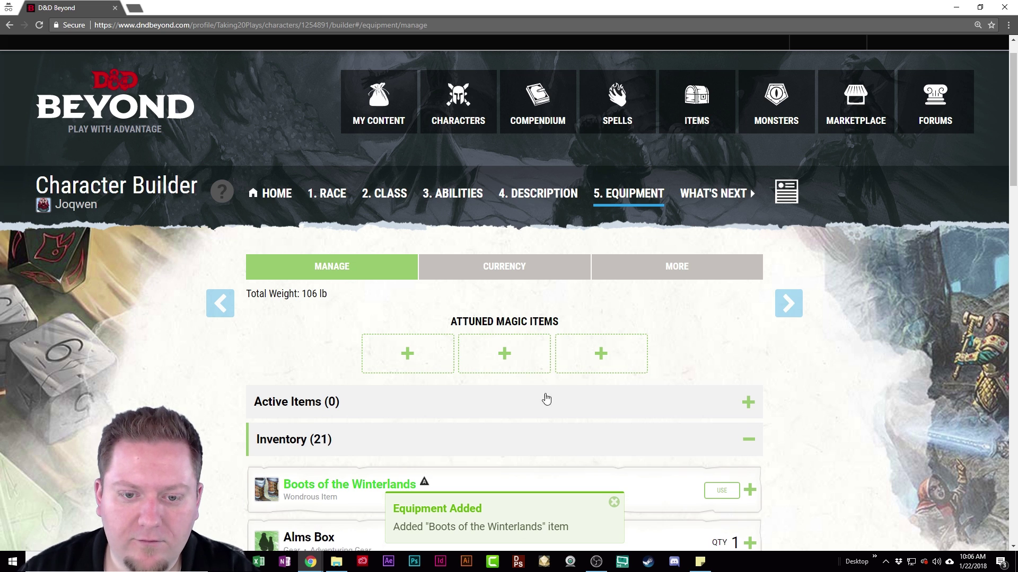
{"action": "scroll", "coordinate": [547, 399], "scroll_direction": "down", "scroll_amount": 7}
{"action": "scroll", "coordinate": [479, 336], "scroll_direction": "up", "scroll_amount": 3}
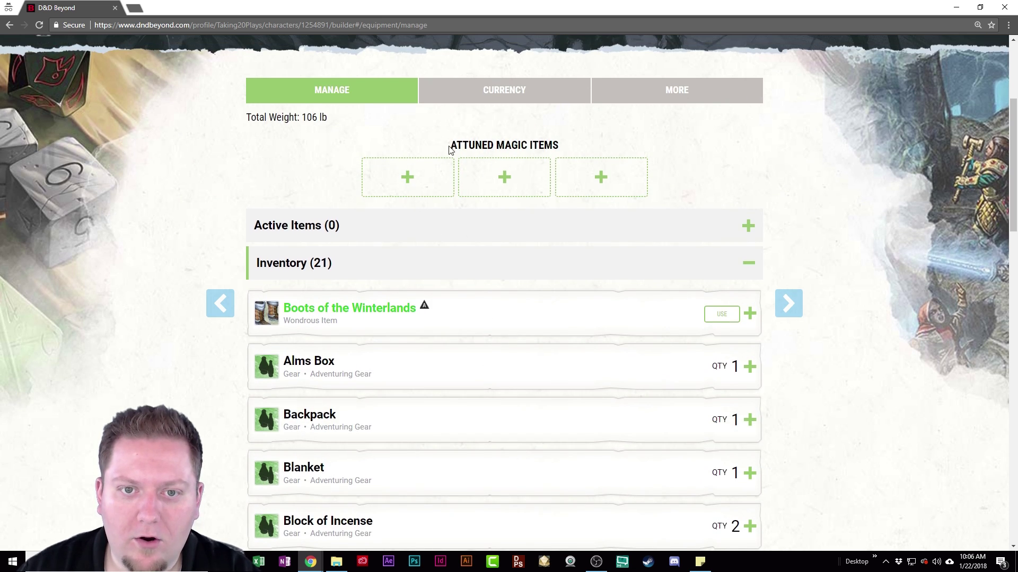
{"action": "left_click", "coordinate": [422, 182]}
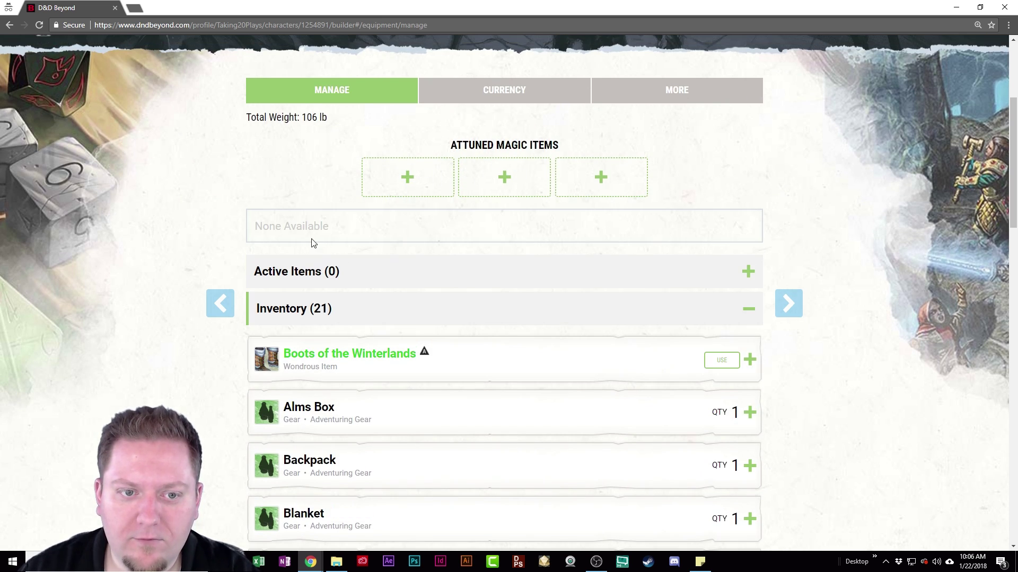
{"action": "left_click", "coordinate": [364, 359]}
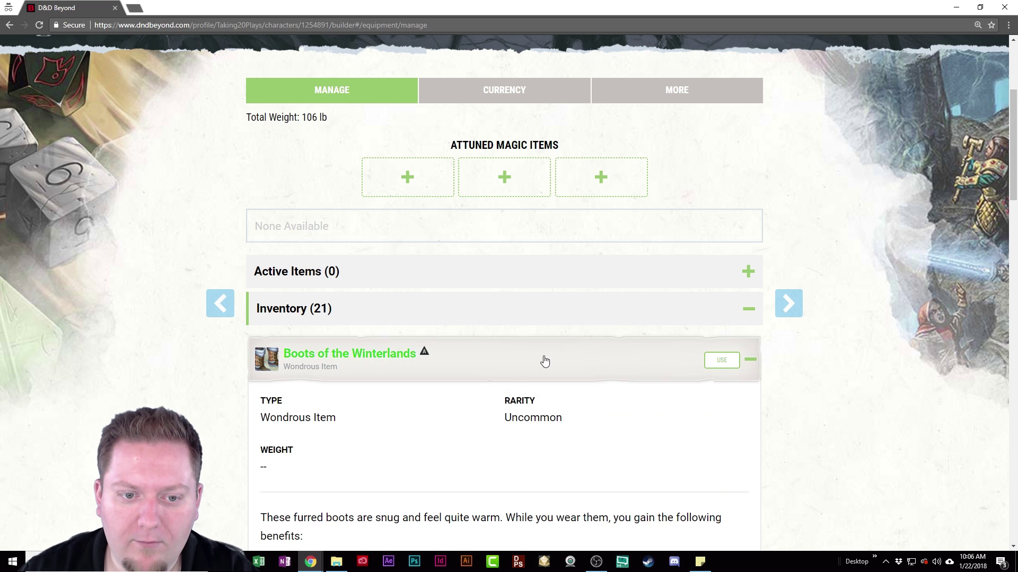
{"action": "left_click", "coordinate": [725, 360]}
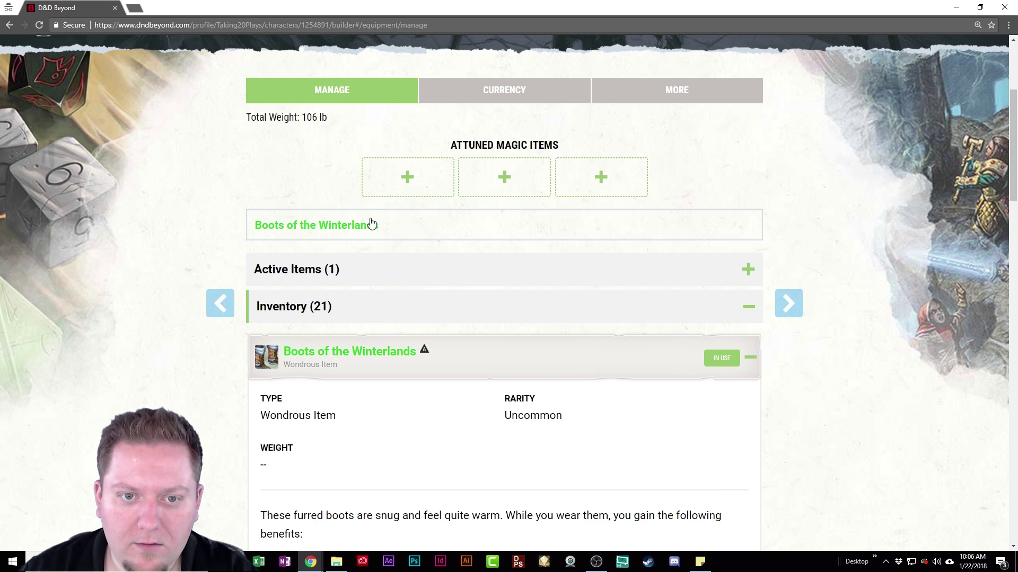
Attune the Boots of the Winterlands in the first attuned magic item slot
{"action": "left_click", "coordinate": [430, 172]}
{"action": "left_click", "coordinate": [354, 306]}
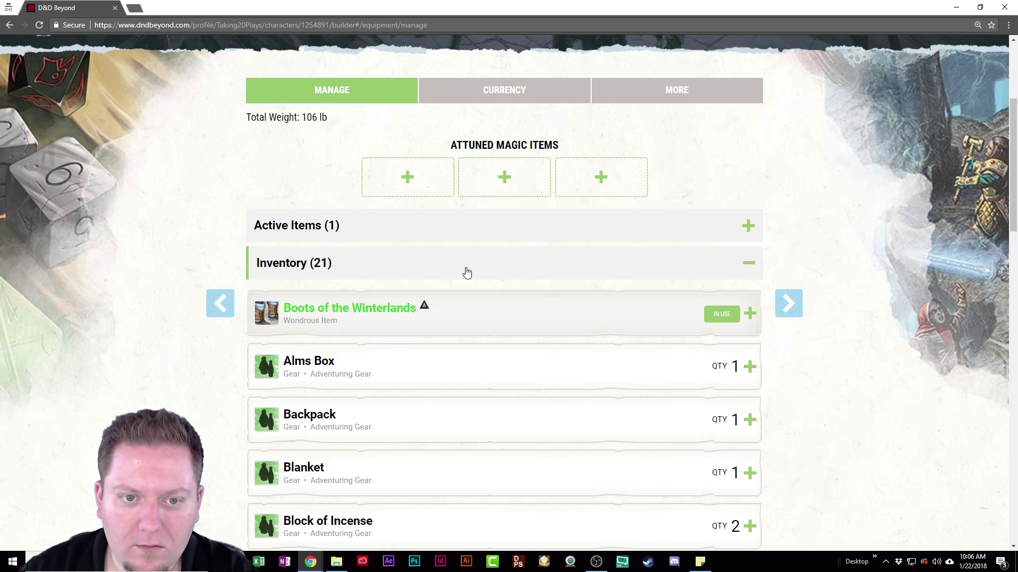
{"action": "left_click", "coordinate": [406, 185]}
{"action": "left_click", "coordinate": [321, 235]}
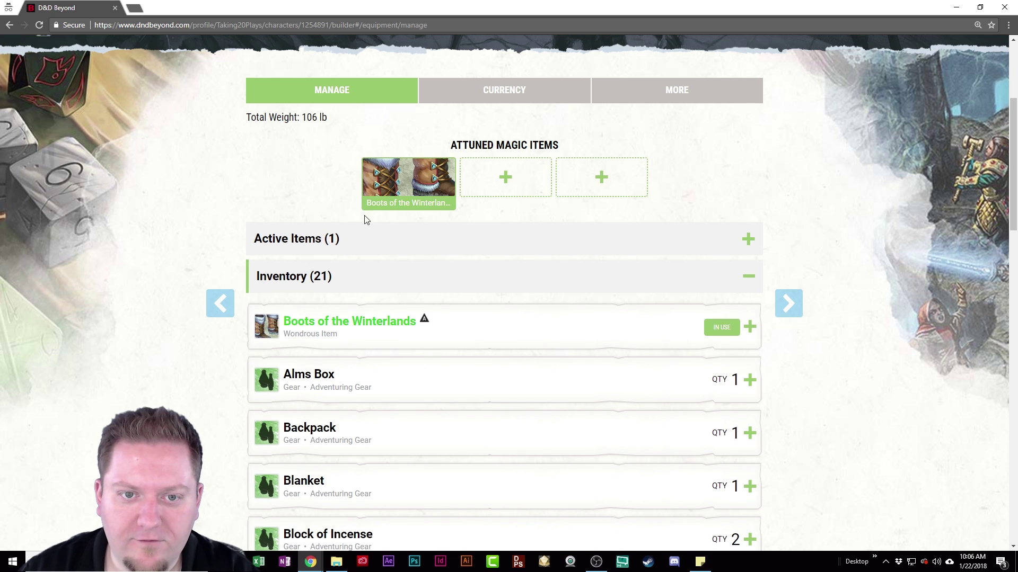
Review the attuned magic items, the currency section and the additional equipment options
{"action": "scroll", "coordinate": [825, 413], "scroll_direction": "up", "scroll_amount": 4}
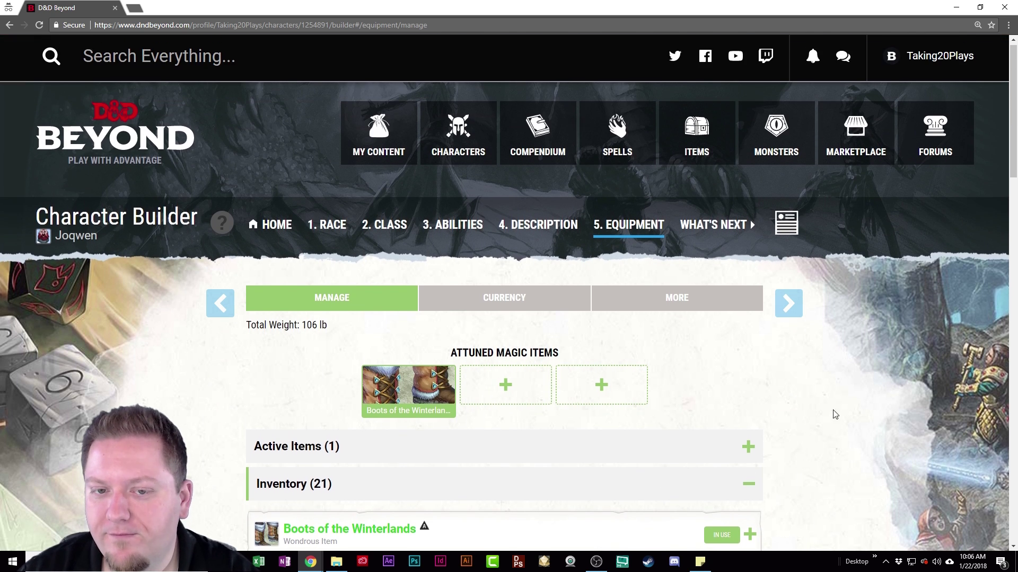
{"action": "scroll", "coordinate": [839, 421], "scroll_direction": "down", "scroll_amount": 3}
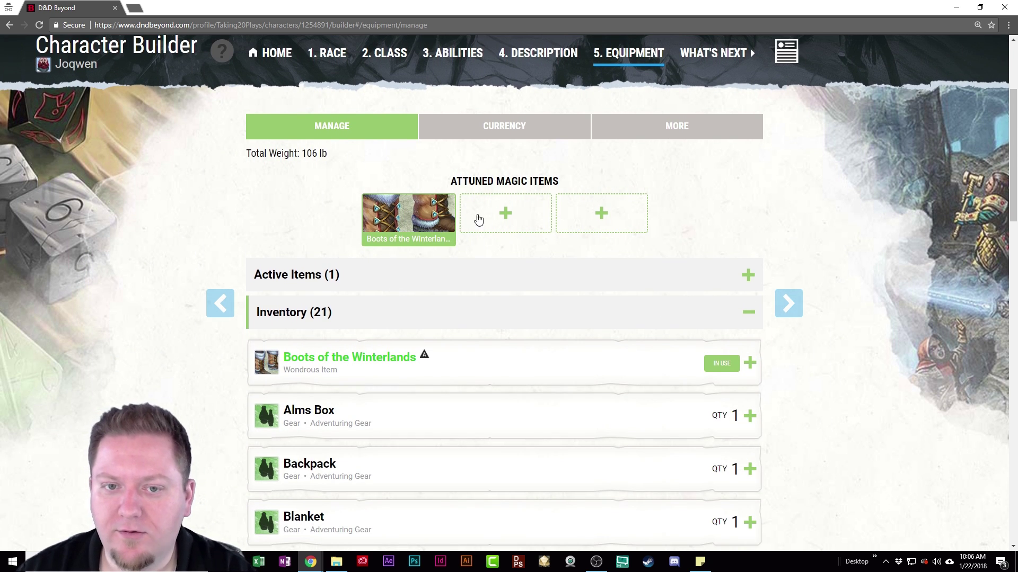
{"action": "scroll", "coordinate": [583, 238], "scroll_direction": "up", "scroll_amount": 2}
{"action": "left_click", "coordinate": [533, 215]}
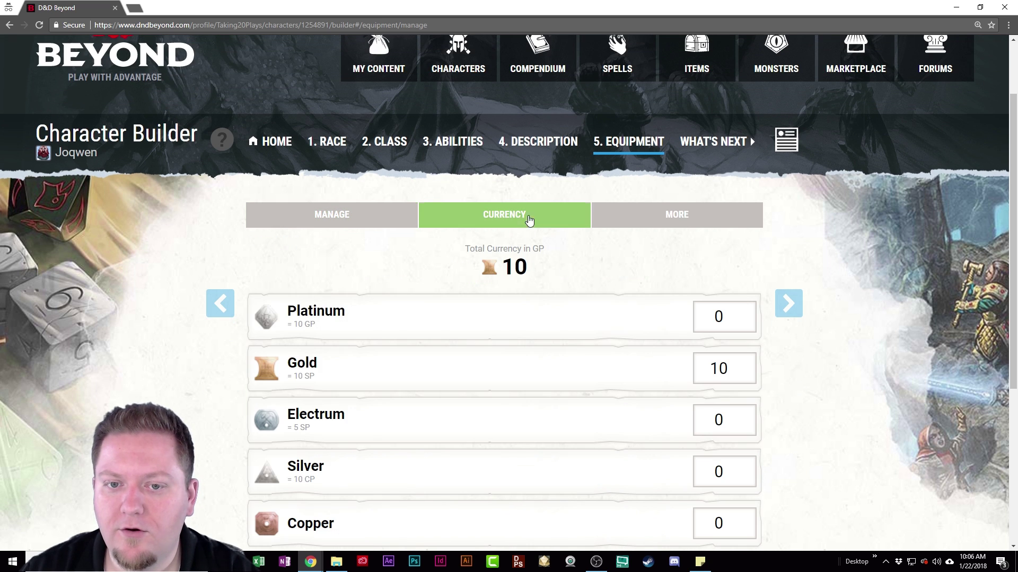
{"action": "left_click", "coordinate": [713, 214]}
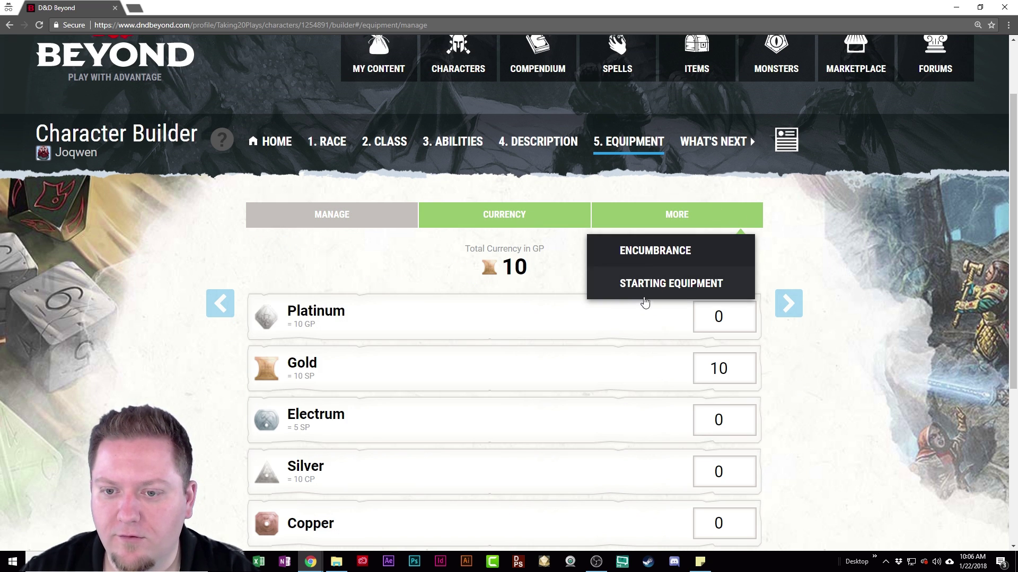
Continue to What's Next, view the digital character sheet and look through its abilities, skills, attacks, equipment and spells
{"action": "left_click", "coordinate": [798, 303]}
{"action": "scroll", "coordinate": [902, 295], "scroll_direction": "down", "scroll_amount": 2}
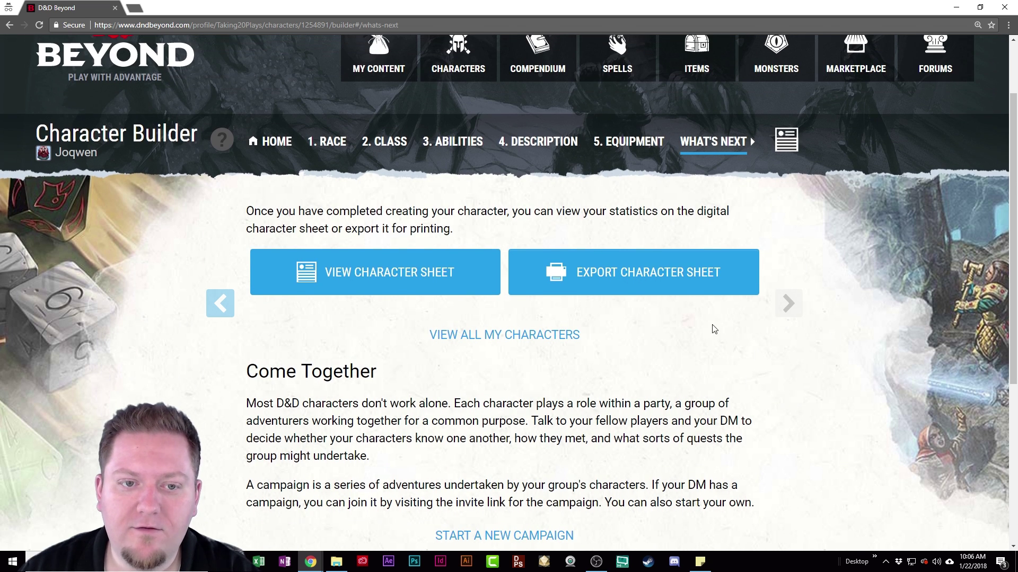
{"action": "left_click", "coordinate": [474, 282]}
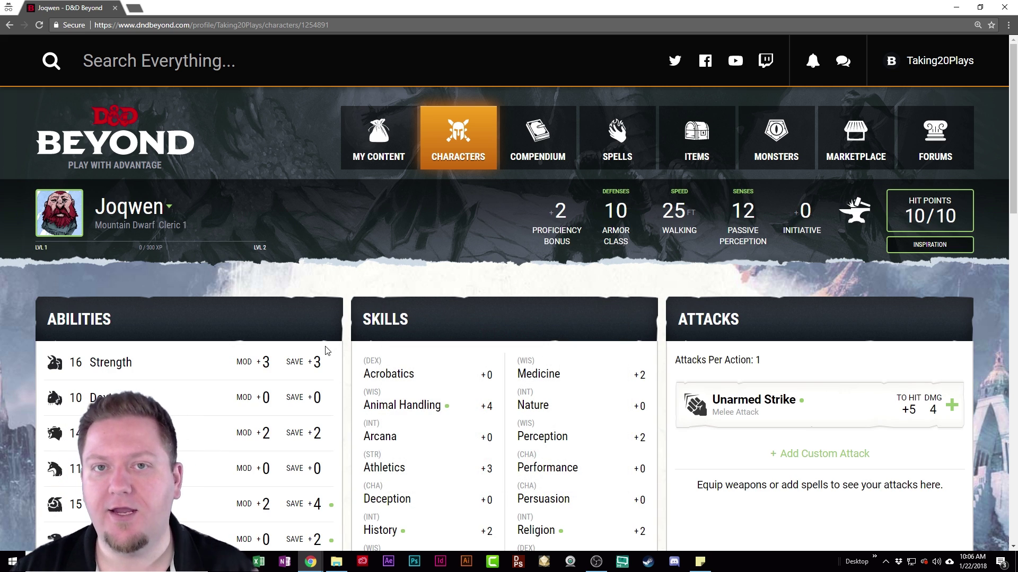
{"action": "scroll", "coordinate": [327, 351], "scroll_direction": "down", "scroll_amount": 3}
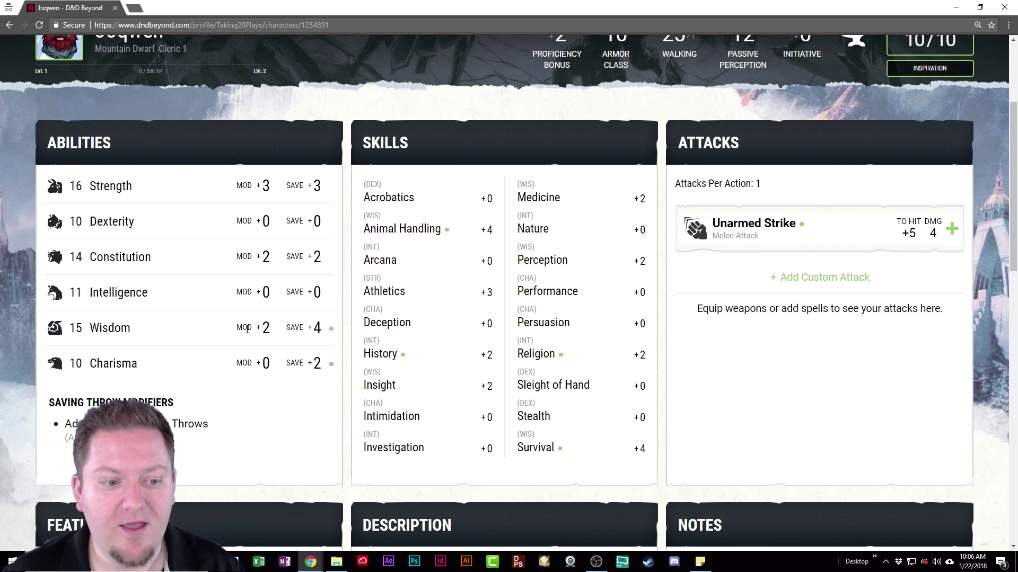
{"action": "scroll", "coordinate": [247, 330], "scroll_direction": "down", "scroll_amount": 15}
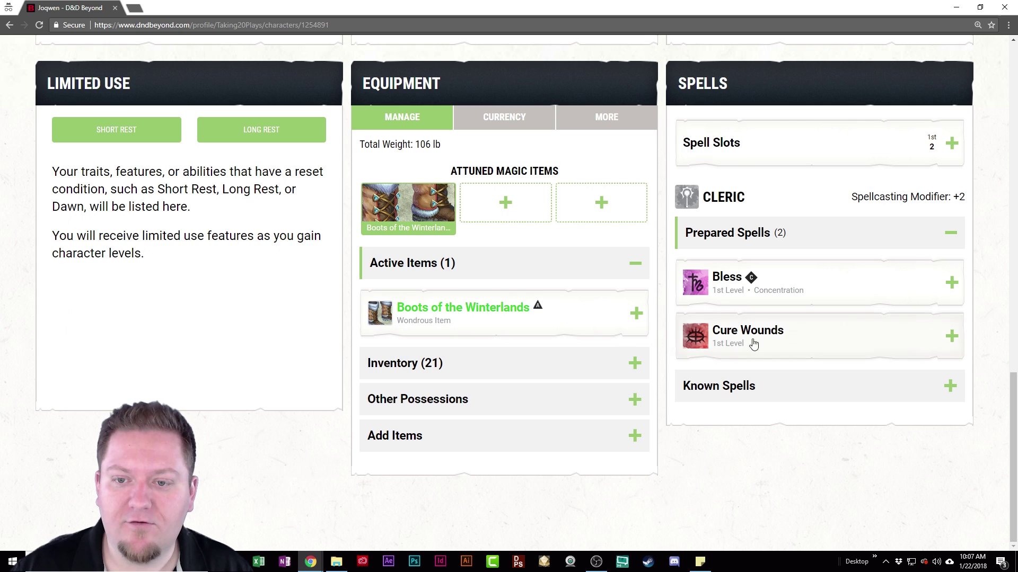
{"action": "scroll", "coordinate": [500, 409], "scroll_direction": "up", "scroll_amount": 10}
{"action": "scroll", "coordinate": [352, 380], "scroll_direction": "up", "scroll_amount": 9}
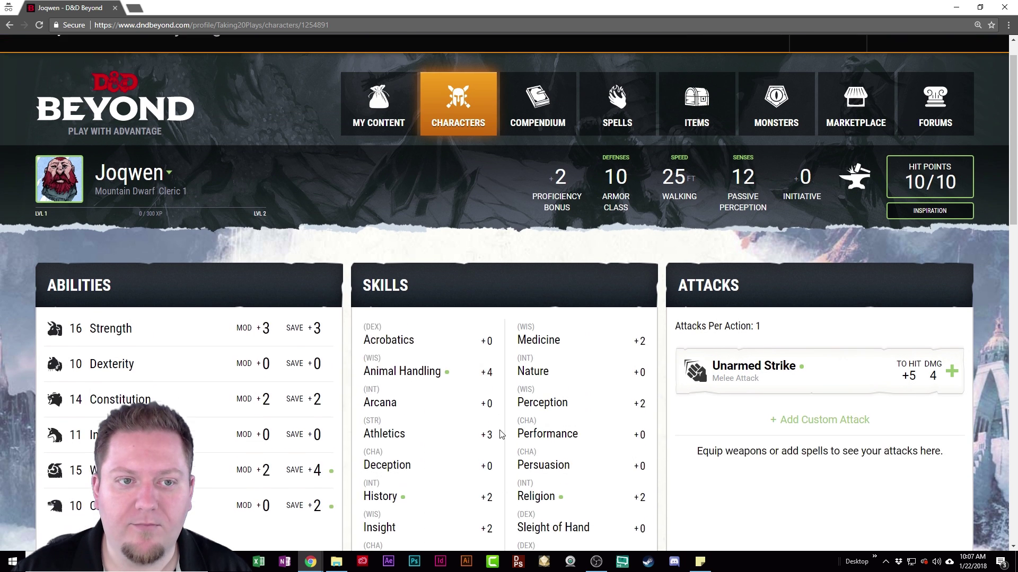
Go back to What's Next, export the character sheet as a PDF and look through it to the spellcasting page
{"action": "left_click", "coordinate": [10, 25]}
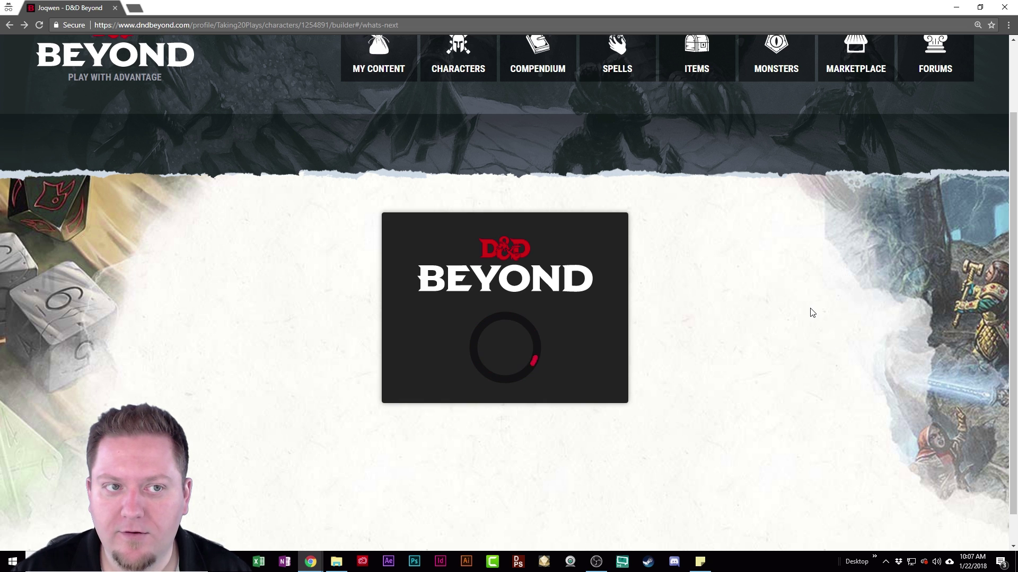
{"action": "left_click", "coordinate": [644, 273]}
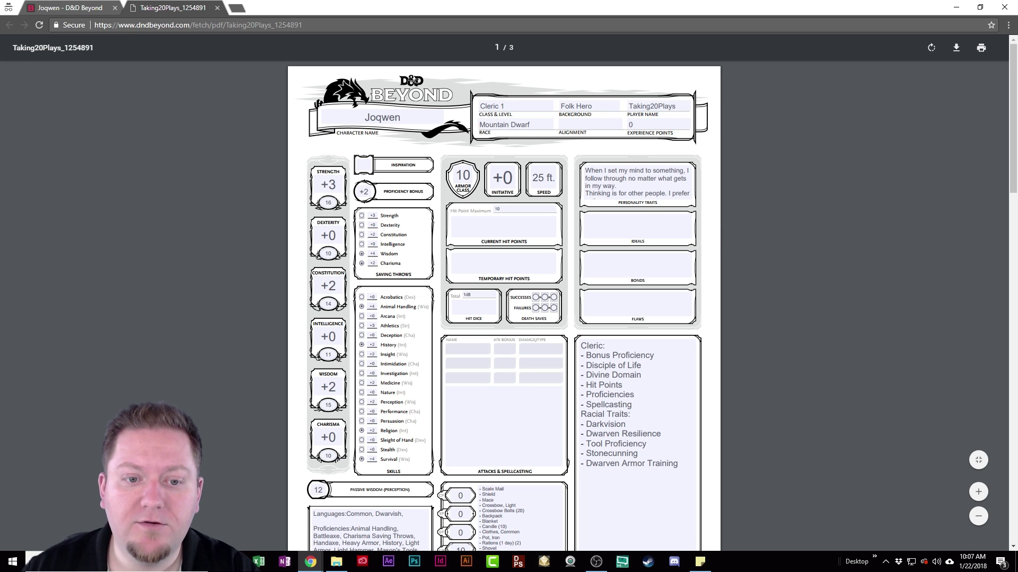
{"action": "scroll", "coordinate": [415, 393], "scroll_direction": "down", "scroll_amount": 3}
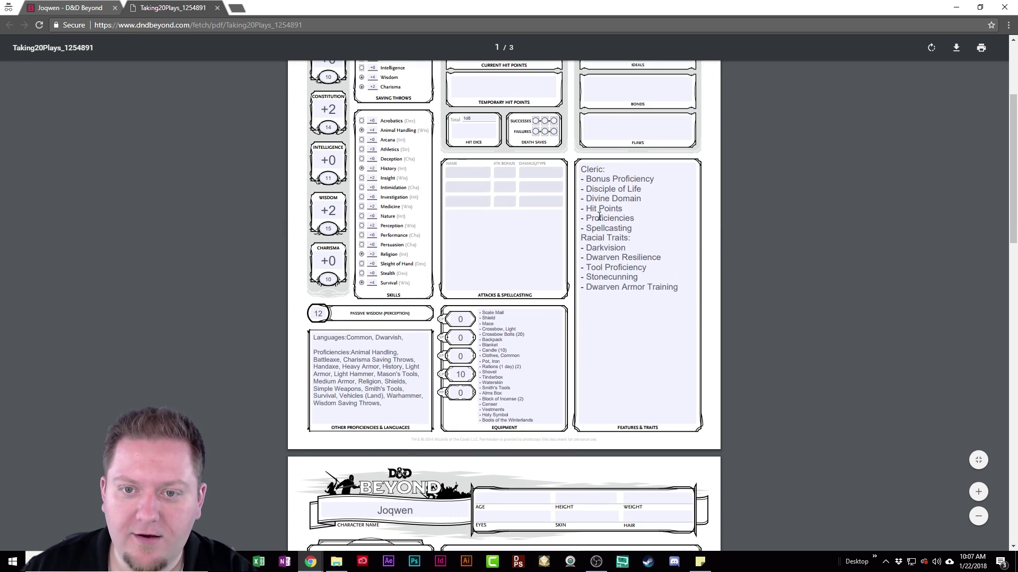
{"action": "scroll", "coordinate": [691, 167], "scroll_direction": "up", "scroll_amount": 3}
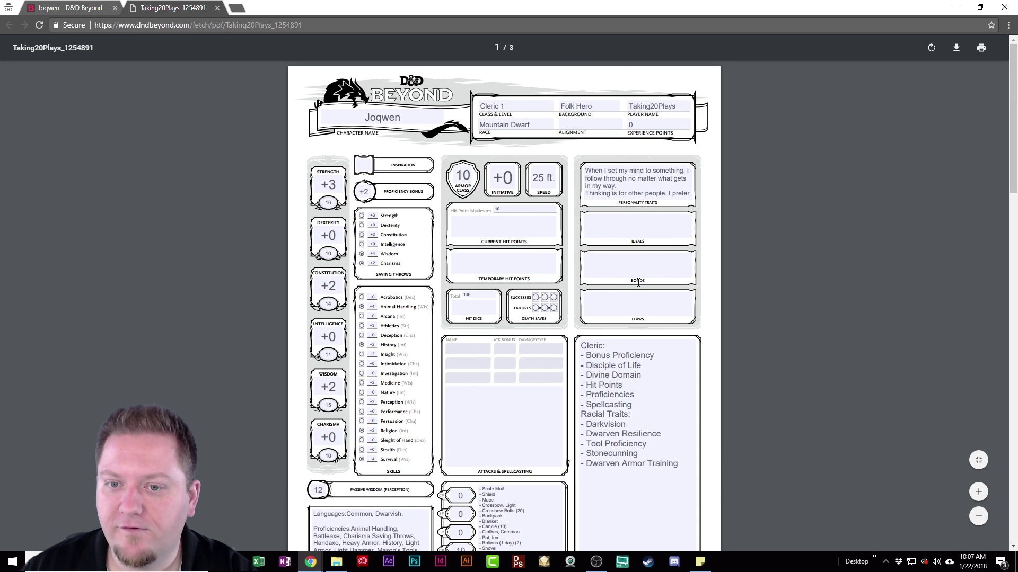
{"action": "scroll", "coordinate": [638, 282], "scroll_direction": "down", "scroll_amount": 20}
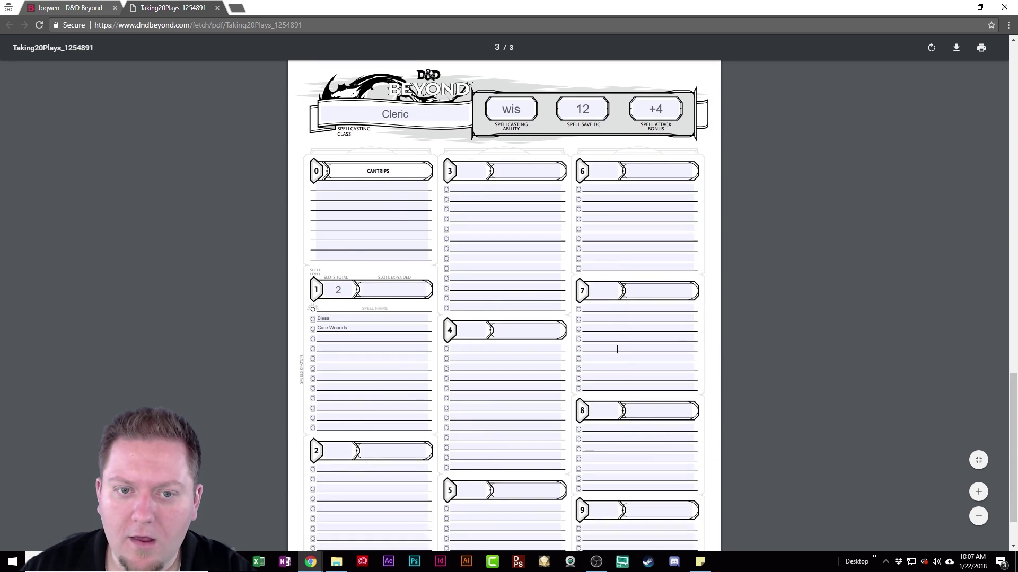
{"action": "scroll", "coordinate": [418, 188], "scroll_direction": "down", "scroll_amount": 1}
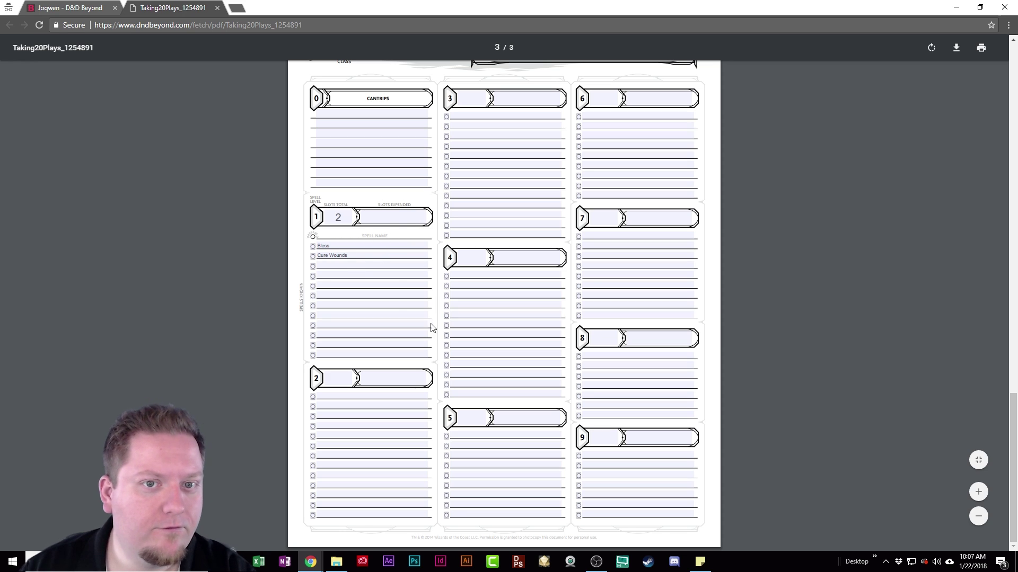
Review the exported sheet's backstory and treasure page and the full text of its proficiencies and languages field on page one
{"action": "scroll", "coordinate": [431, 328], "scroll_direction": "up", "scroll_amount": 12}
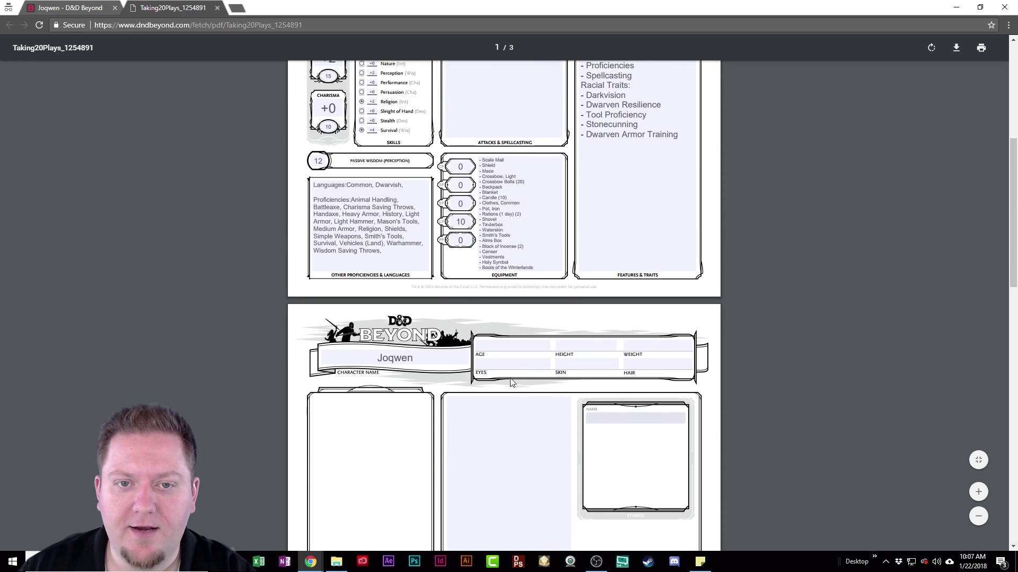
{"action": "scroll", "coordinate": [511, 383], "scroll_direction": "down", "scroll_amount": 13}
{"action": "scroll", "coordinate": [459, 254], "scroll_direction": "up", "scroll_amount": 7}
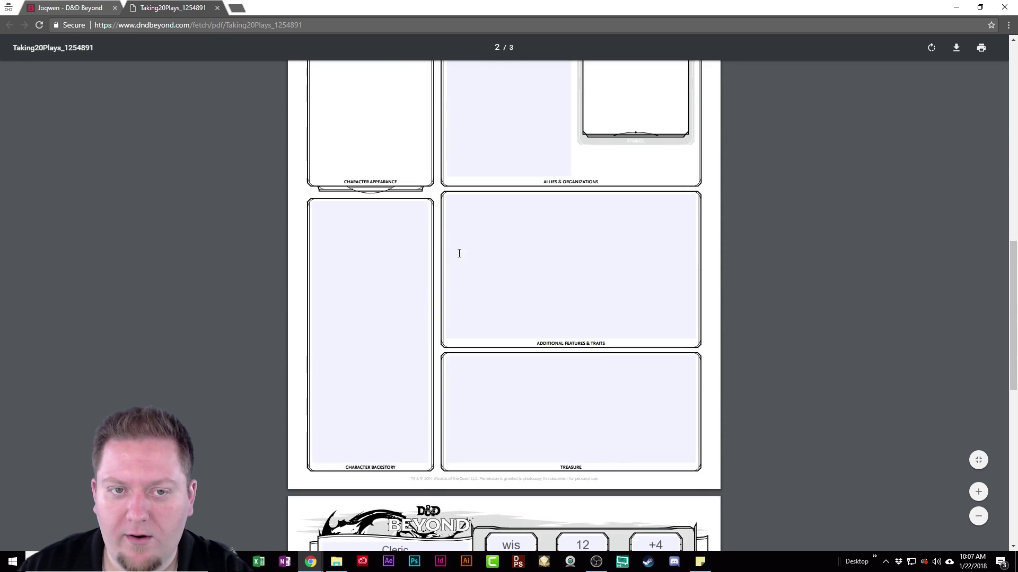
{"action": "scroll", "coordinate": [459, 253], "scroll_direction": "up", "scroll_amount": 7}
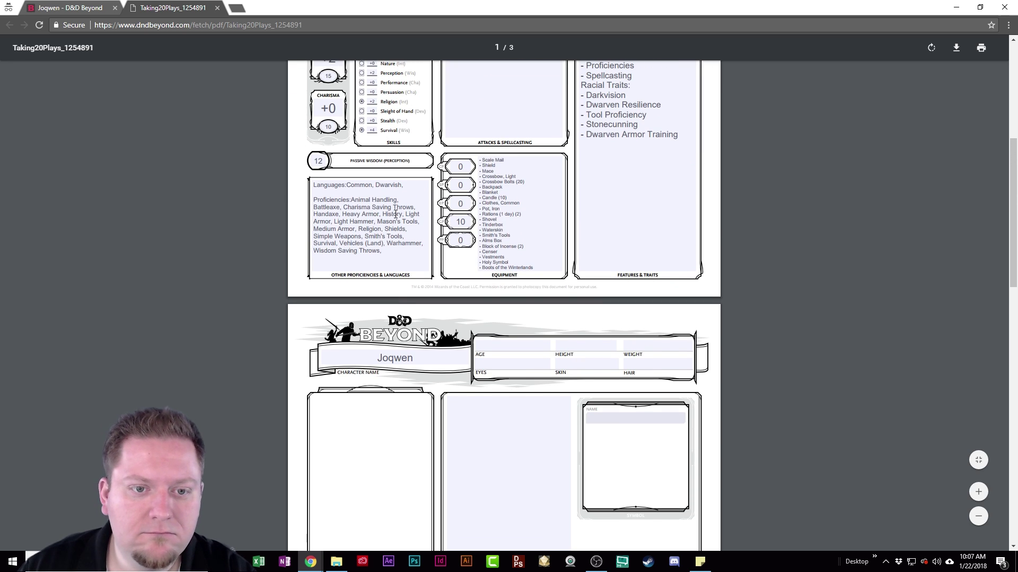
{"action": "left_click", "coordinate": [399, 254]}
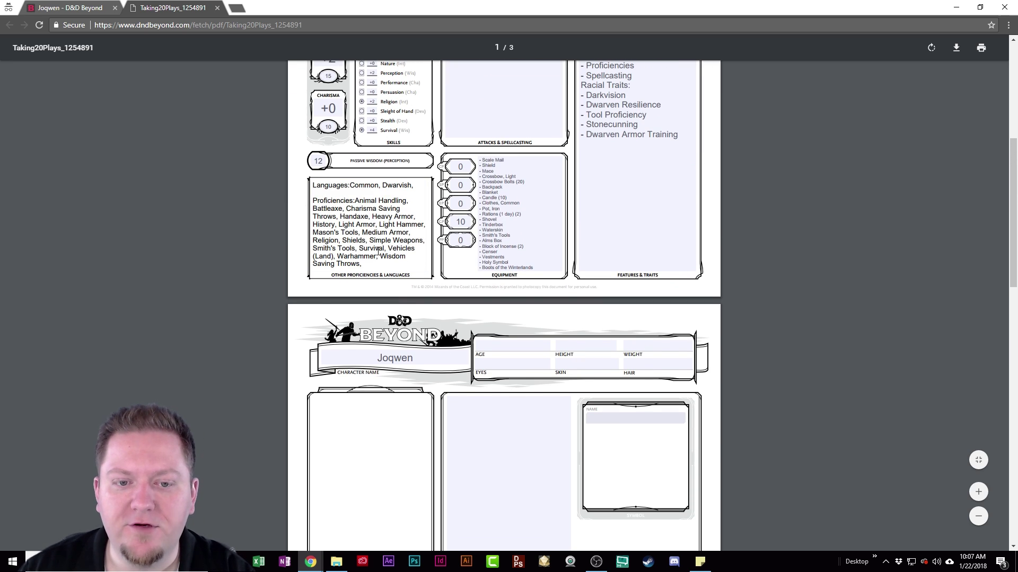
{"action": "scroll", "coordinate": [552, 348], "scroll_direction": "up", "scroll_amount": 5}
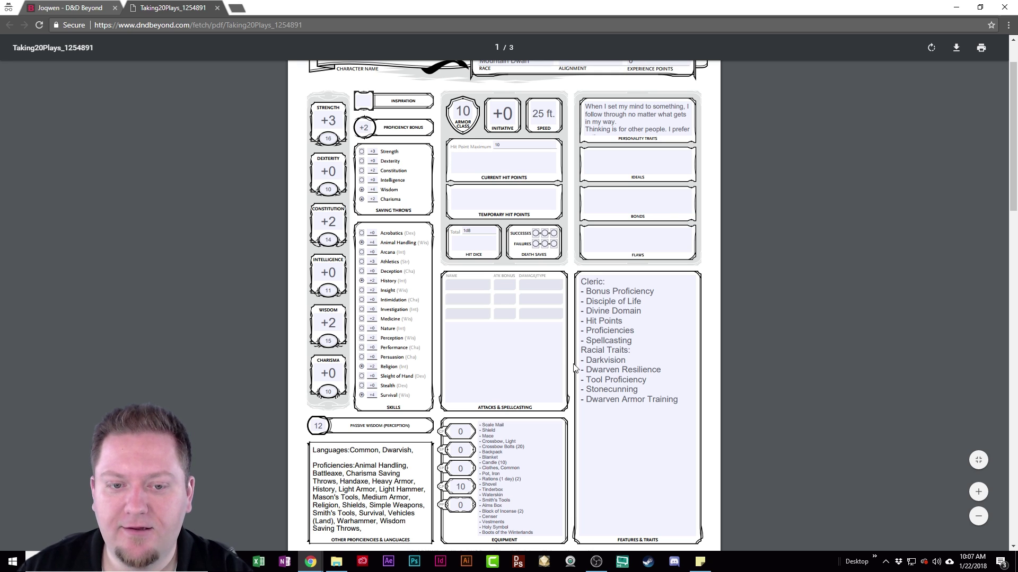
{"action": "scroll", "coordinate": [618, 383], "scroll_direction": "up", "scroll_amount": 2}
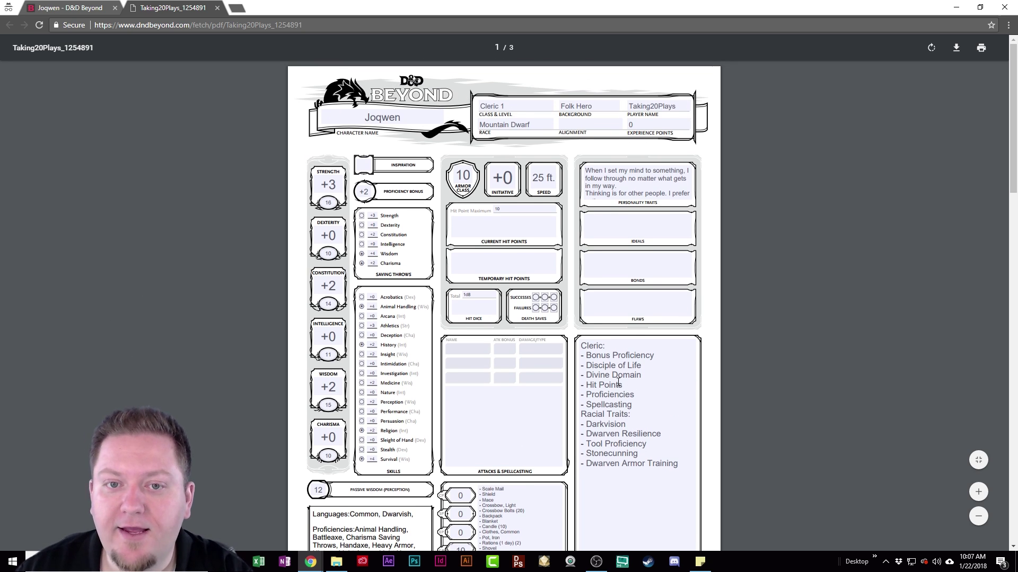
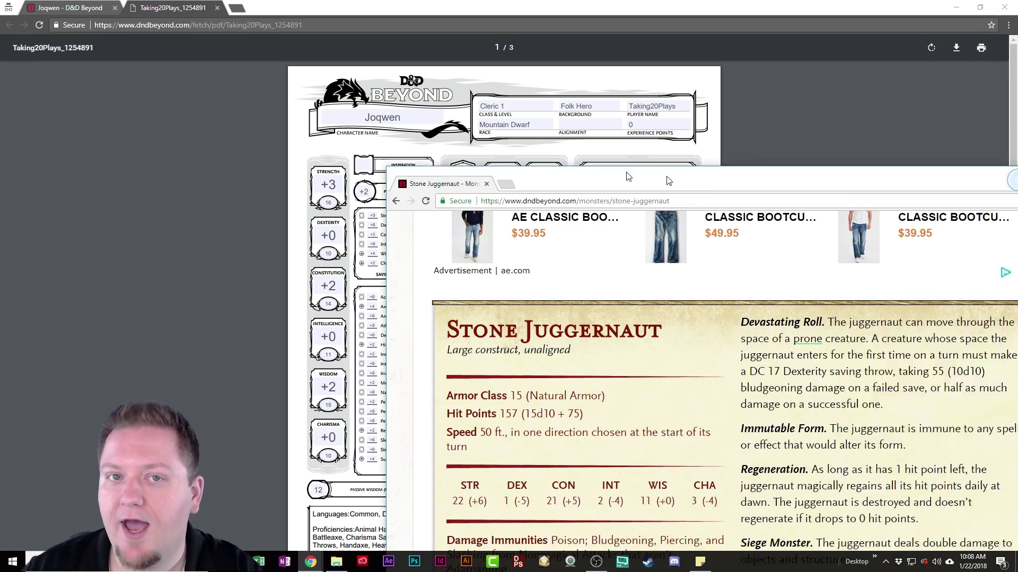
Bring up the other browser window showing the Stone Juggernaut, maximize it and go to the D&D Beyond home page
{"action": "left_click_drag", "start_coordinate": [424, 186], "coordinate": [663, 200]}
{"action": "double_click", "coordinate": [795, 200]}
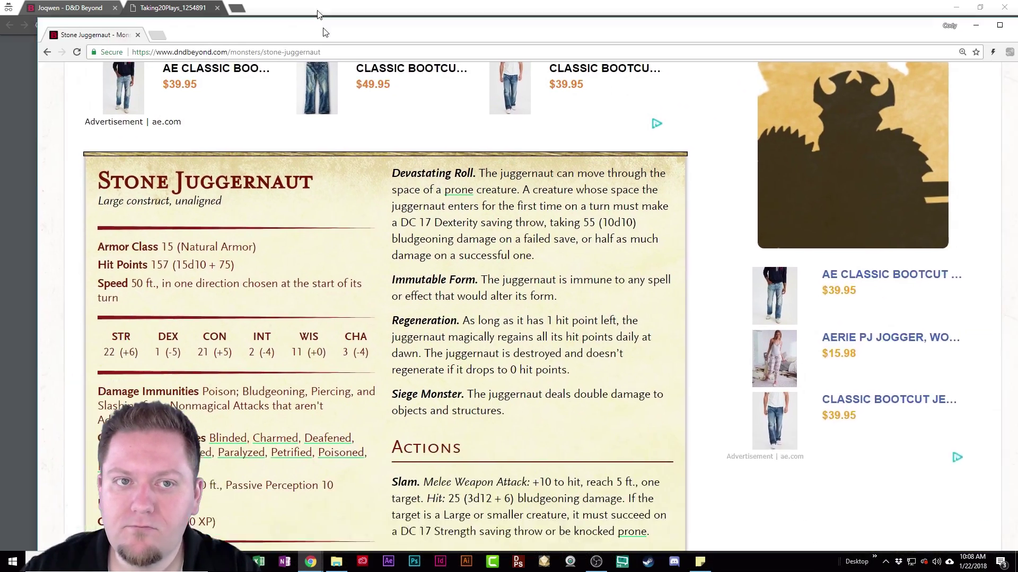
{"action": "scroll", "coordinate": [275, 163], "scroll_direction": "up", "scroll_amount": 5}
{"action": "left_click", "coordinate": [102, 126]}
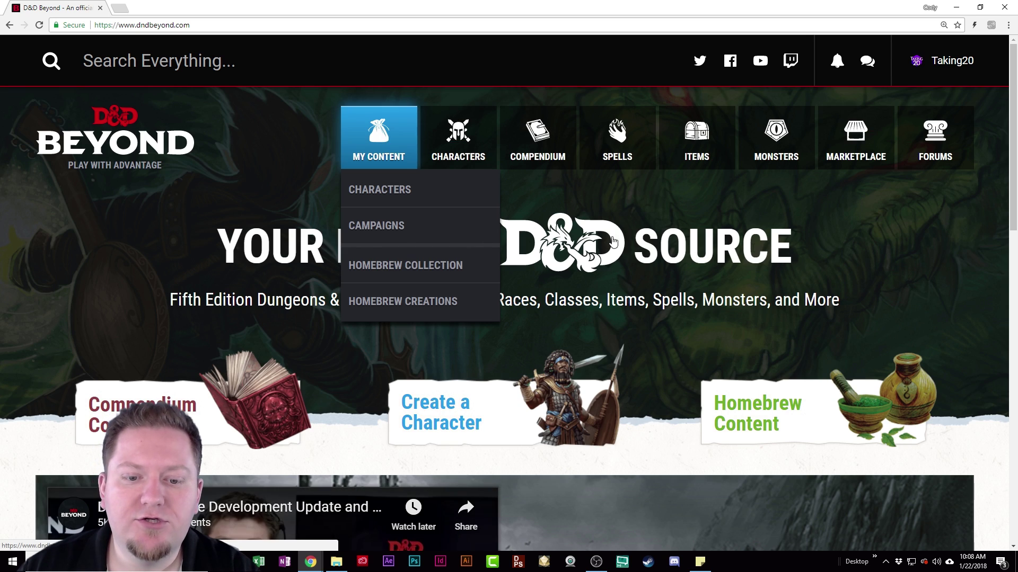
Open Volo's Guide to Monsters from the compendium's rules sources
{"action": "mouse_move", "coordinate": [937, 65]}
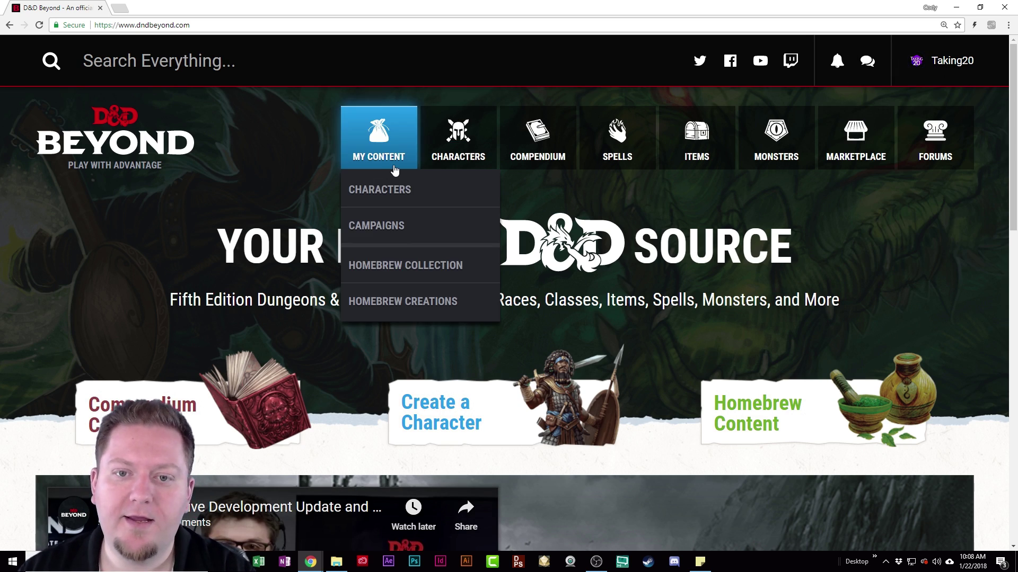
{"action": "mouse_move", "coordinate": [485, 139]}
{"action": "mouse_move", "coordinate": [551, 150]}
{"action": "mouse_move", "coordinate": [565, 191]}
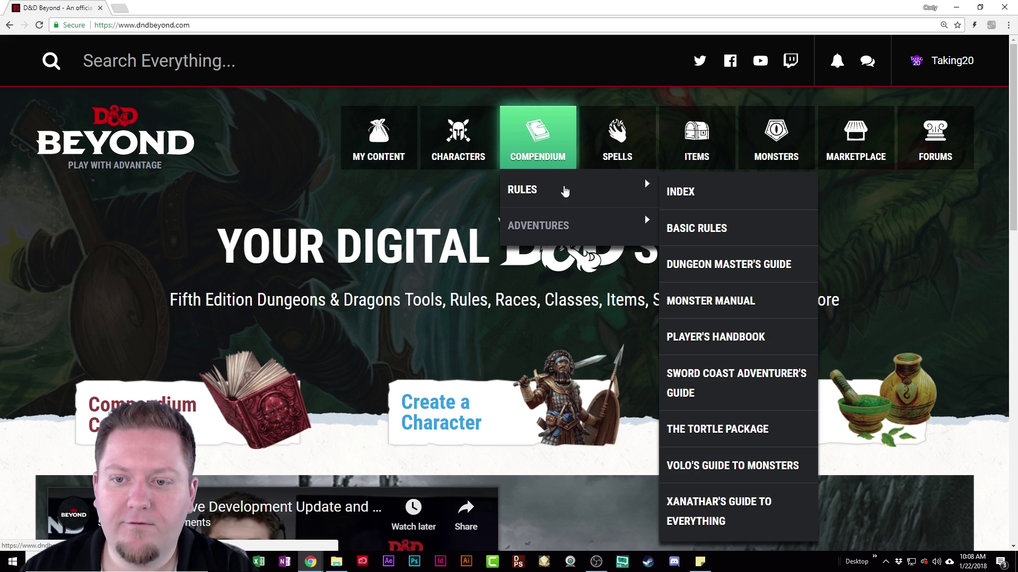
{"action": "left_click", "coordinate": [712, 468]}
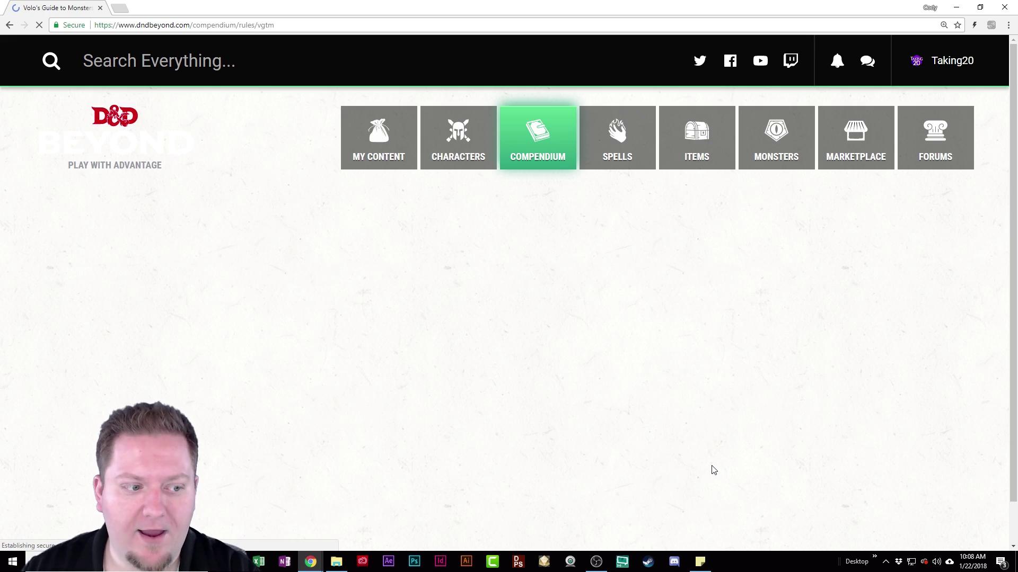
Look through the chapter lists, appendices and monster stat block index of Volo's Guide to Monsters
{"action": "scroll", "coordinate": [431, 213], "scroll_direction": "down", "scroll_amount": 3}
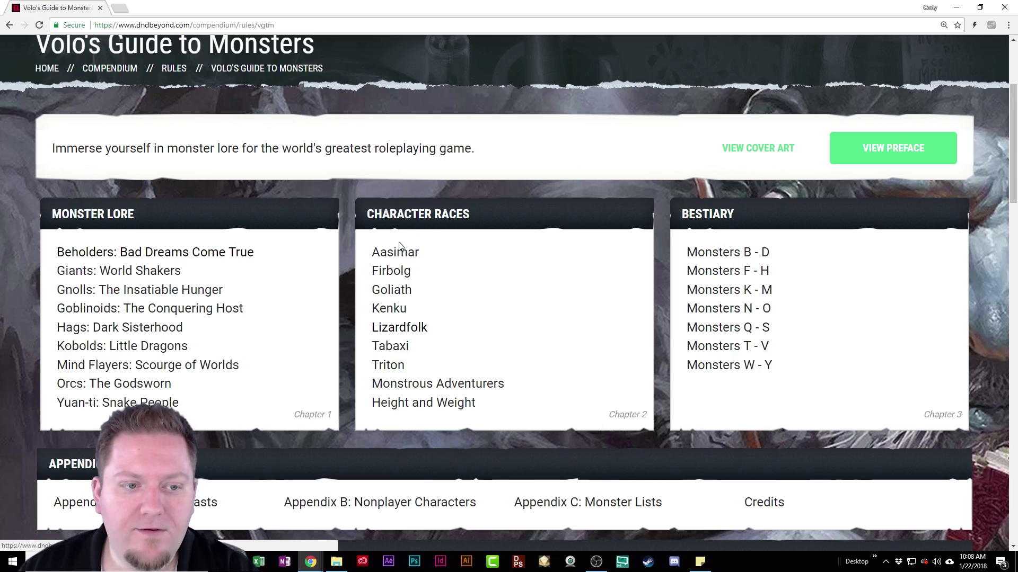
{"action": "scroll", "coordinate": [399, 245], "scroll_direction": "down", "scroll_amount": 2}
{"action": "scroll", "coordinate": [488, 507], "scroll_direction": "down", "scroll_amount": 20}
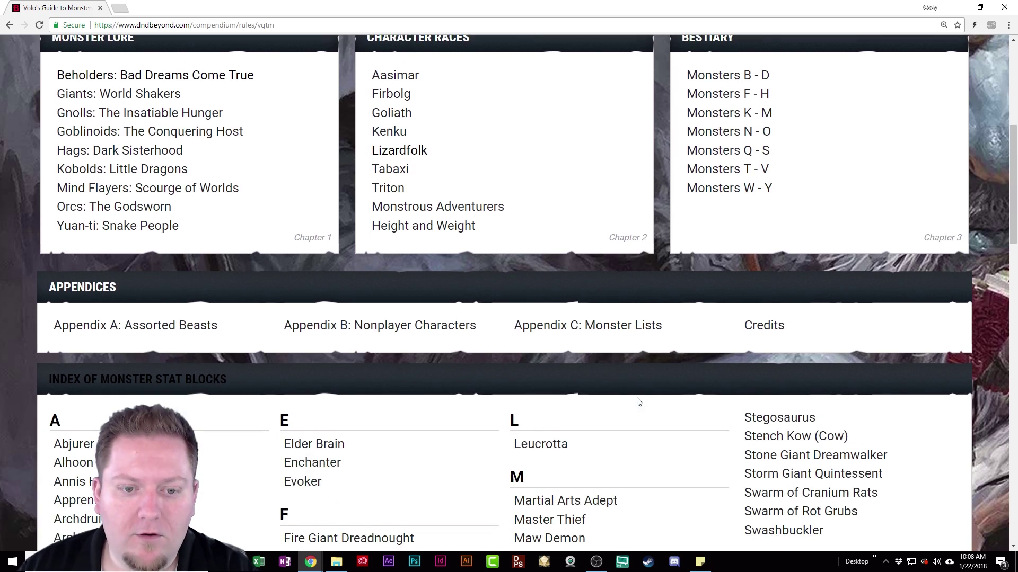
{"action": "scroll", "coordinate": [400, 443], "scroll_direction": "up", "scroll_amount": 20}
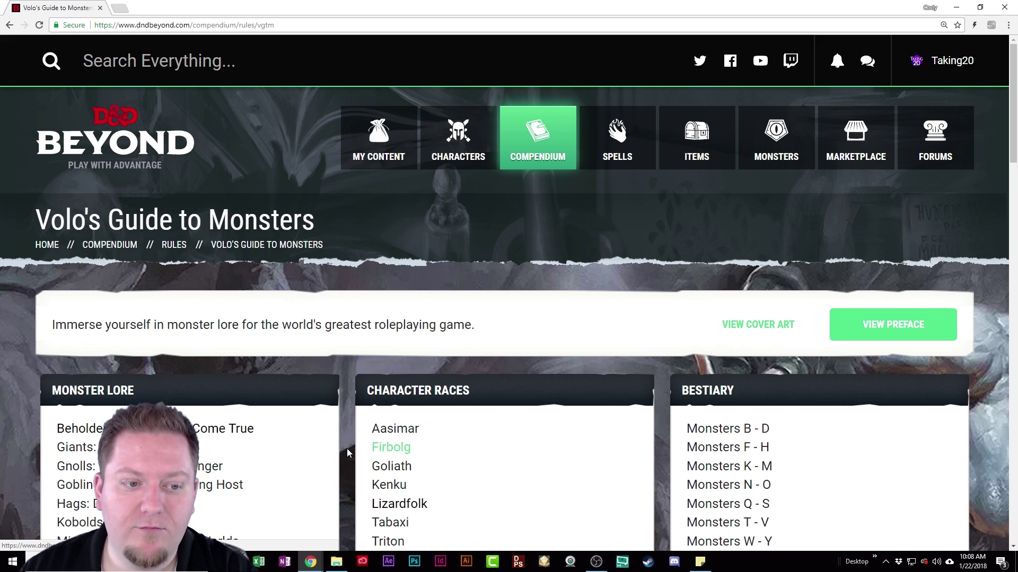
Open the full monsters listing and look over its type categories, filters and first entries
{"action": "mouse_move", "coordinate": [796, 140]}
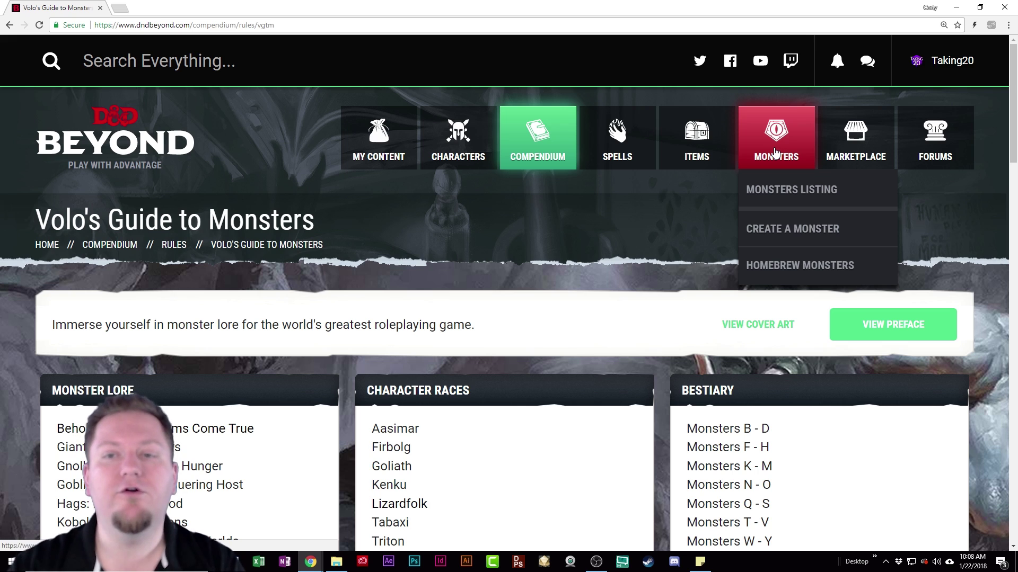
{"action": "left_click", "coordinate": [763, 204]}
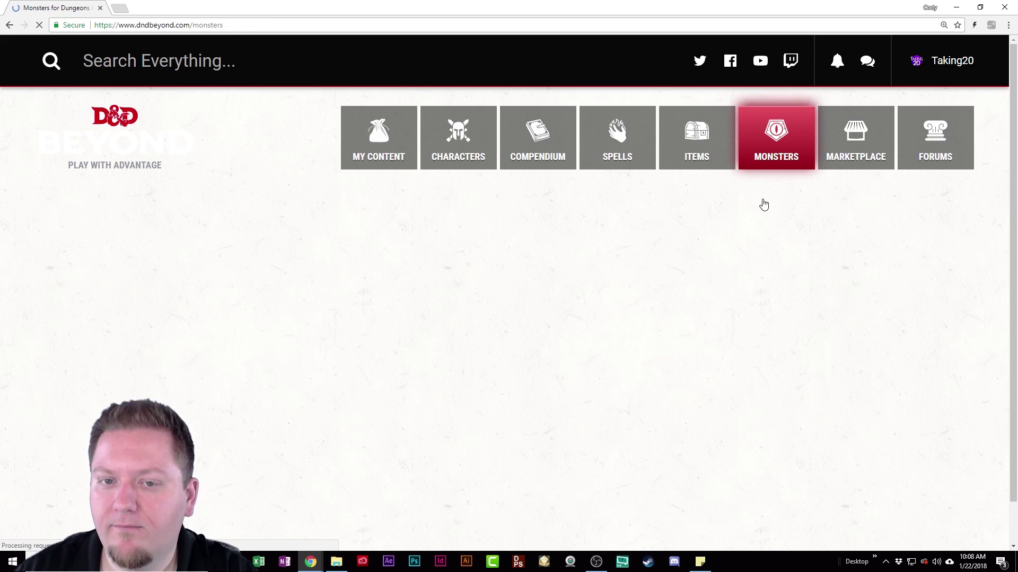
{"action": "scroll", "coordinate": [763, 205], "scroll_direction": "down", "scroll_amount": 3}
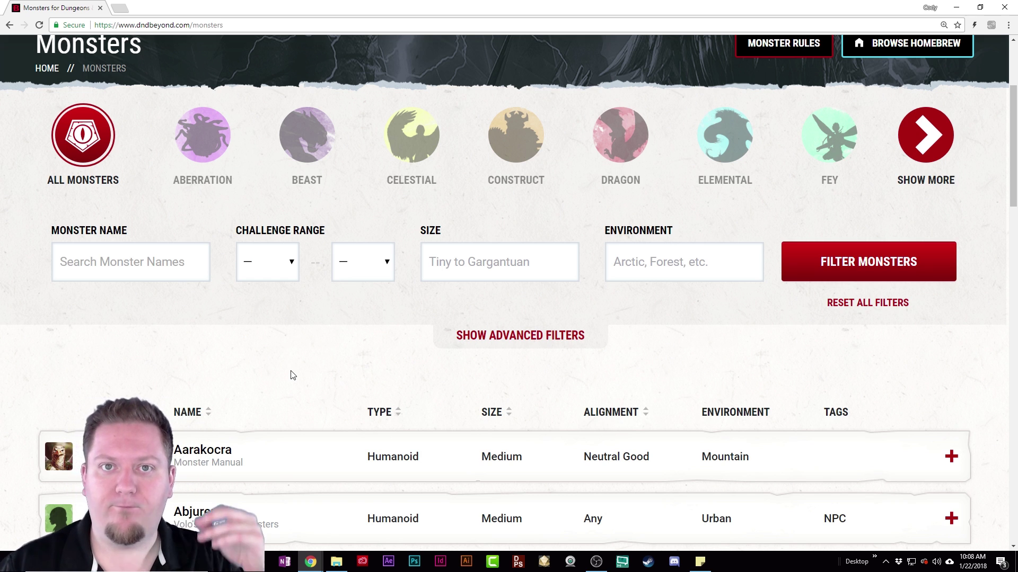
{"action": "scroll", "coordinate": [291, 375], "scroll_direction": "up", "scroll_amount": 3}
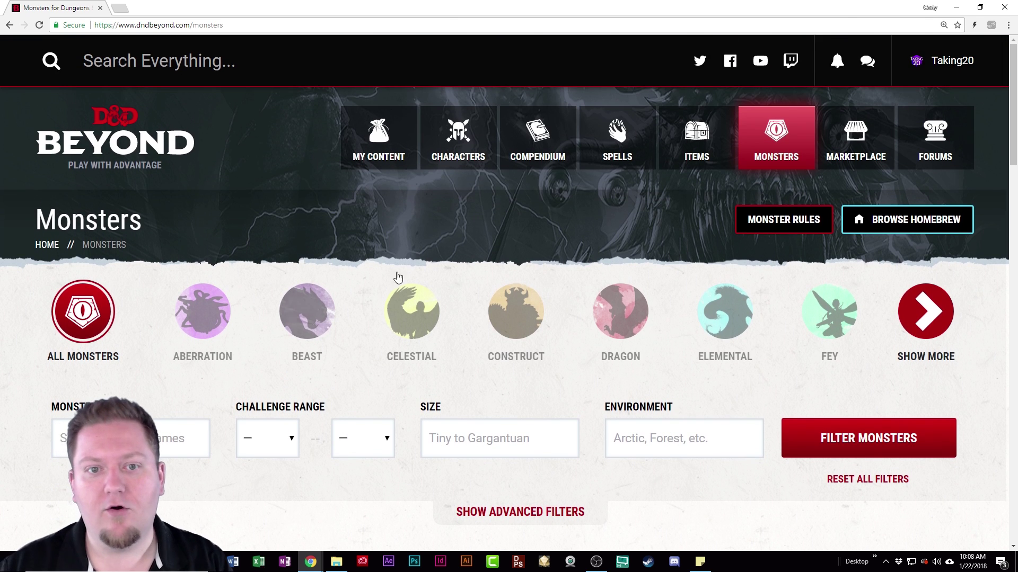
Open the Monster Manual from the compendium's rules sources and look through its alphabetical monster index
{"action": "mouse_move", "coordinate": [503, 150]}
{"action": "mouse_move", "coordinate": [556, 210]}
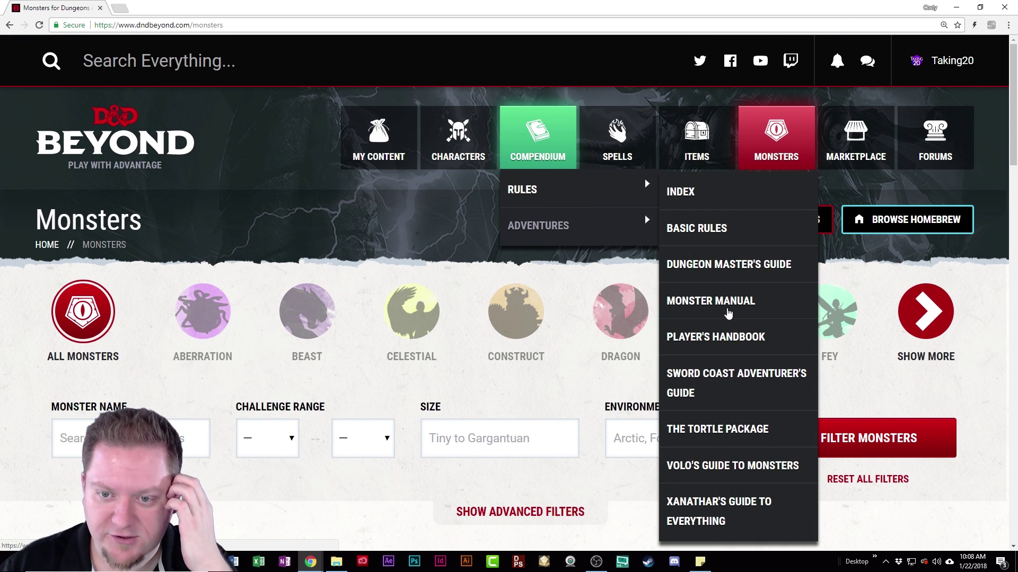
{"action": "left_click", "coordinate": [727, 313]}
{"action": "scroll", "coordinate": [318, 344], "scroll_direction": "down", "scroll_amount": 10}
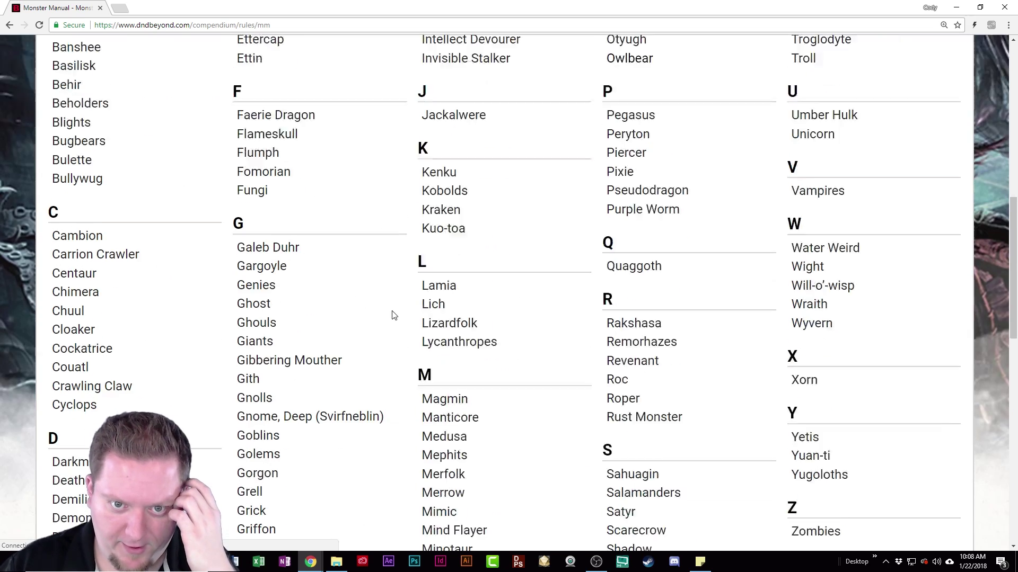
{"action": "scroll", "coordinate": [523, 346], "scroll_direction": "down", "scroll_amount": 6}
{"action": "scroll", "coordinate": [575, 337], "scroll_direction": "up", "scroll_amount": 15}
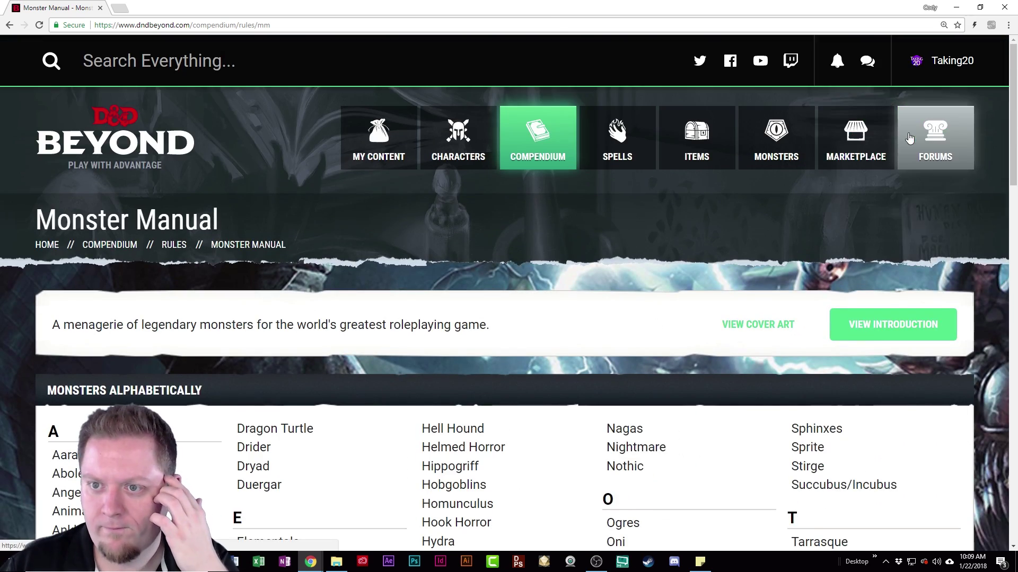
Return to the monsters listing and filter it to the Construct type with a challenge range of 7 to 12
{"action": "left_click", "coordinate": [769, 159]}
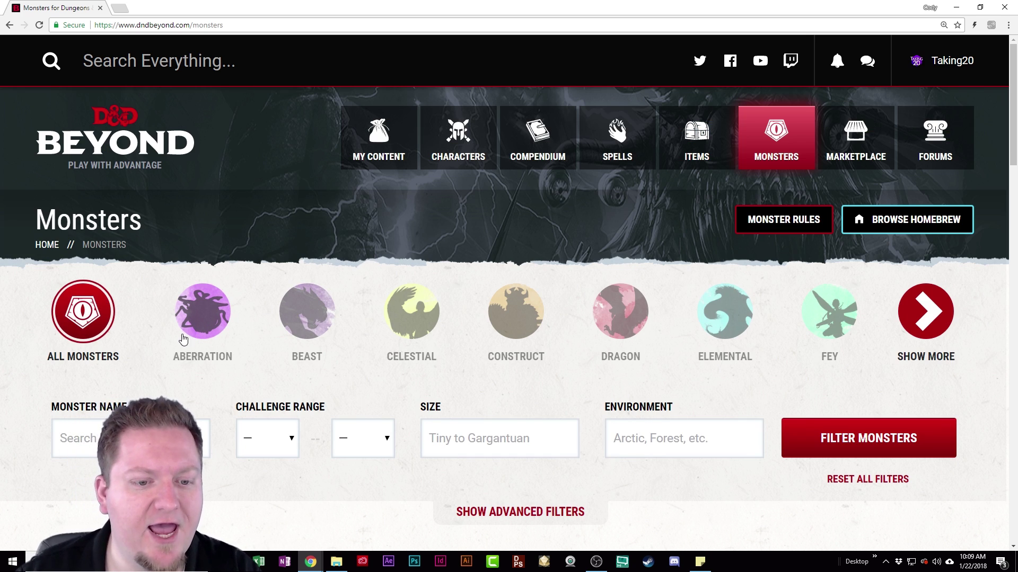
{"action": "scroll", "coordinate": [183, 340], "scroll_direction": "down", "scroll_amount": 2}
{"action": "left_click", "coordinate": [286, 349]}
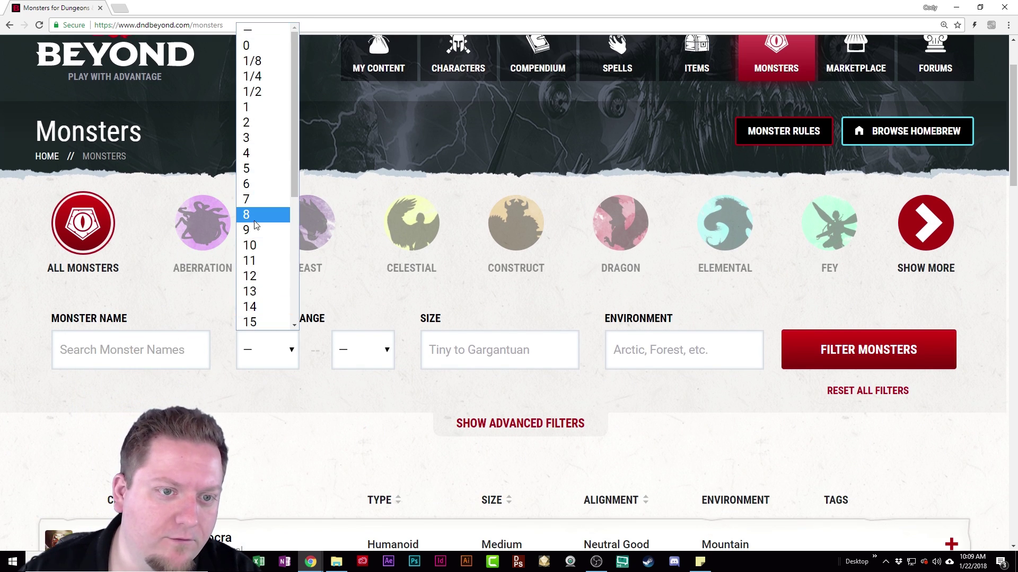
{"action": "left_click", "coordinate": [249, 199]}
{"action": "left_click", "coordinate": [367, 348]}
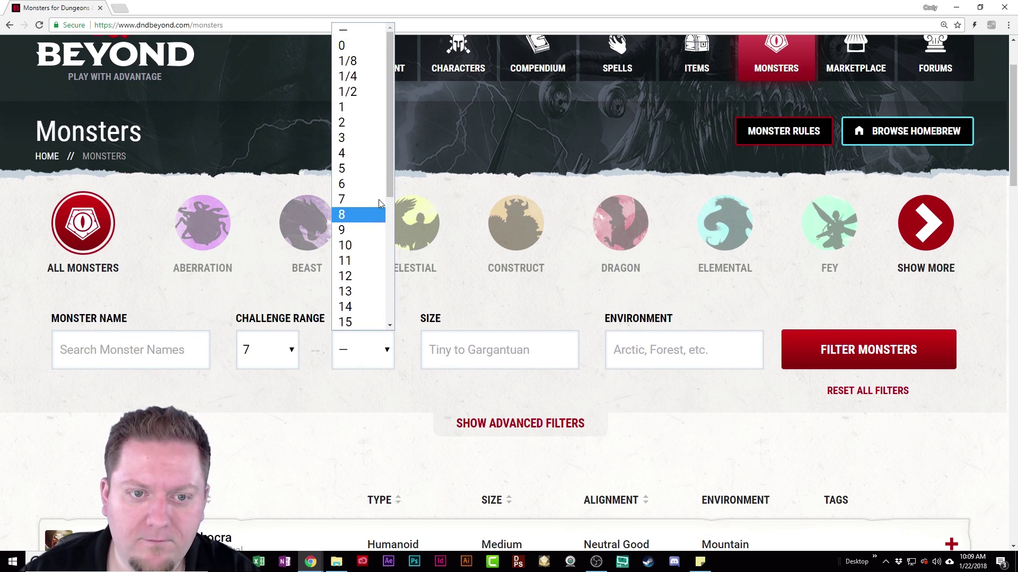
{"action": "left_click", "coordinate": [359, 231]}
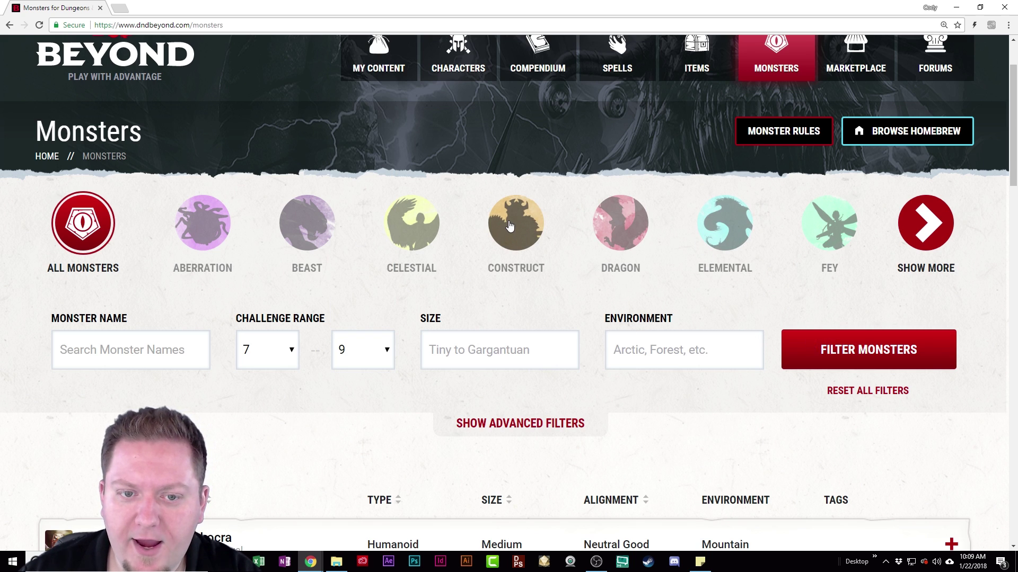
{"action": "left_click", "coordinate": [379, 348]}
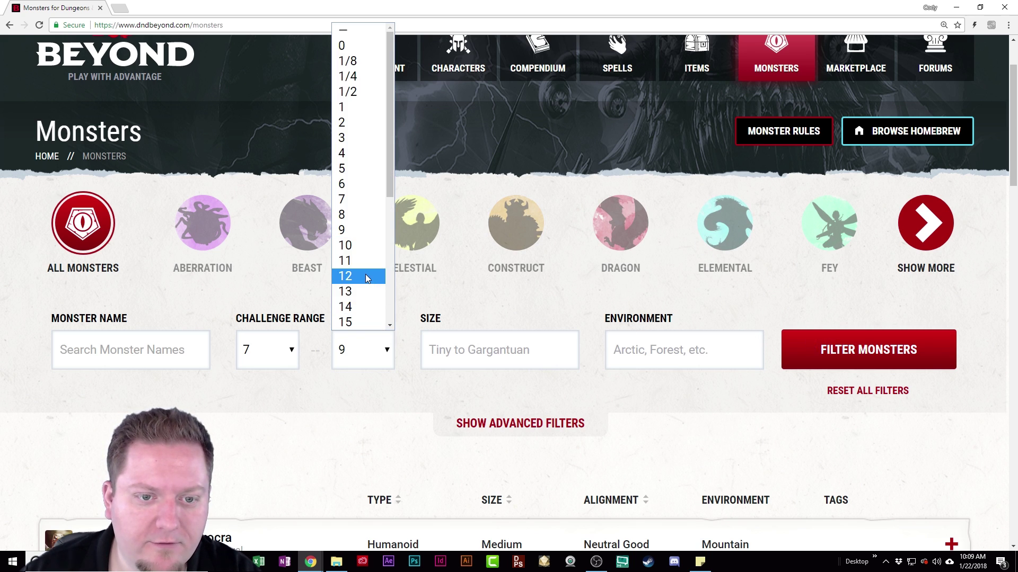
{"action": "left_click", "coordinate": [345, 276]}
{"action": "left_click", "coordinate": [516, 223]}
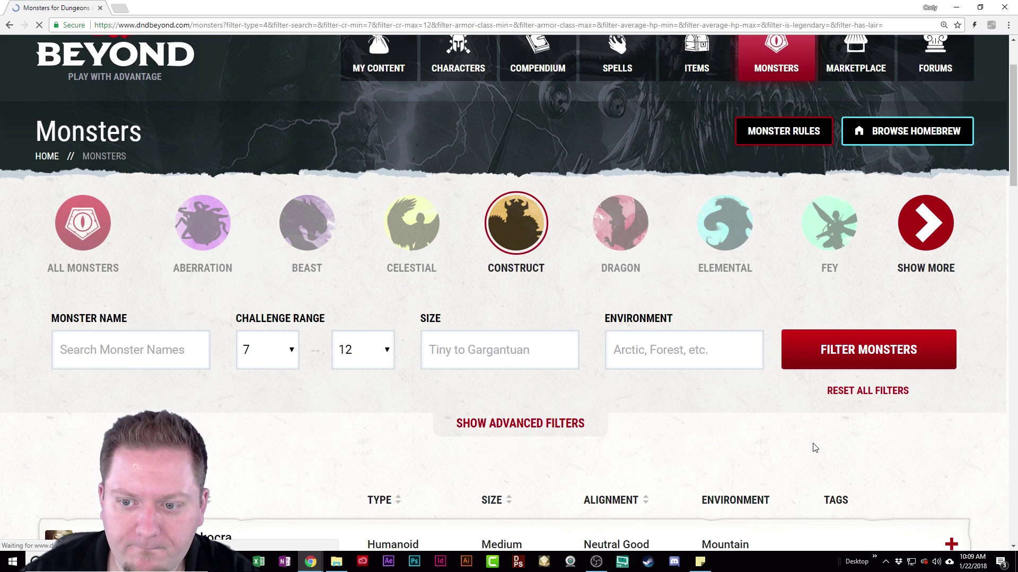
Look through the filtered constructs, from Baba Lysaga's Creeping Hut to the Stone Juggernaut
{"action": "scroll", "coordinate": [393, 437], "scroll_direction": "down", "scroll_amount": 10}
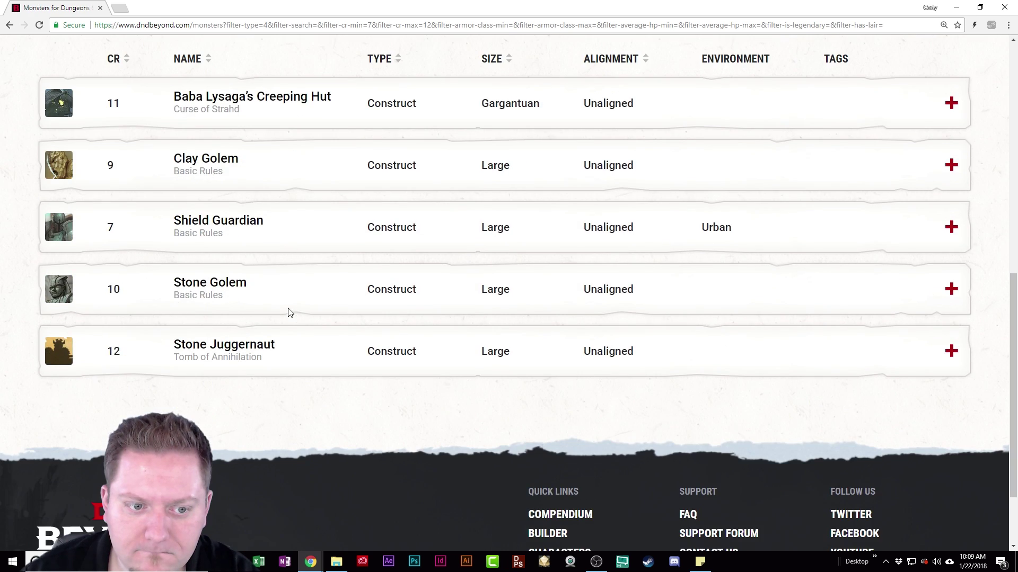
{"action": "scroll", "coordinate": [318, 326], "scroll_direction": "up", "scroll_amount": 2}
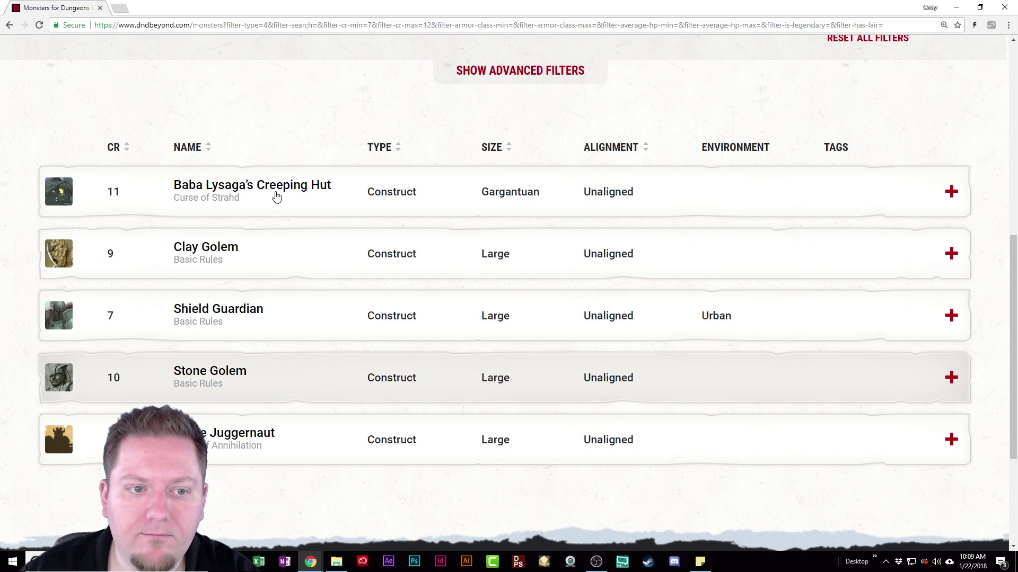
{"action": "scroll", "coordinate": [423, 175], "scroll_direction": "up", "scroll_amount": 5}
{"action": "scroll", "coordinate": [270, 316], "scroll_direction": "down", "scroll_amount": 5}
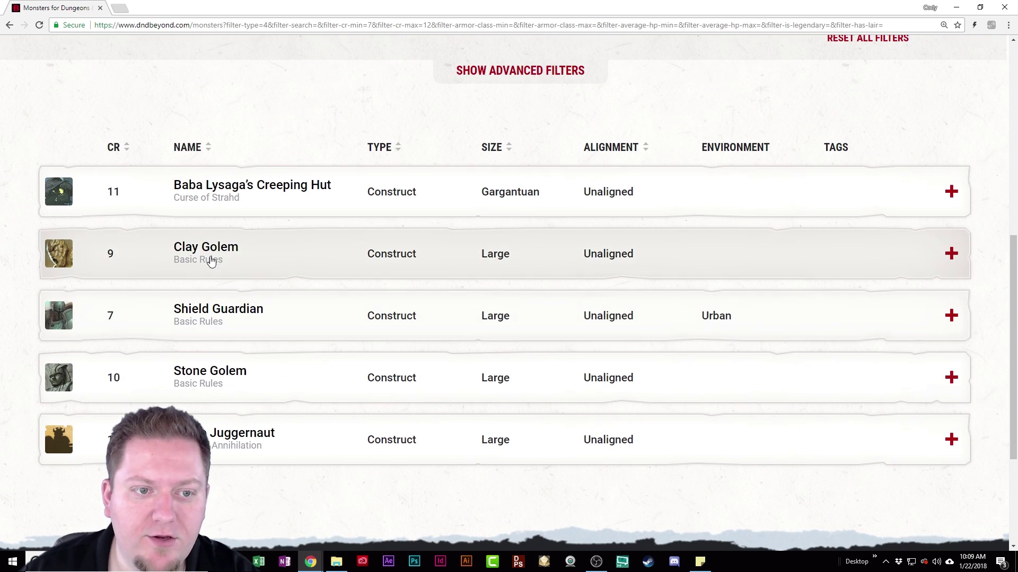
{"action": "scroll", "coordinate": [181, 255], "scroll_direction": "down", "scroll_amount": 2}
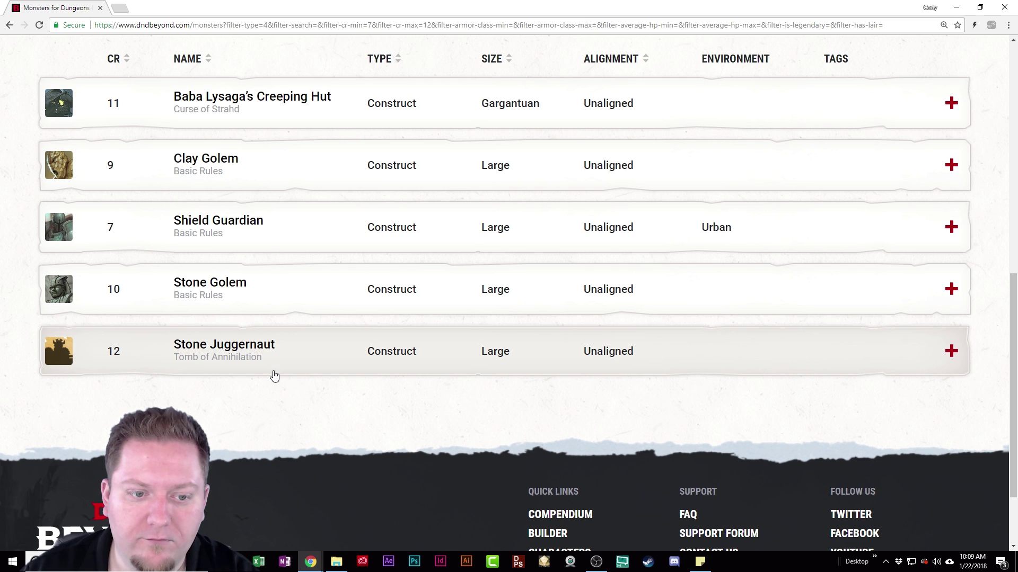
Open the official spell list for the Ranger class
{"action": "scroll", "coordinate": [274, 375], "scroll_direction": "up", "scroll_amount": 8}
{"action": "mouse_move", "coordinate": [566, 121]}
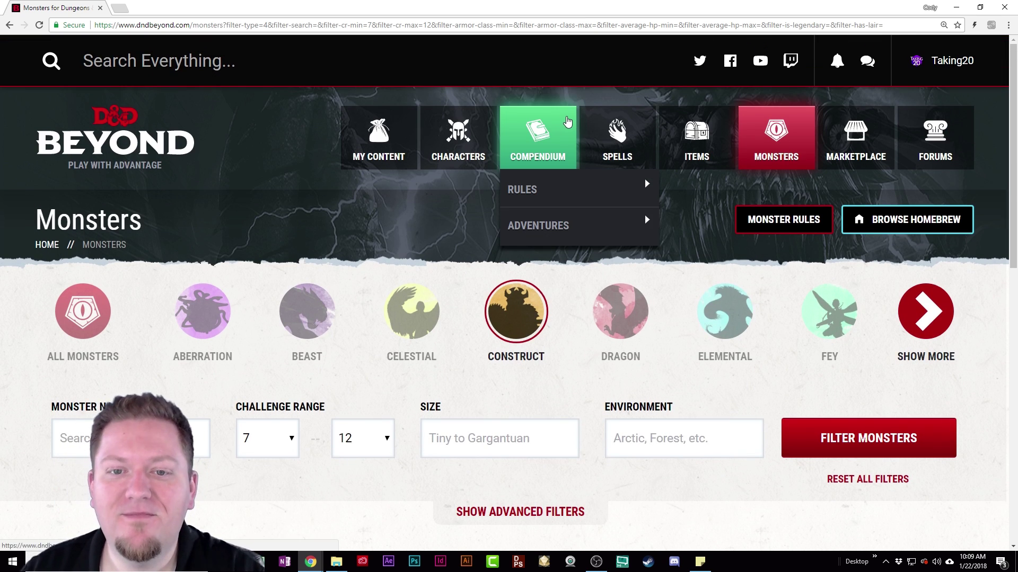
{"action": "mouse_move", "coordinate": [603, 125]}
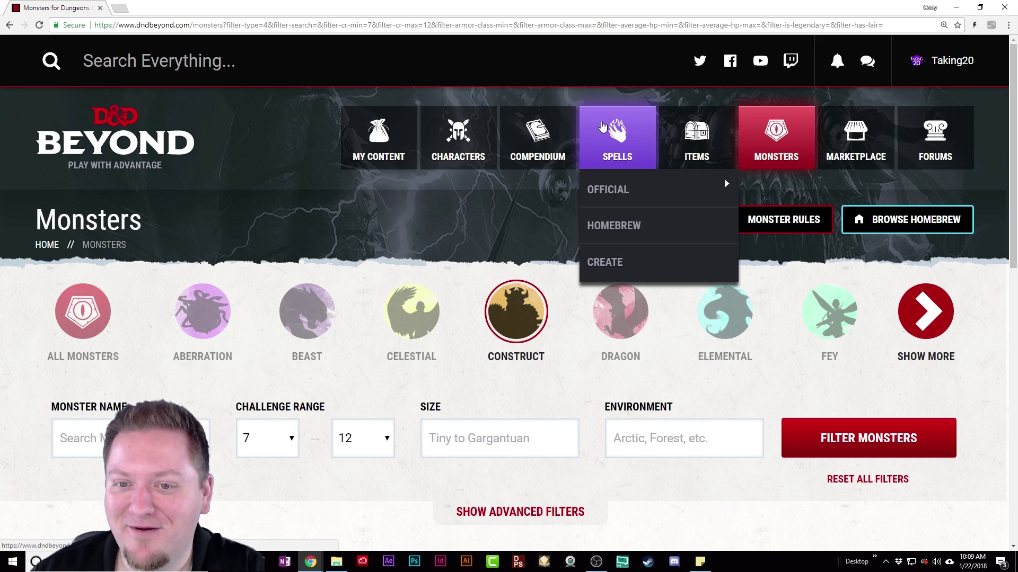
{"action": "mouse_move", "coordinate": [647, 191]}
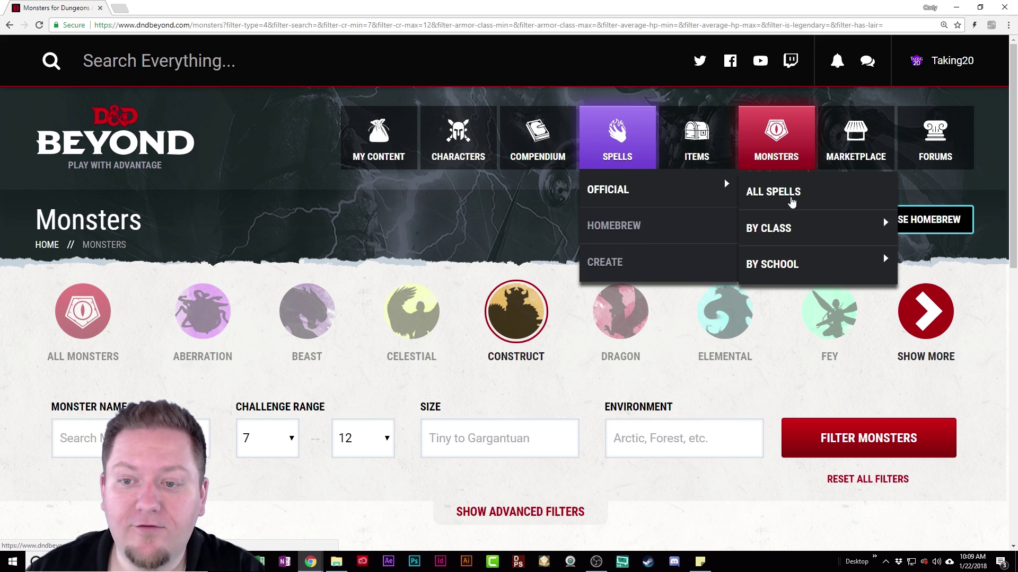
{"action": "mouse_move", "coordinate": [772, 233]}
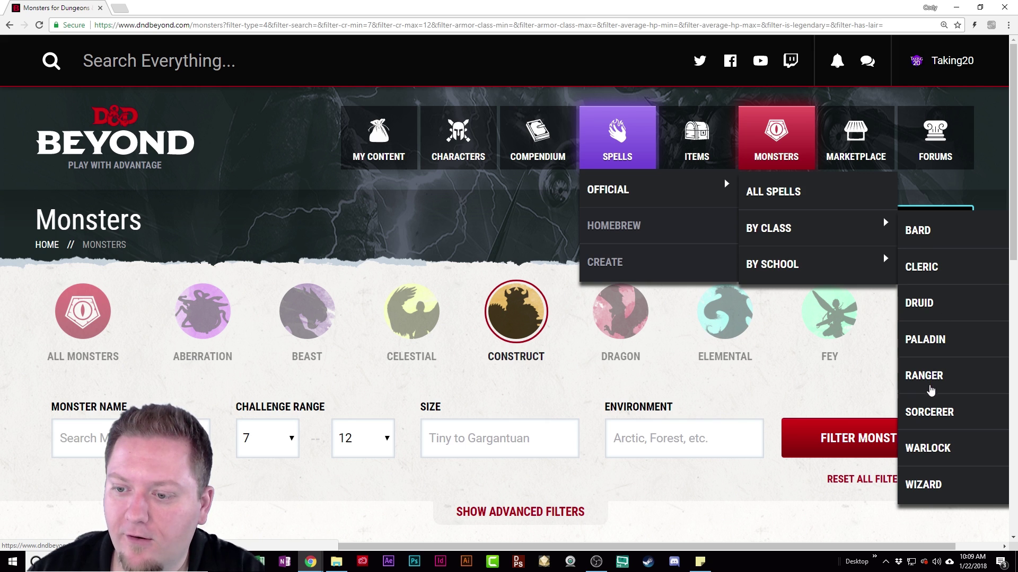
{"action": "left_click", "coordinate": [936, 375]}
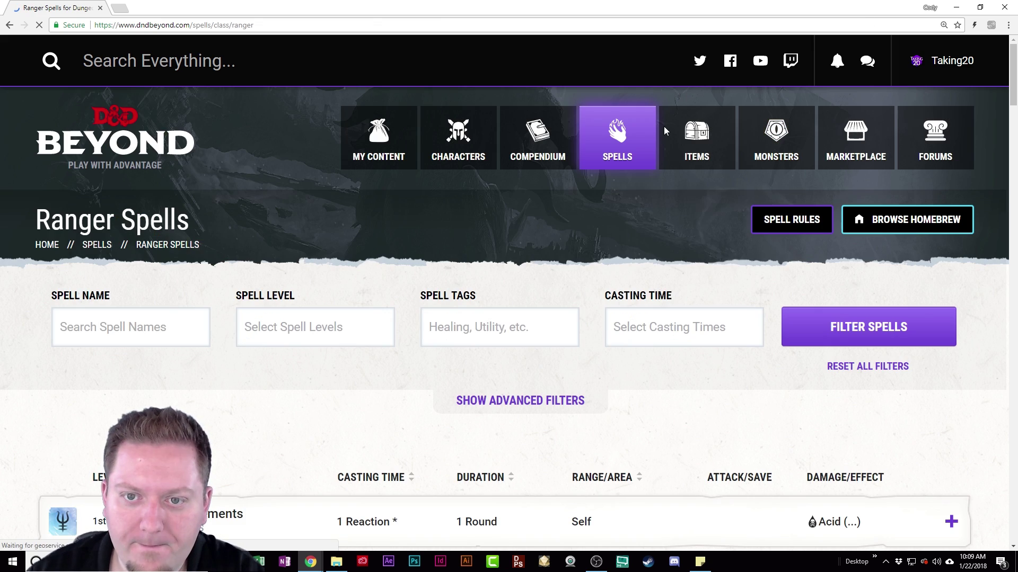
Switch to the official Druid class spell list and look through its cantrips
{"action": "mouse_move", "coordinate": [652, 164]}
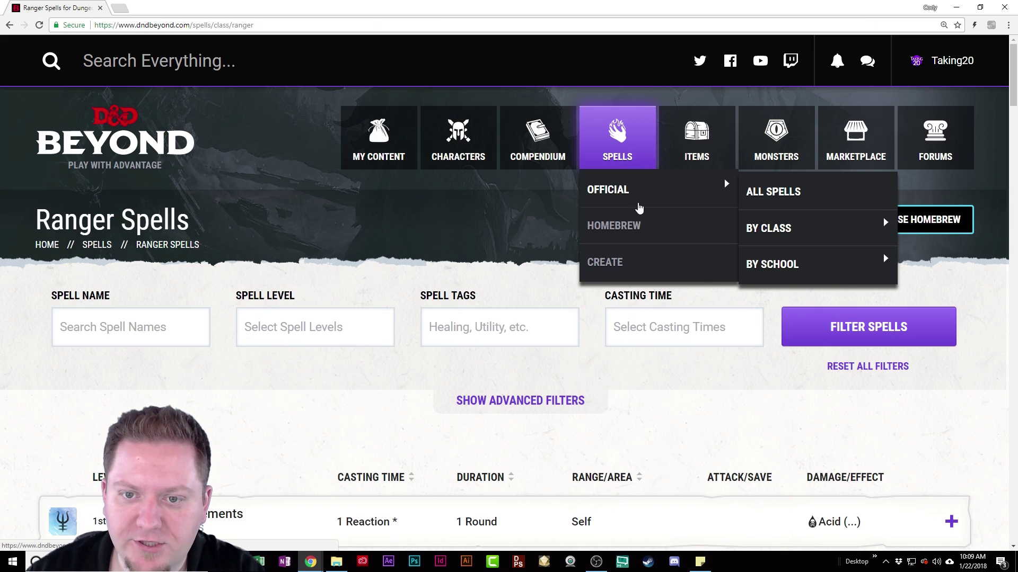
{"action": "mouse_move", "coordinate": [887, 233]}
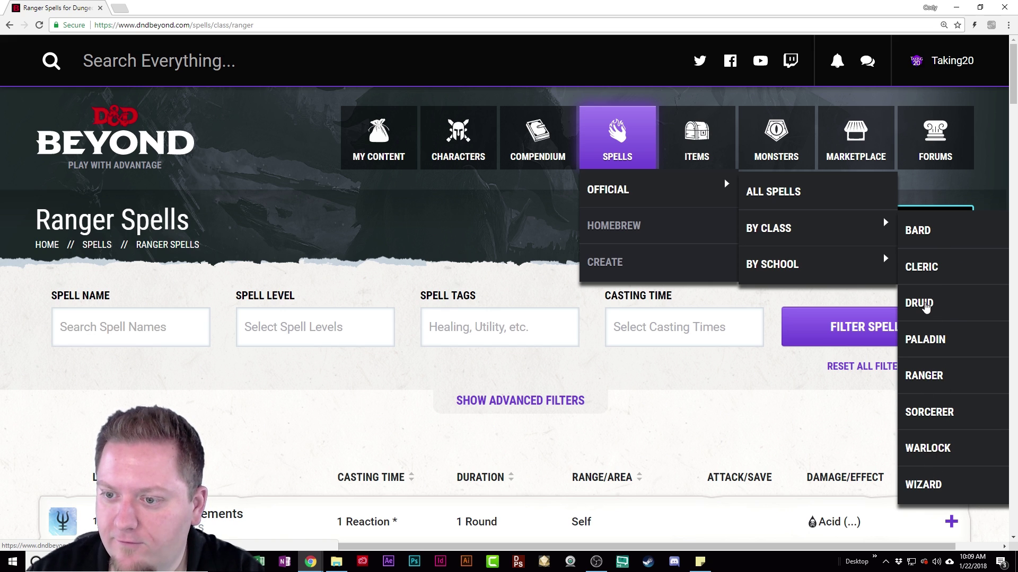
{"action": "left_click", "coordinate": [925, 305]}
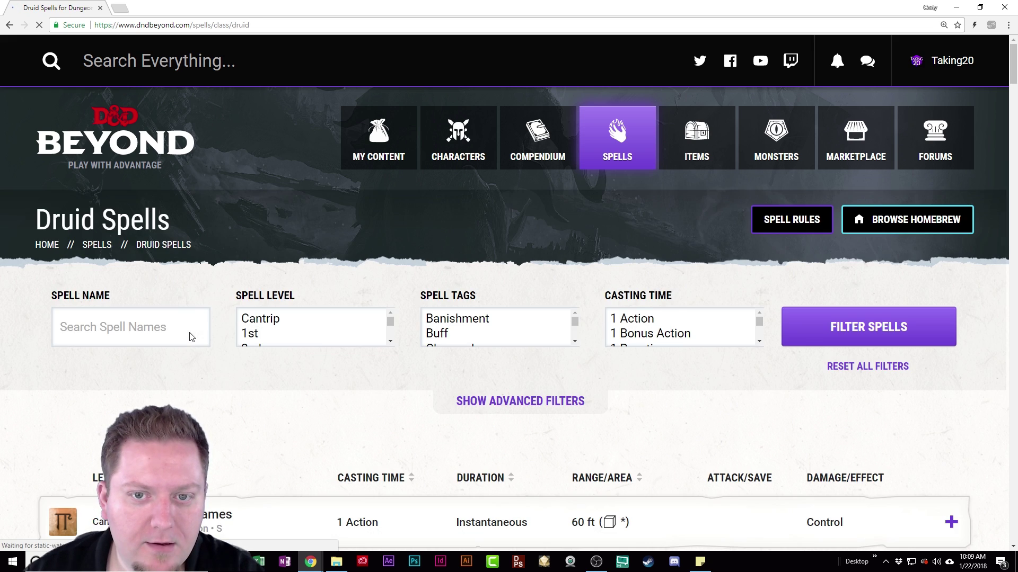
{"action": "scroll", "coordinate": [191, 337], "scroll_direction": "down", "scroll_amount": 3}
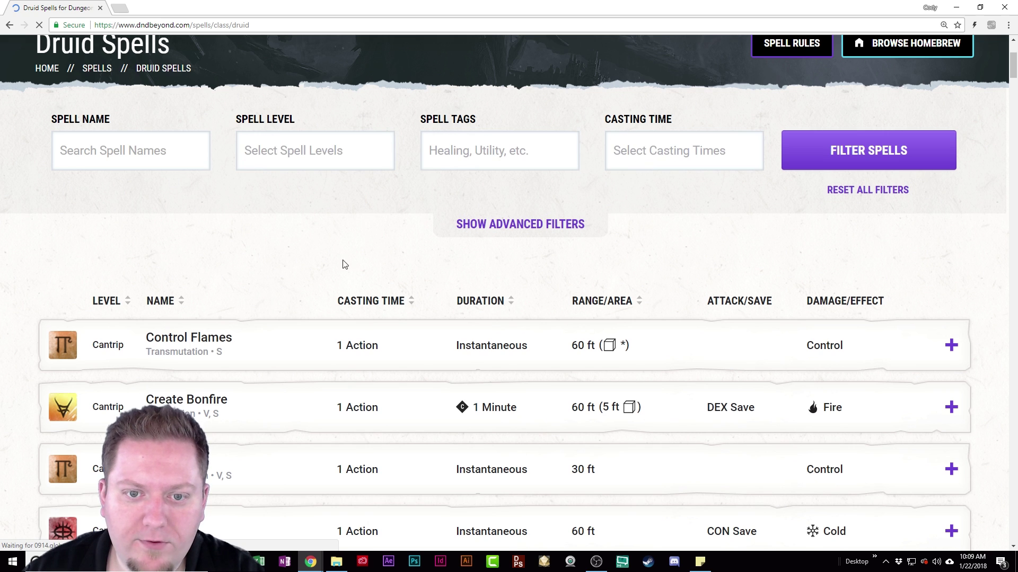
{"action": "scroll", "coordinate": [236, 261], "scroll_direction": "down", "scroll_amount": 5}
{"action": "scroll", "coordinate": [462, 227], "scroll_direction": "down", "scroll_amount": 2}
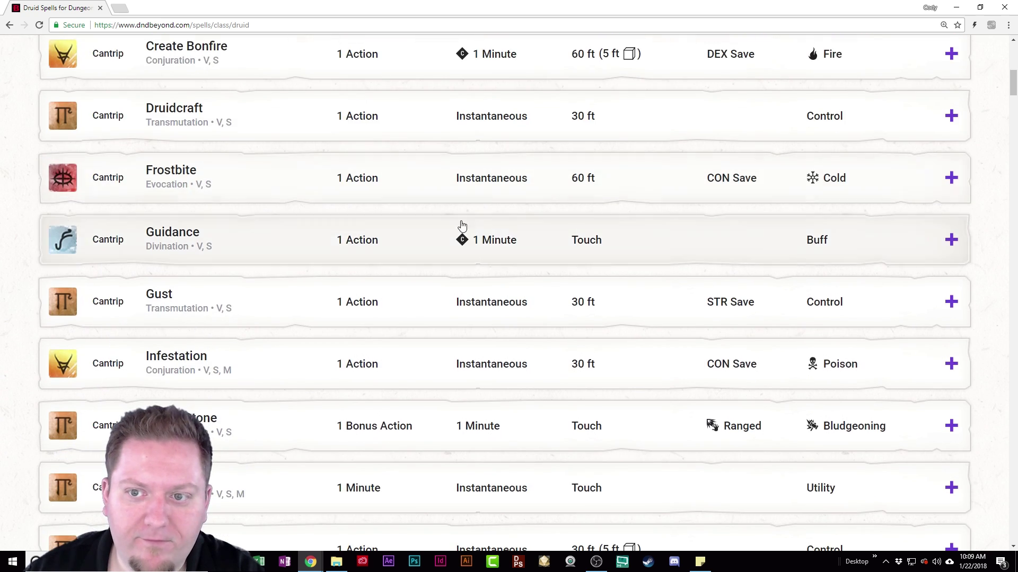
{"action": "scroll", "coordinate": [462, 227], "scroll_direction": "up", "scroll_amount": 7}
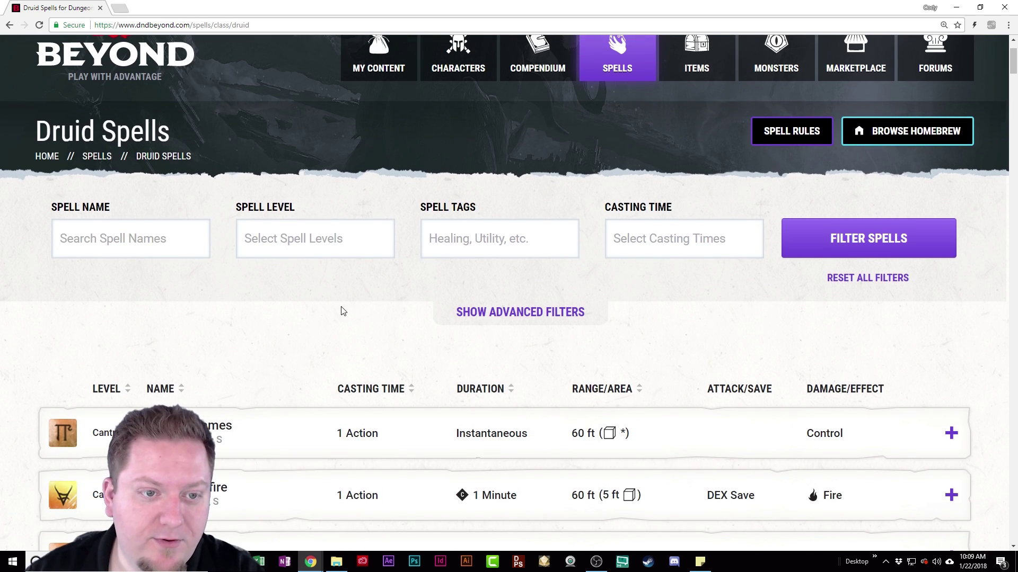
Filter the Druid spells to 4th level and look through the matching spells
{"action": "left_click", "coordinate": [293, 239]}
{"action": "left_click", "coordinate": [345, 250]}
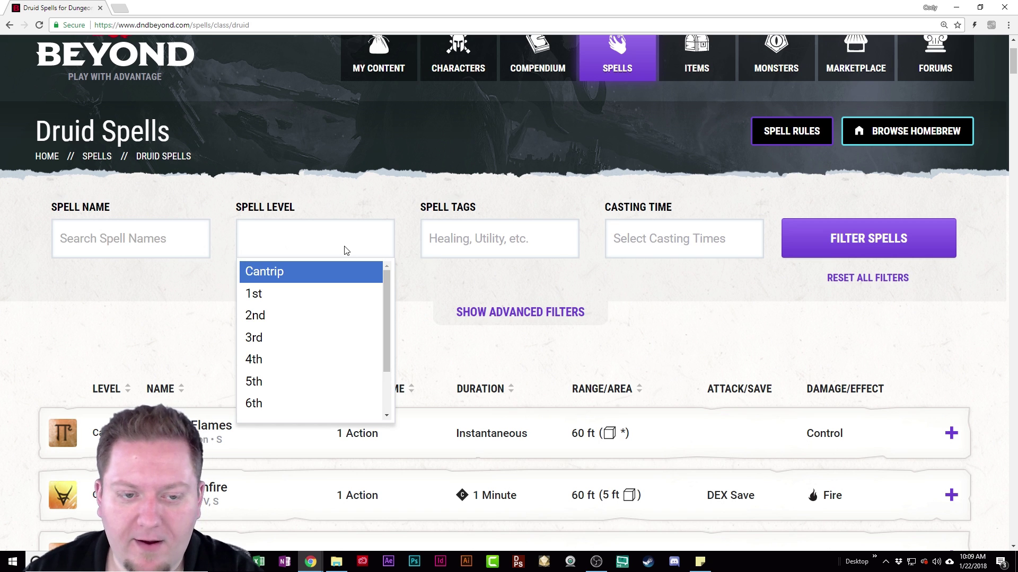
{"action": "left_click", "coordinate": [291, 358]}
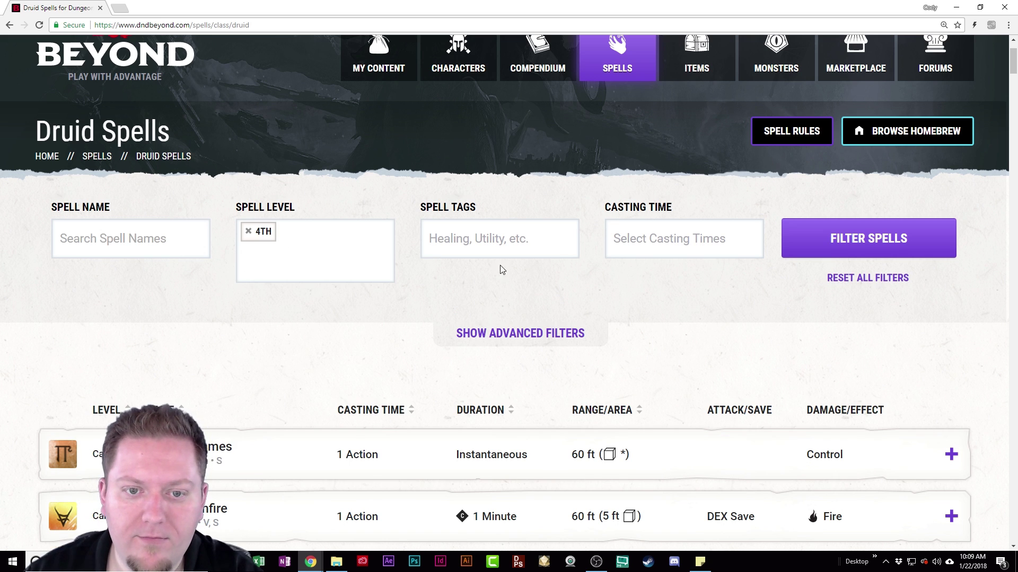
{"action": "left_click", "coordinate": [838, 255]}
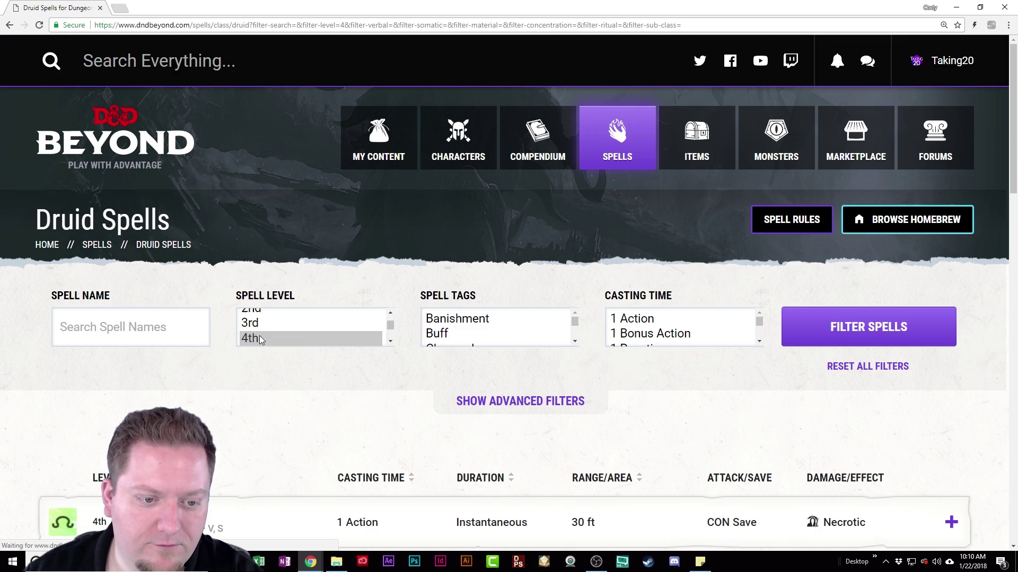
{"action": "scroll", "coordinate": [168, 406], "scroll_direction": "down", "scroll_amount": 3}
{"action": "scroll", "coordinate": [169, 405], "scroll_direction": "down", "scroll_amount": 2}
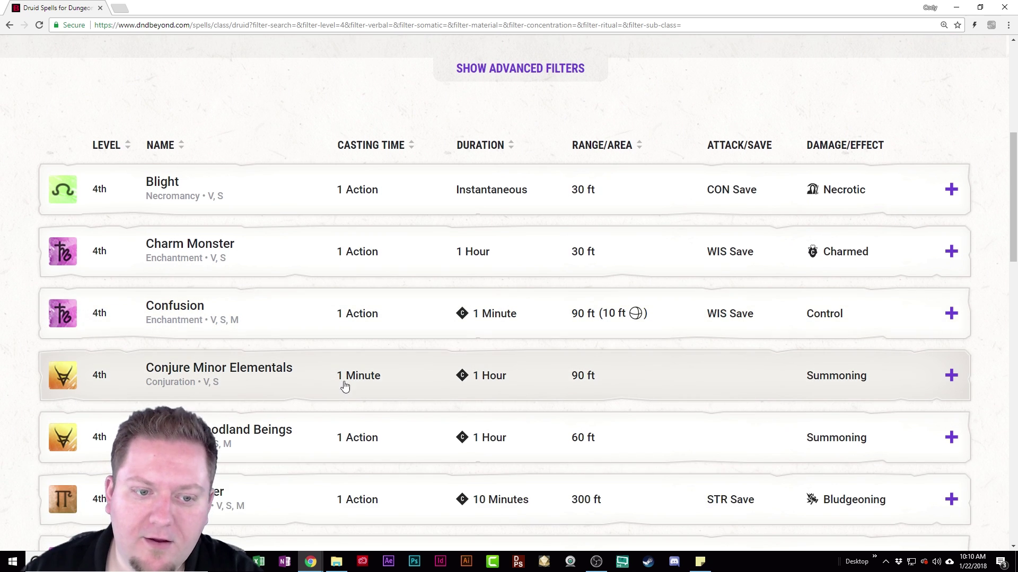
Open the Conjure Woodland Beings spell from the Druid list and read its details through to the sample creatures table
{"action": "scroll", "coordinate": [277, 377], "scroll_direction": "down", "scroll_amount": 2}
{"action": "left_click", "coordinate": [254, 341]}
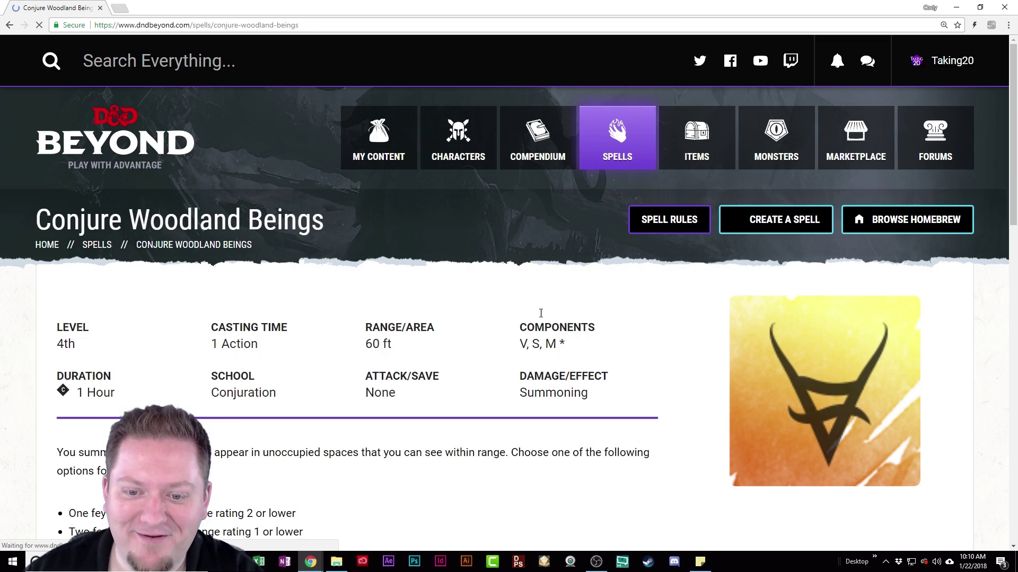
{"action": "scroll", "coordinate": [326, 342], "scroll_direction": "down", "scroll_amount": 10}
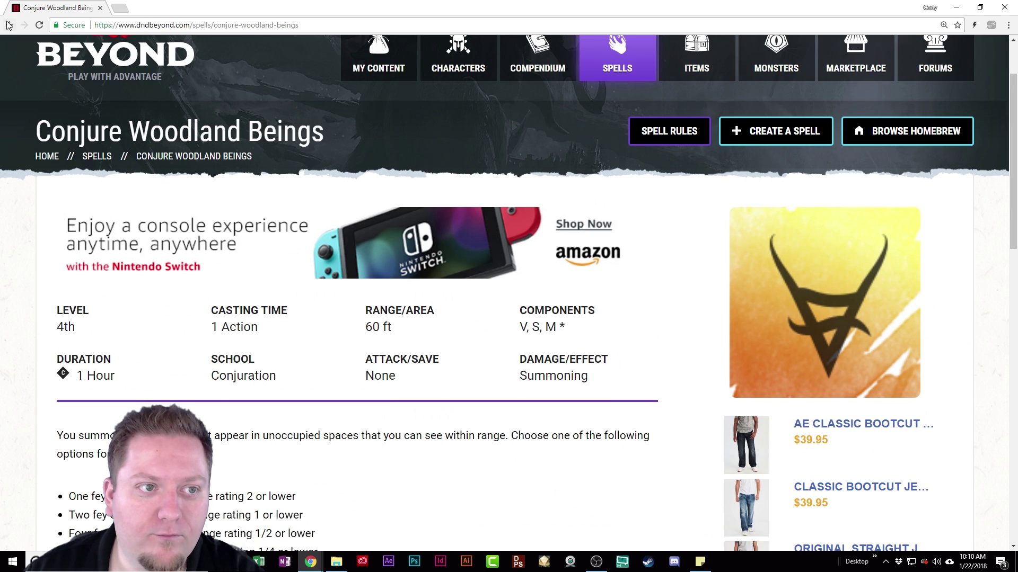
{"action": "scroll", "coordinate": [139, 197], "scroll_direction": "down", "scroll_amount": 3}
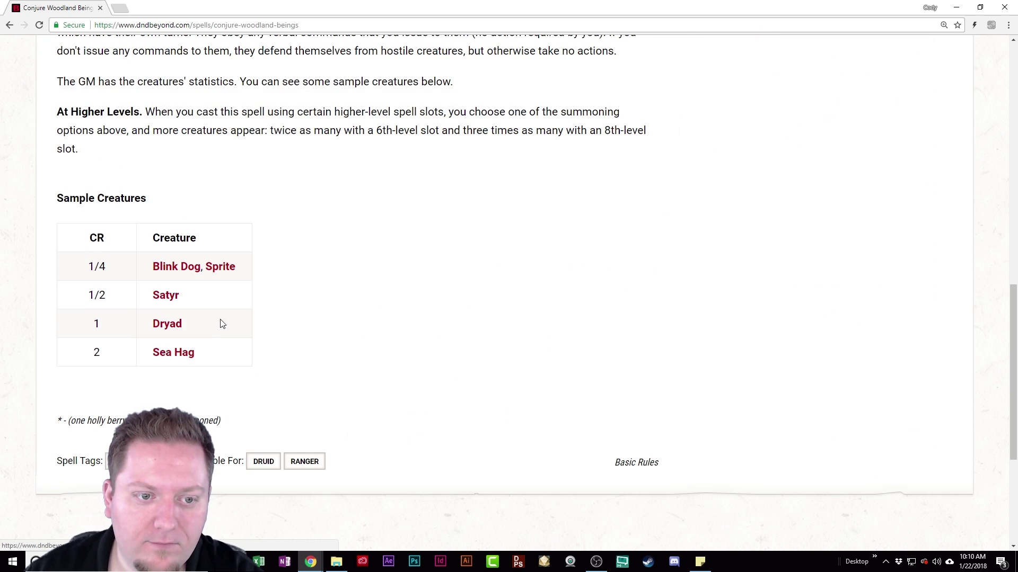
{"action": "mouse_move", "coordinate": [223, 260]}
{"action": "scroll", "coordinate": [177, 261], "scroll_direction": "up", "scroll_amount": 8}
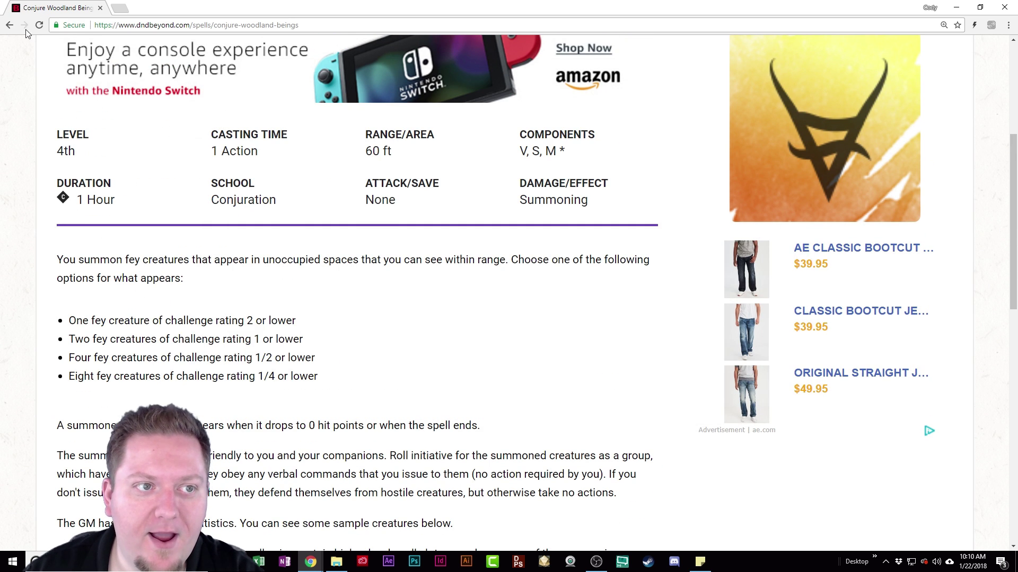
Return to the Druid list filtered to 4th-level spells and look through the remaining entries
{"action": "left_click", "coordinate": [9, 25]}
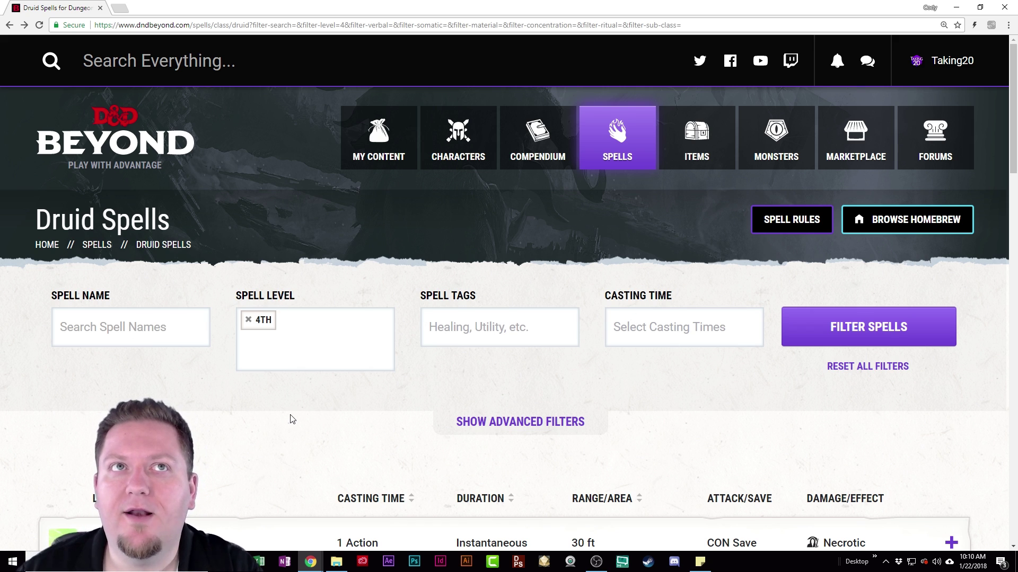
{"action": "scroll", "coordinate": [292, 419], "scroll_direction": "down", "scroll_amount": 8}
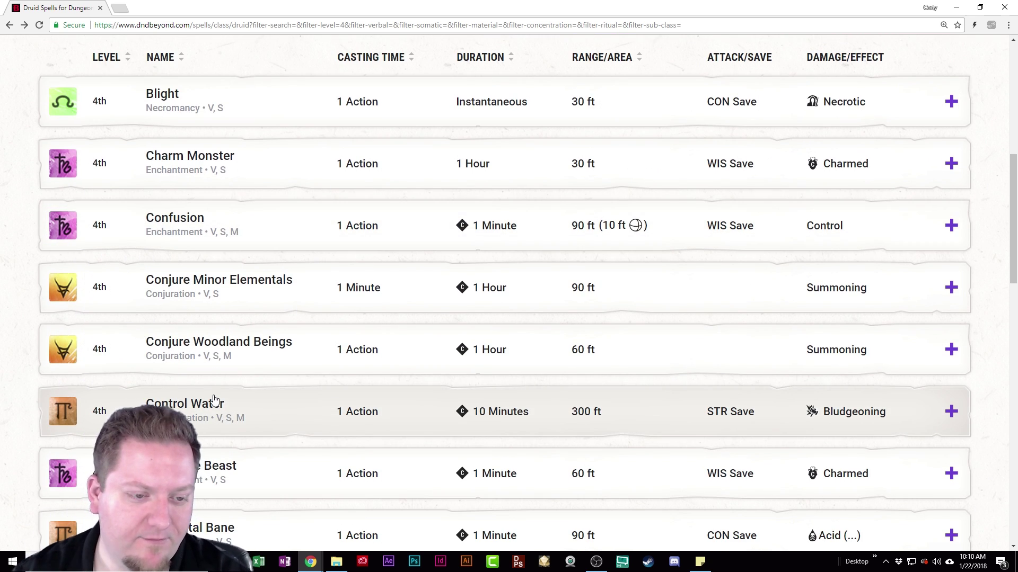
{"action": "scroll", "coordinate": [254, 424], "scroll_direction": "down", "scroll_amount": 10}
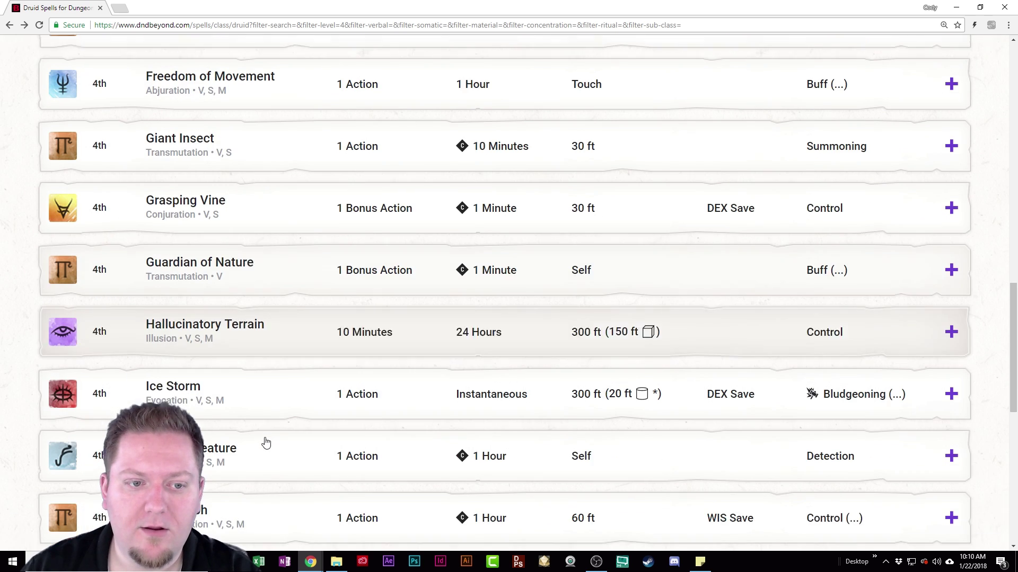
{"action": "scroll", "coordinate": [258, 428], "scroll_direction": "up", "scroll_amount": 18}
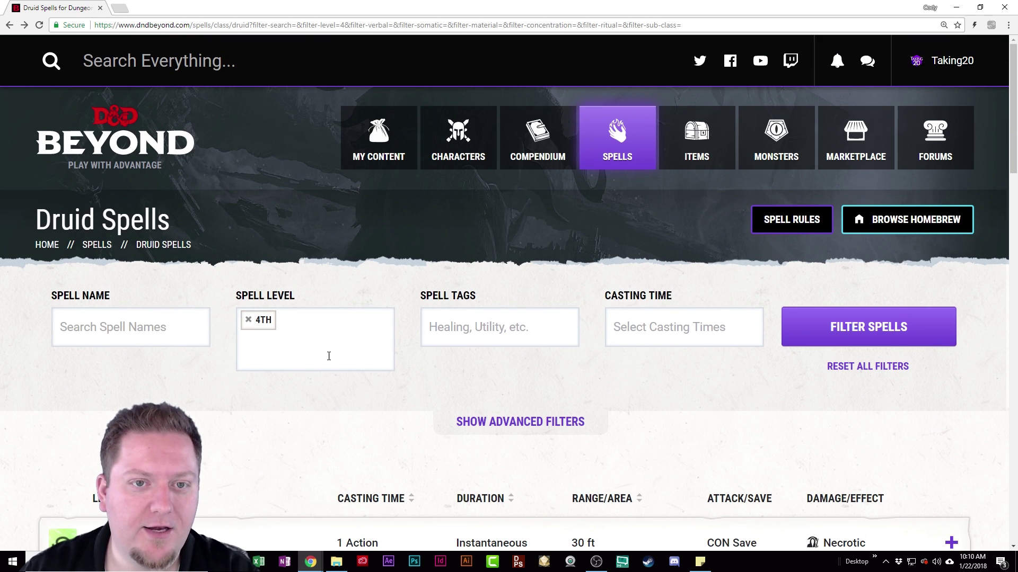
Open the Subscriptions page and review the descriptions and prices of the Hero and Master tiers
{"action": "mouse_move", "coordinate": [638, 144]}
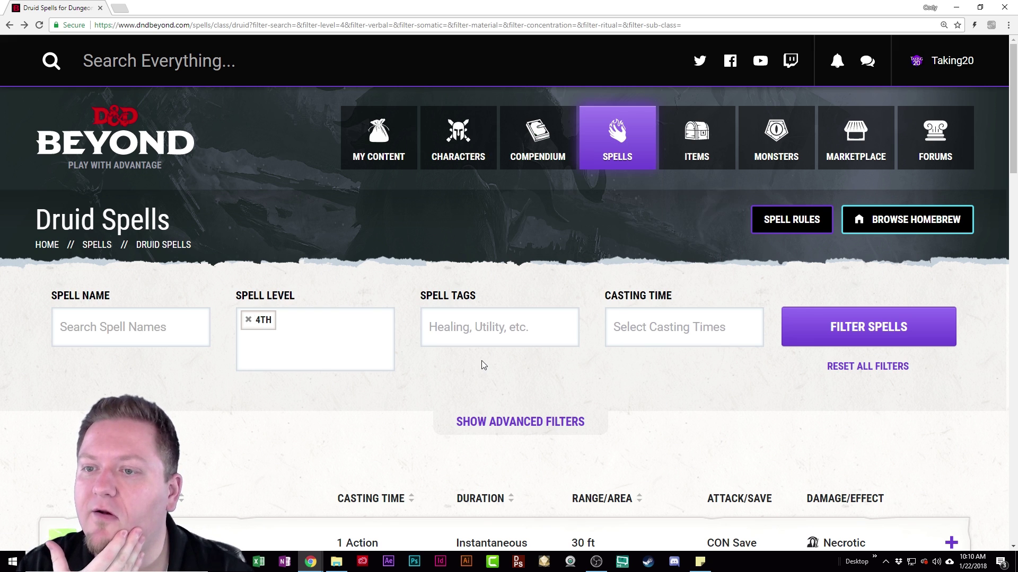
{"action": "mouse_move", "coordinate": [881, 159]}
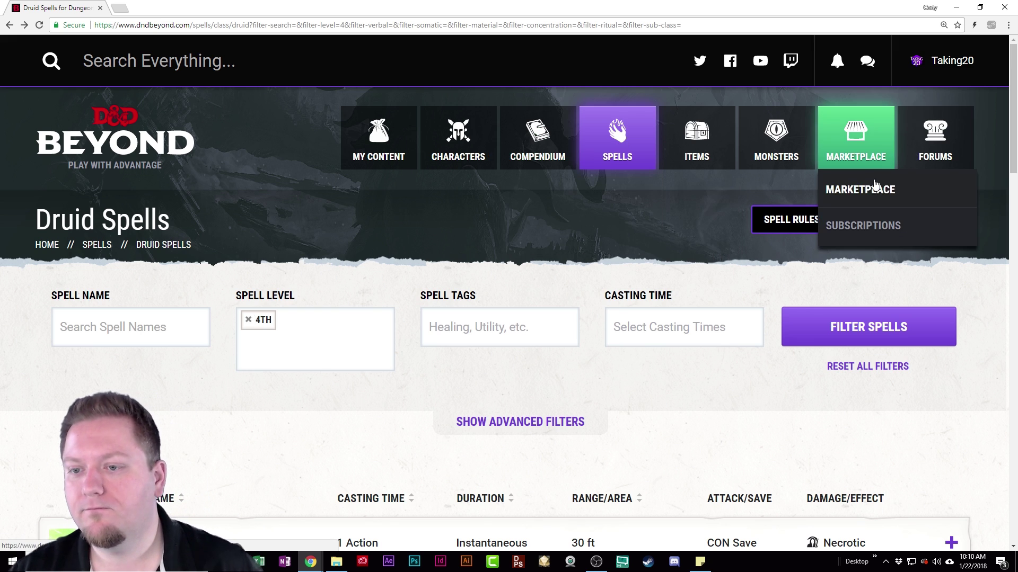
{"action": "left_click", "coordinate": [868, 225]}
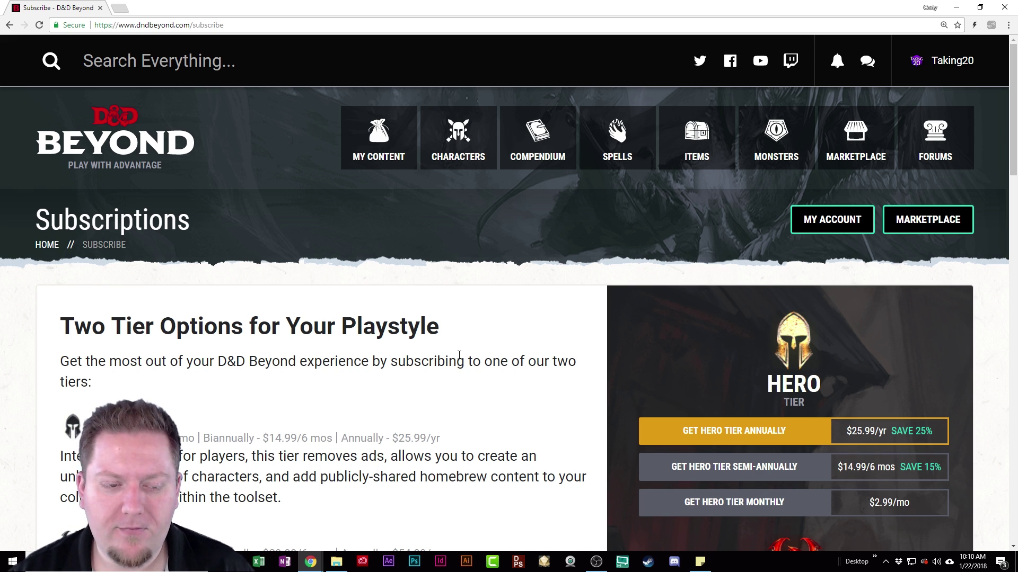
{"action": "scroll", "coordinate": [455, 318], "scroll_direction": "down", "scroll_amount": 2}
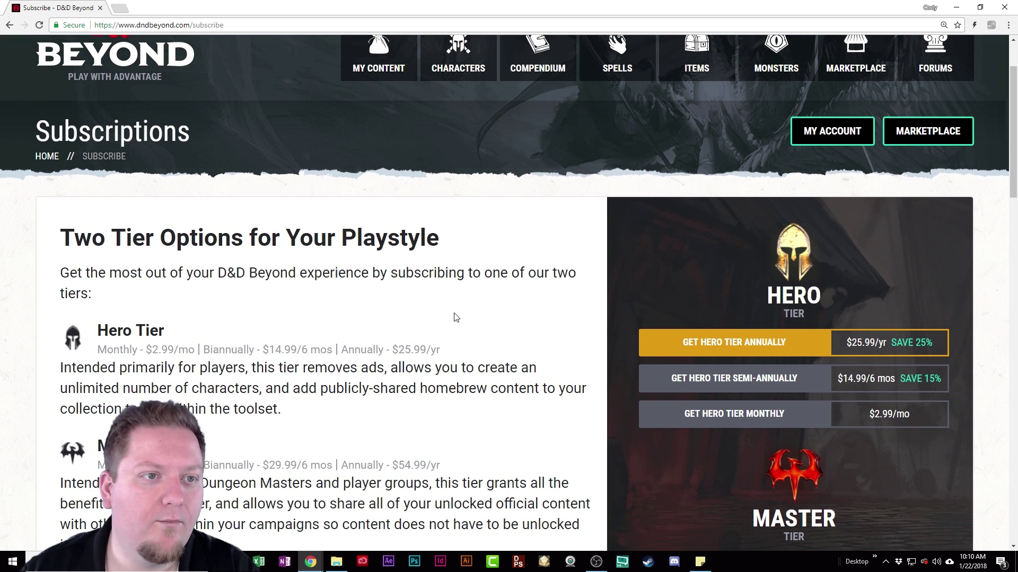
{"action": "scroll", "coordinate": [454, 318], "scroll_direction": "down", "scroll_amount": 2}
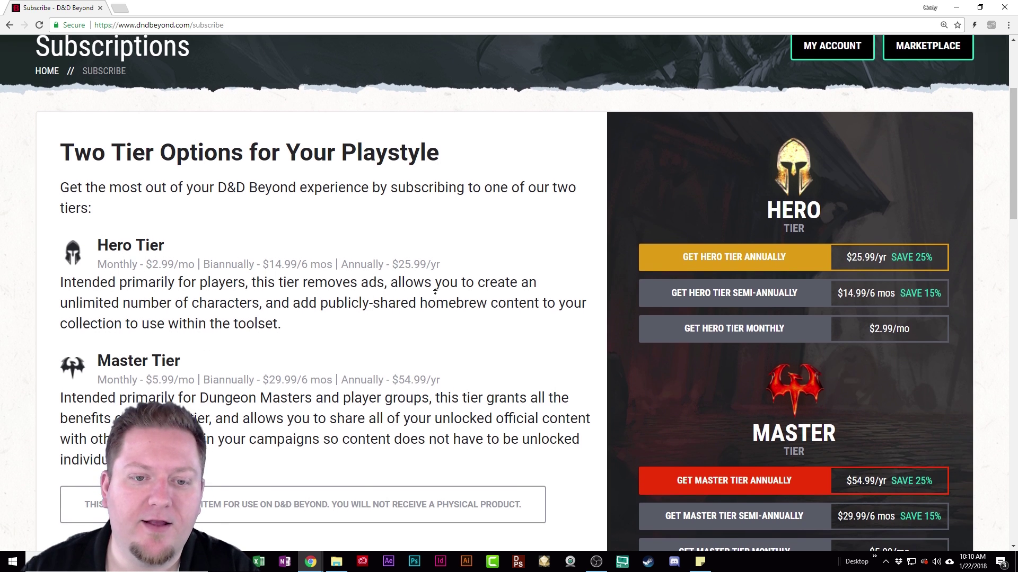
{"action": "scroll", "coordinate": [436, 295], "scroll_direction": "up", "scroll_amount": 1}
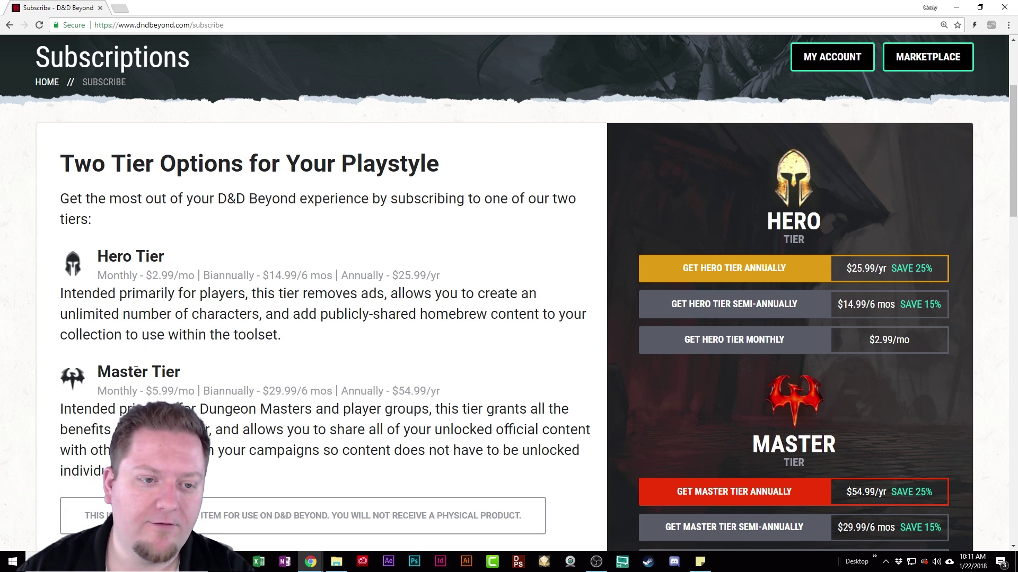
{"action": "scroll", "coordinate": [136, 370], "scroll_direction": "up", "scroll_amount": 2}
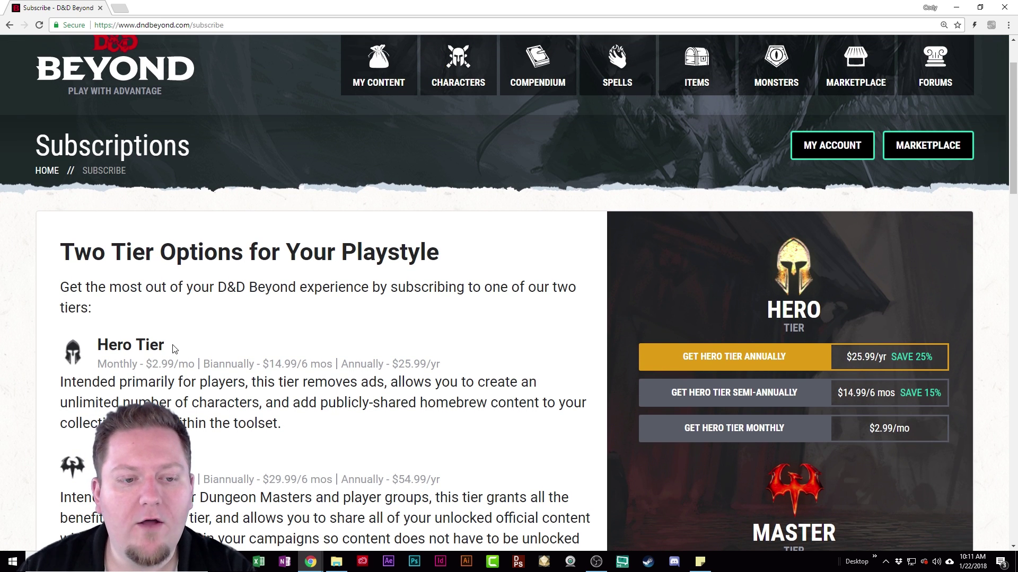
Highlight the Hero Tier heading and its ad removal and "unlimited number of characters" benefits, then clear the selection
{"action": "left_click_drag", "start_coordinate": [172, 347], "coordinate": [96, 345]}
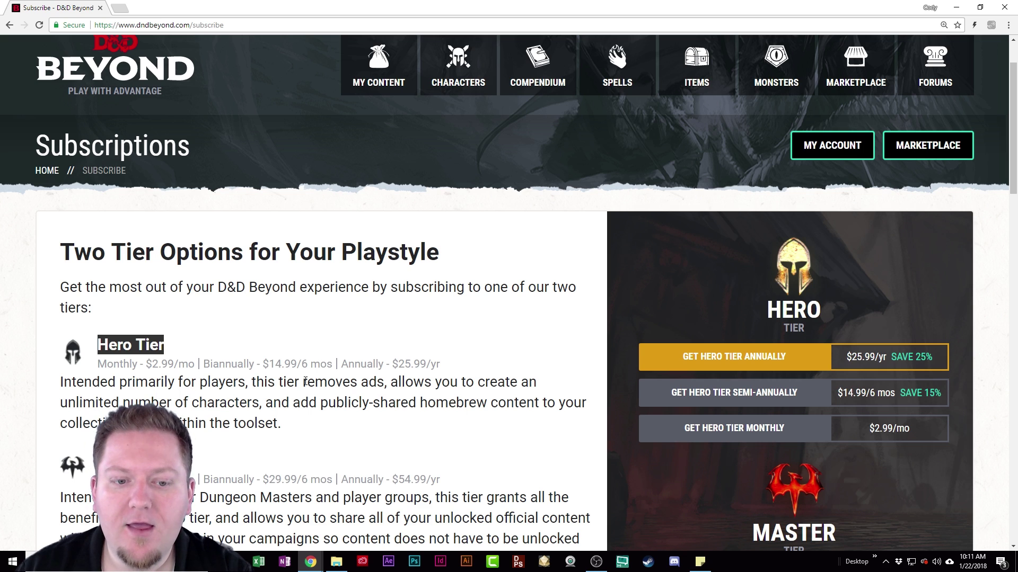
{"action": "left_click_drag", "start_coordinate": [349, 382], "coordinate": [391, 382]}
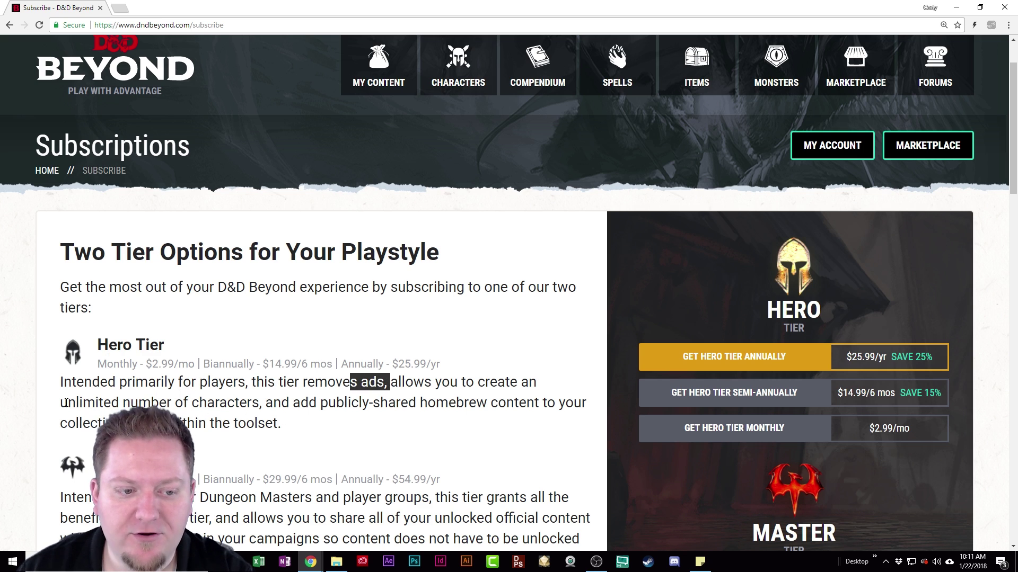
{"action": "left_click_drag", "start_coordinate": [64, 403], "coordinate": [262, 402]}
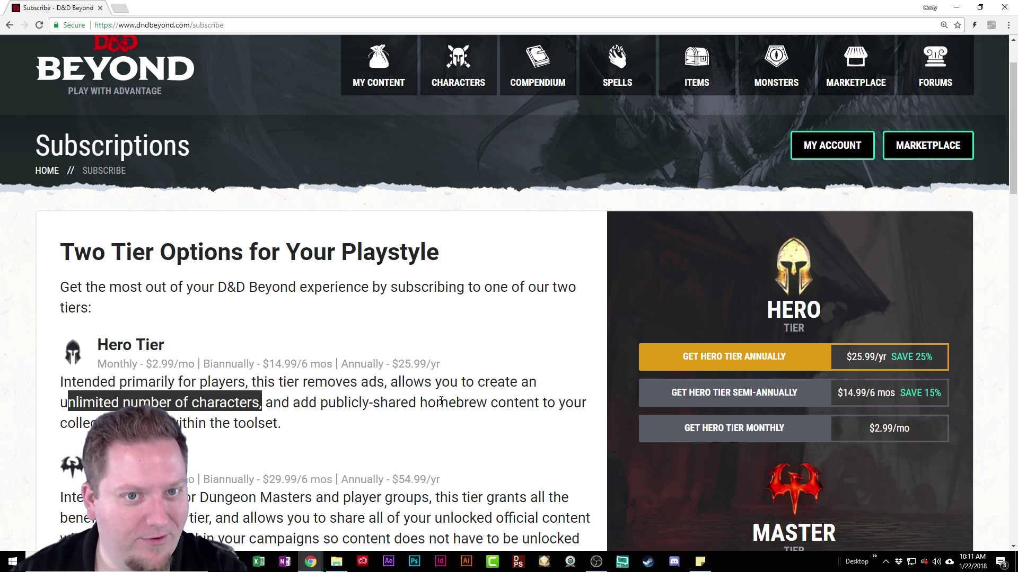
{"action": "left_click", "coordinate": [436, 312]}
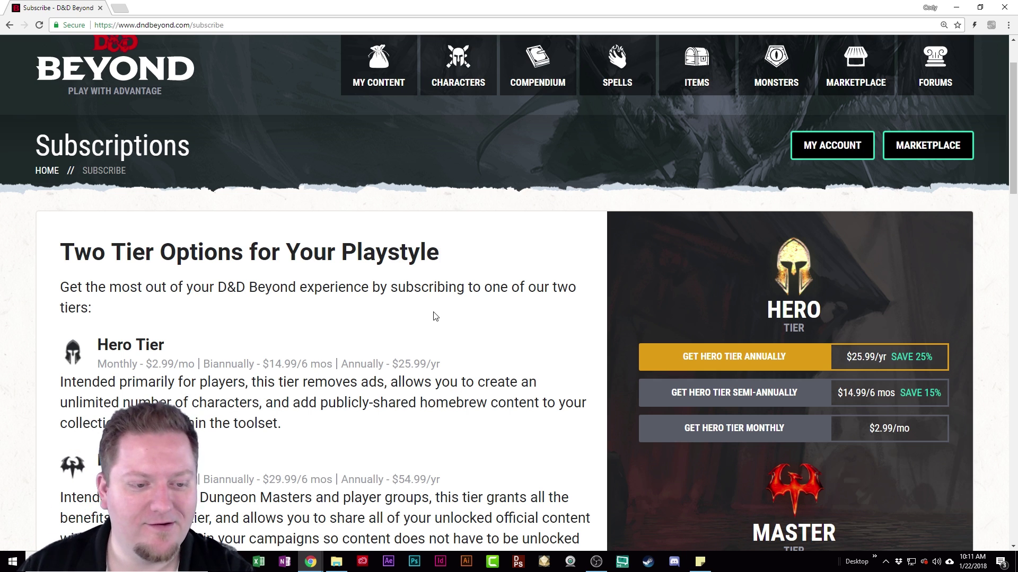
{"action": "scroll", "coordinate": [257, 244], "scroll_direction": "down", "scroll_amount": 3}
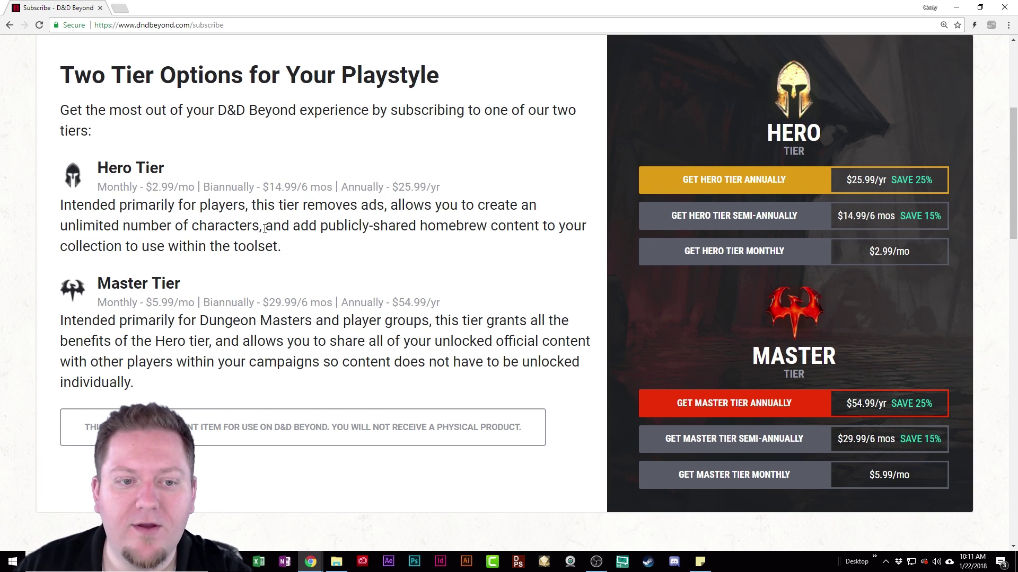
{"action": "left_click_drag", "start_coordinate": [260, 227], "coordinate": [59, 228]}
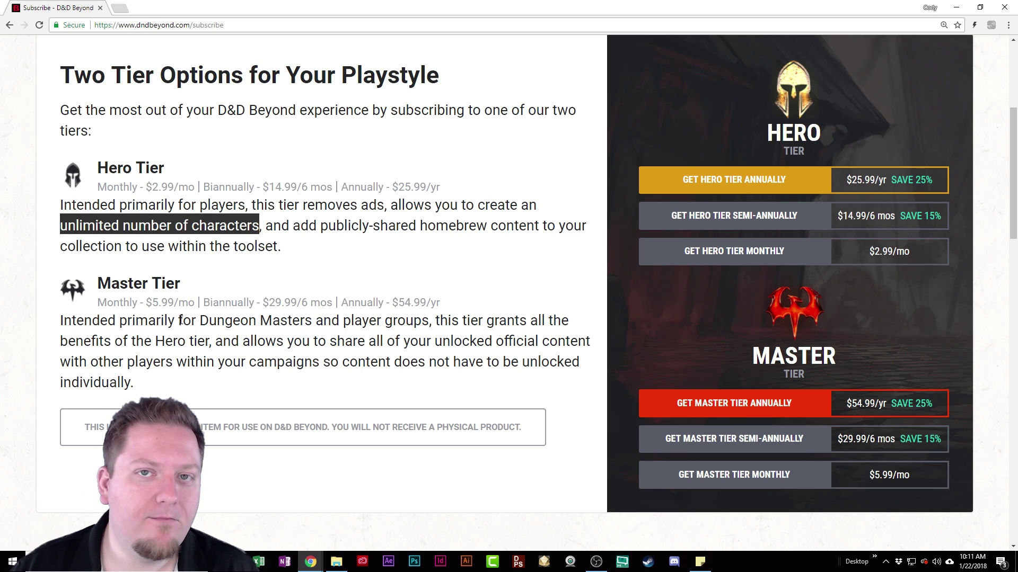
{"action": "left_click", "coordinate": [177, 350]}
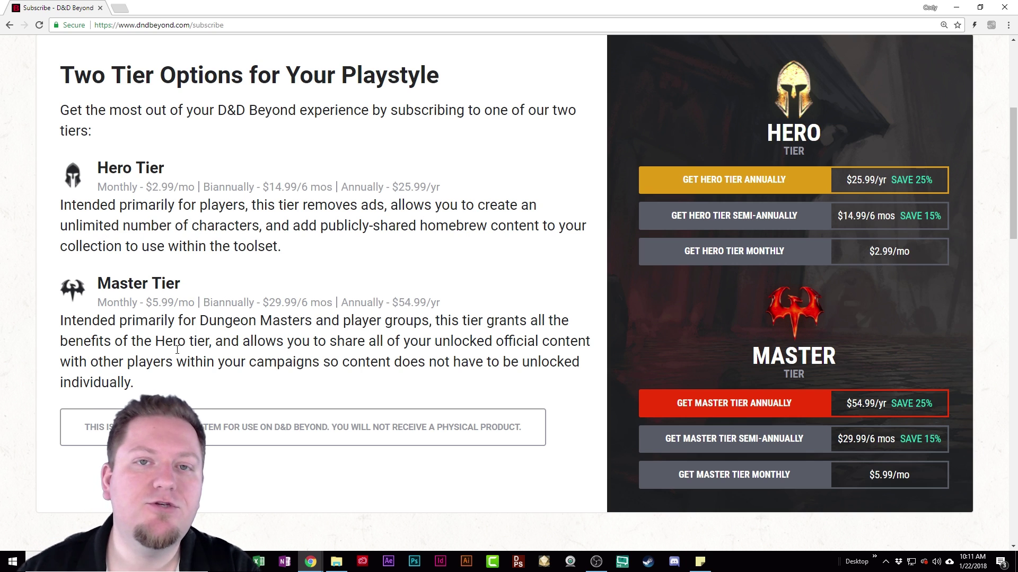
Open the list of own campaigns and examine the card of the active HotDQ campaign
{"action": "scroll", "coordinate": [177, 350], "scroll_direction": "up", "scroll_amount": 5}
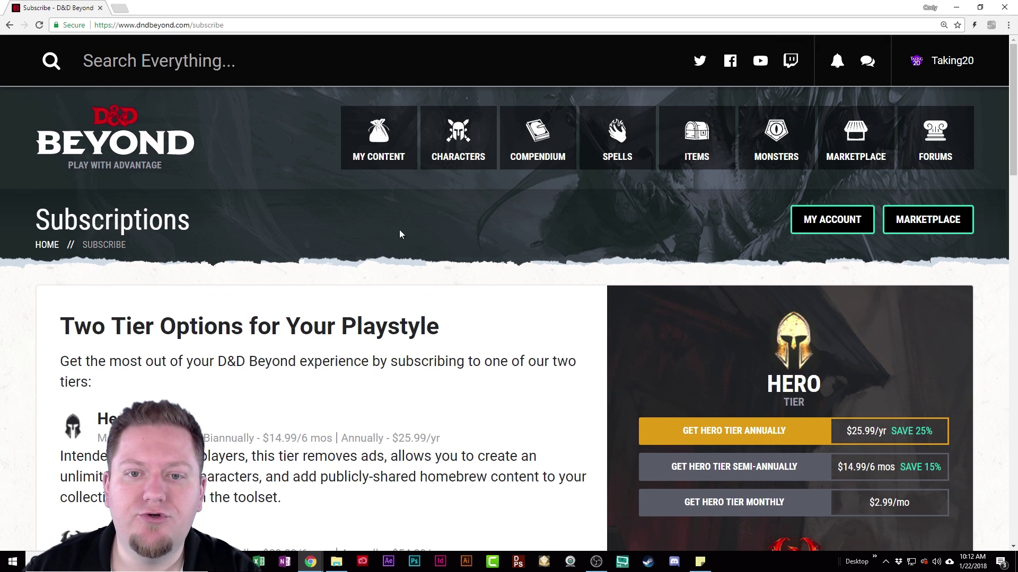
{"action": "mouse_move", "coordinate": [461, 133]}
{"action": "mouse_move", "coordinate": [389, 156]}
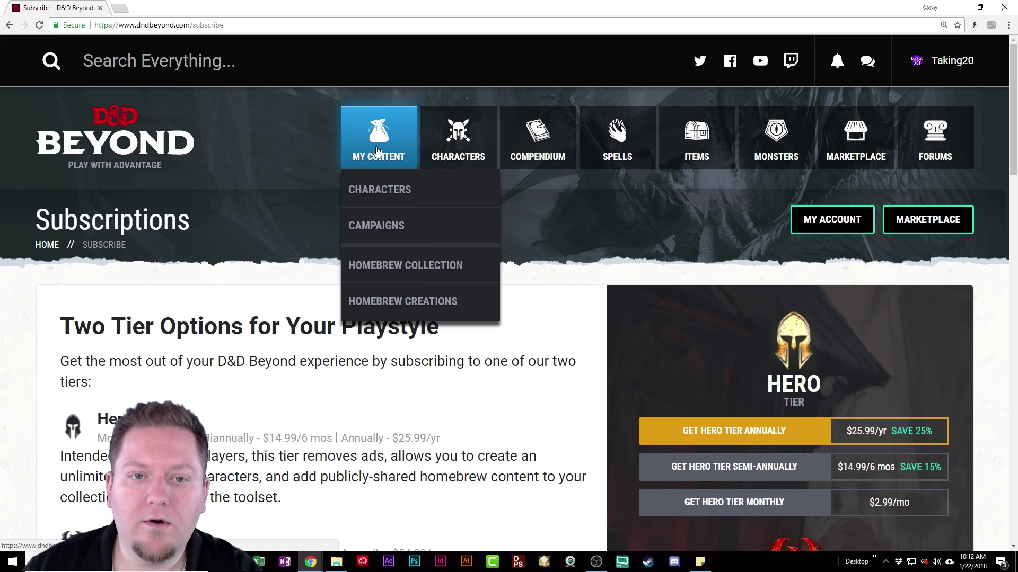
{"action": "left_click", "coordinate": [398, 228]}
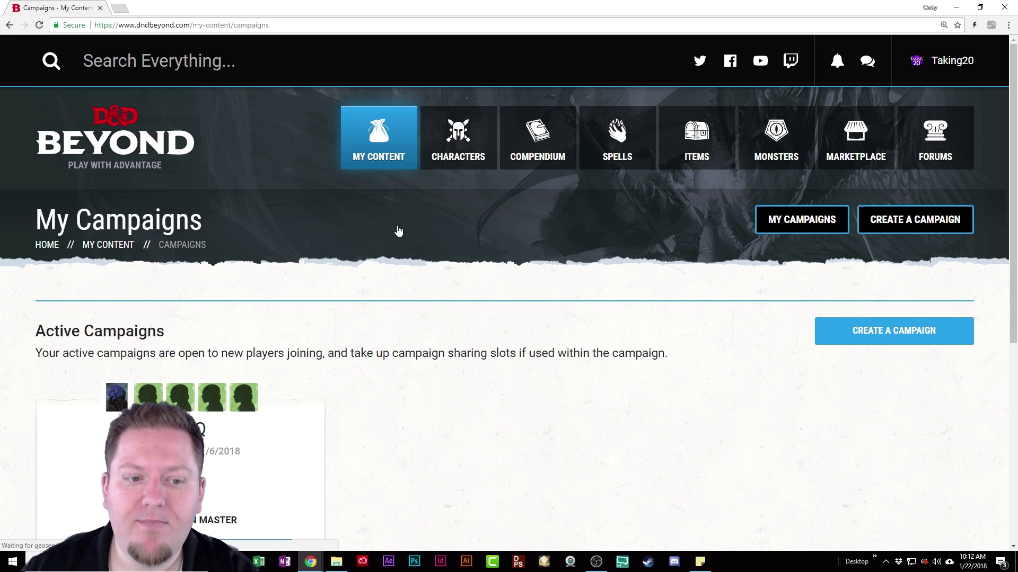
{"action": "scroll", "coordinate": [425, 337], "scroll_direction": "down", "scroll_amount": 2}
{"action": "scroll", "coordinate": [425, 337], "scroll_direction": "down", "scroll_amount": 2}
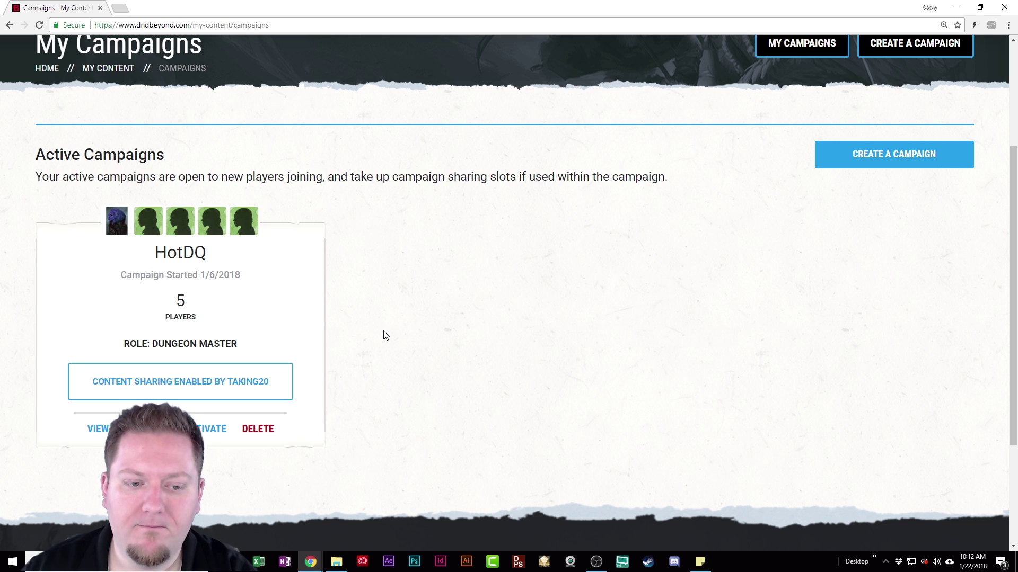
{"action": "scroll", "coordinate": [386, 335], "scroll_direction": "up", "scroll_amount": 4}
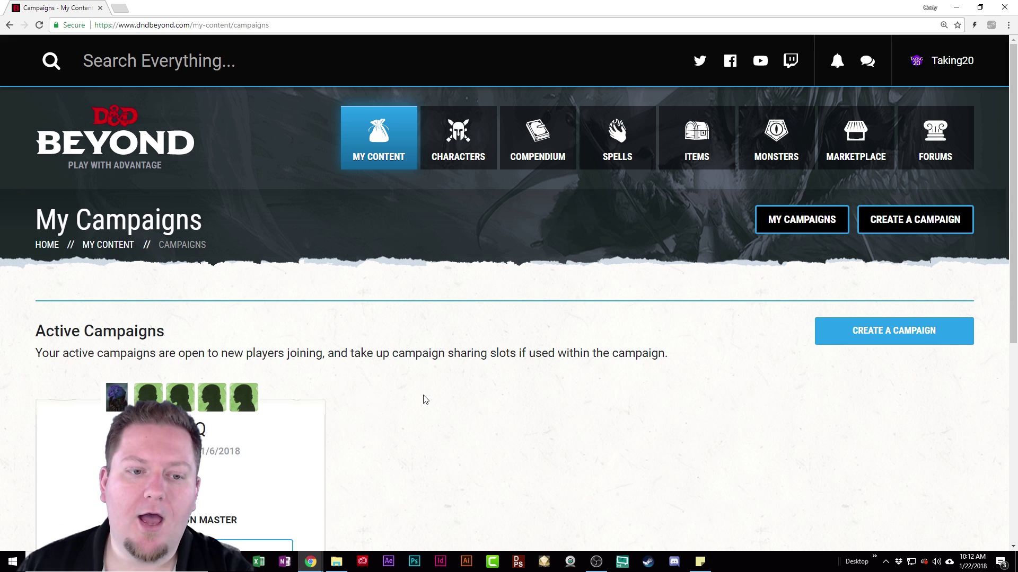
View the HotDQ campaign and look through its active characters and the private and public DM notes
{"action": "scroll", "coordinate": [348, 291], "scroll_direction": "down", "scroll_amount": 2}
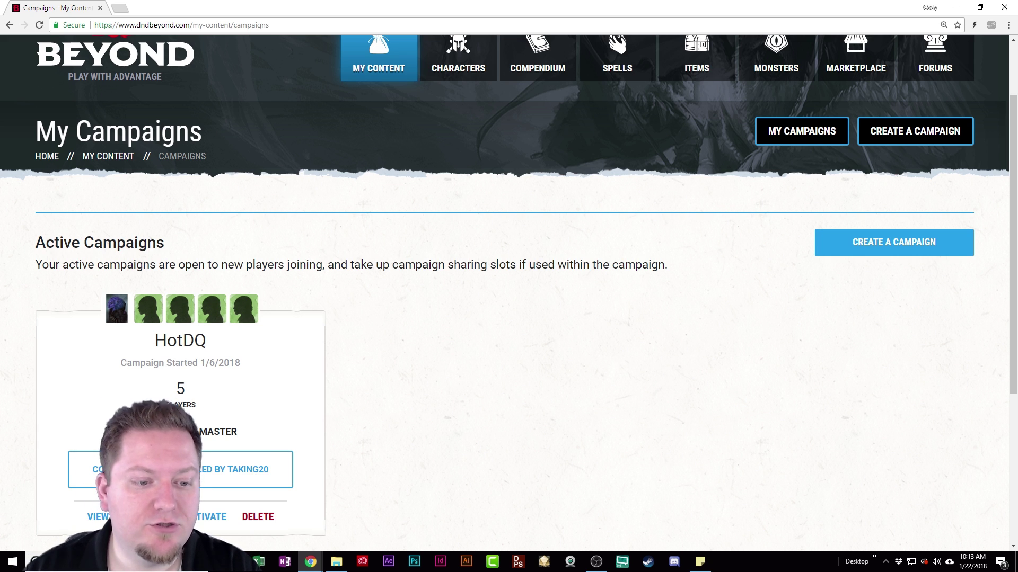
{"action": "left_click", "coordinate": [98, 517]}
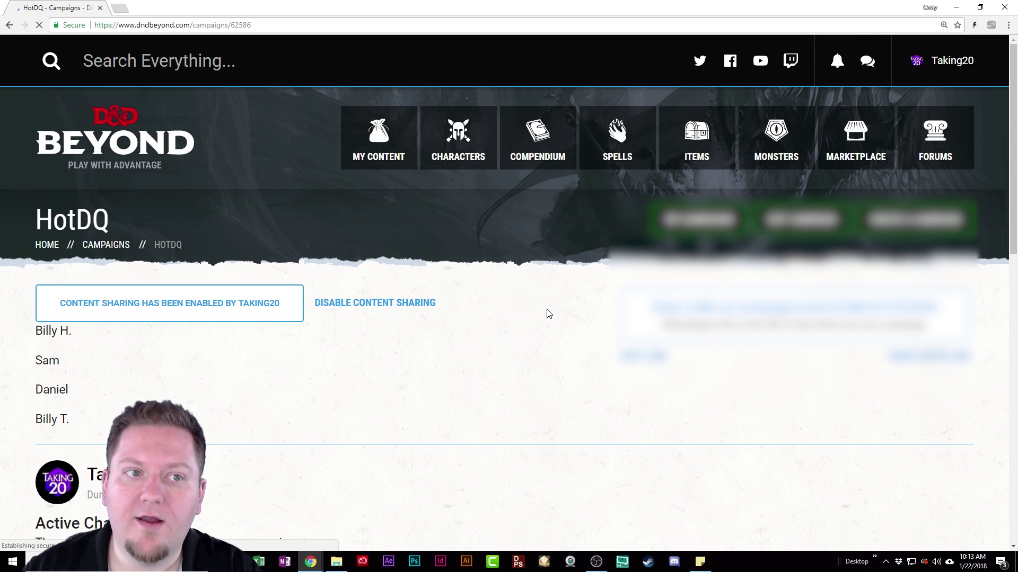
{"action": "scroll", "coordinate": [539, 320], "scroll_direction": "down", "scroll_amount": 3}
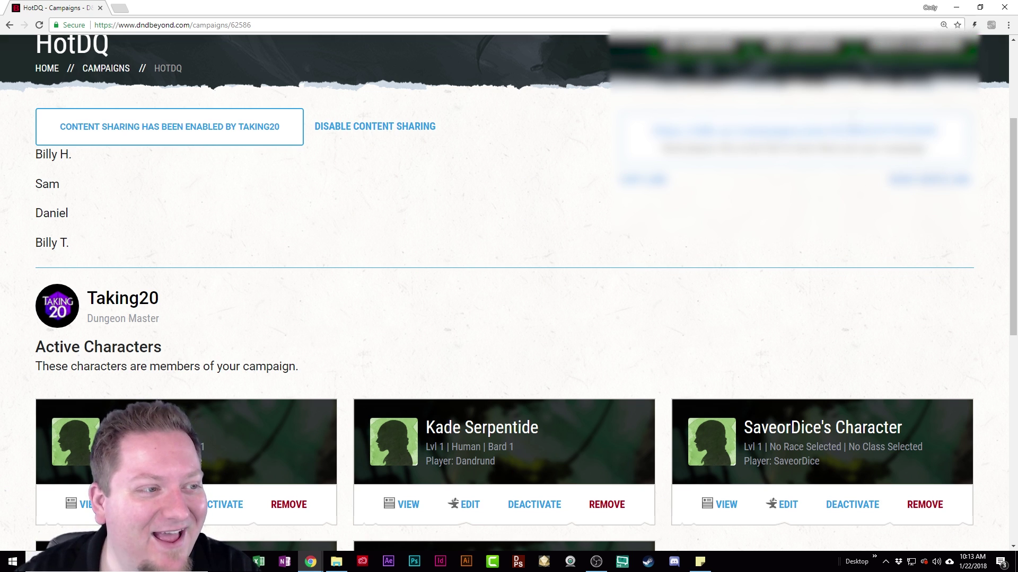
{"action": "scroll", "coordinate": [455, 180], "scroll_direction": "down", "scroll_amount": 2}
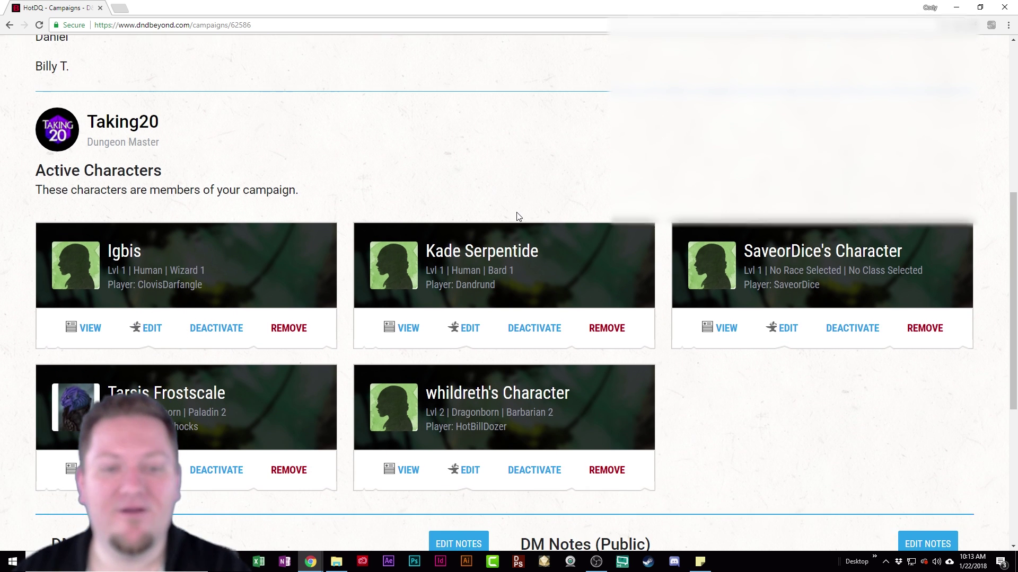
{"action": "scroll", "coordinate": [453, 179], "scroll_direction": "down", "scroll_amount": 3}
{"action": "scroll", "coordinate": [327, 302], "scroll_direction": "down", "scroll_amount": 3}
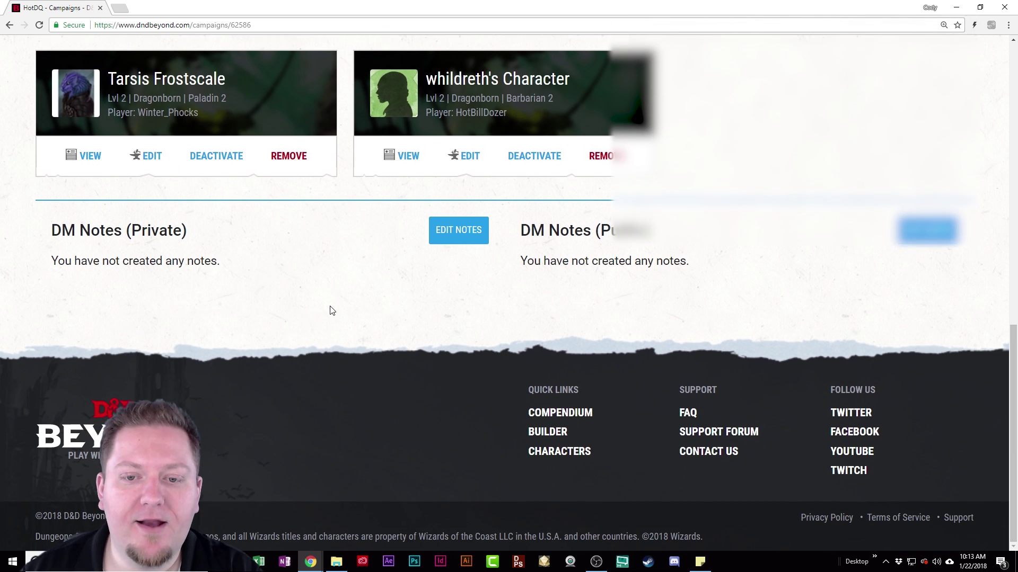
Go to the site's home page and look at the featured news and articles
{"action": "scroll", "coordinate": [326, 329], "scroll_direction": "up", "scroll_amount": 10}
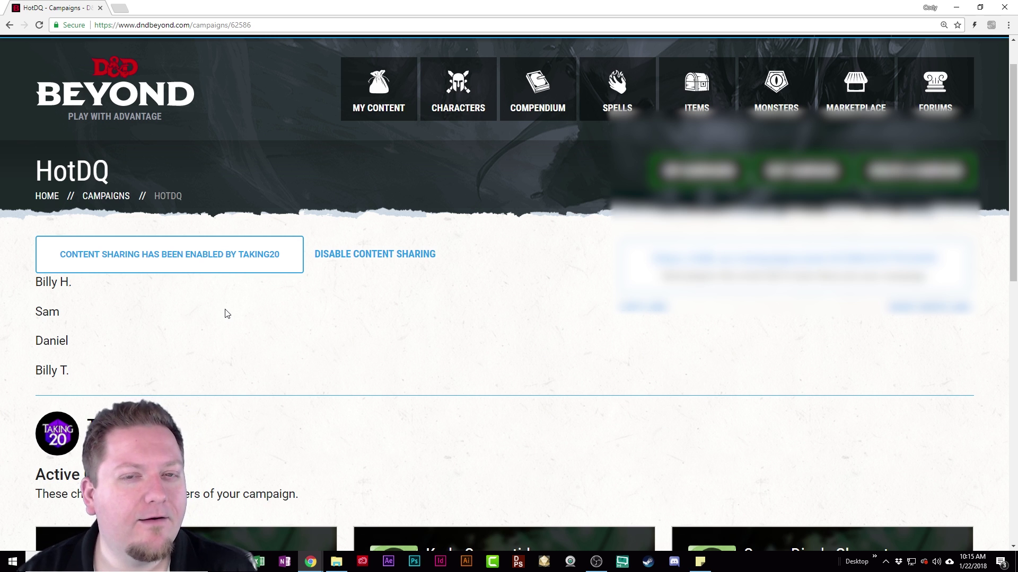
{"action": "left_click", "coordinate": [149, 80]}
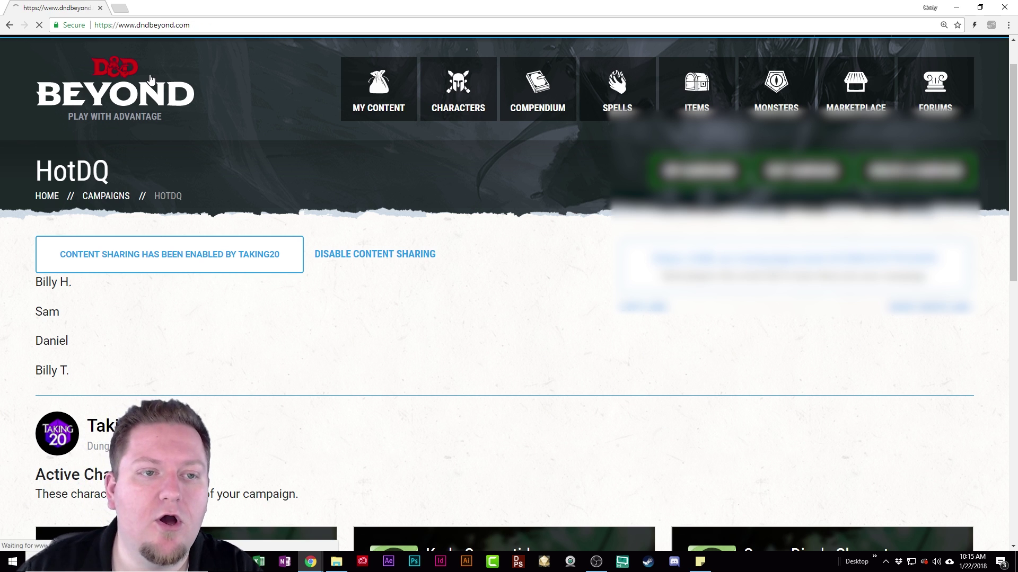
{"action": "scroll", "coordinate": [282, 150], "scroll_direction": "down", "scroll_amount": 7}
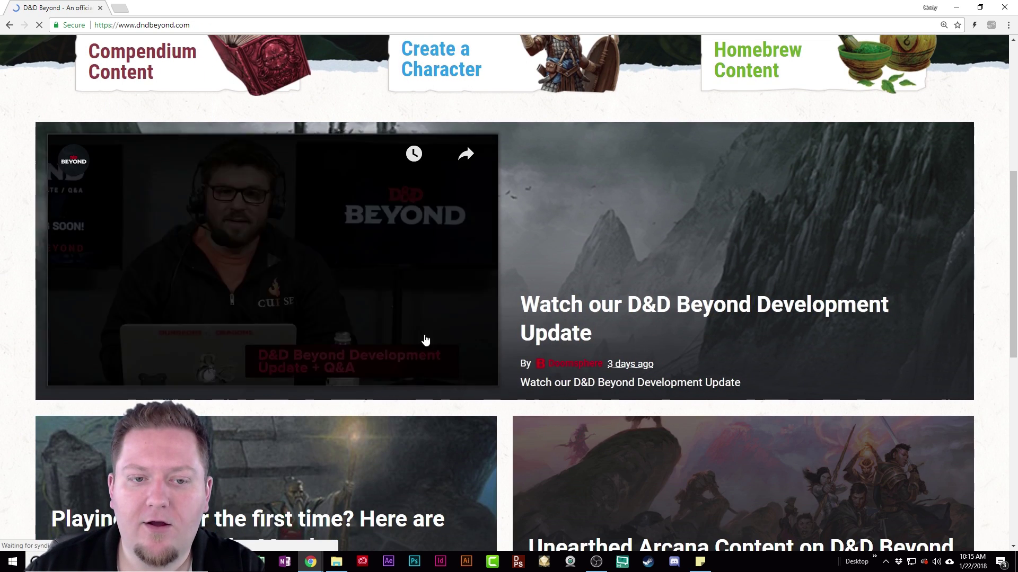
Open the Sword Coast Adventurer's Guide from the compendium rules and go to its section The Sword Coast and the North
{"action": "scroll", "coordinate": [644, 318], "scroll_direction": "up", "scroll_amount": 7}
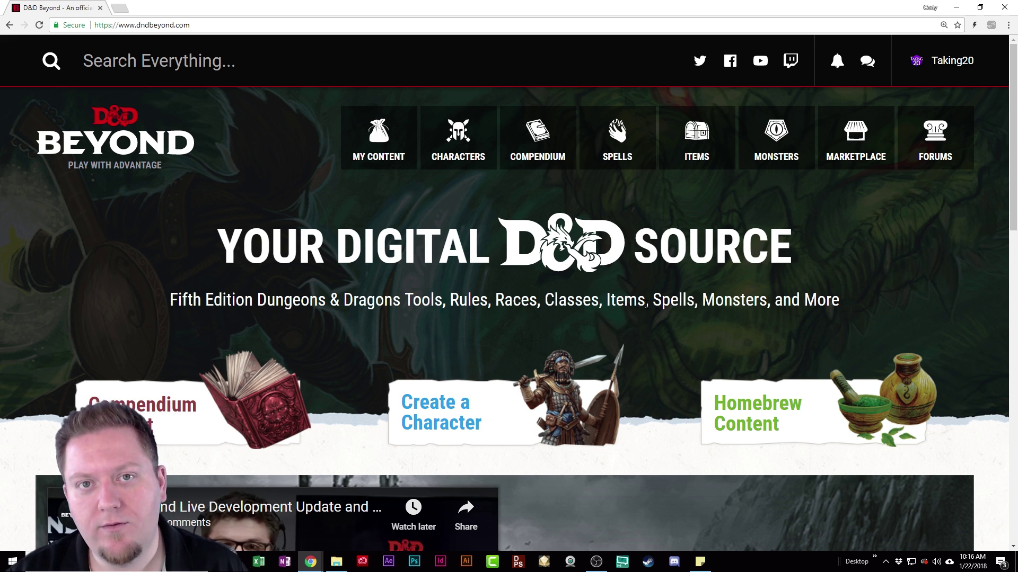
{"action": "mouse_move", "coordinate": [469, 135]}
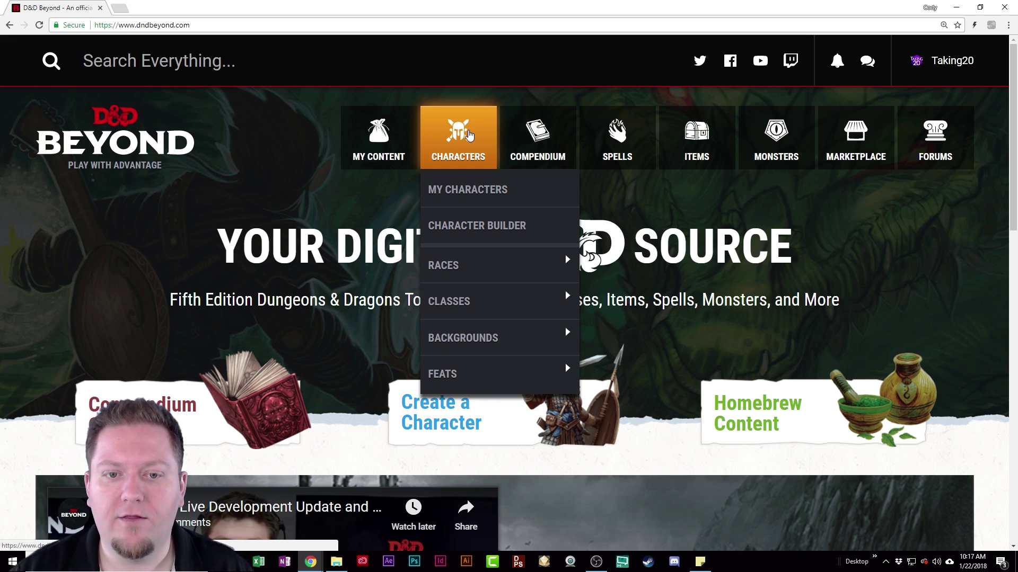
{"action": "mouse_move", "coordinate": [552, 198]}
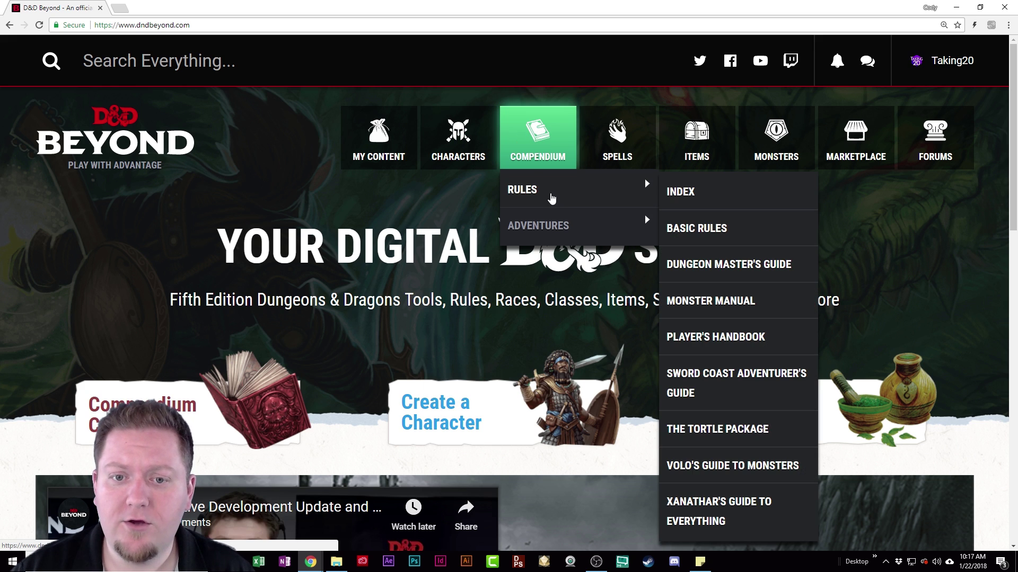
{"action": "left_click", "coordinate": [738, 380]}
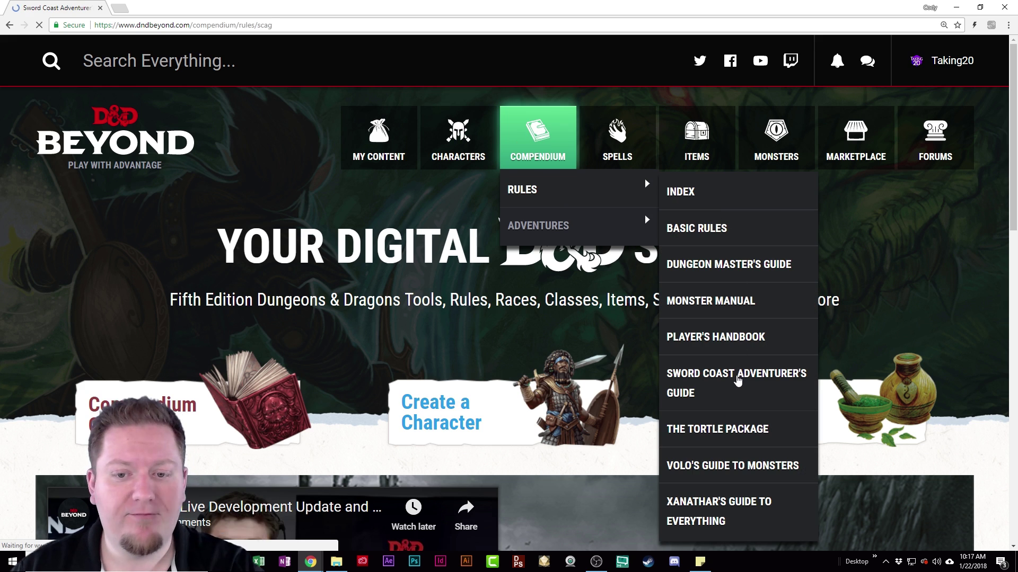
{"action": "scroll", "coordinate": [479, 323], "scroll_direction": "down", "scroll_amount": 4}
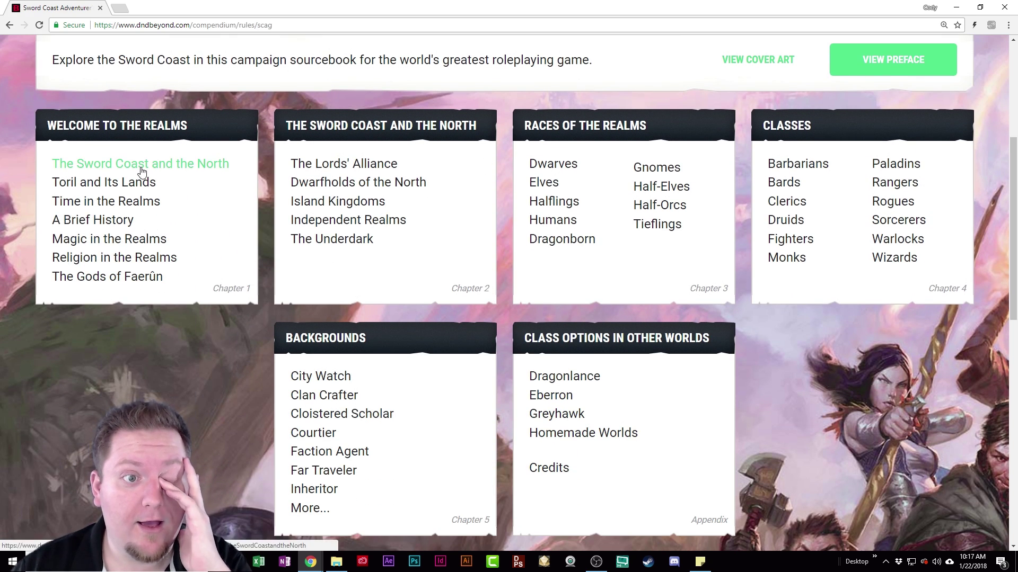
{"action": "left_click", "coordinate": [142, 169]}
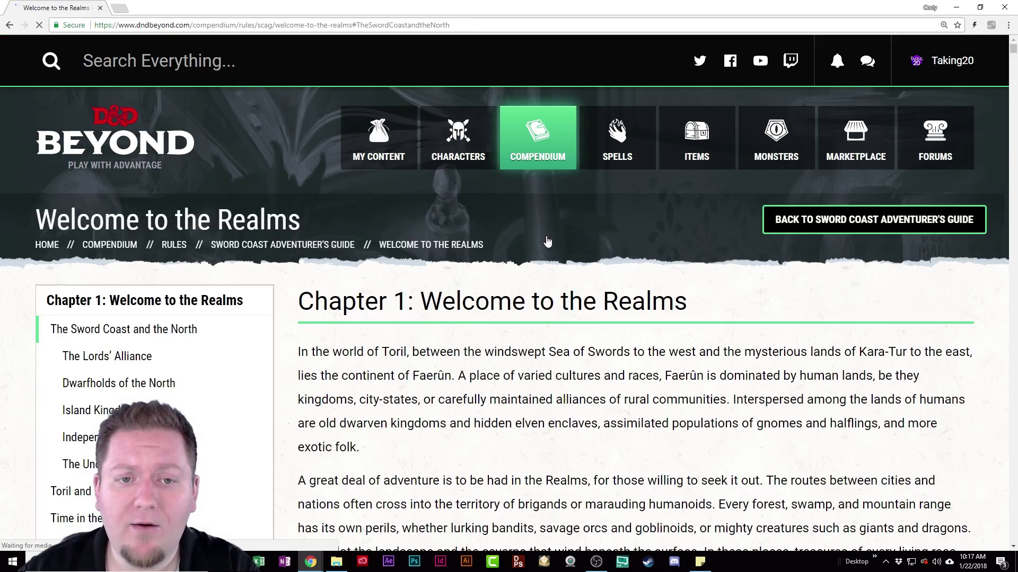
Look through the Welcome to the Realms chapter from Dwarfholds of the North to the Faerûn map and the Regions of the Realms box
{"action": "scroll", "coordinate": [576, 264], "scroll_direction": "down", "scroll_amount": 15}
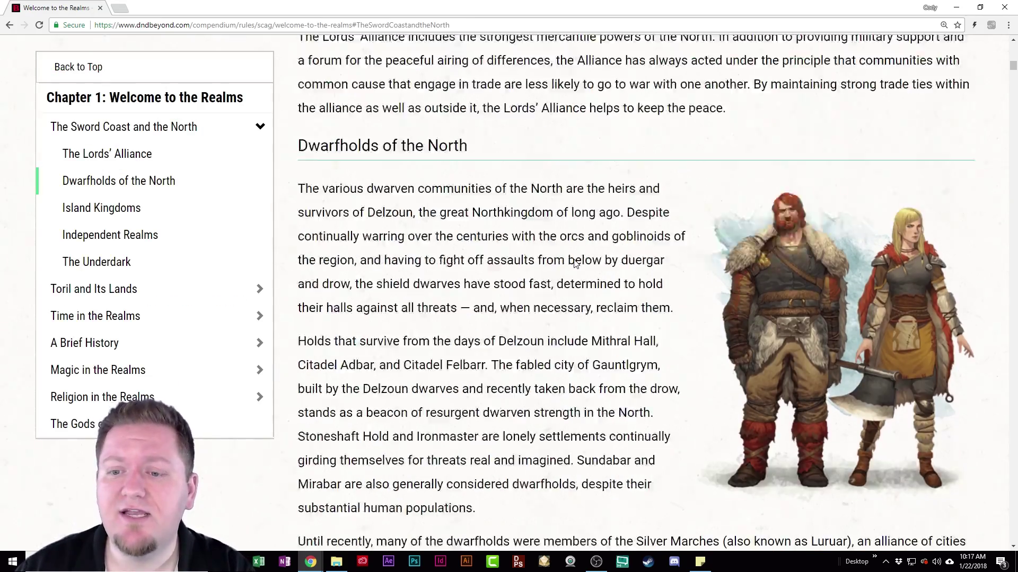
{"action": "scroll", "coordinate": [576, 263], "scroll_direction": "down", "scroll_amount": 20}
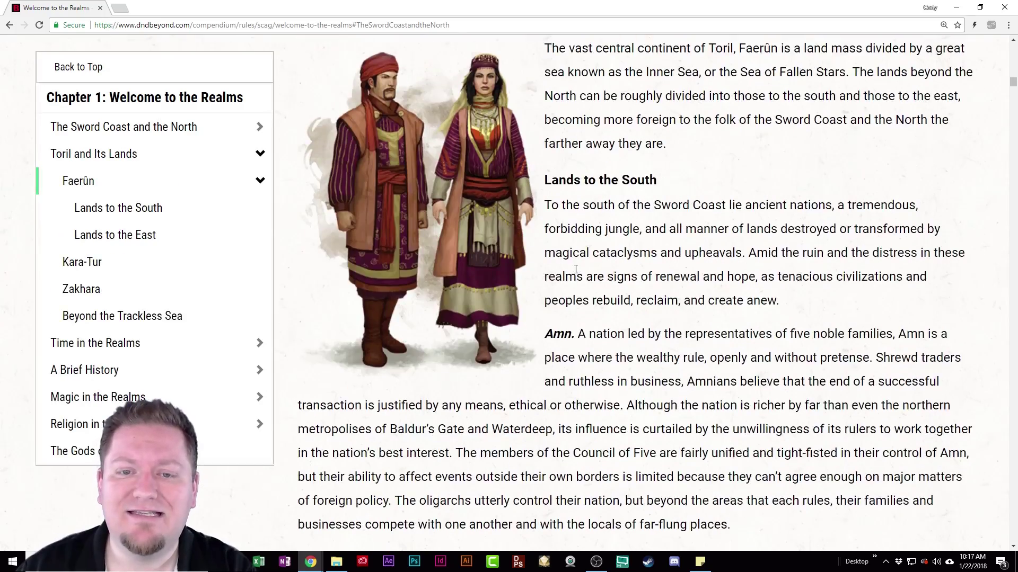
{"action": "scroll", "coordinate": [575, 269], "scroll_direction": "down", "scroll_amount": 20}
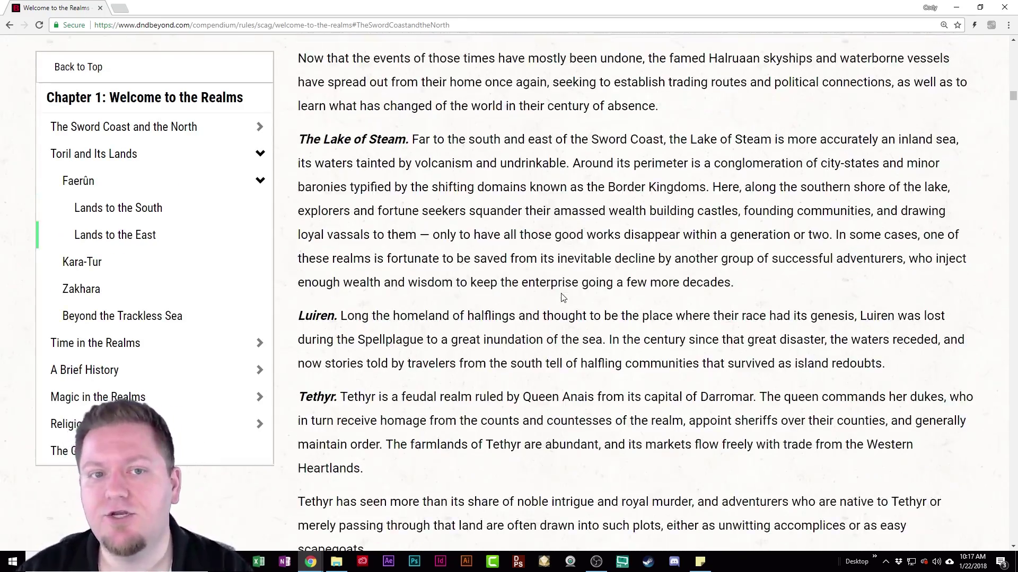
{"action": "scroll", "coordinate": [563, 297], "scroll_direction": "down", "scroll_amount": 12}
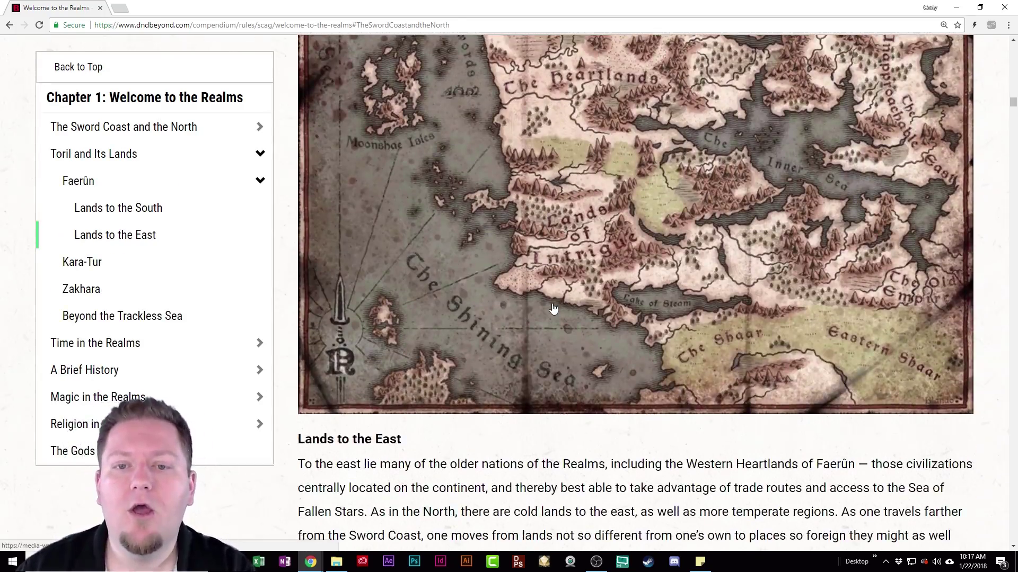
{"action": "scroll", "coordinate": [553, 309], "scroll_direction": "down", "scroll_amount": 2}
{"action": "scroll", "coordinate": [547, 296], "scroll_direction": "down", "scroll_amount": 11}
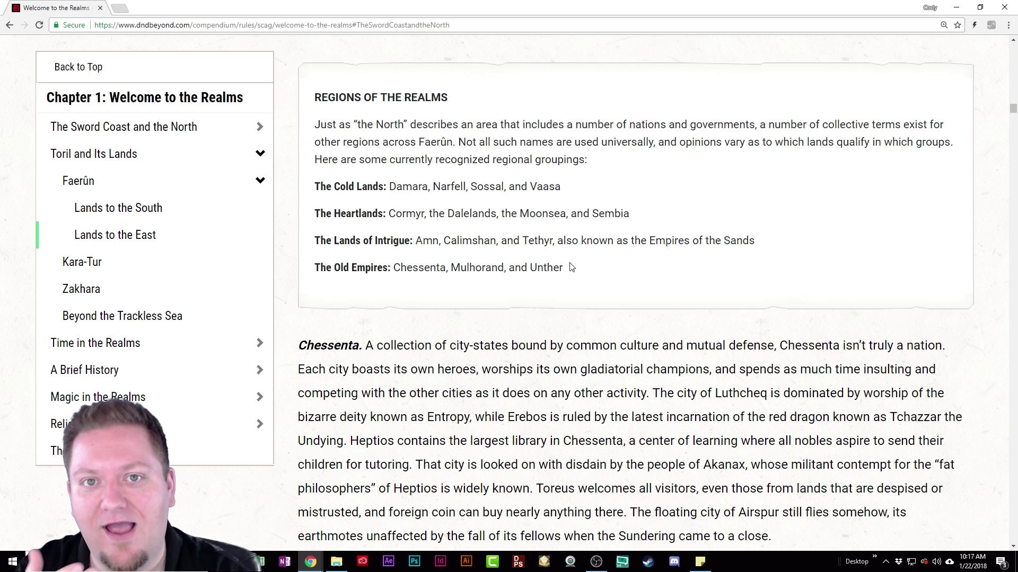
Examine the eastern nations of Faerûn, the regional coinage, the Calendar of Harptos and the Age of Humanity history in the chapter
{"action": "scroll", "coordinate": [586, 228], "scroll_direction": "down", "scroll_amount": 14}
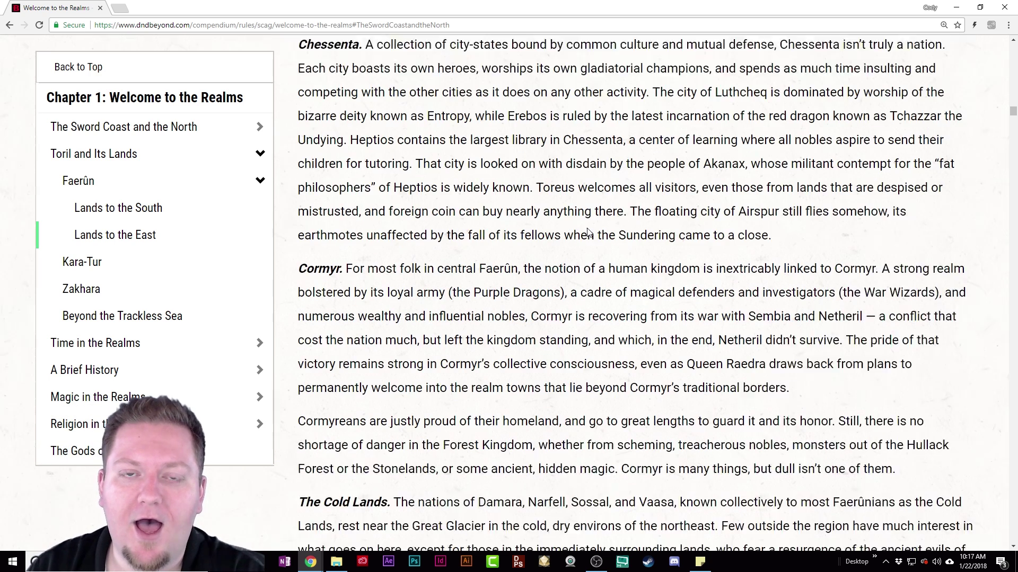
{"action": "scroll", "coordinate": [586, 233], "scroll_direction": "down", "scroll_amount": 3}
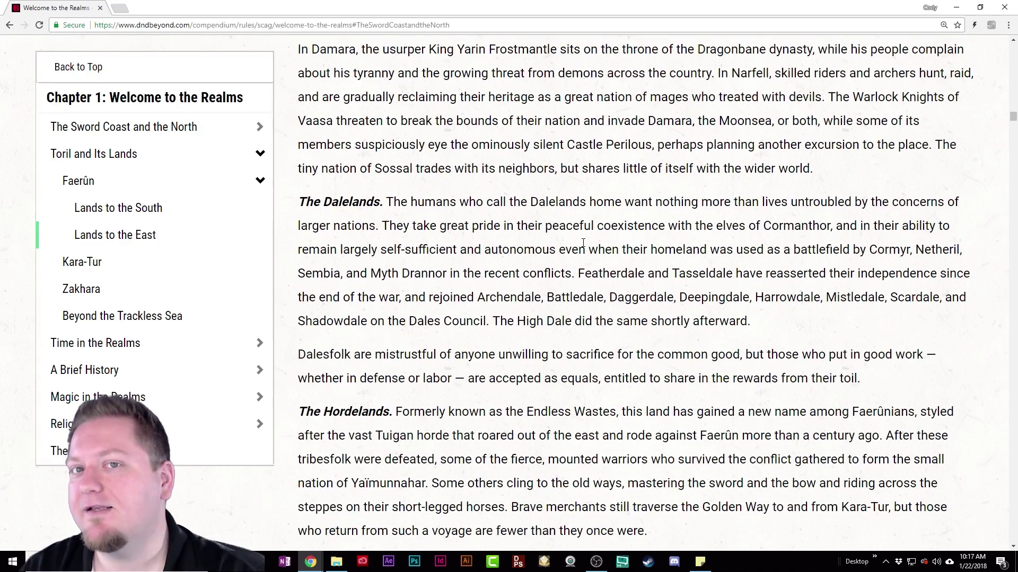
{"action": "scroll", "coordinate": [580, 254], "scroll_direction": "down", "scroll_amount": 5}
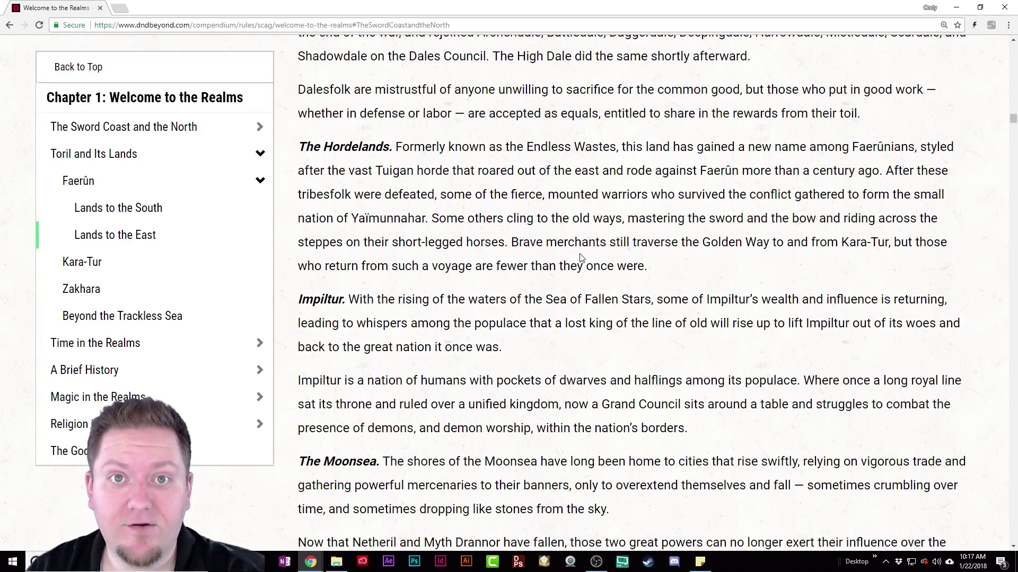
{"action": "scroll", "coordinate": [580, 258], "scroll_direction": "down", "scroll_amount": 11}
{"action": "scroll", "coordinate": [579, 279], "scroll_direction": "down", "scroll_amount": 15}
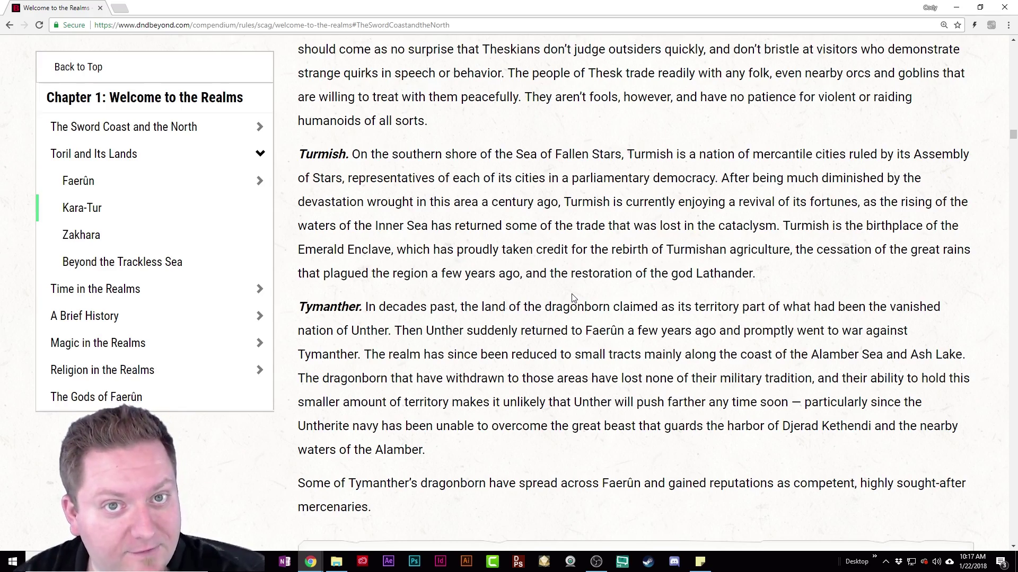
{"action": "scroll", "coordinate": [579, 292], "scroll_direction": "down", "scroll_amount": 13}
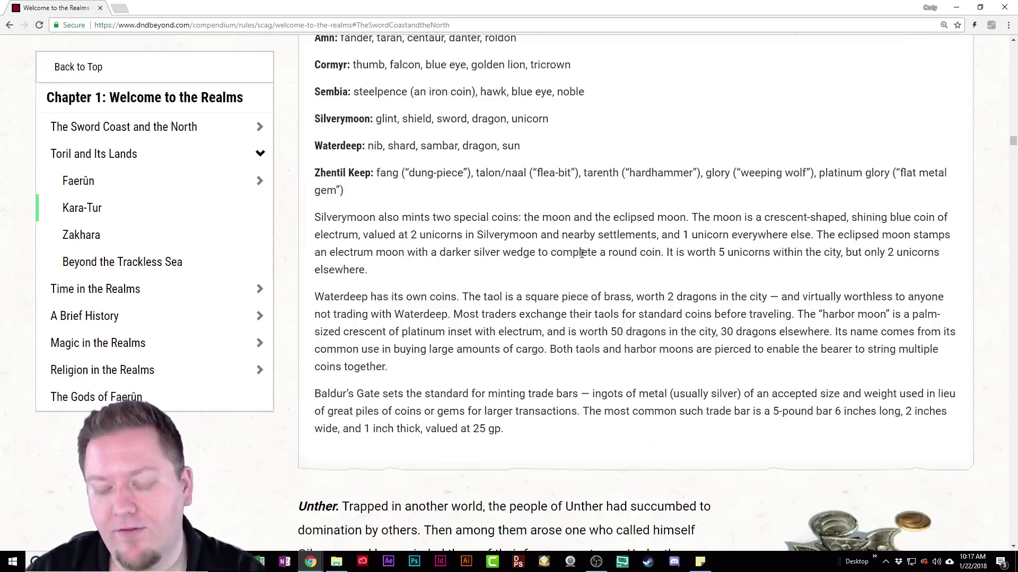
{"action": "scroll", "coordinate": [581, 253], "scroll_direction": "down", "scroll_amount": 20}
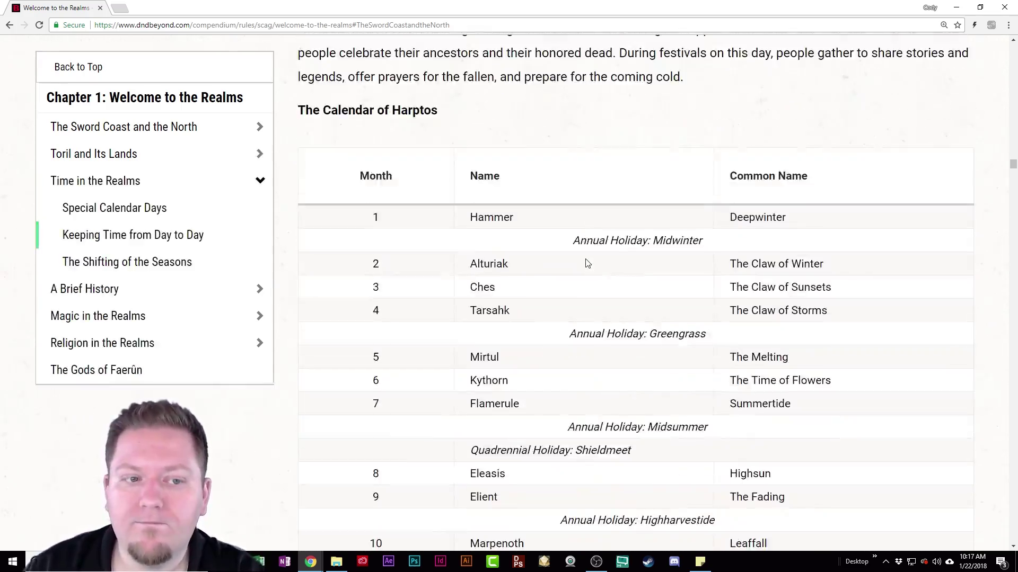
{"action": "scroll", "coordinate": [587, 263], "scroll_direction": "down", "scroll_amount": 20}
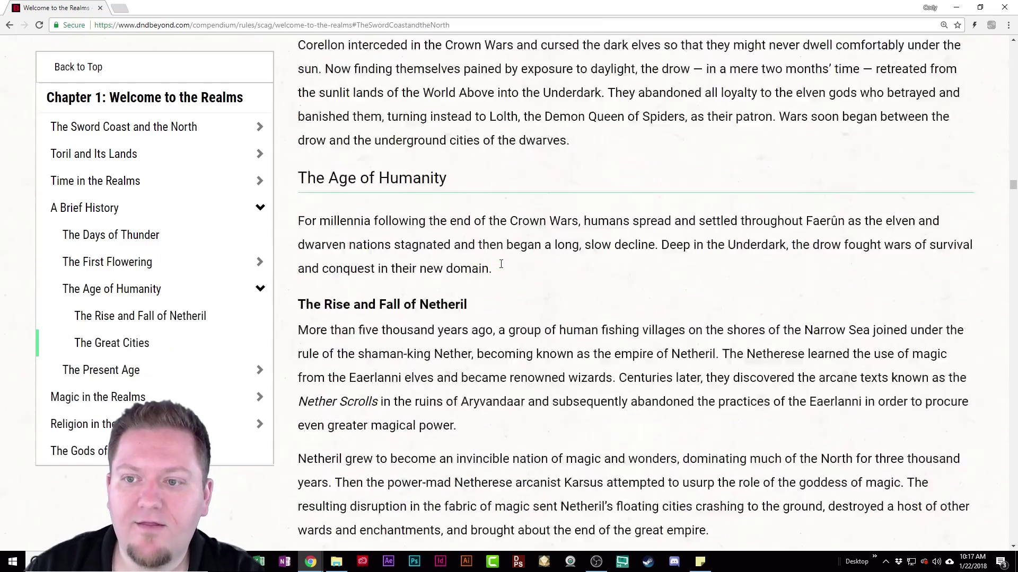
{"action": "scroll", "coordinate": [500, 263], "scroll_direction": "down", "scroll_amount": 8}
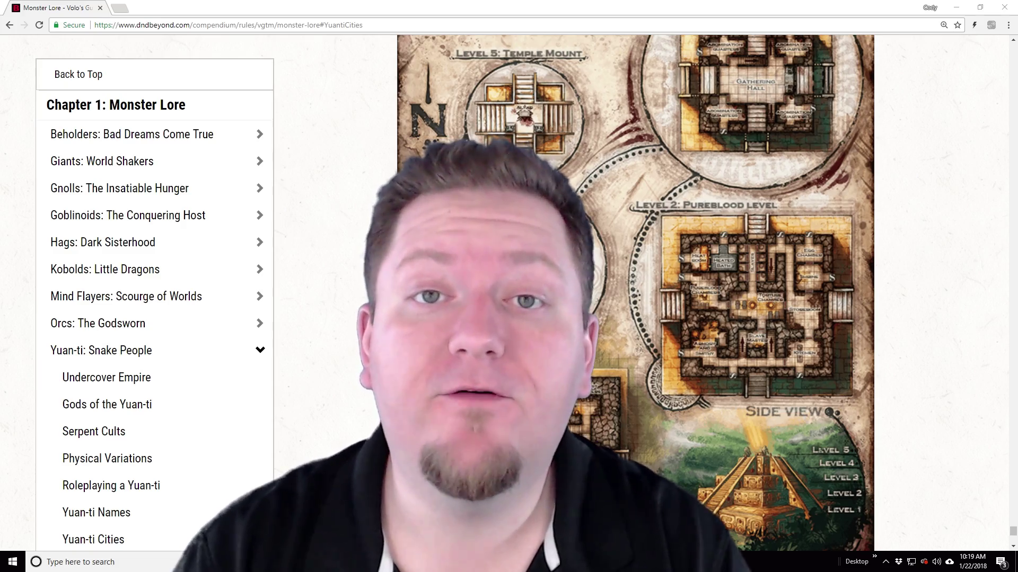